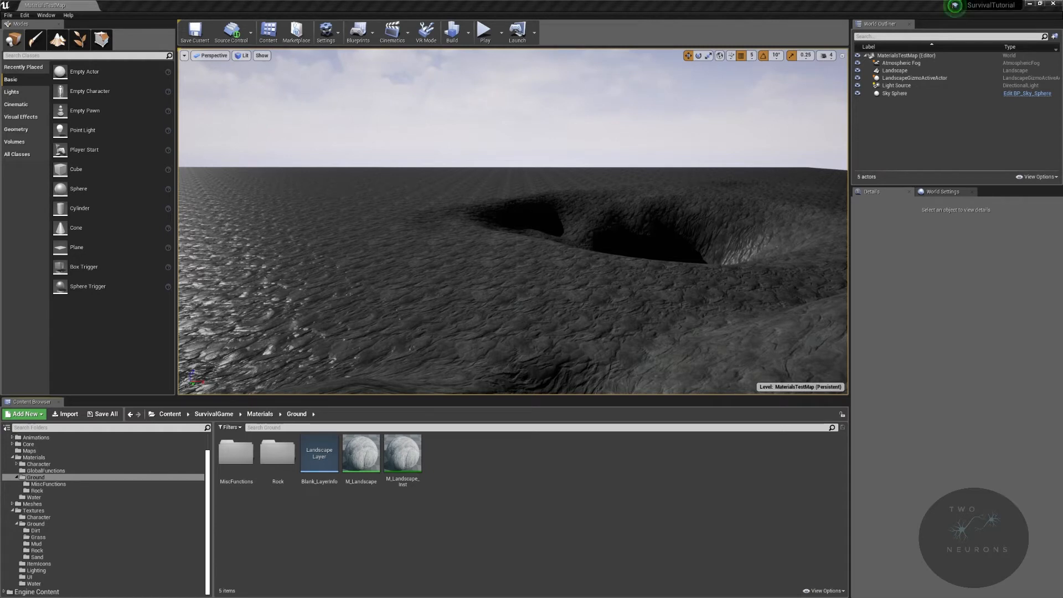
Create a folder named Dirt inside the Materials/Ground folder and open it
right_click(546, 482)
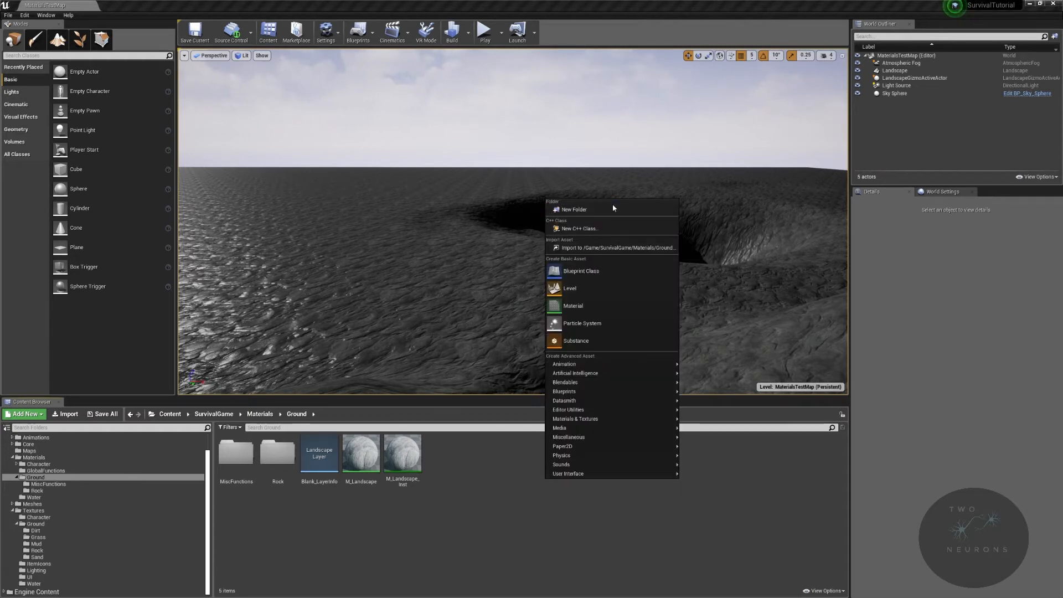
click(574, 209)
text(Dirt)
key(Return)
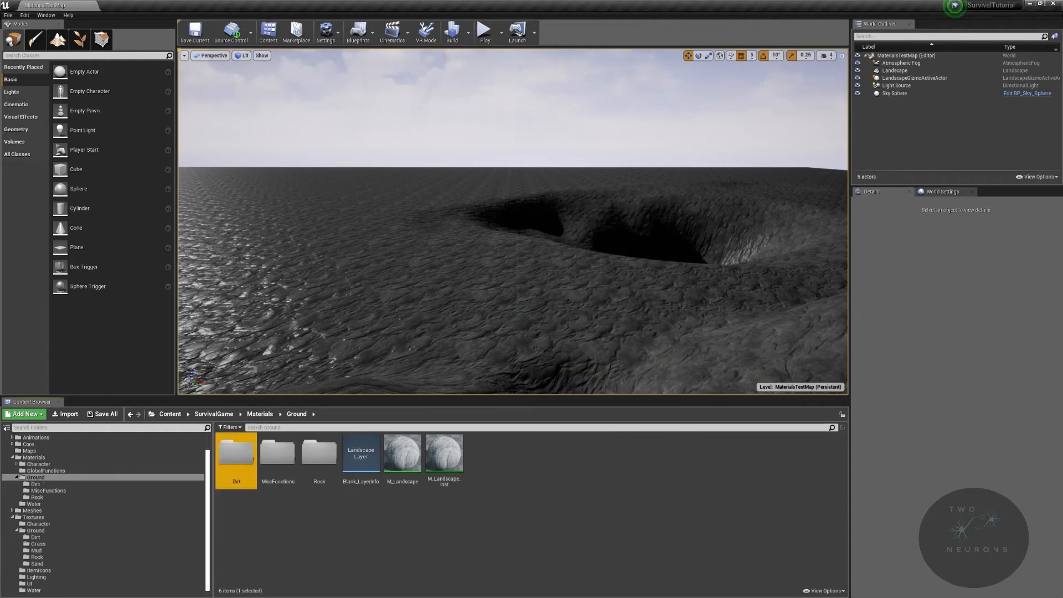
key(Return)
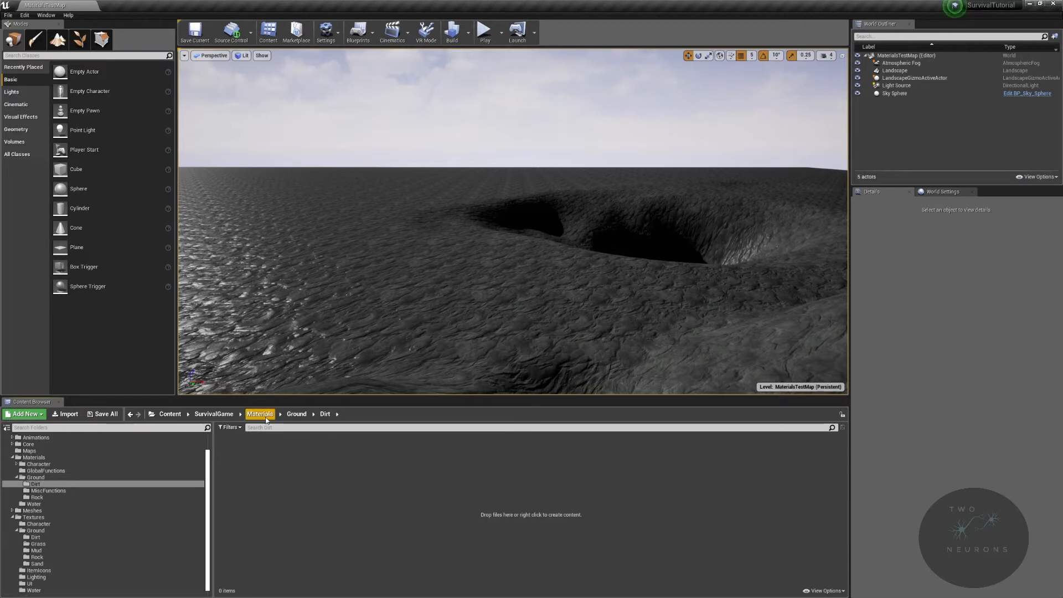
right_click(296, 459)
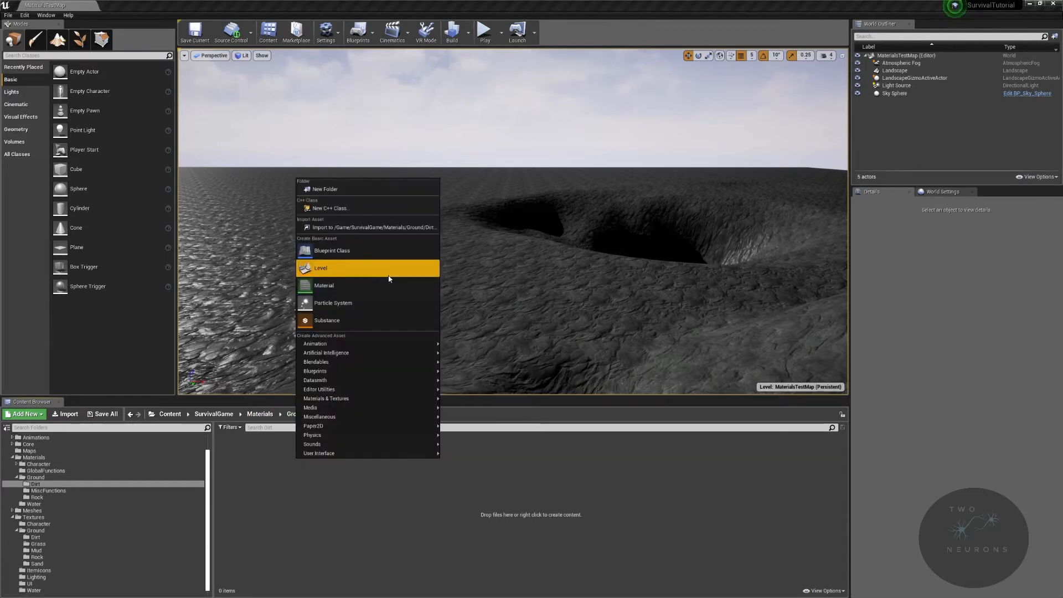
click(391, 285)
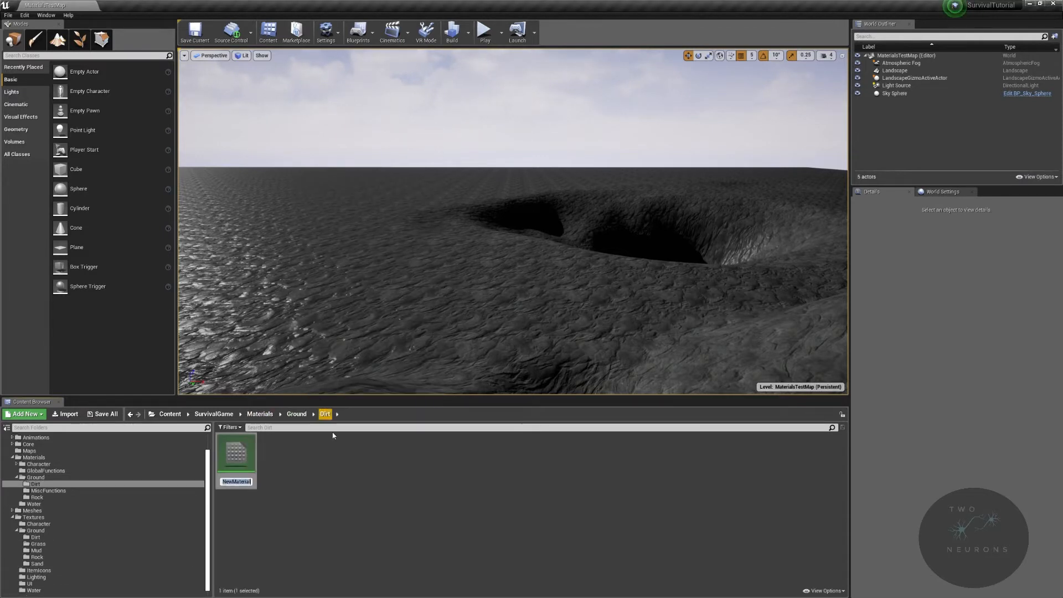
key(Return)
key(Delete)
click(502, 434)
Create a material function named MF_DirtLayer in the Dirt folder and open it in a docked editor tab
right_click(320, 456)
mouse_move(399, 416)
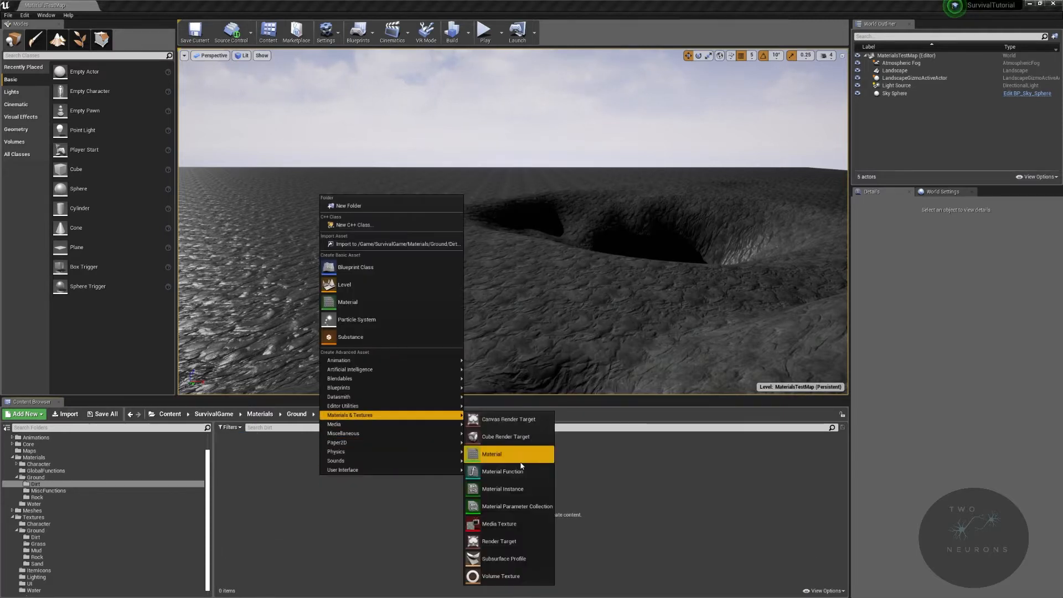
click(521, 472)
text(MF_DirtLayer)
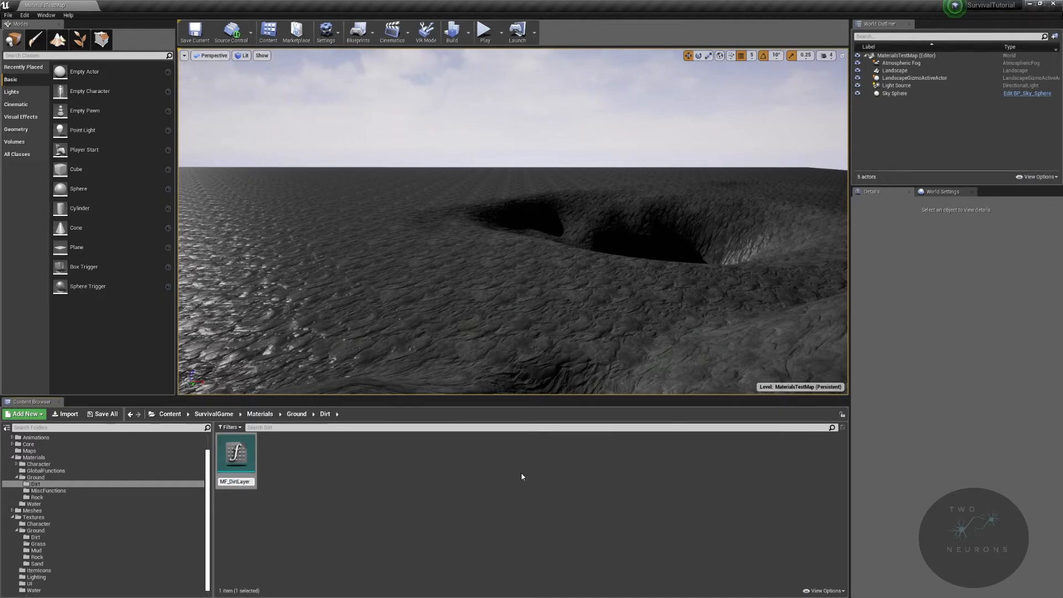
key(Return)
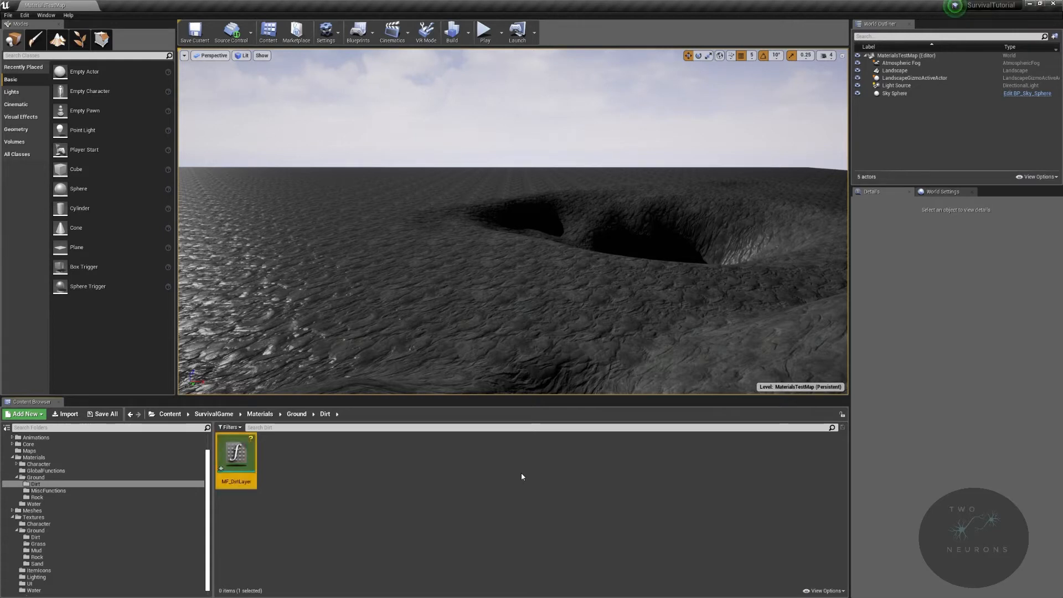
key(Return)
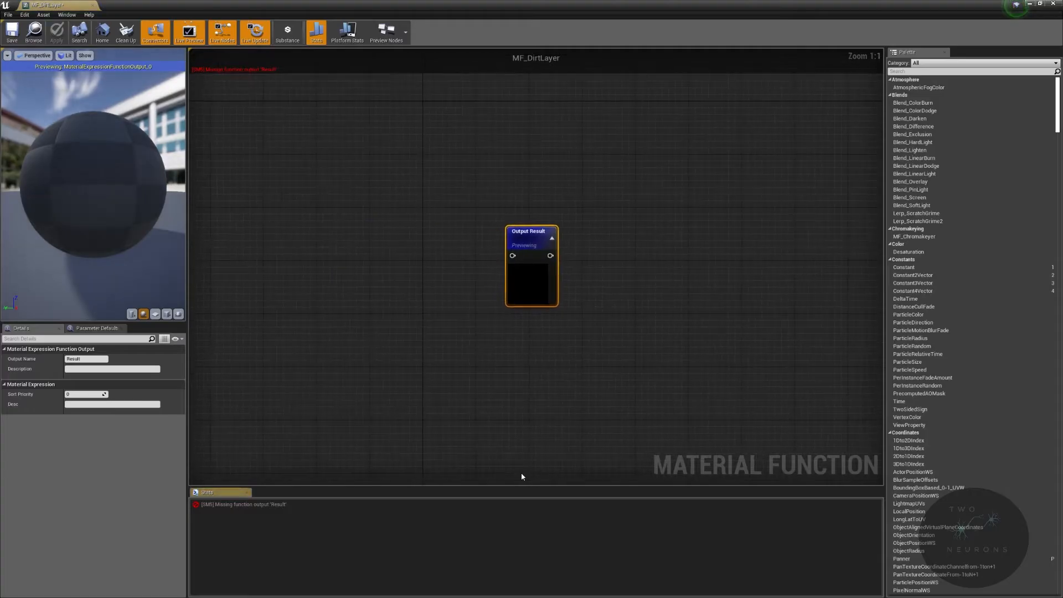
drag(69, 6, 93, 7)
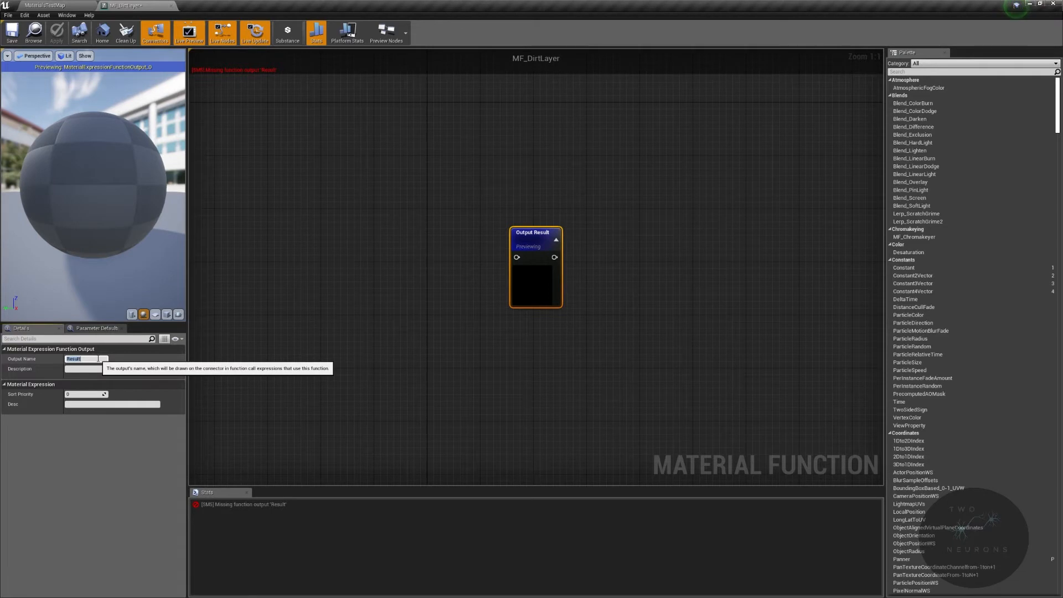
Rename the existing output node Height, move it down, and add a second function output named Layer above it
key(Return)
drag(534, 234, 556, 362)
right_click(541, 188)
text(output)
key(Down)
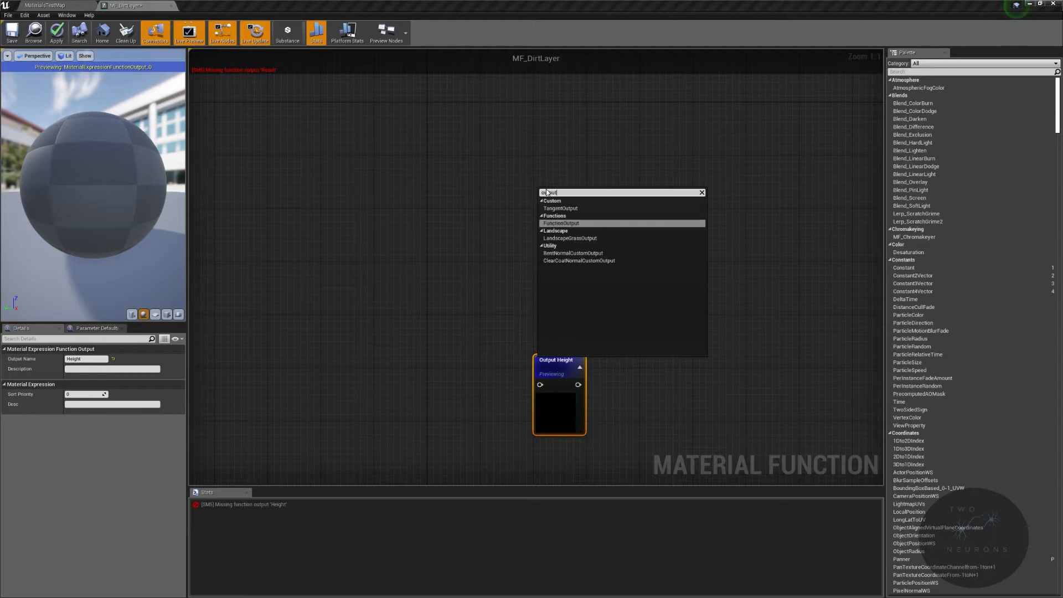
key(Return)
click(100, 359)
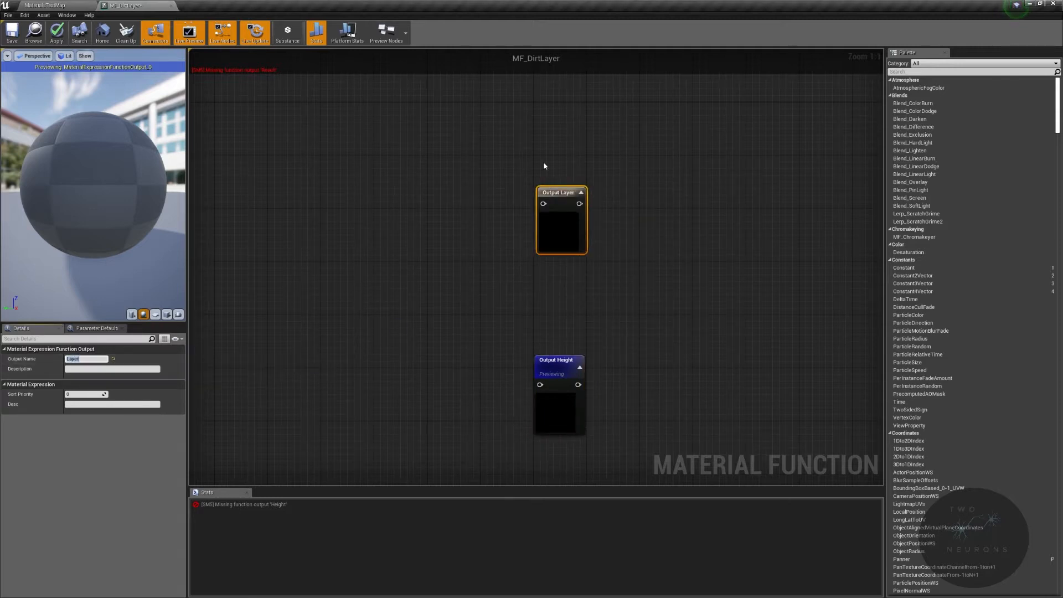
Toggle realtime preview on the Output Layer node, set it as the previewed node, and move it slightly up
right_click(555, 194)
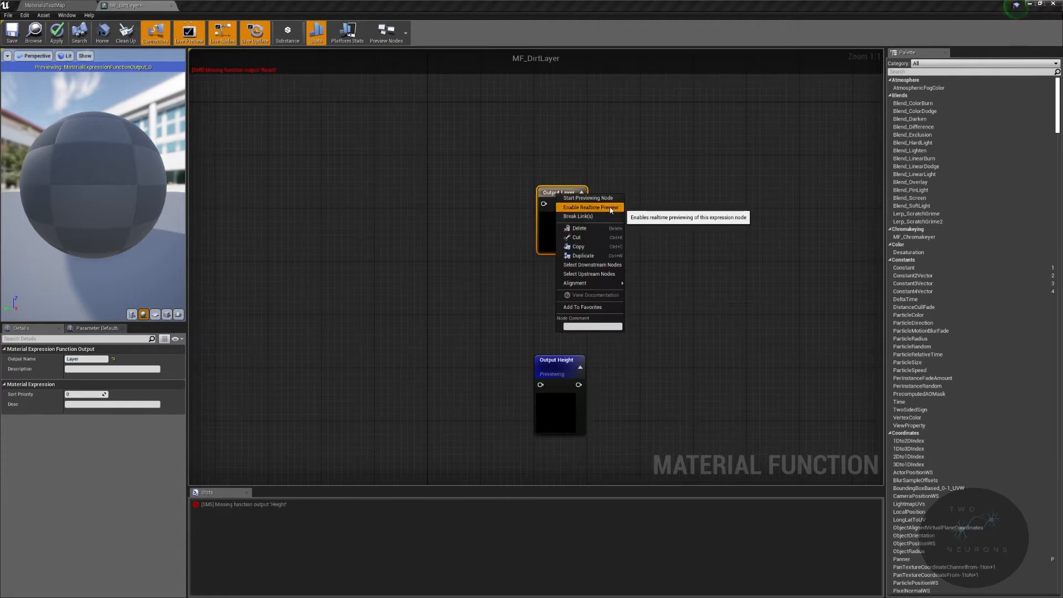
click(571, 192)
right_click(571, 192)
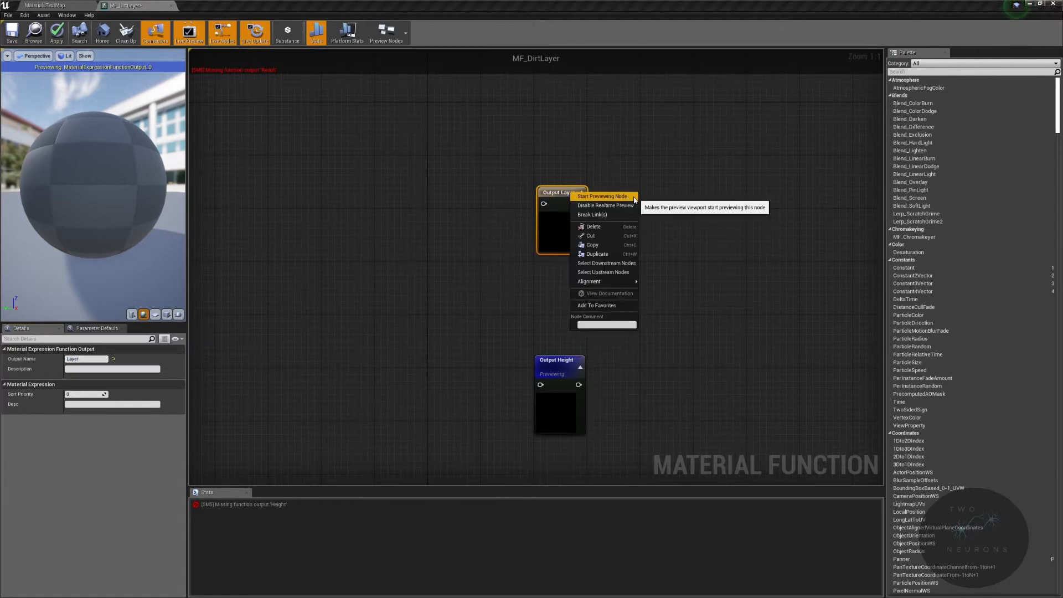
click(596, 198)
drag(572, 188, 568, 157)
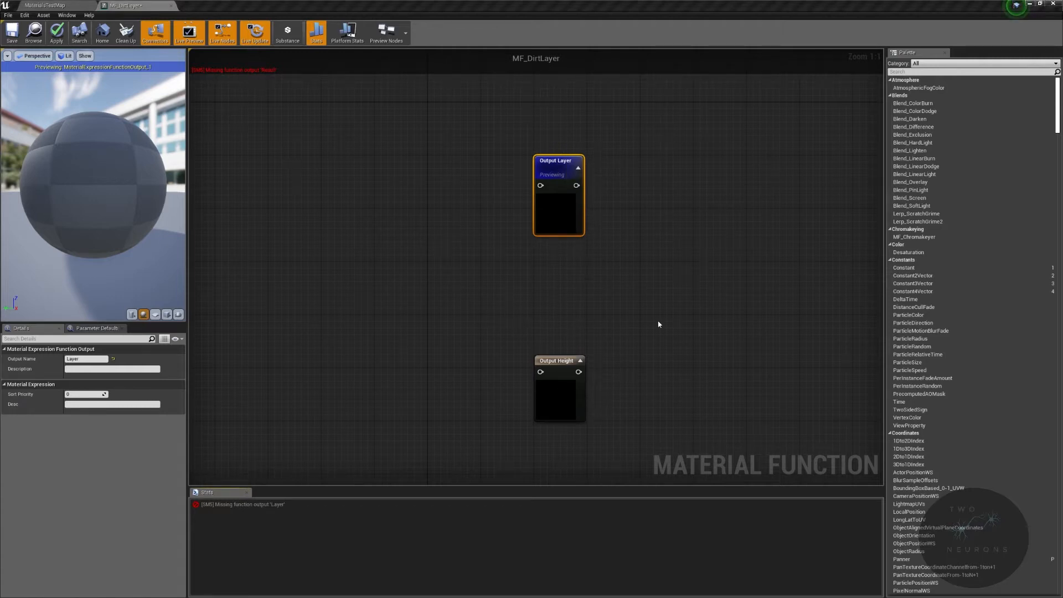
Open the MF_RockLayer material function from the Materials/Ground/Rock folder
right_drag(584, 321, 878, 319)
right_click(394, 338)
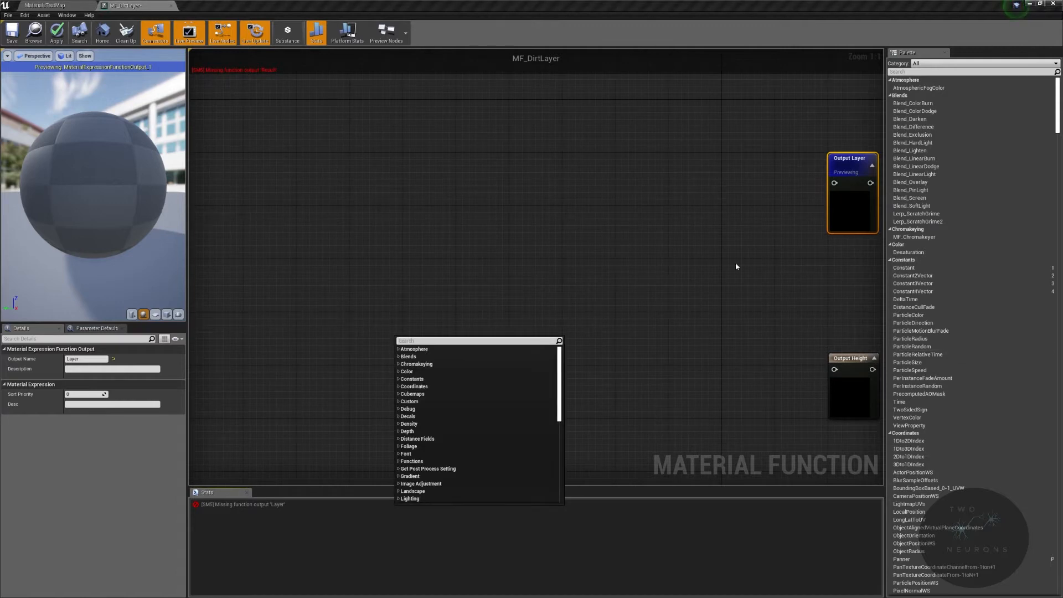
click(66, 8)
click(297, 413)
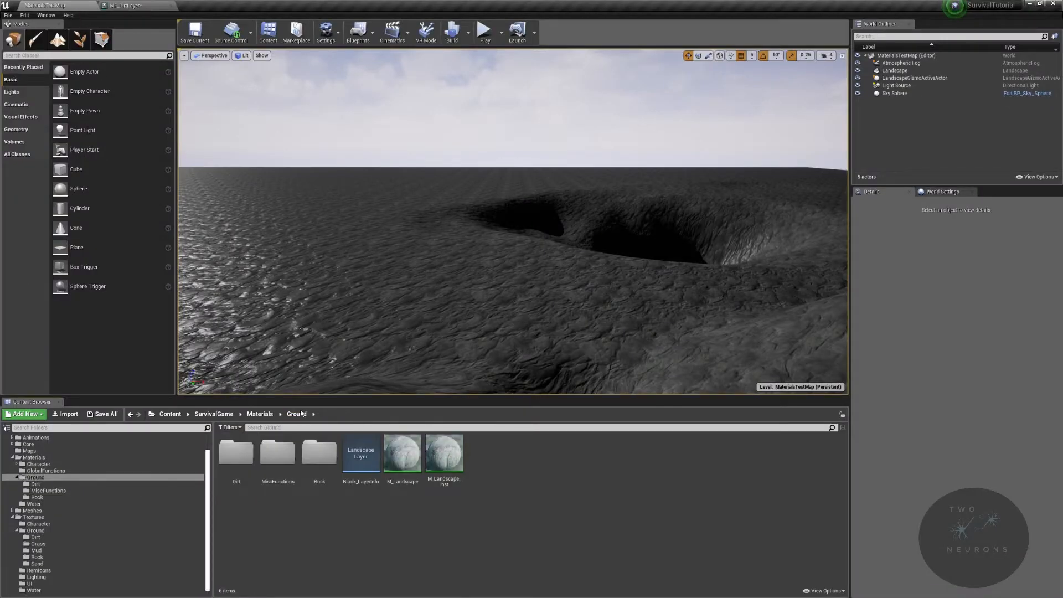
double_click(320, 453)
double_click(236, 453)
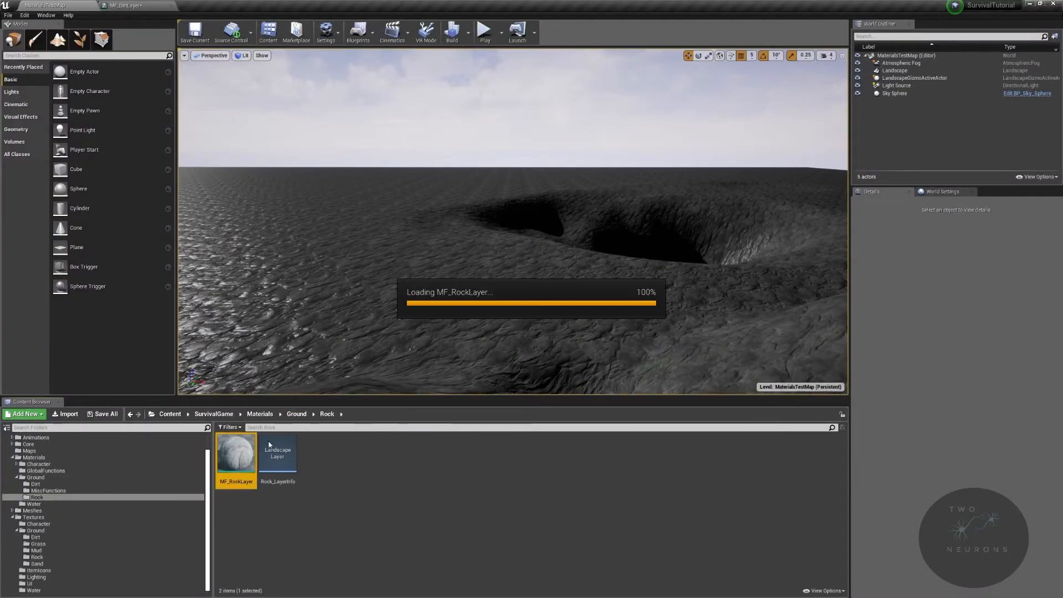
Examine the texture-coordinate function inputs and their connected nodes at the start of the MF_RockLayer graph
scroll(704, 256, down, 2)
scroll(464, 330, up, 2)
drag(380, 287, 573, 346)
scroll(546, 365, down, 5)
right_drag(546, 365, 668, 482)
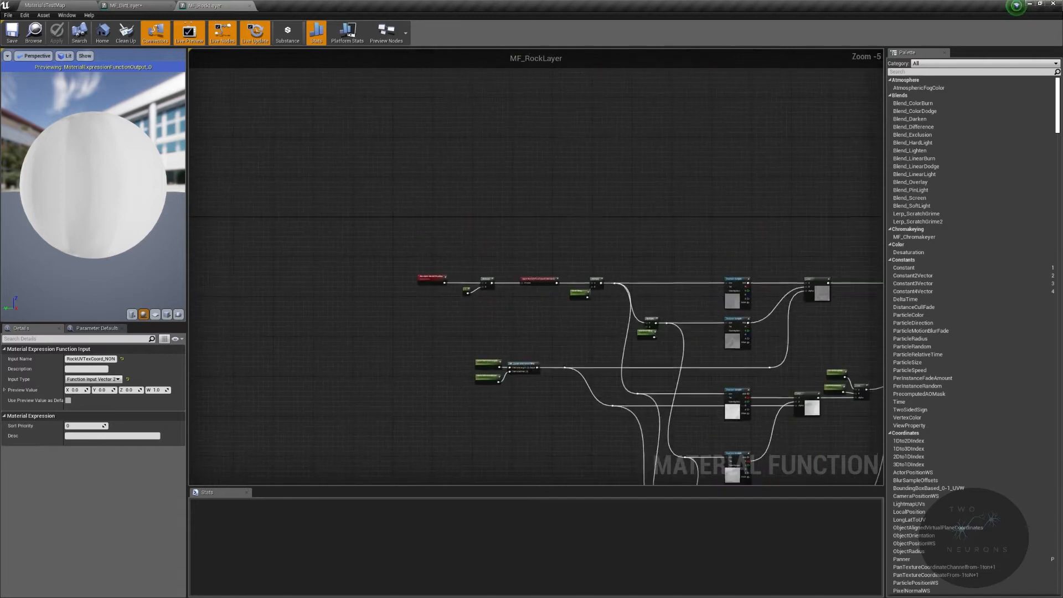
scroll(520, 293, up, 5)
click(462, 367)
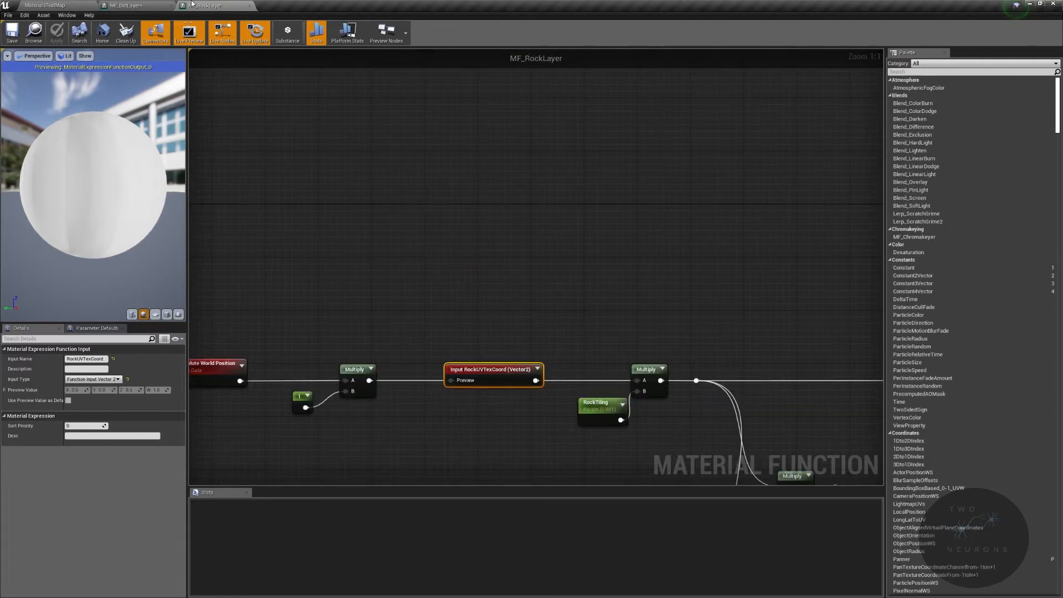
Add a Vector 2 function input named DirtUVTexCoord_NON to the MF_DirtLayer graph
click(136, 5)
right_click(325, 280)
text(function)
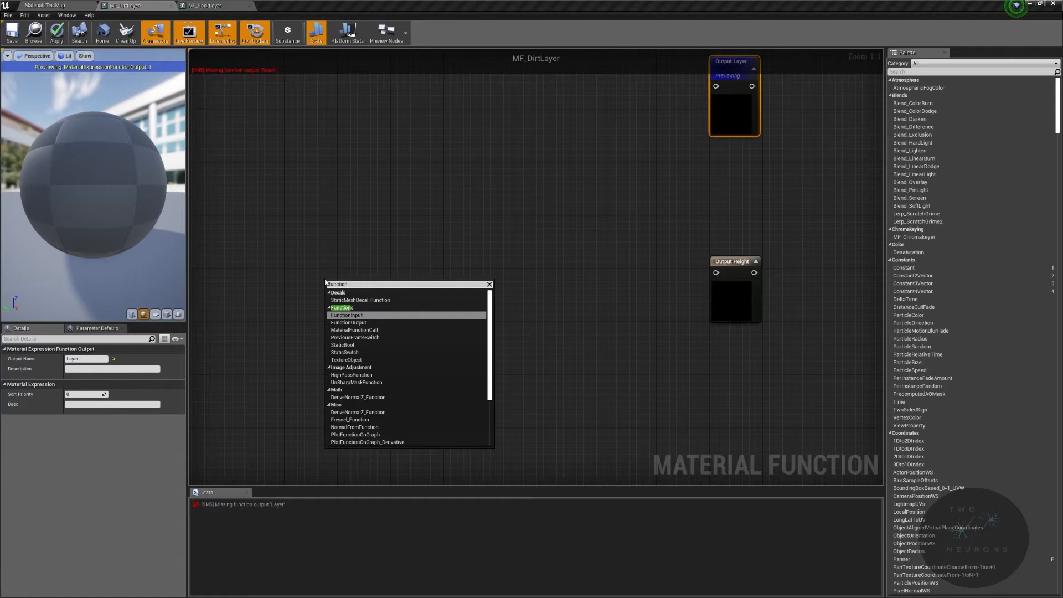
key(Return)
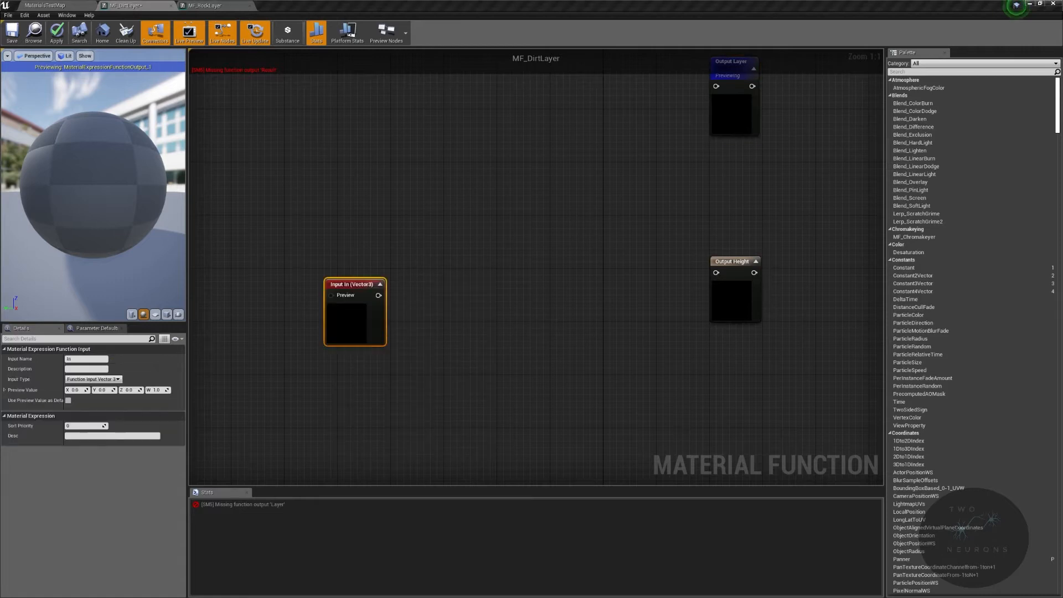
click(106, 379)
click(100, 391)
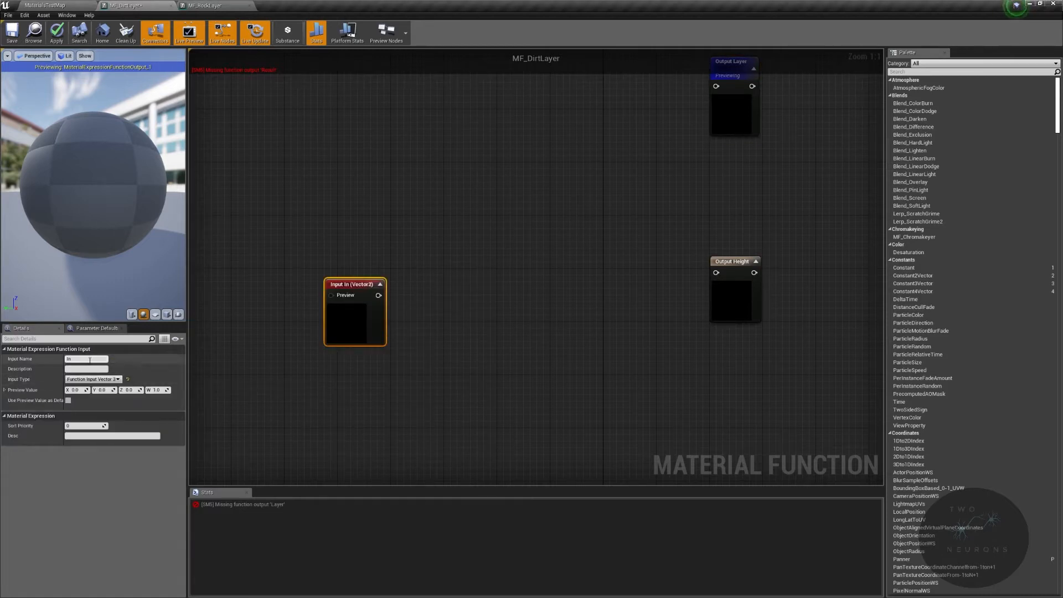
click(87, 358)
text(DirtUVTexcoord_NON)
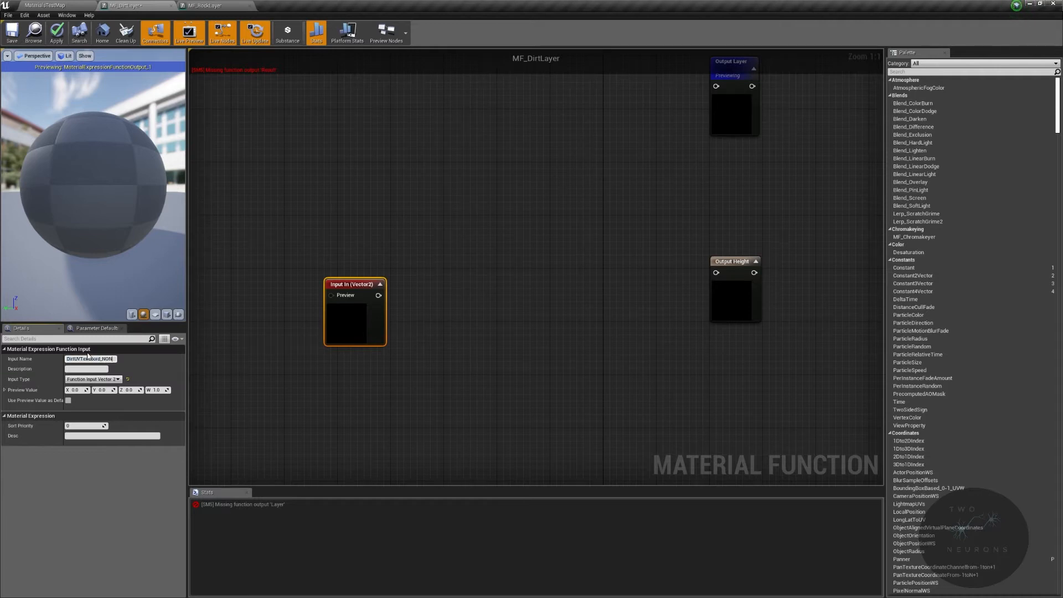
key(Return)
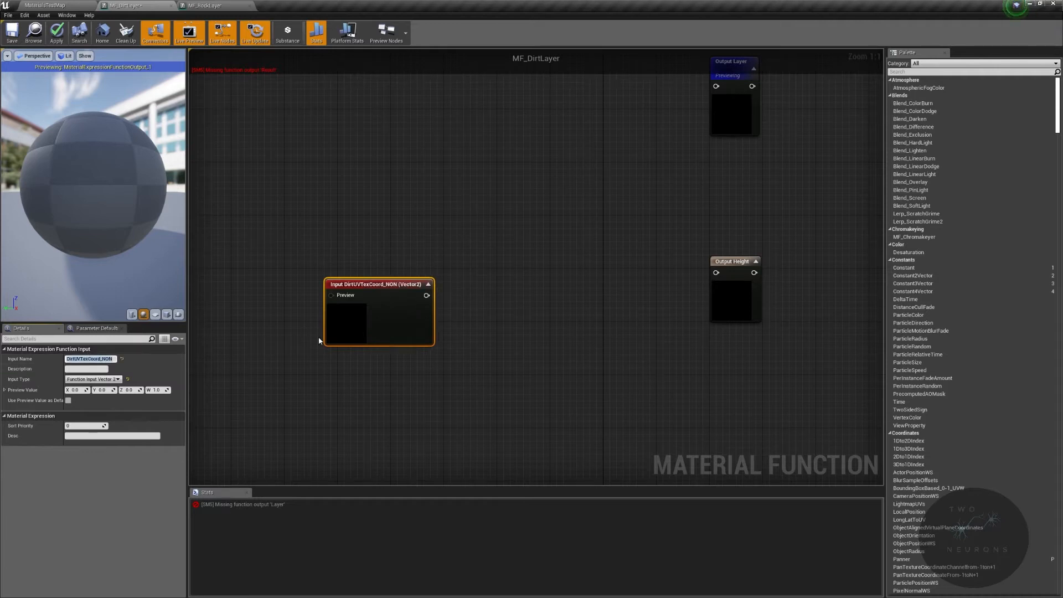
Collapse the DirtUVTexCoord_NON input's preview and move it together with Output Height away from the Output Layer node
click(428, 284)
right_drag(438, 285, 383, 481)
scroll(330, 166, down, 5)
right_drag(330, 166, 425, 114)
drag(343, 306, 559, 71)
right_drag(509, 167, 577, 127)
scroll(423, 215, up, 4)
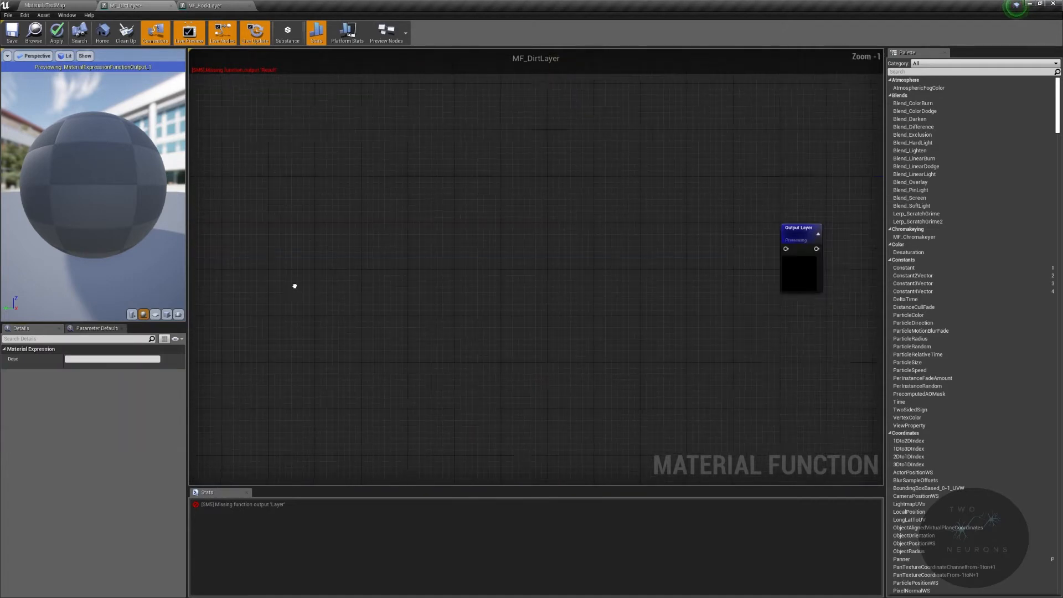
Add another Vector 2 function input named DirtUVTexCoord, level with the Output Layer node
right_drag(386, 236, 376, 301)
right_click(377, 301)
text(function)
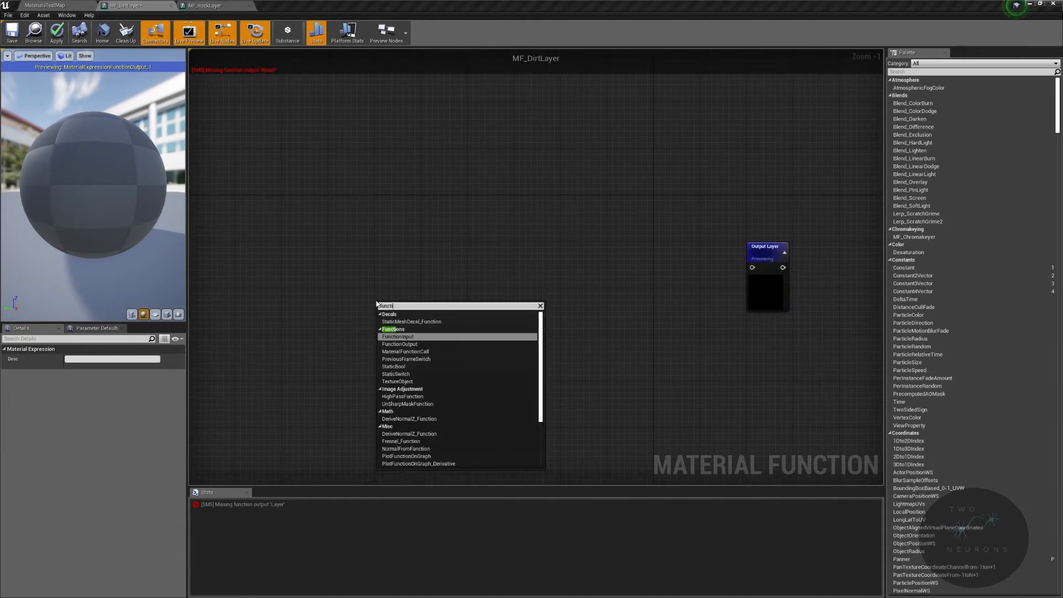
key(Return)
click(83, 360)
text(DirtUVTexCoord)
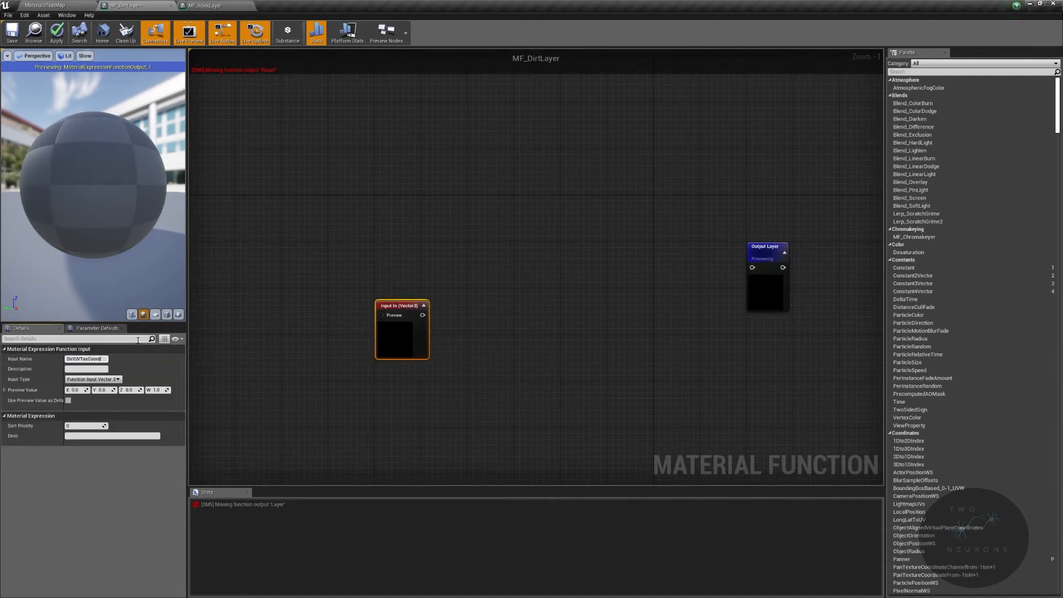
click(115, 379)
click(88, 394)
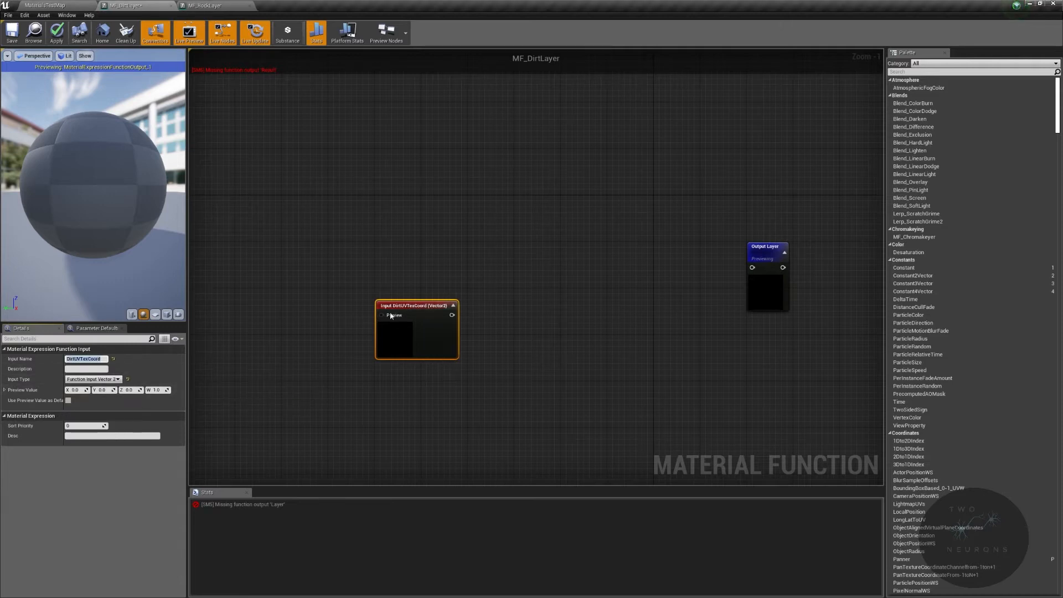
Collapse the DirtUVTexCoord input's preview and move the node farther left of the Output Layer node
click(453, 305)
drag(420, 309, 354, 277)
right_drag(337, 277, 620, 324)
drag(614, 323, 467, 259)
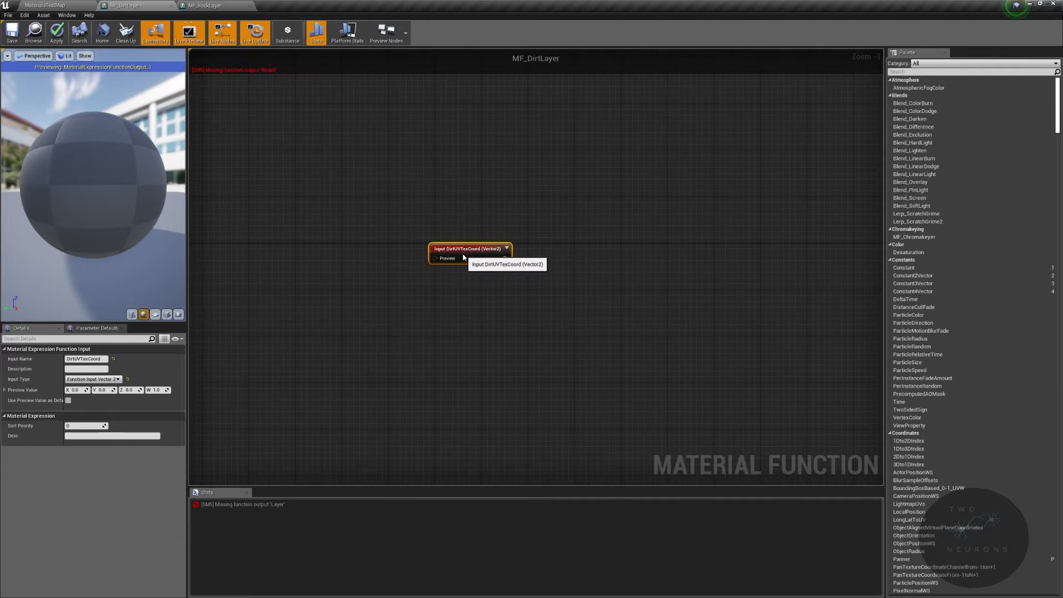
right_drag(365, 259, 450, 271)
right_click(256, 266)
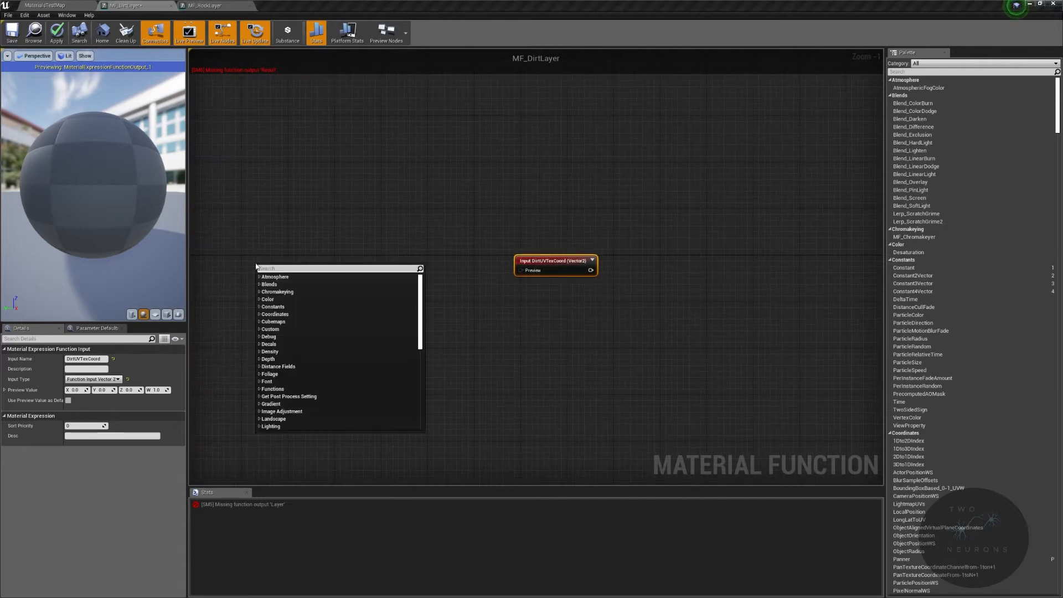
text(world p)
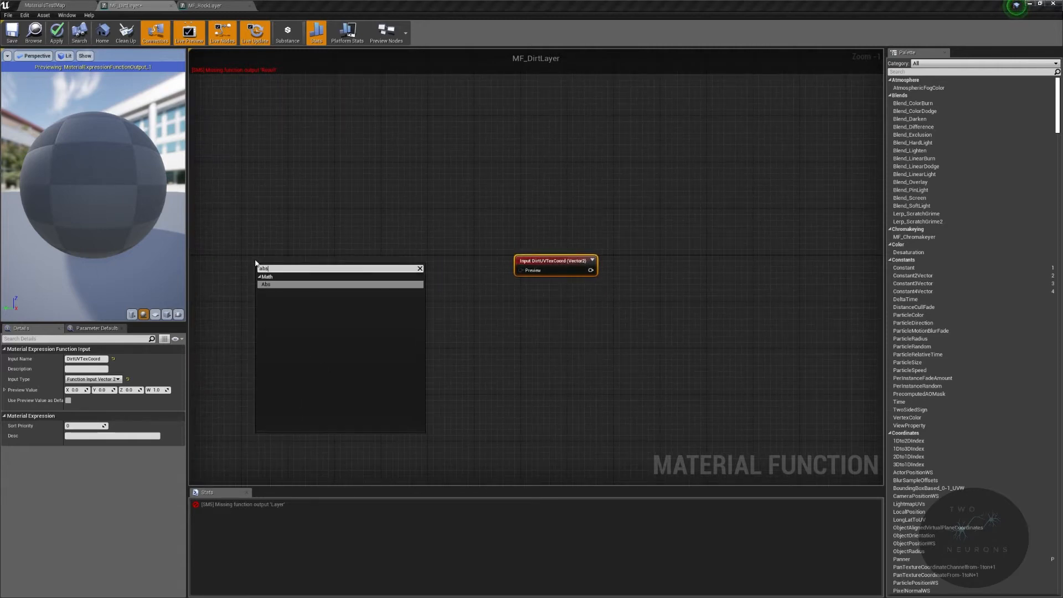
text(ost)
key(Return)
drag(344, 333, 443, 277)
key(Delete)
Add an Absolute World Position node left of DirtUVTexCoord and connect it to input A of a new Multiply node
right_click(296, 272)
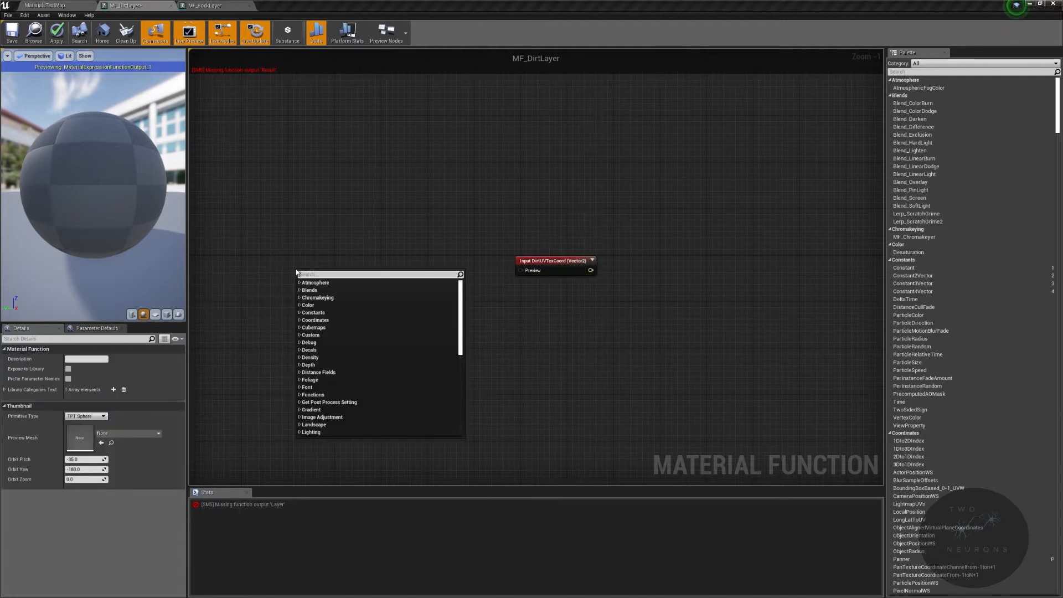
key(Escape)
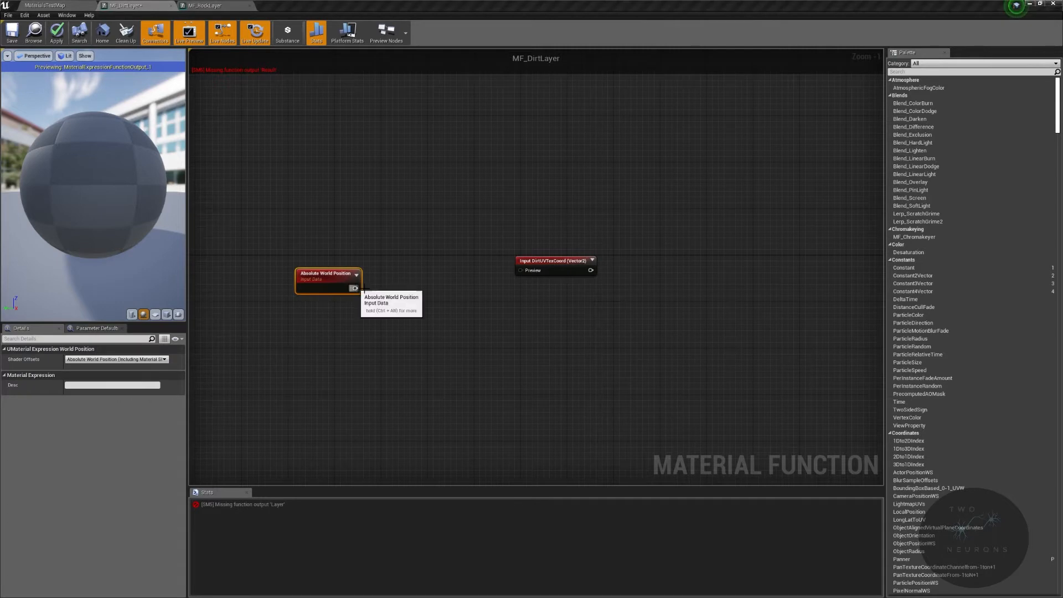
drag(355, 288, 385, 299)
text(mu)
key(Return)
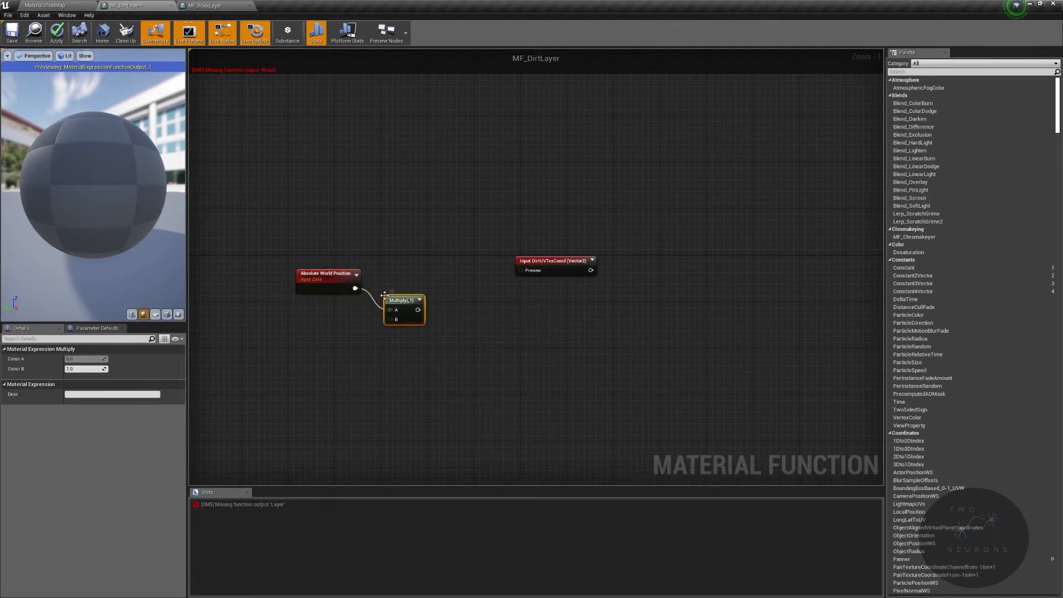
Align the Multiply node level with Absolute World Position and feed its B input from a new constant of -1
drag(401, 309, 430, 308)
key(q)
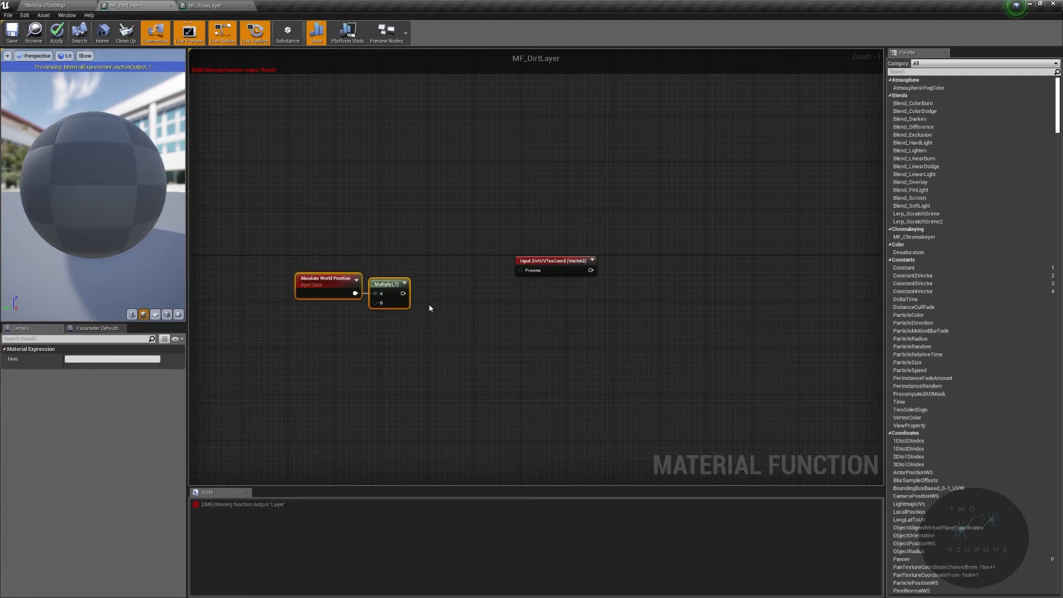
click(330, 312)
click(321, 321)
click(80, 358)
key(Return)
mouse_move(332, 333)
mouse_down()
mouse_move(357, 318)
mouse_move(338, 325)
mouse_up()
Move the world-position nodes closer to DirtUVTexCoord and connect the Multiply output to its Preview input
drag(258, 261, 406, 329)
drag(393, 288, 453, 274)
drag(541, 279, 535, 275)
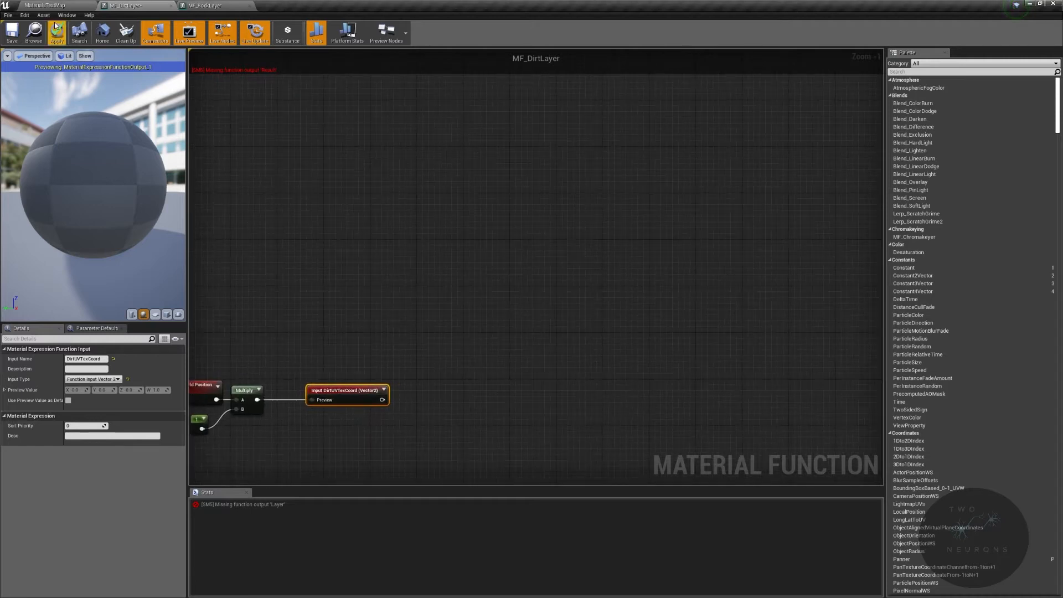
Open Content Browser 2 and go to the Dirt folder under SurvivalGame > Textures > Ground
click(76, 18)
mouse_move(91, 160)
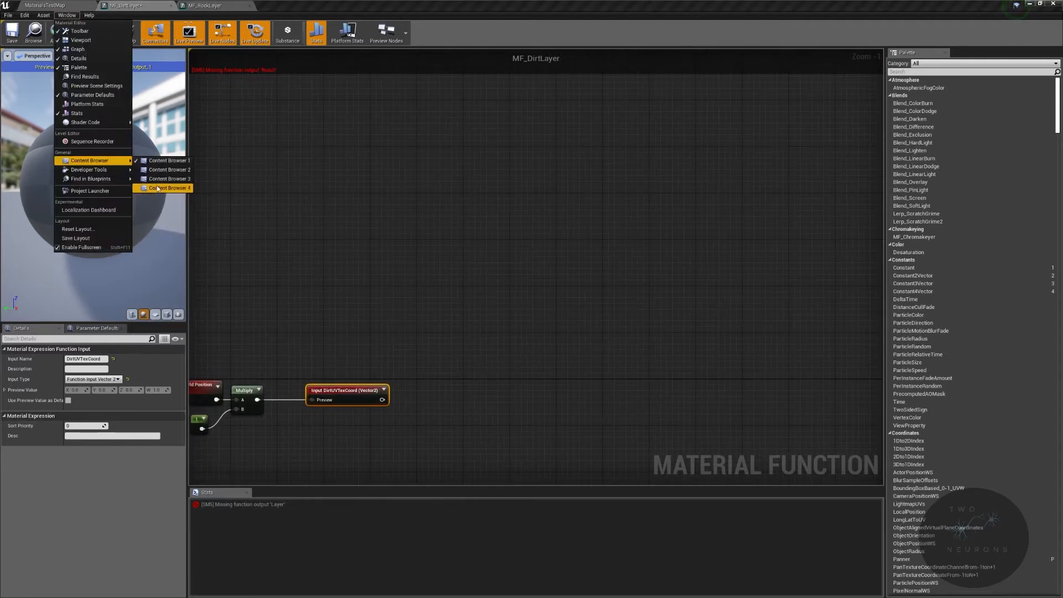
click(162, 174)
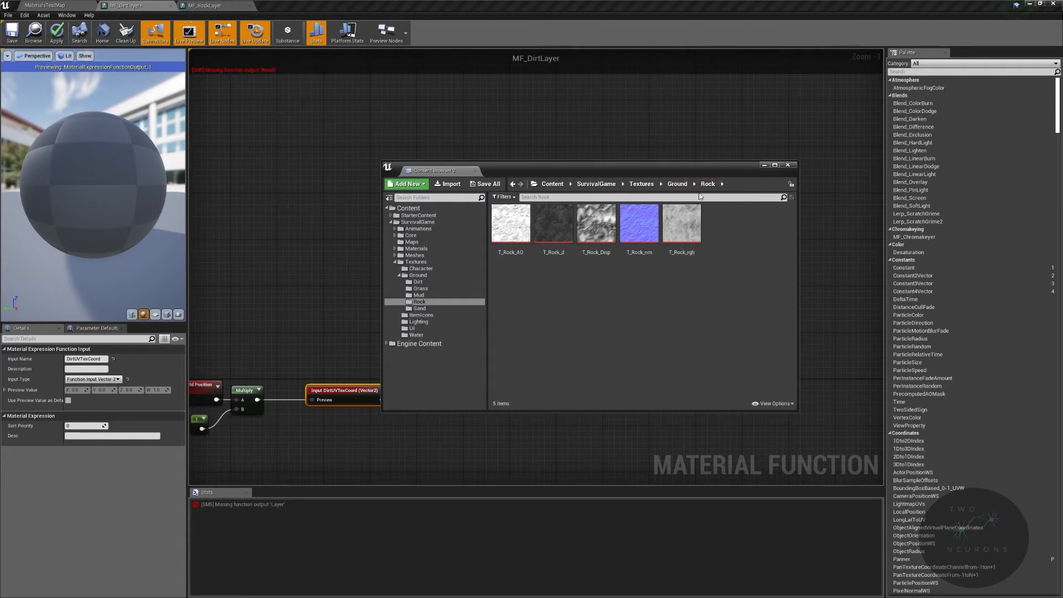
click(677, 183)
double_click(511, 221)
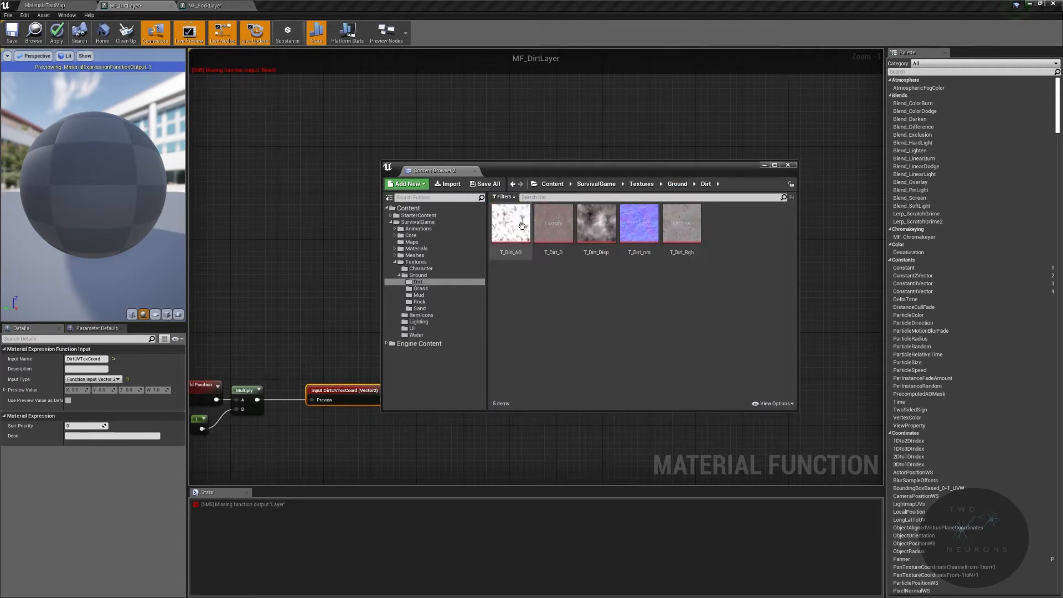
Bring all five dirt textures, T_Dirt_AO through T_Dirt_Rgh, into the MF_DirtLayer graph as texture samples
click(510, 233)
shift+click(677, 224)
drag(699, 170, 427, 153)
Spread the stacked roughness, normal, displacement and diffuse texture samples apart around the ambient occlusion sample
scroll(541, 189, up, 1)
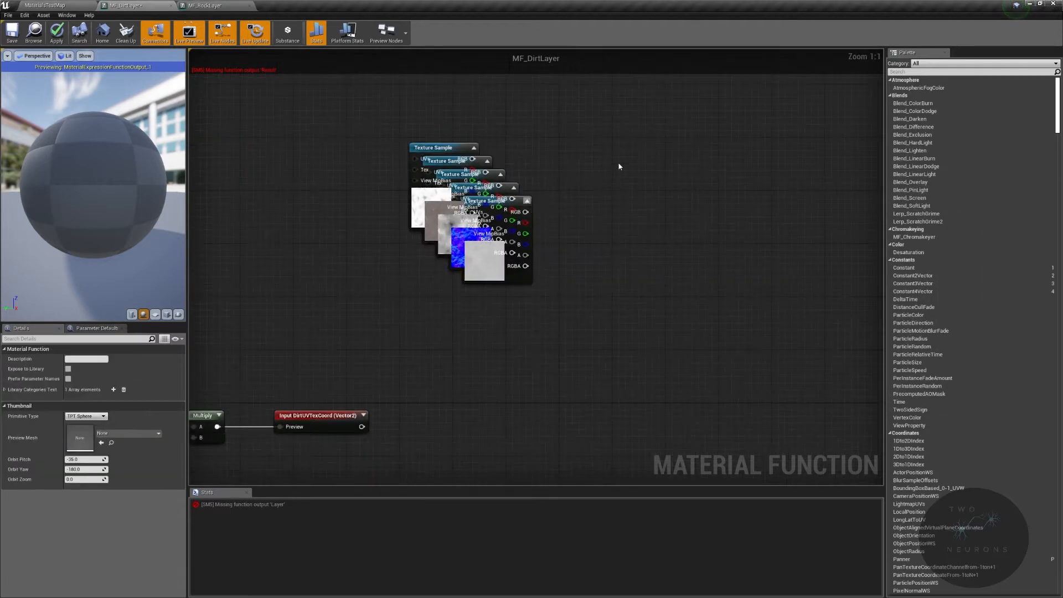
drag(488, 200, 624, 183)
drag(471, 188, 620, 277)
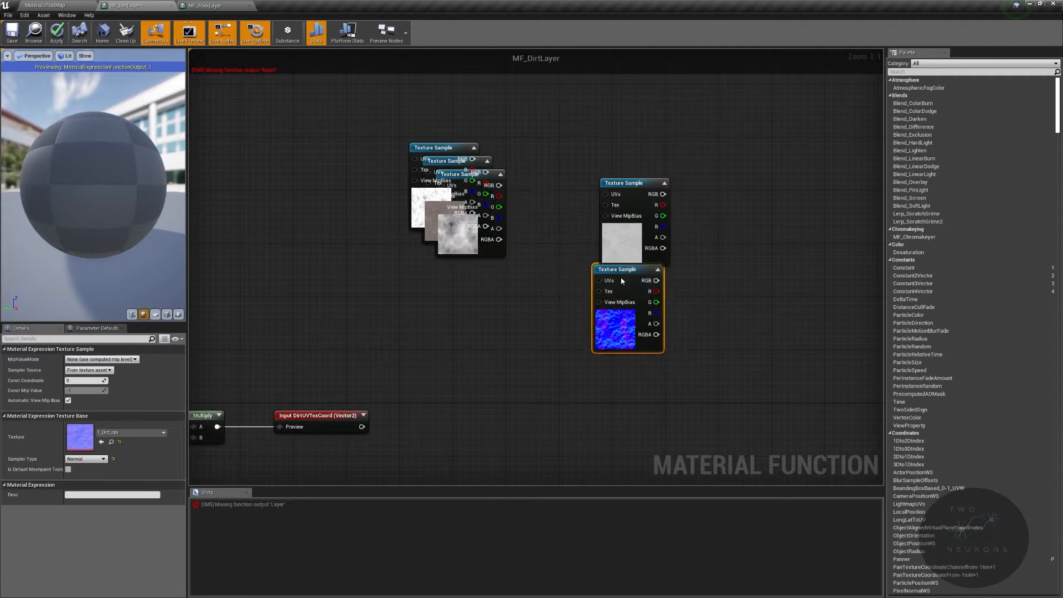
drag(470, 174, 568, 57)
drag(447, 158, 259, 180)
Set the sampler source of the T_Dirt_D and T_Dirt_AO samples to Shared: Wrap
click(122, 430)
click(127, 370)
click(88, 370)
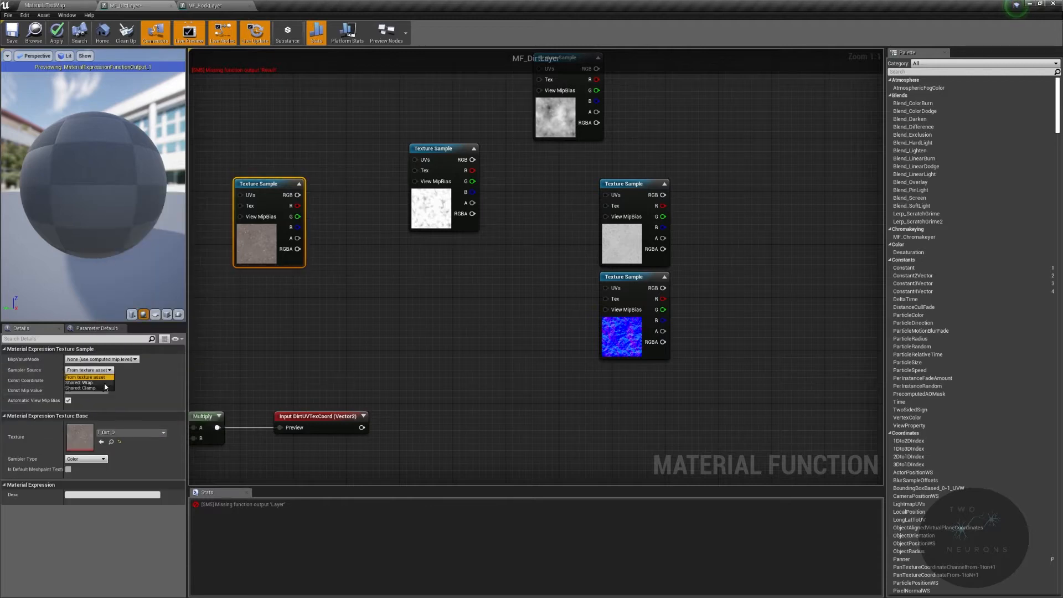
click(99, 383)
click(443, 185)
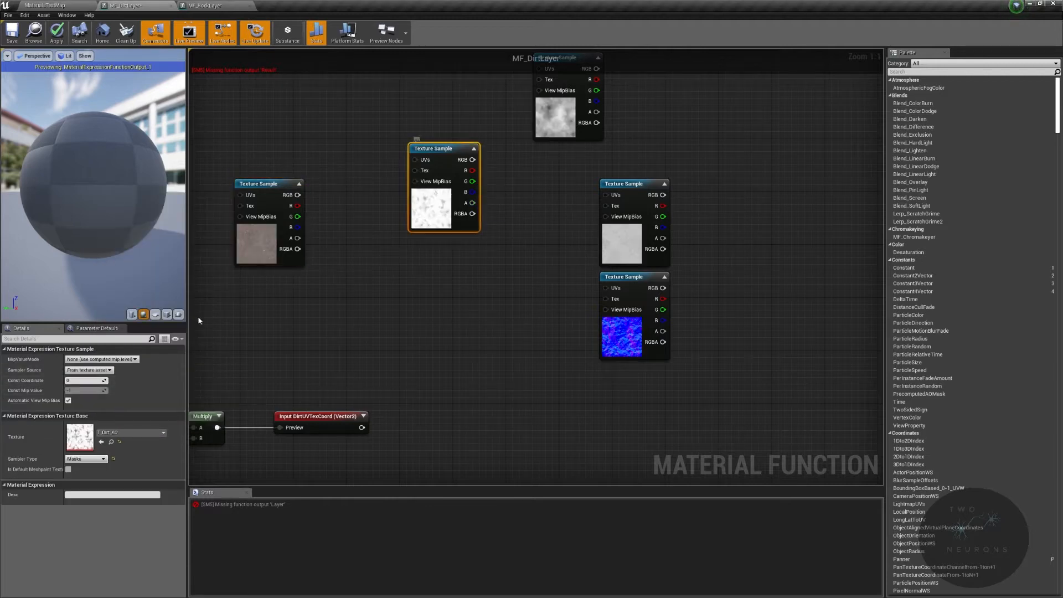
click(88, 370)
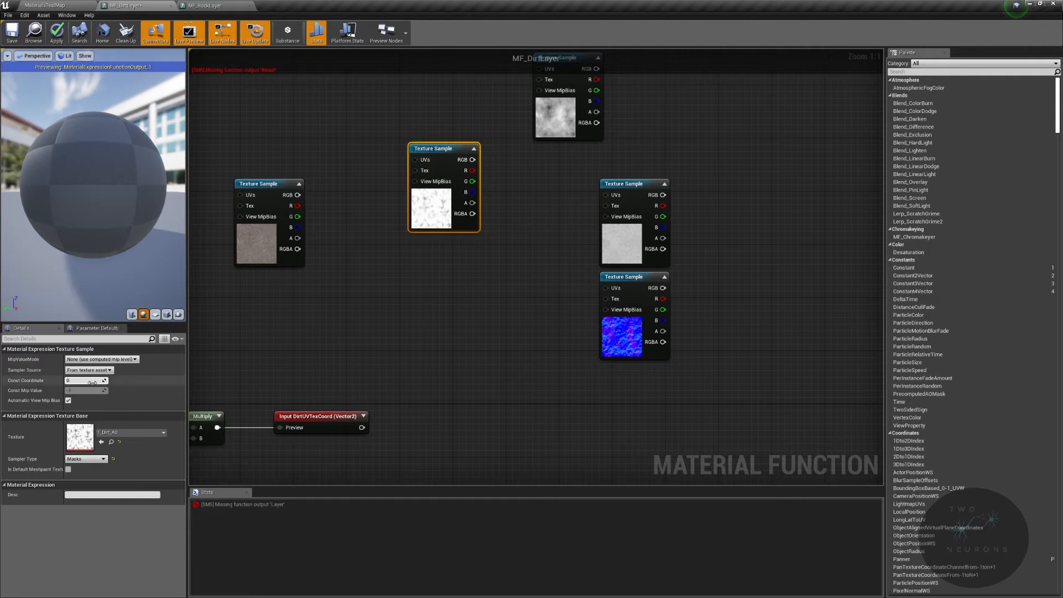
click(99, 383)
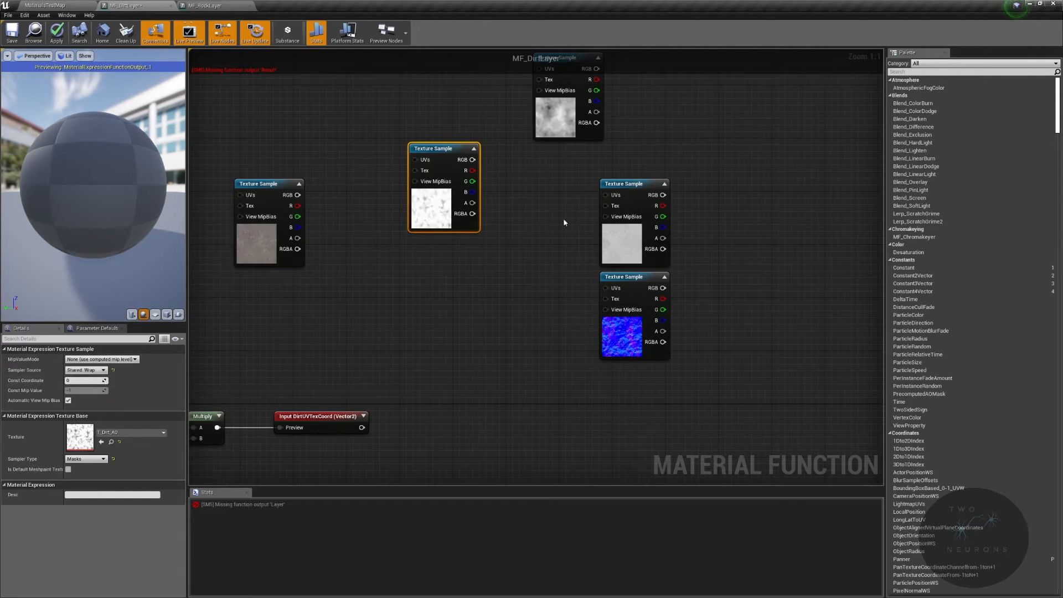
Set the sampler source of the dirt roughness, normal and displacement samples to Shared: Wrap
click(637, 235)
click(108, 370)
click(99, 384)
click(659, 352)
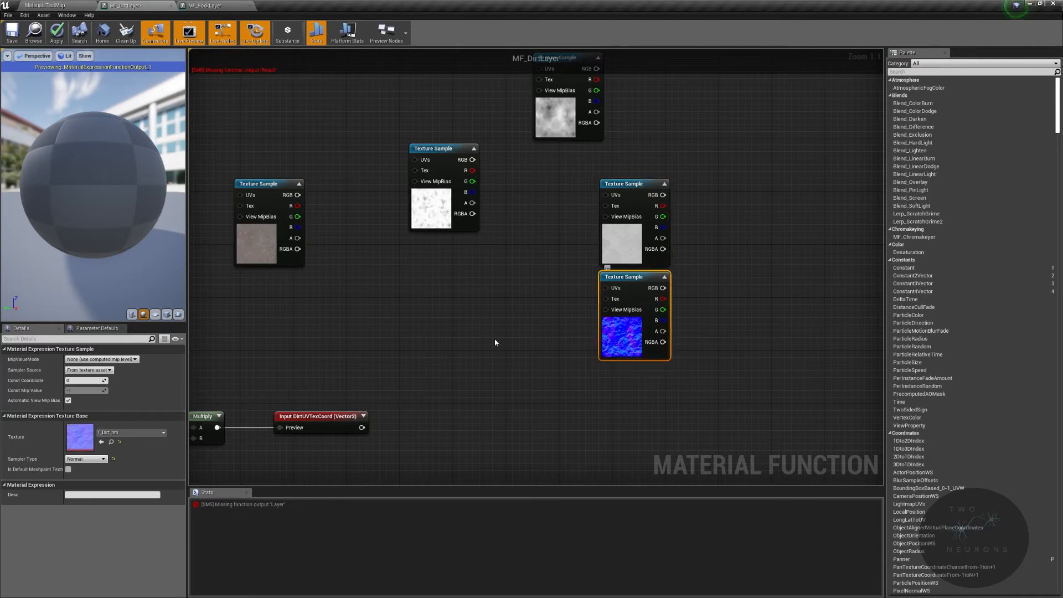
click(89, 370)
click(99, 384)
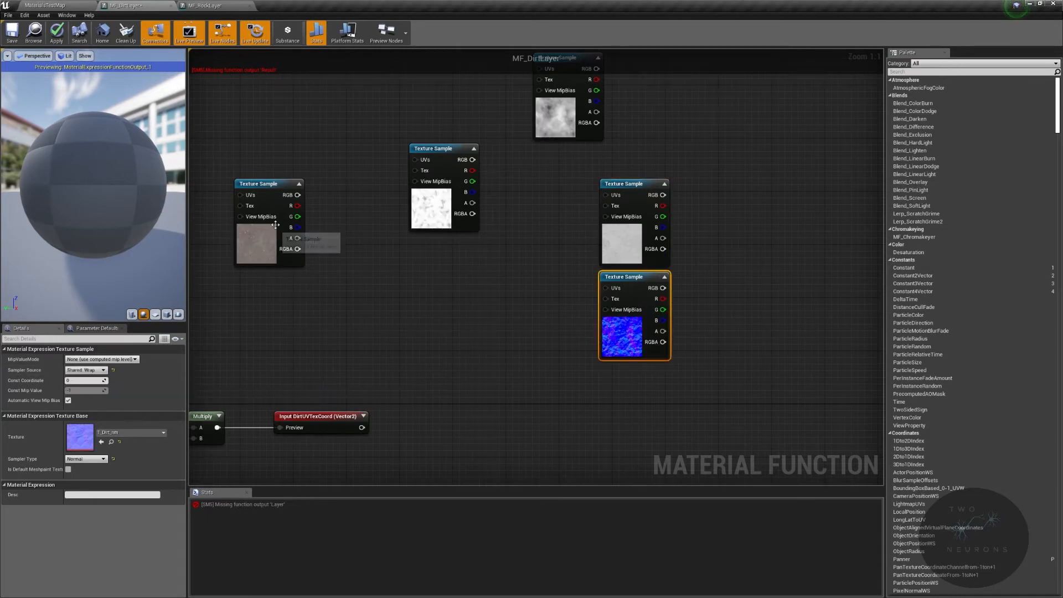
click(556, 113)
click(88, 370)
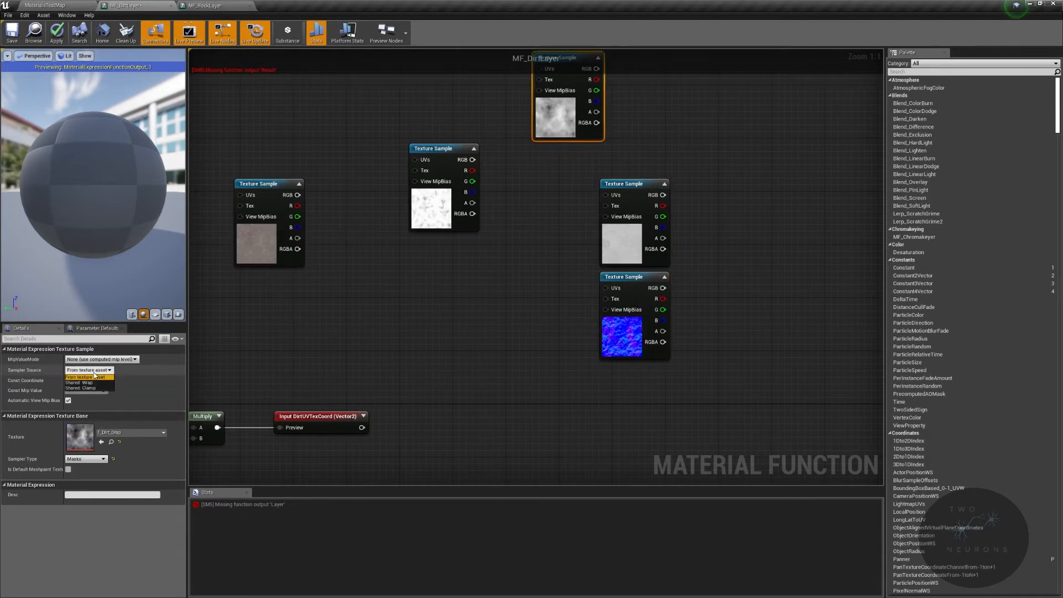
click(99, 384)
Line up the AO, normal, displacement and roughness samples in a row above the T_Dirt_D sample
drag(611, 185, 650, 72)
drag(633, 282, 452, 97)
drag(558, 116, 518, 102)
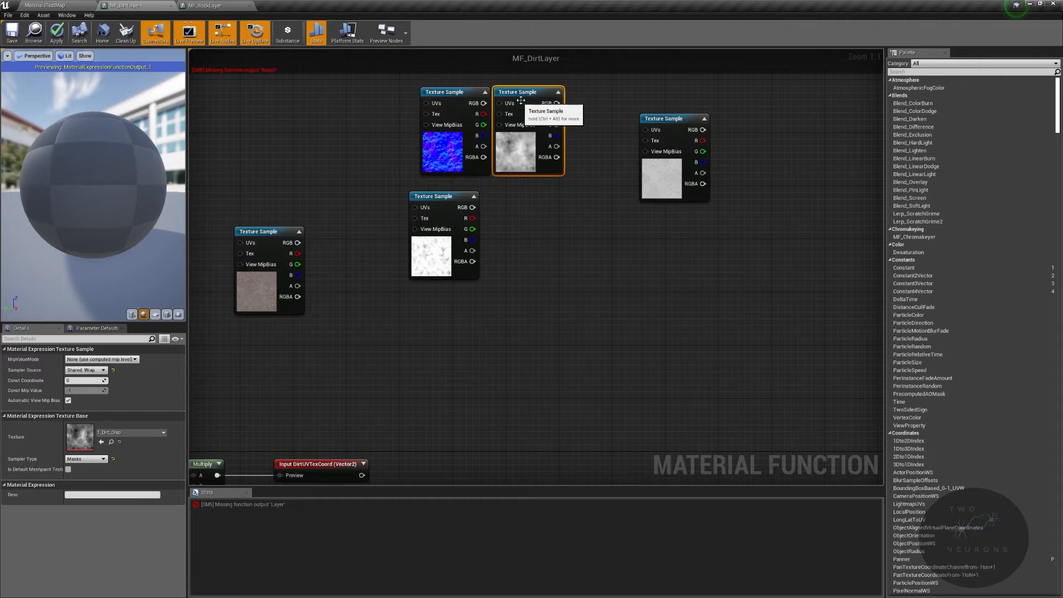
drag(673, 127, 600, 101)
drag(446, 204, 377, 100)
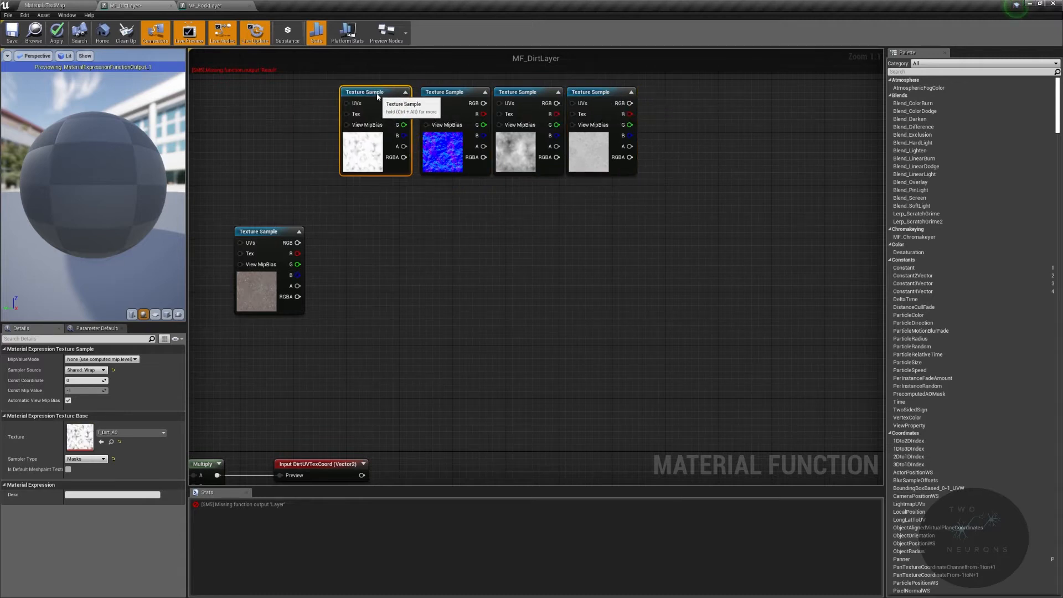
Move the T_Dirt_D sample to the right of DirtUVTexCoord, leaving room for nodes in between
right_drag(271, 227, 242, 142)
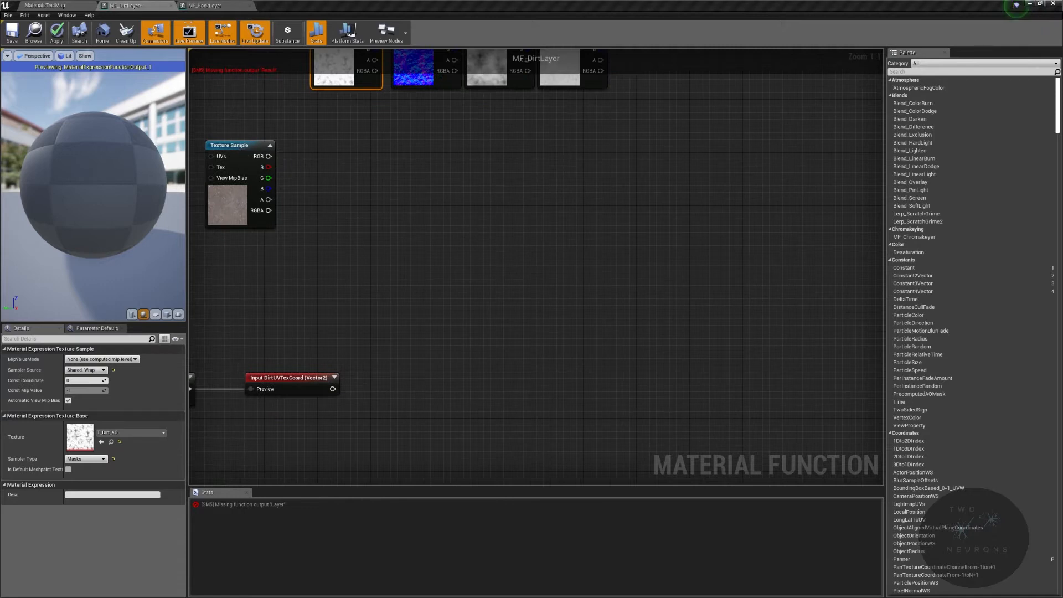
drag(233, 148, 603, 287)
right_drag(617, 308, 396, 230)
scroll(442, 250, down, 2)
right_drag(517, 254, 643, 213)
drag(521, 173, 497, 209)
right_drag(497, 208, 572, 234)
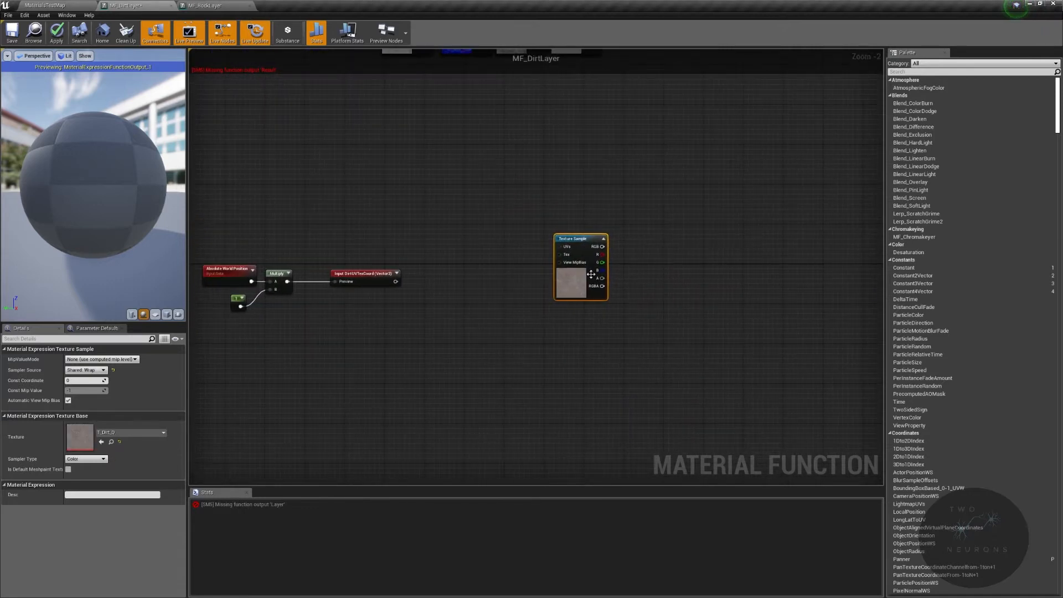
scroll(588, 332, up, 2)
drag(560, 210, 685, 218)
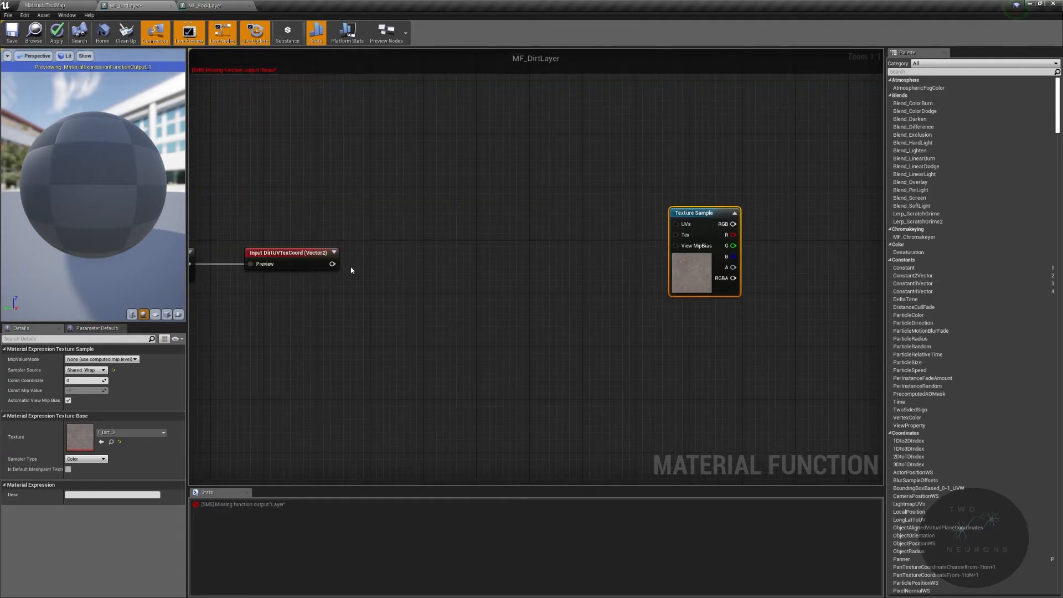
Add a Multiply node fed by DirtUVTexCoord on input A and place it level with that input
drag(332, 263, 417, 264)
text(mul)
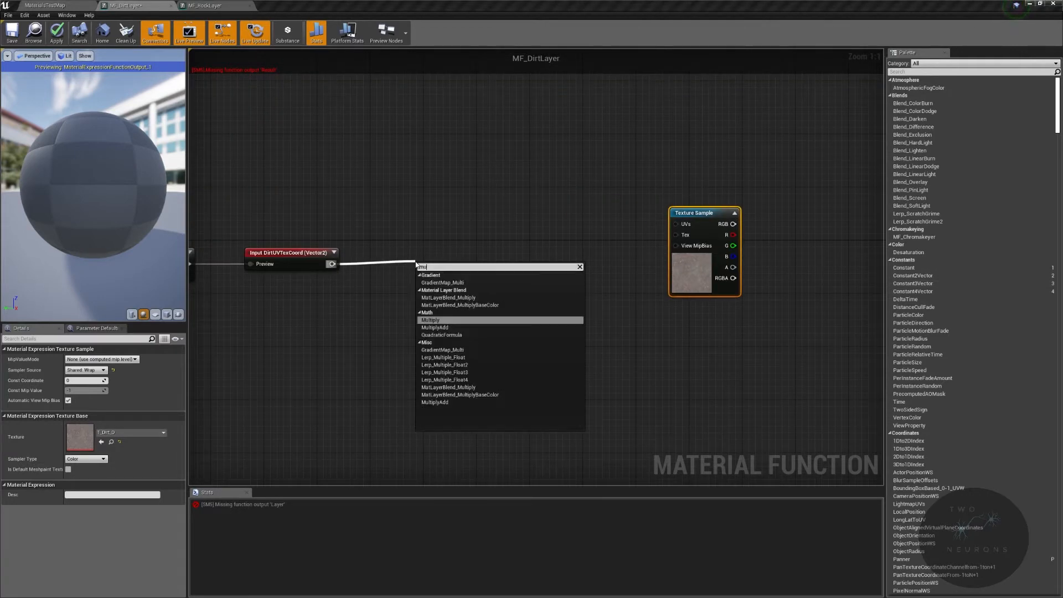
key(Return)
drag(439, 267, 475, 254)
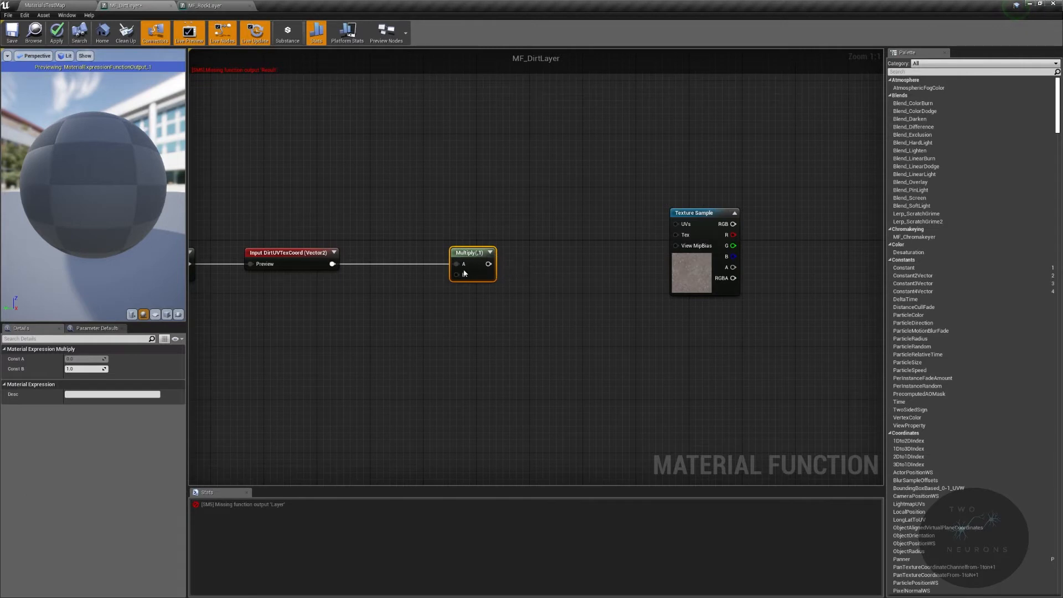
right_click(457, 275)
click(454, 277)
In MF_RockLayer, assign the RockTileFadeOffset parameter to the Rock group, apply the change and save the function
click(236, 6)
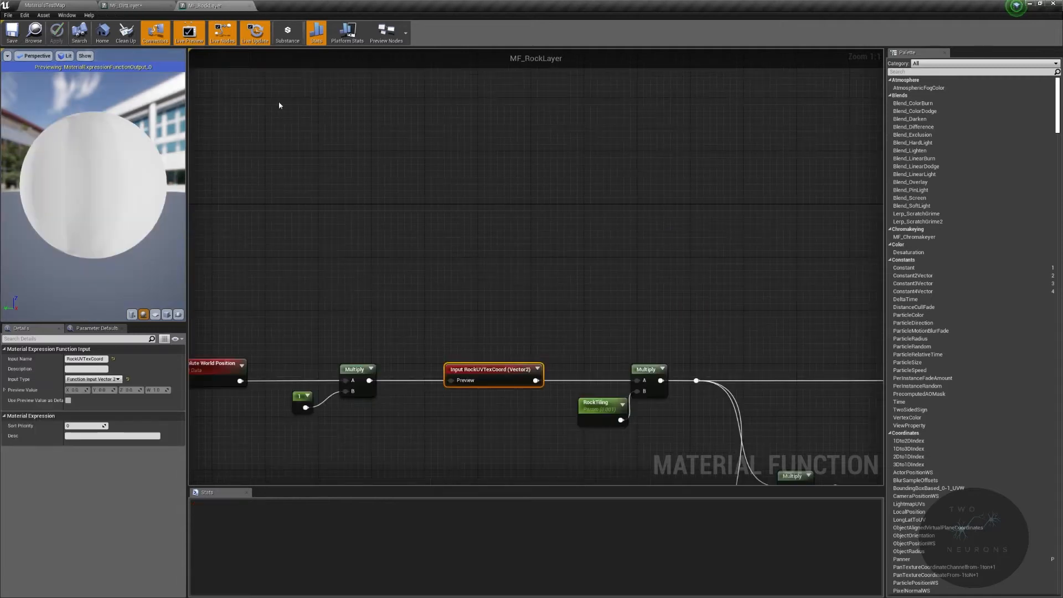
right_drag(593, 436, 447, 240)
right_drag(695, 362, 659, 298)
click(593, 285)
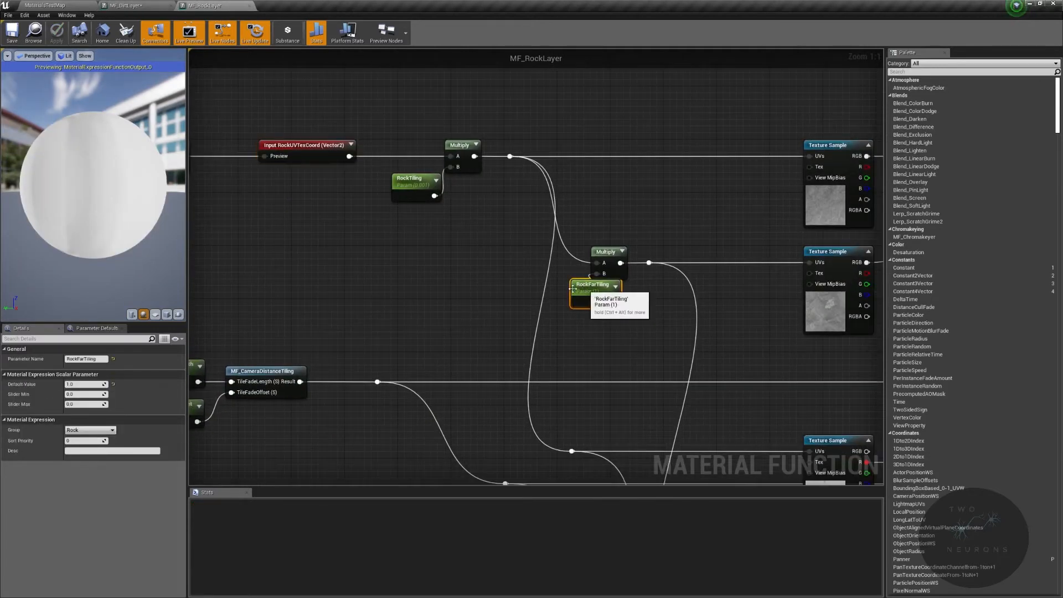
click(97, 327)
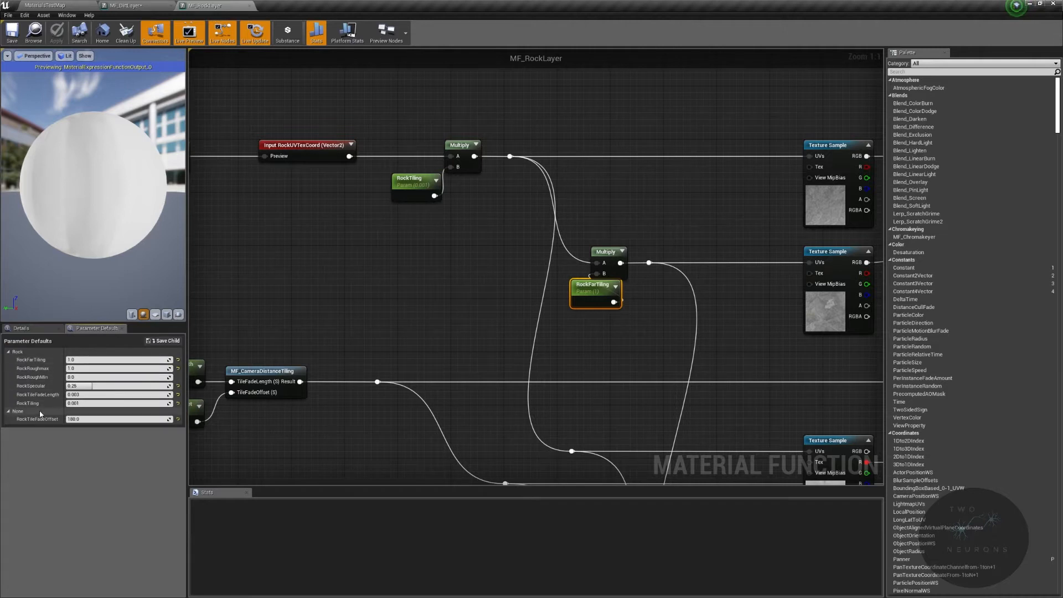
right_drag(375, 366, 634, 242)
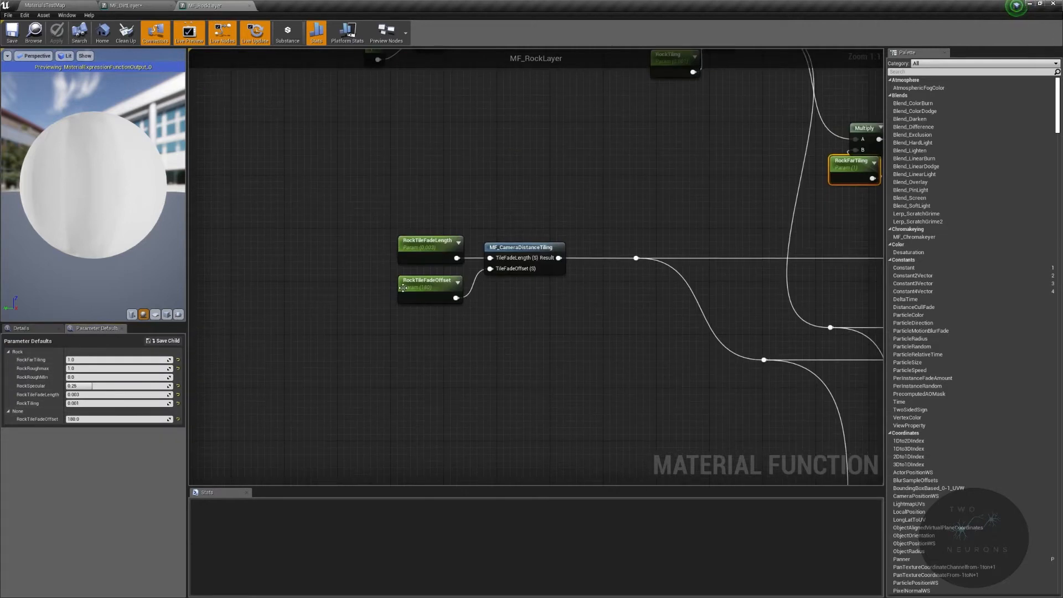
click(427, 285)
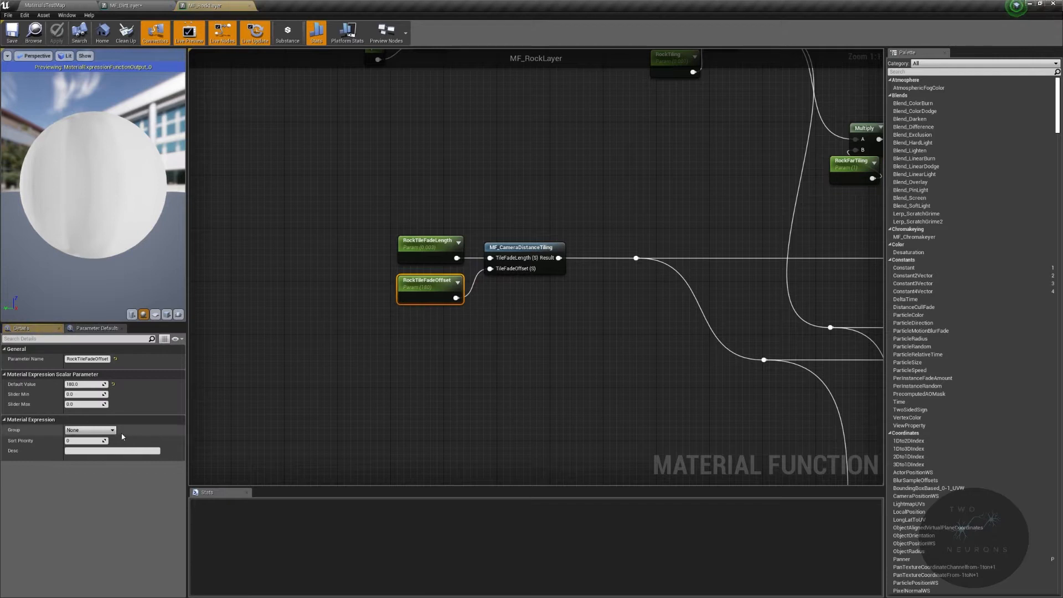
click(108, 330)
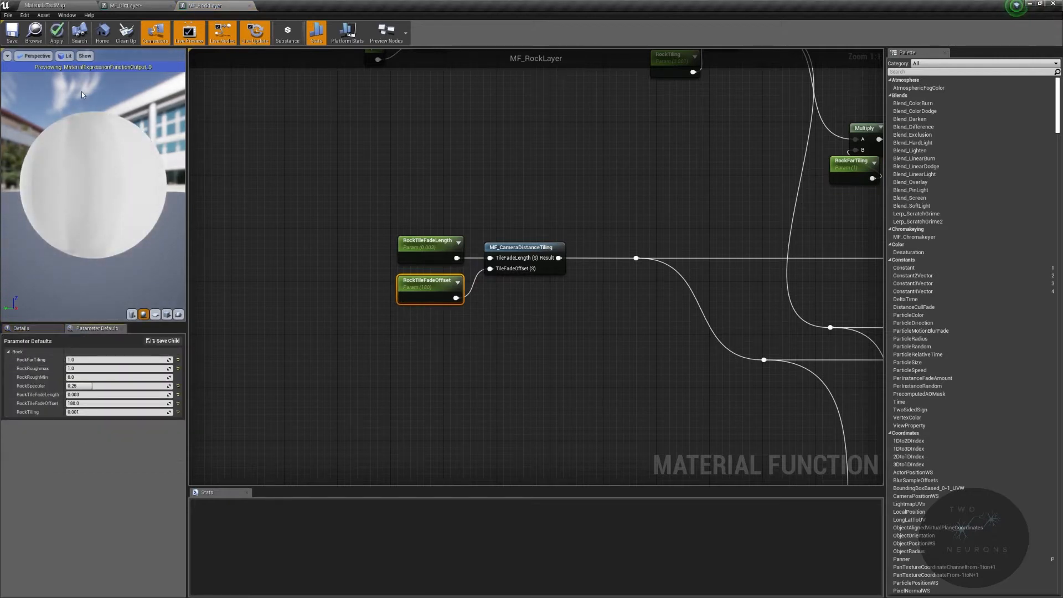
click(57, 32)
click(12, 33)
Back in MF_DirtLayer, promote the new Multiply node's B input to a parameter named DirtTiling
click(126, 5)
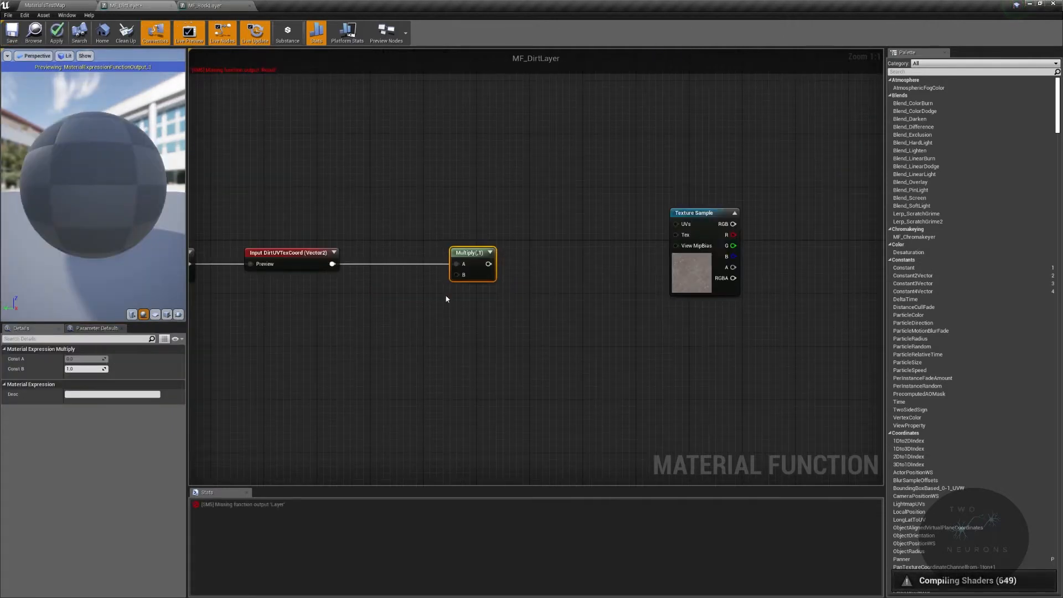
right_click(461, 275)
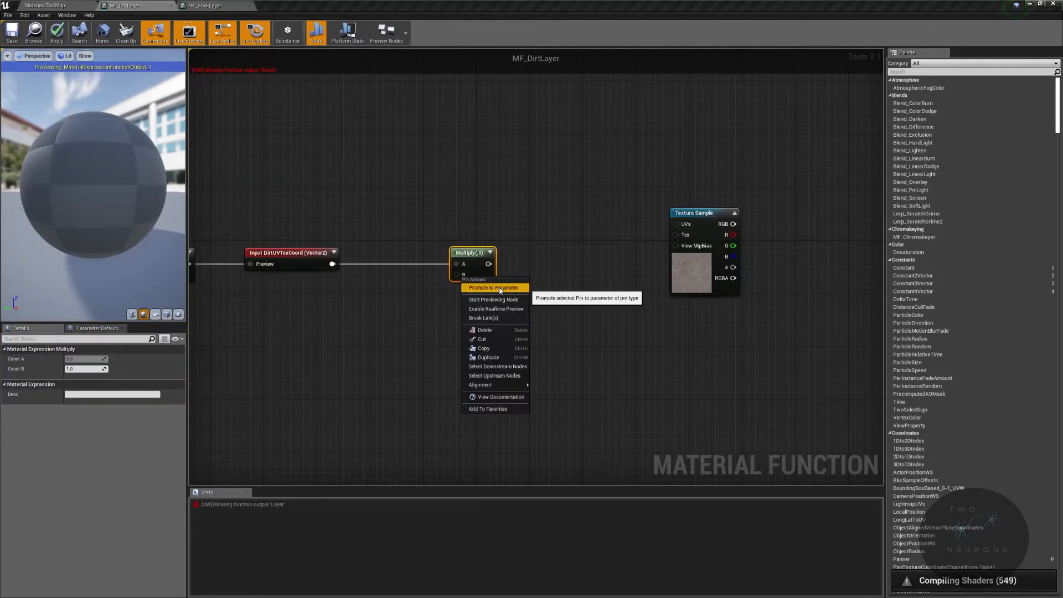
click(500, 289)
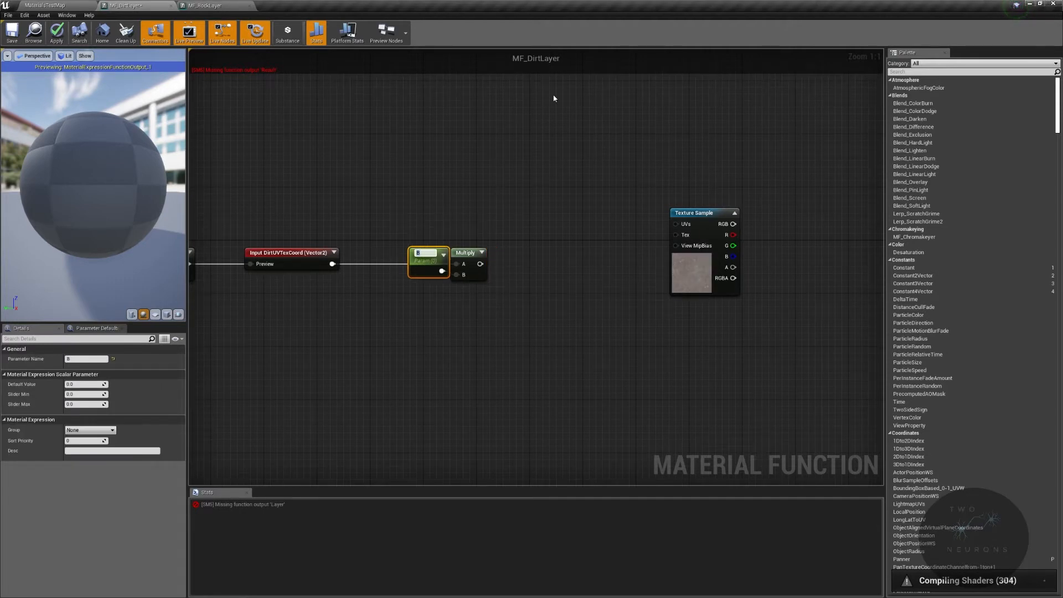
text(DirtTiling)
key(Return)
Check RockTiling in MF_RockLayer, and give DirtTiling a default value of 0.001 and the group Dirt
click(206, 5)
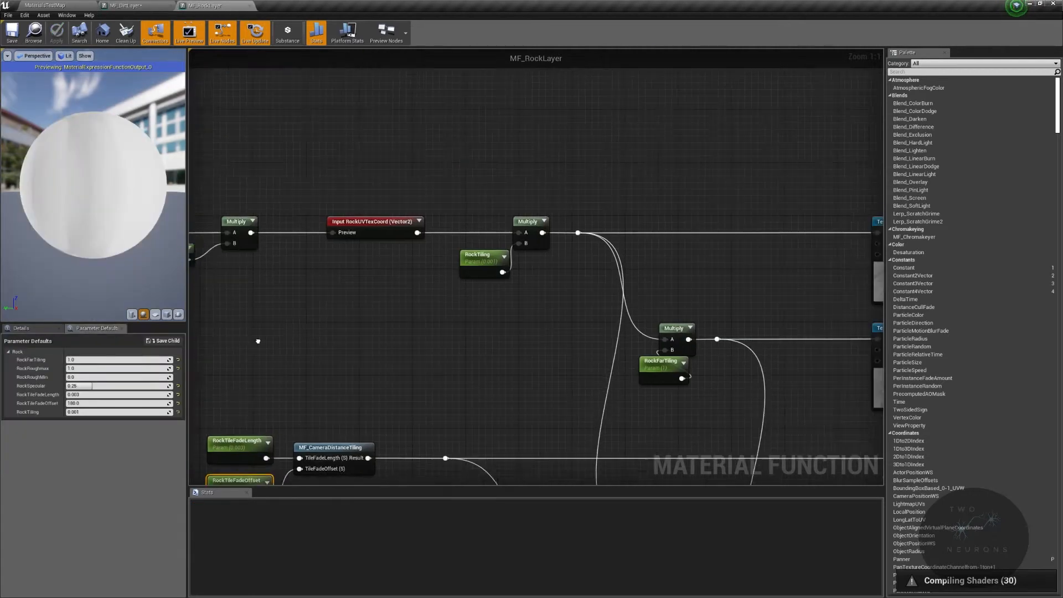
click(127, 5)
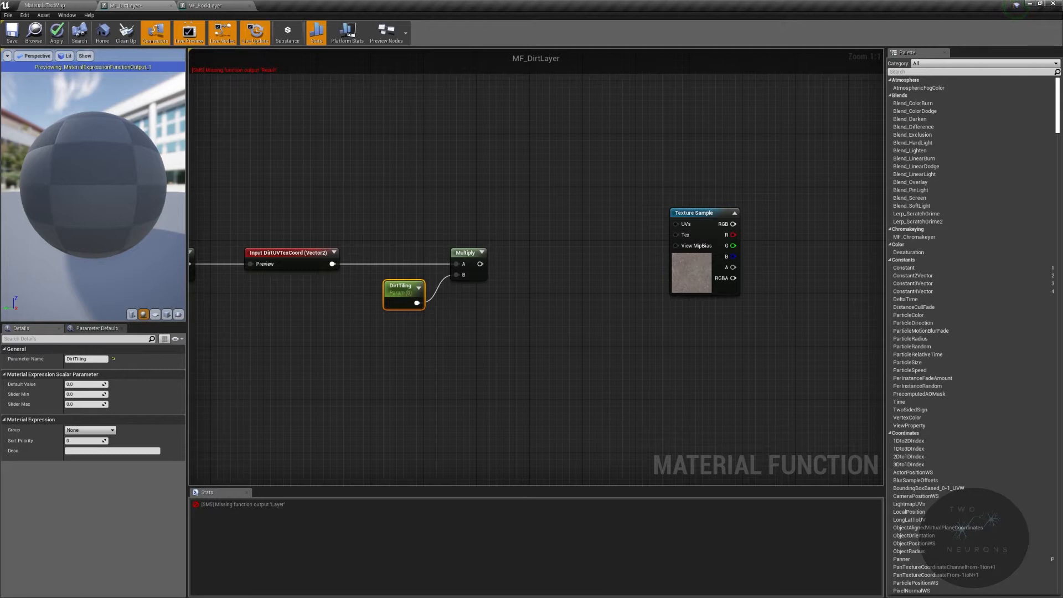
click(85, 383)
text(.001)
key(Return)
click(94, 430)
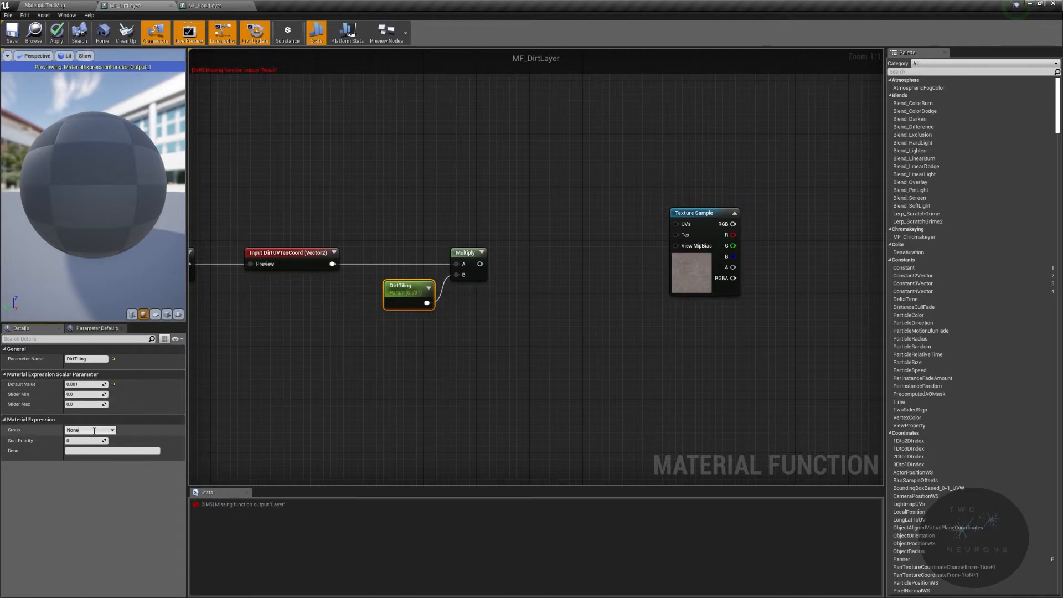
text(Dirt)
key(Return)
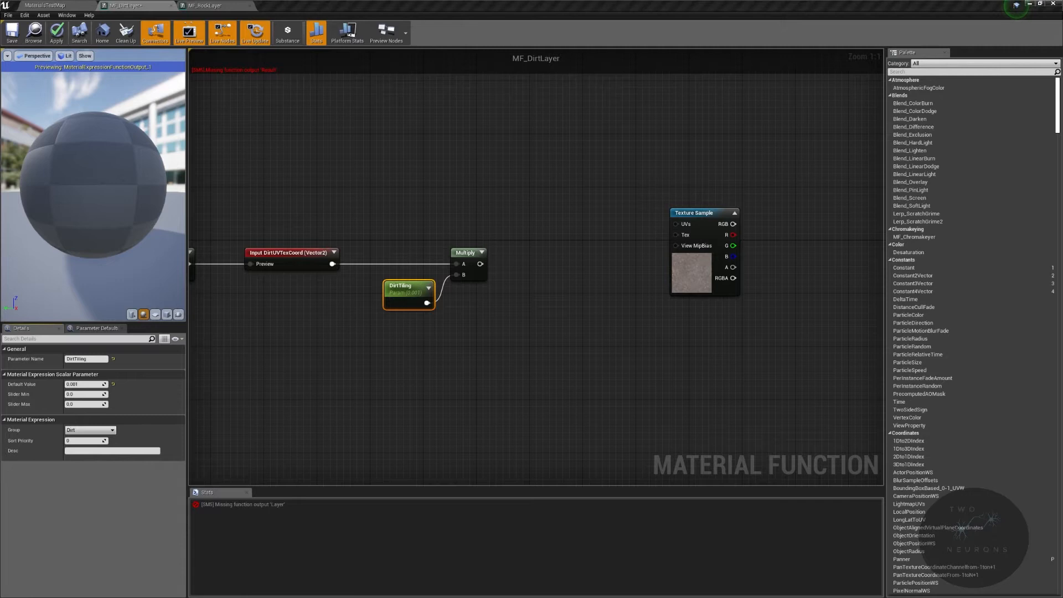
Connect the DirtTiling Multiply output to the UVs of the T_Dirt_D sample and move the sample closer to it
drag(687, 217, 480, 264)
drag(653, 255, 620, 256)
Add a MakeMaterialAttributes node that feeds the Output Layer node
right_drag(659, 247, 328, 234)
drag(815, 300, 696, 256)
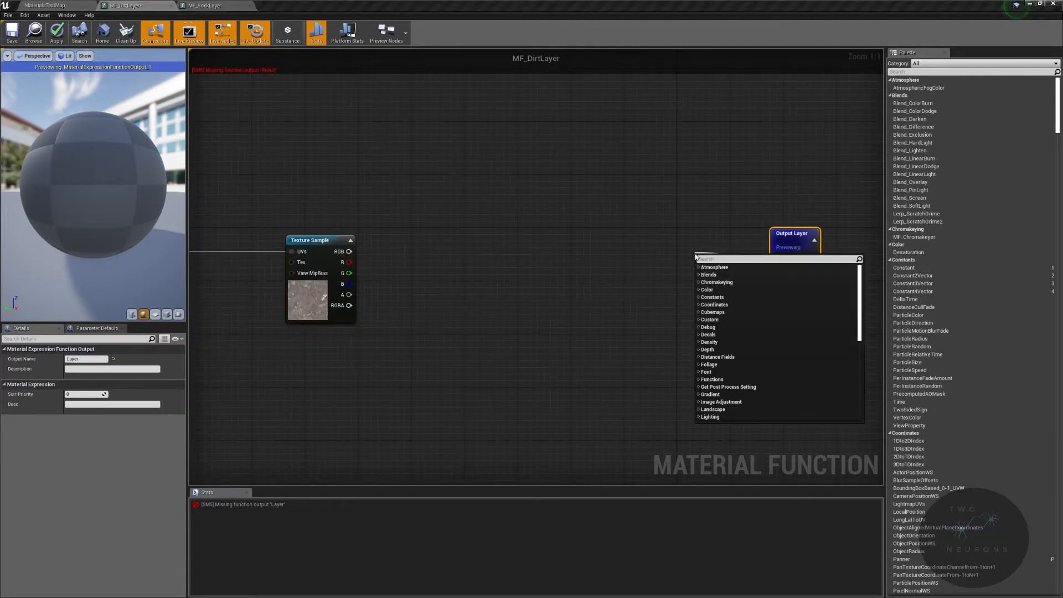
text(makemat)
click(742, 270)
drag(702, 270, 671, 233)
Straighten the connection between MakeMaterialAttributes and Output Layer, and connect the T_Dirt_D sample's RGB output to BaseColor
click(634, 201)
drag(739, 260, 694, 241)
drag(617, 208, 860, 294)
key(q)
drag(708, 242, 742, 229)
drag(349, 252, 691, 238)
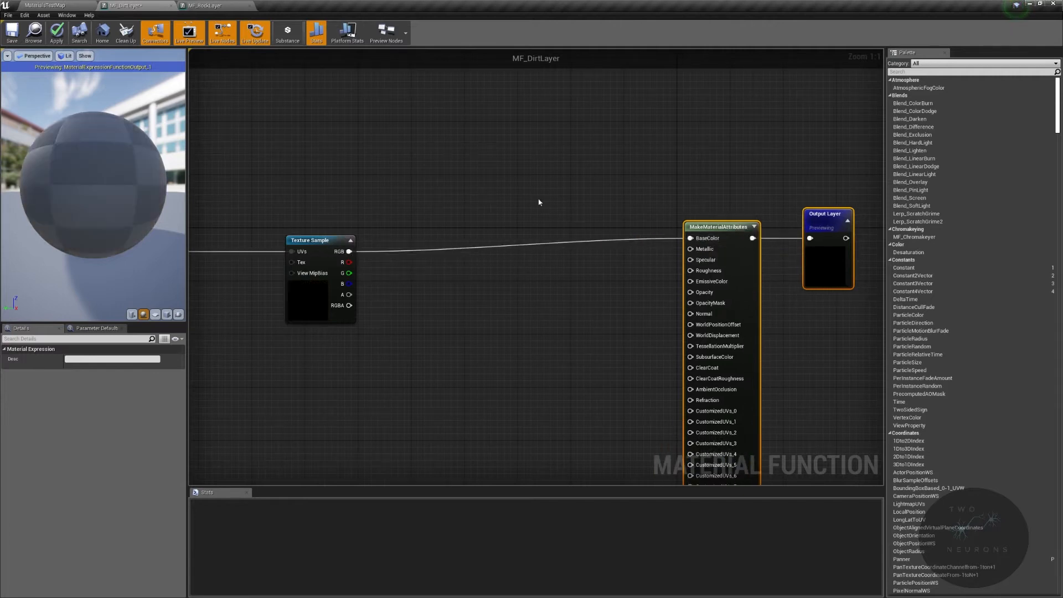
Straighten the connections along the whole node row from Absolute World Position to Output Layer
scroll(604, 218, down, 4)
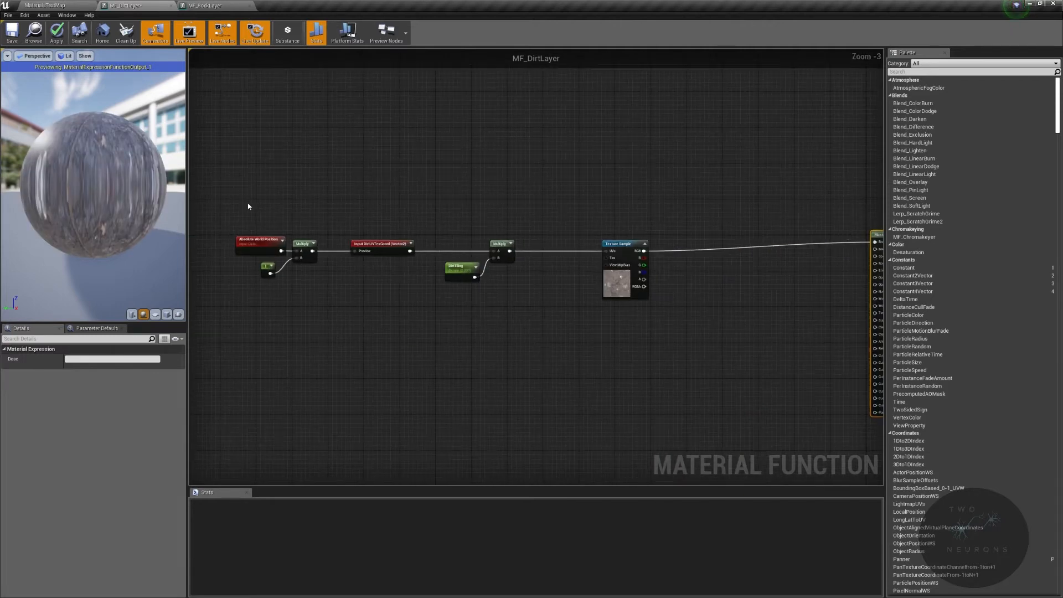
drag(250, 207, 760, 309)
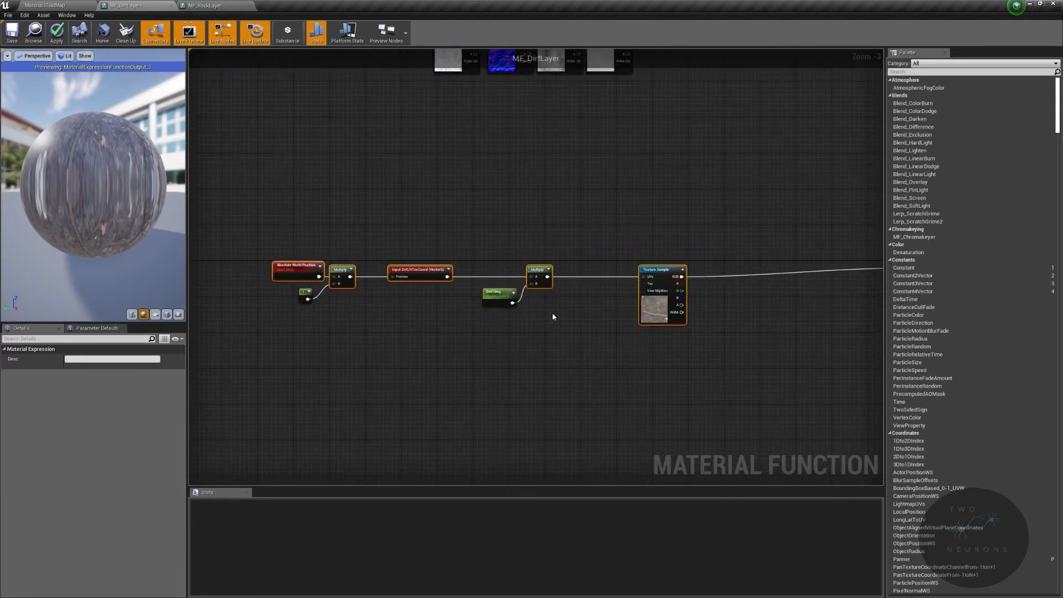
right_drag(553, 313, 319, 293)
scroll(496, 312, up, 3)
right_drag(507, 314, 463, 479)
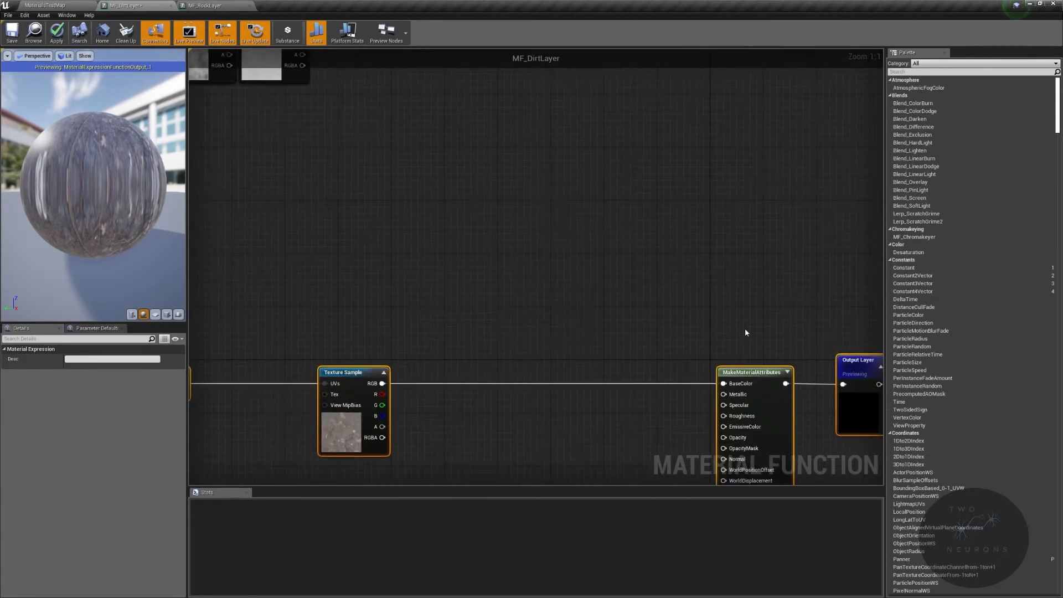
right_drag(603, 267, 547, 134)
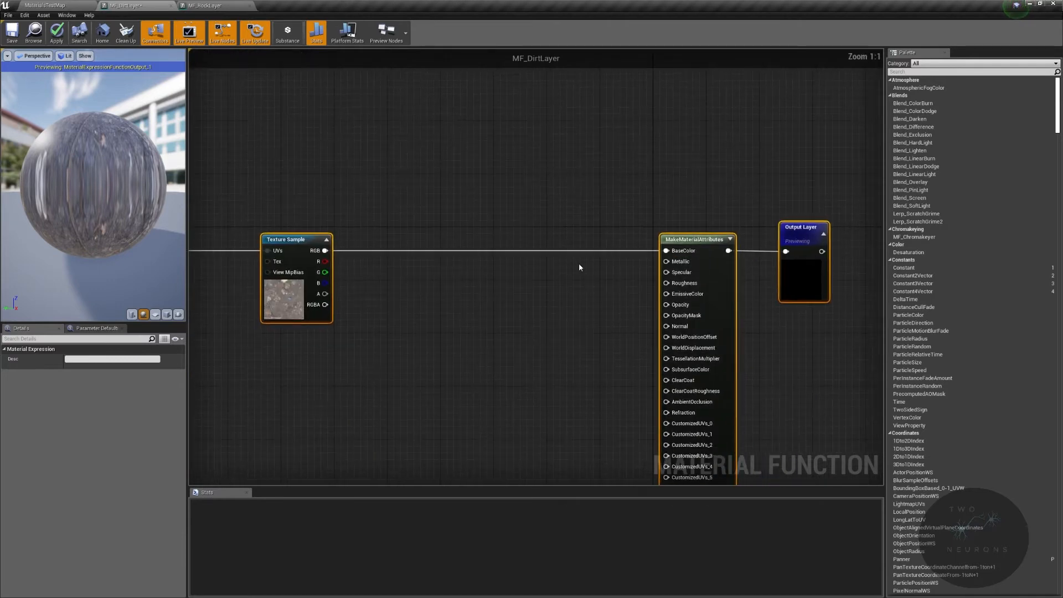
Promote the Specular input of MakeMaterialAttributes to a parameter named DirtSpecular and place it clear of the node
right_click(687, 275)
click(684, 277)
right_click(681, 272)
click(700, 284)
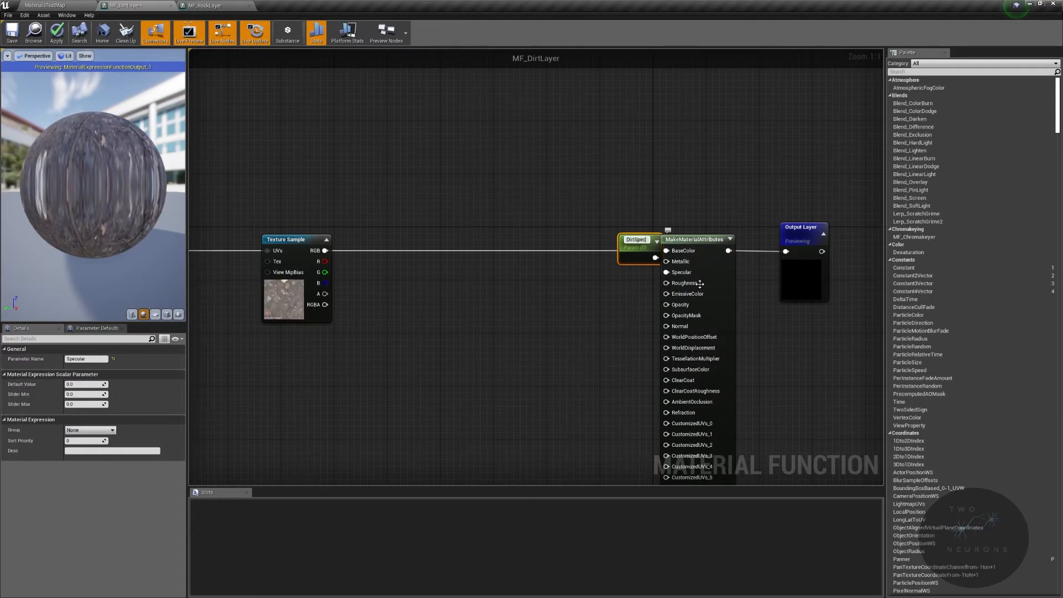
text(DirtSpecular)
key(Return)
drag(667, 265, 638, 311)
Give DirtSpecular a default value of 0.01, a slider maximum of 1 and the group Dirt, and place it beside the Specular input
click(87, 383)
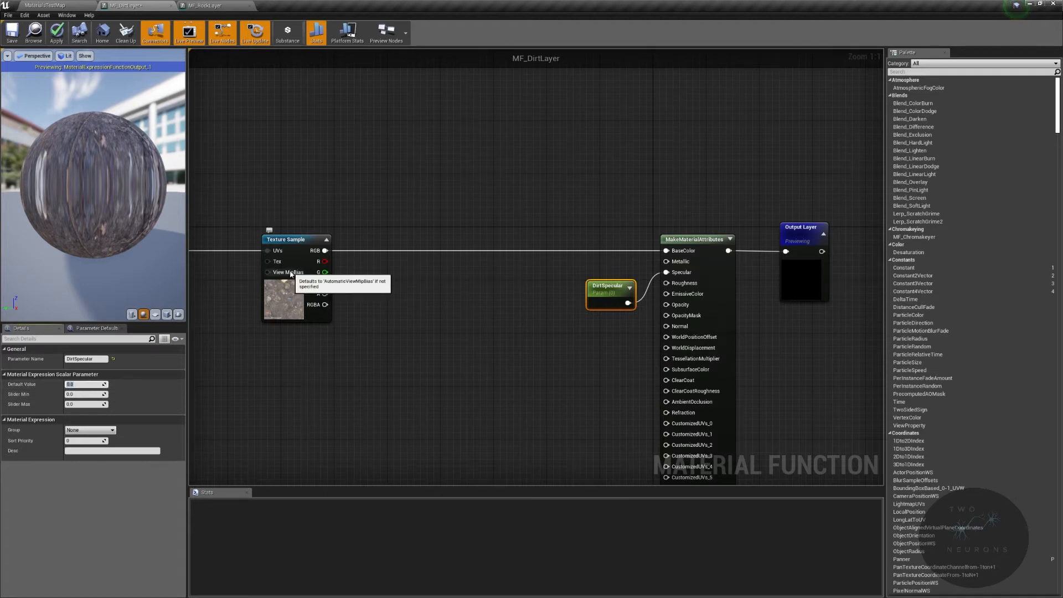
text(.01)
key(Tab)
key(Tab)
text(1)
key(Return)
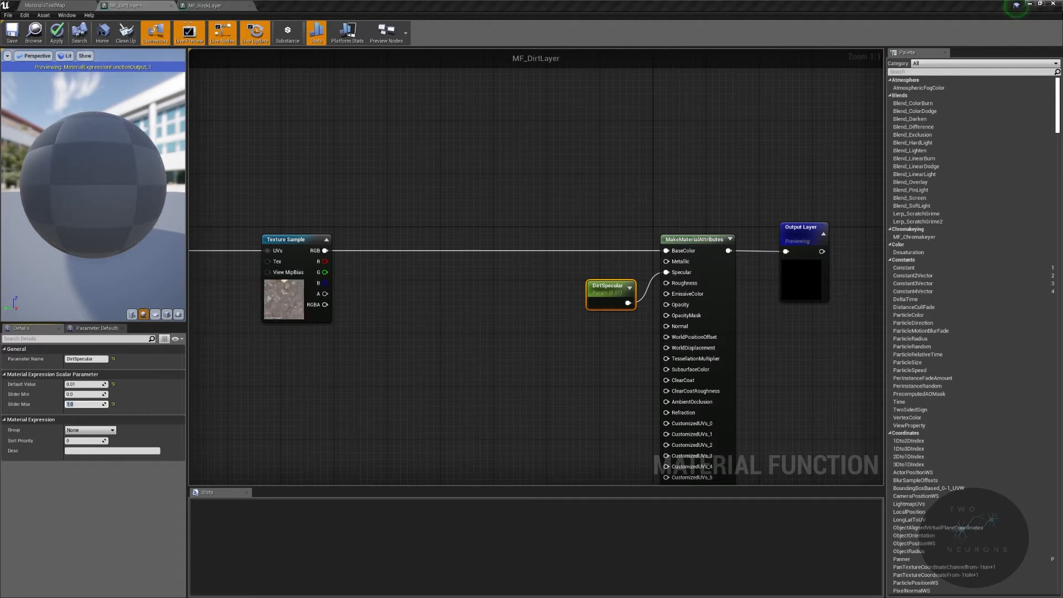
click(82, 429)
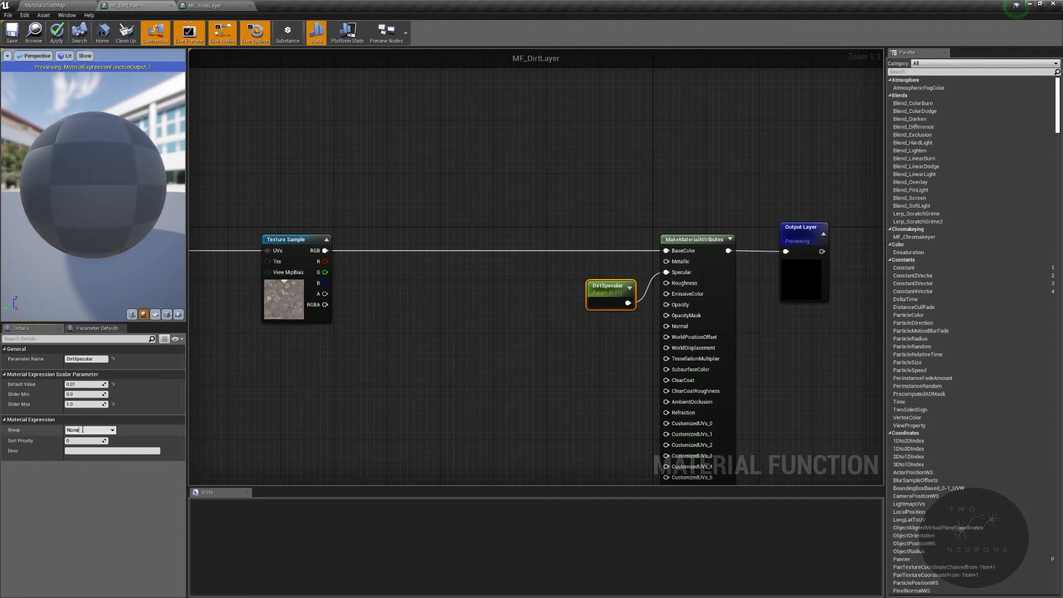
click(115, 422)
click(113, 422)
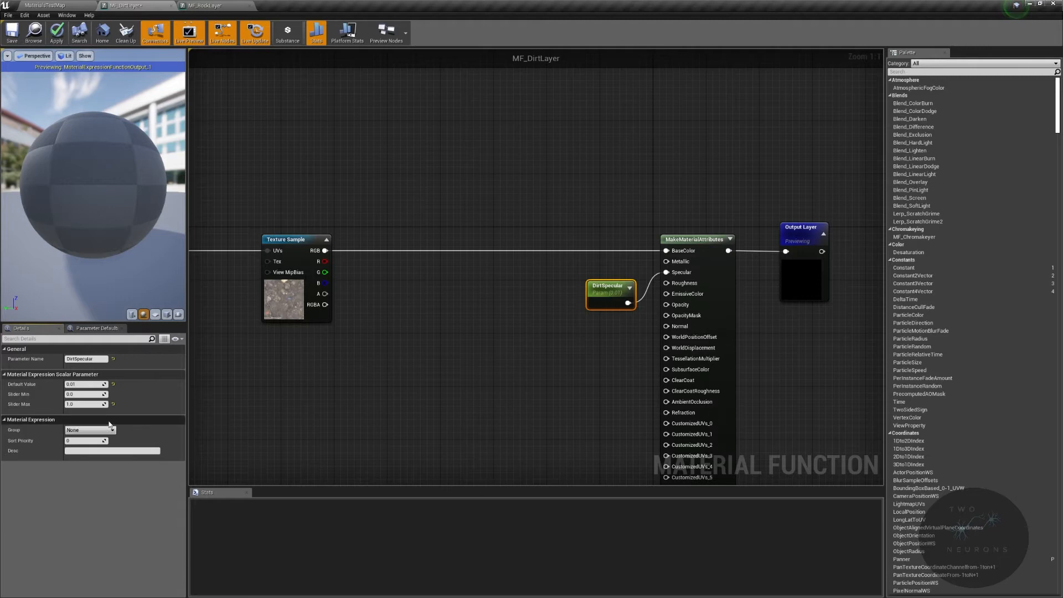
click(112, 430)
click(107, 437)
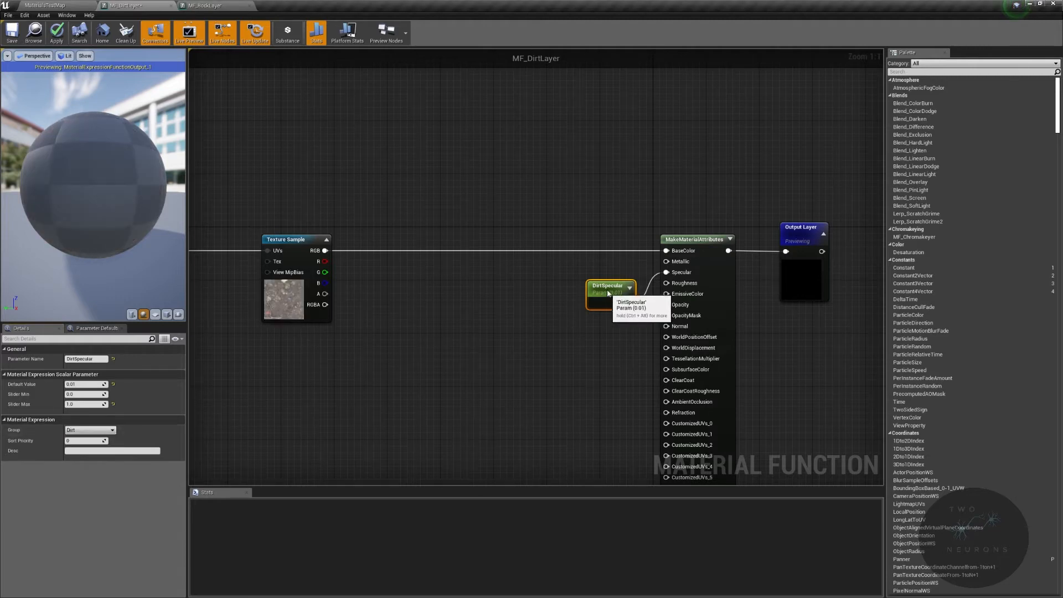
drag(609, 293, 615, 279)
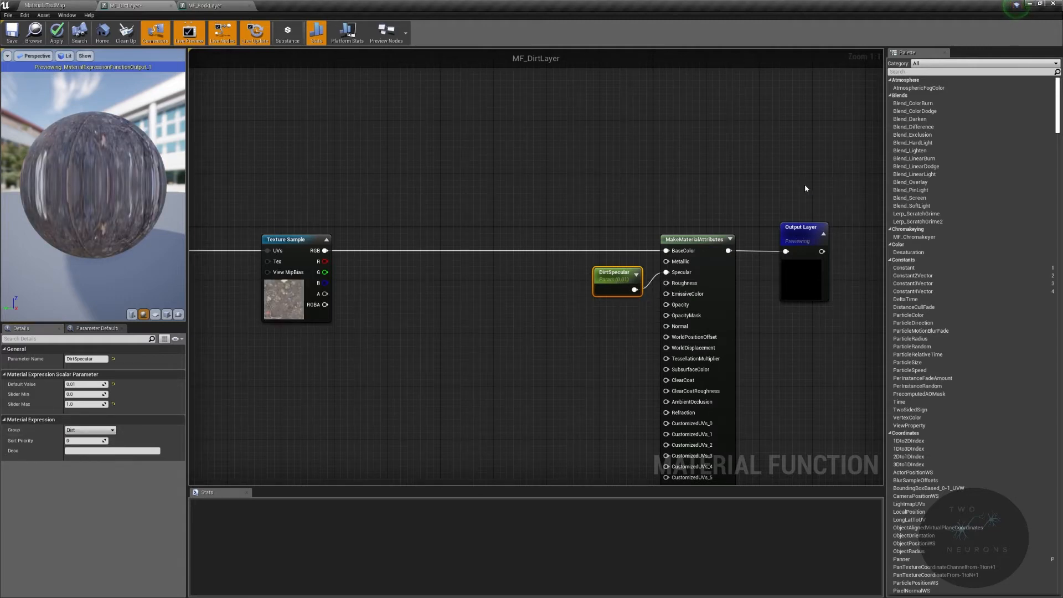
Find the roughness texture sample among the unused dirt samples and move it below the T_Dirt_D sample
right_drag(752, 112, 867, 230)
right_drag(343, 72, 549, 219)
click(391, 190)
click(522, 191)
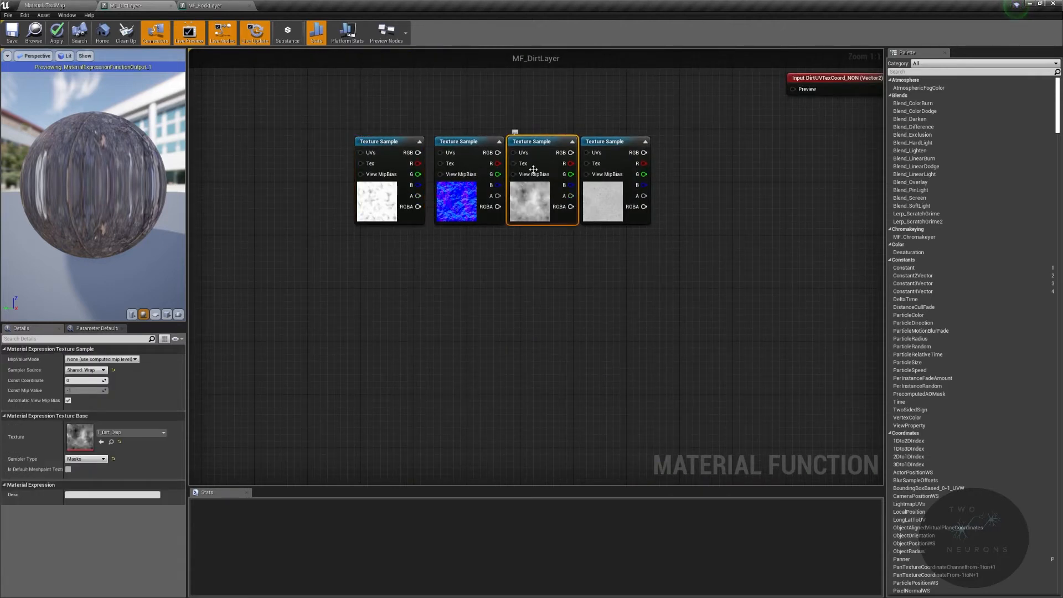
click(612, 200)
drag(625, 145, 671, 214)
right_drag(689, 192, 484, 424)
Add a Lerp node driven by the roughness sample's R output on Alpha, and line up the two nodes
drag(471, 439, 548, 294)
text(lerp)
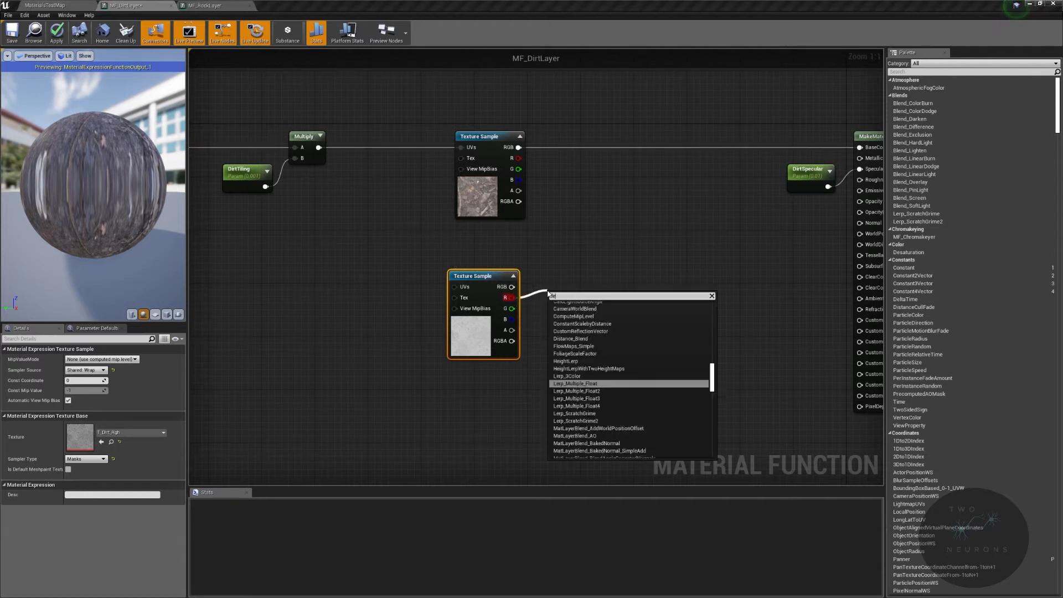
key(Up)
key(Up)
key(Return)
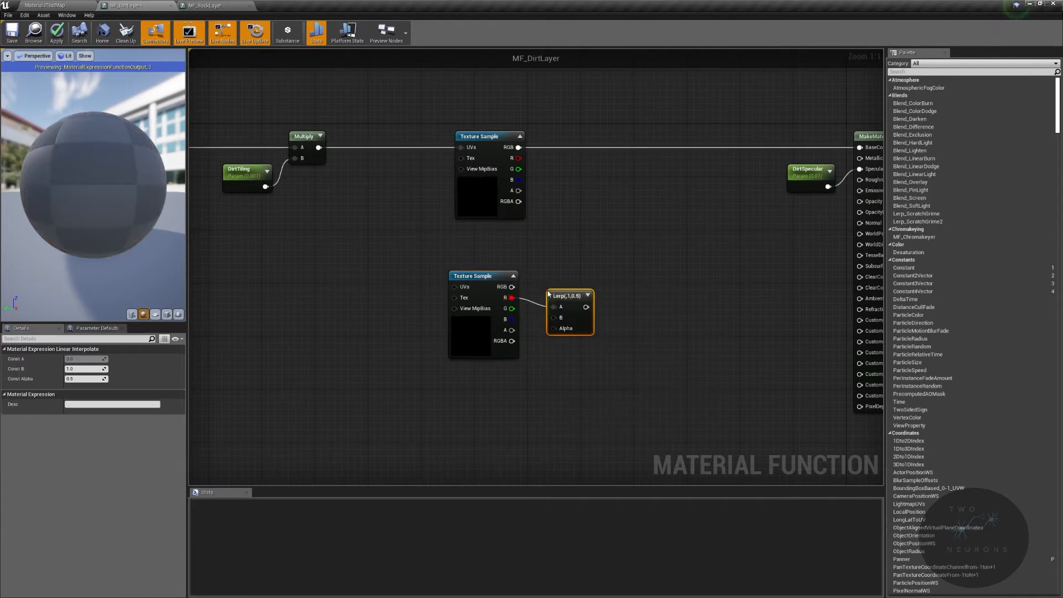
ctrl+drag(559, 310, 592, 263)
drag(418, 266, 659, 331)
drag(589, 275, 596, 301)
Promote the Lerp's A input to a parameter named DirtRoughMin and place it above the Lerp
right_click(596, 301)
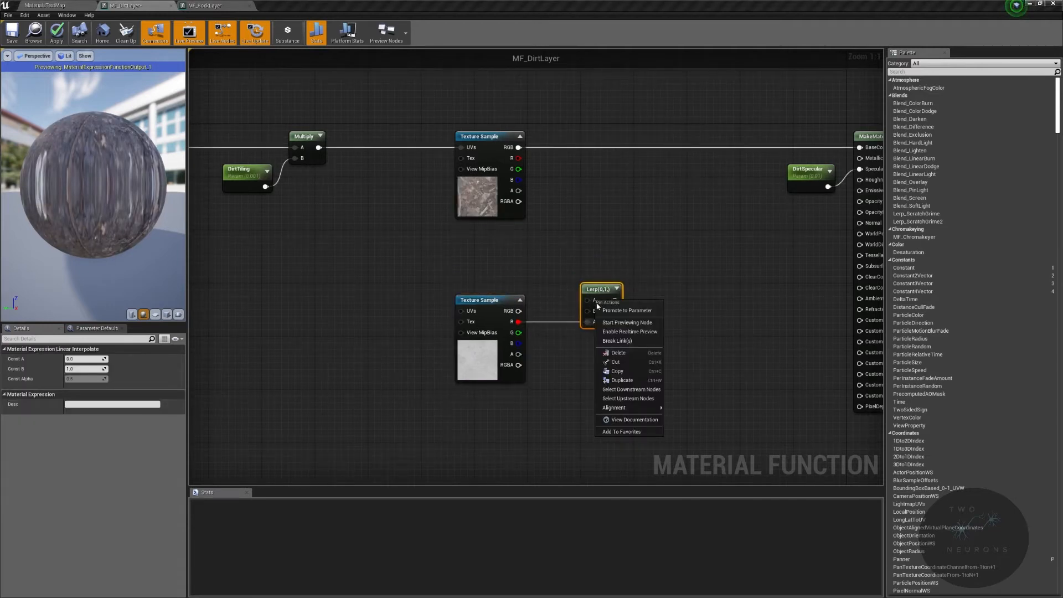
click(626, 311)
text(dir)
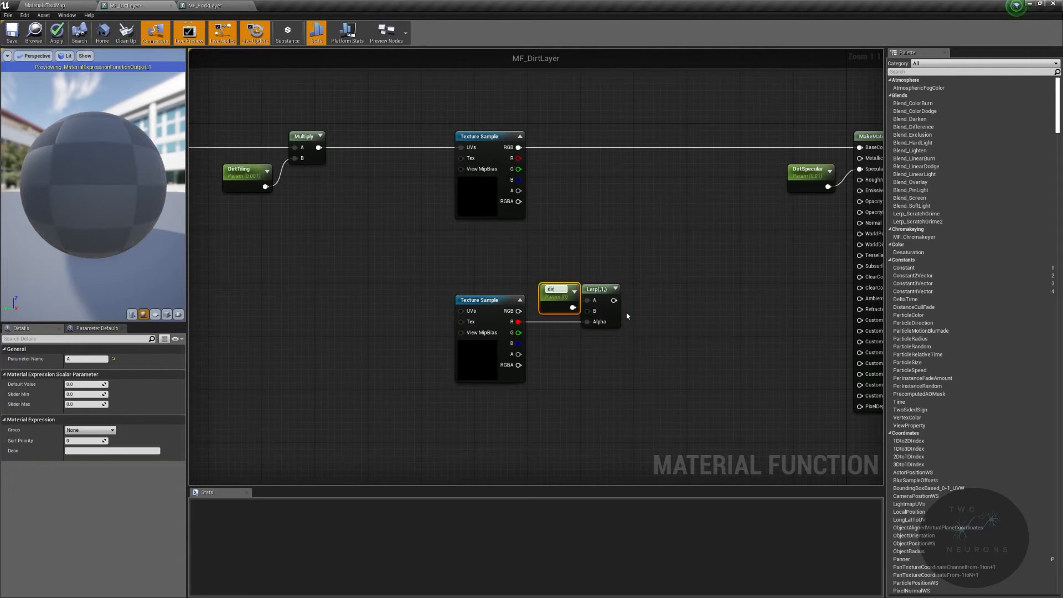
text(t)
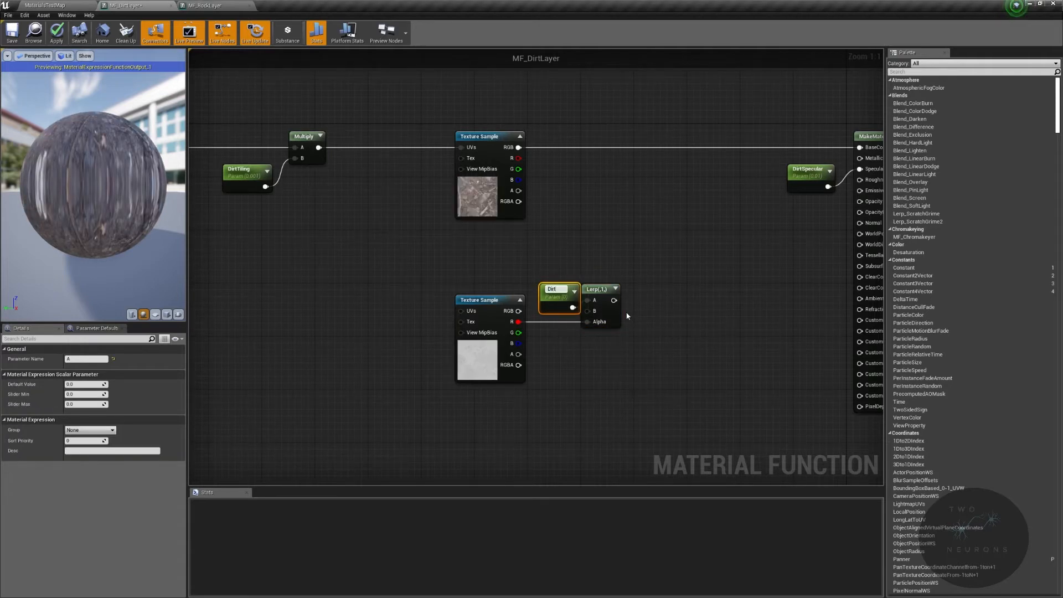
text(RoughMin)
key(Return)
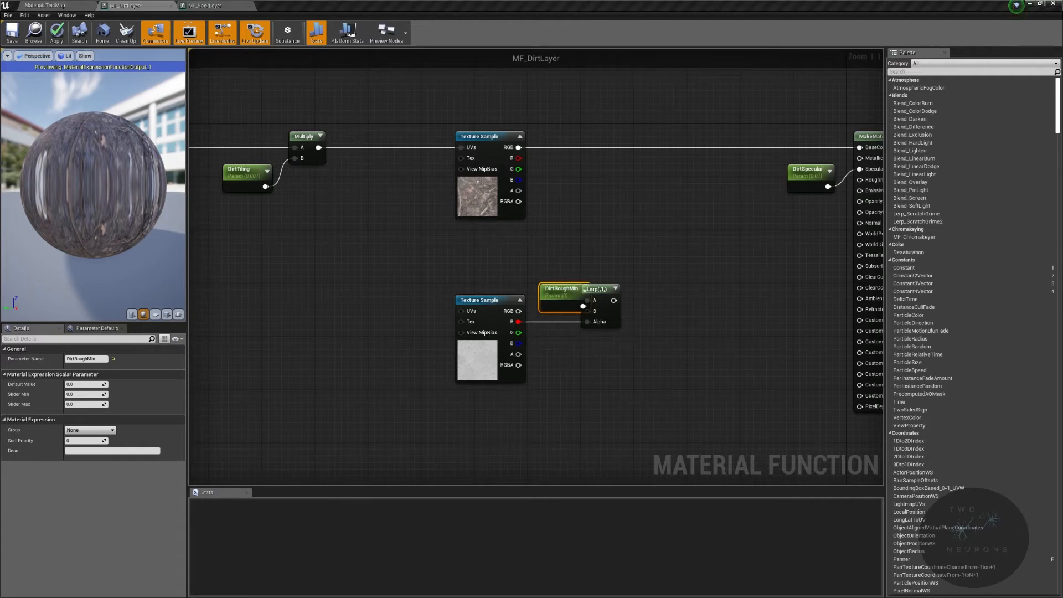
drag(554, 289, 542, 242)
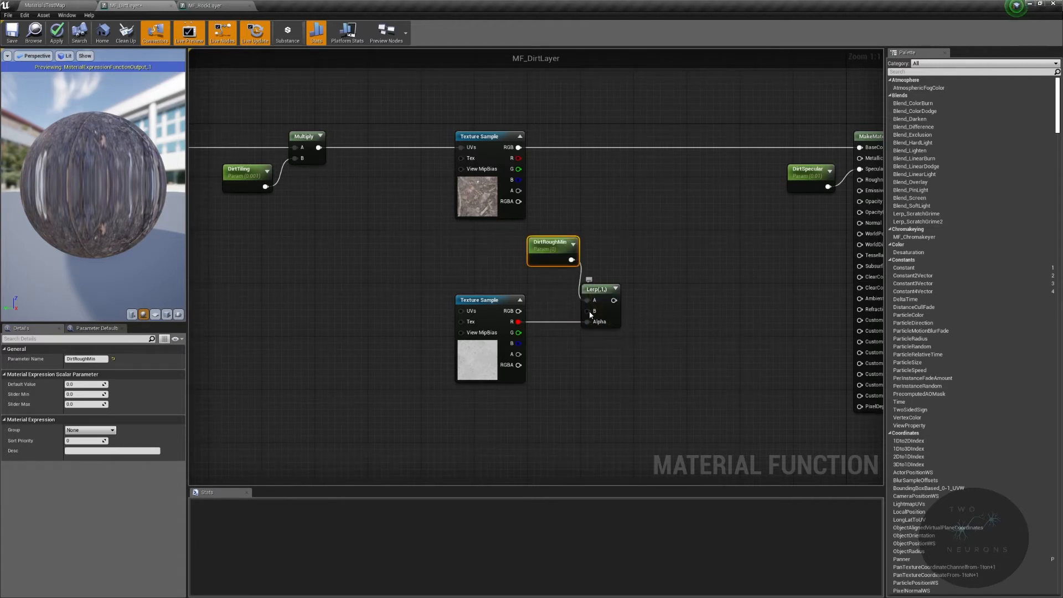
Promote the Lerp's B input to a parameter named DirtRoughMax with a default value of 1
right_click(590, 313)
click(627, 325)
text(D)
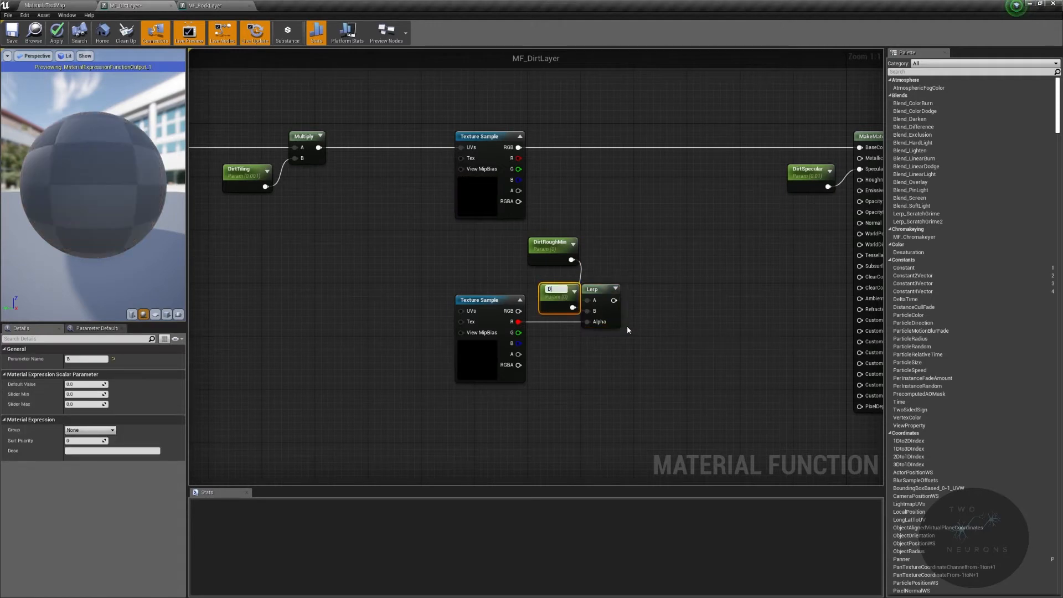
text(irtRoughMax)
key(Return)
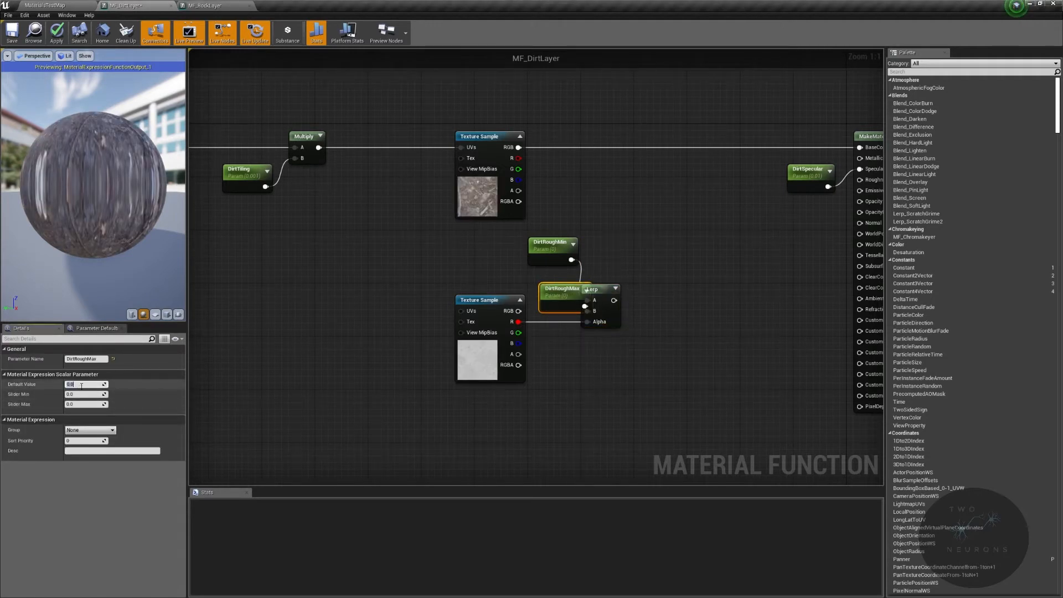
key(Return)
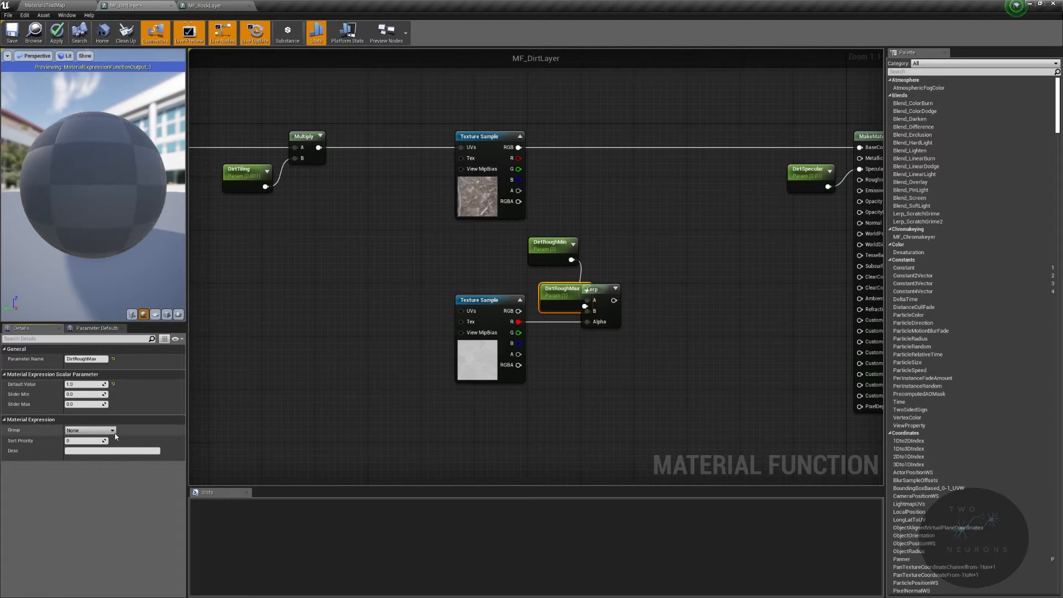
Assign the DirtRoughMax and DirtRoughMin parameters to the Dirt group
click(113, 431)
click(554, 246)
click(116, 430)
click(69, 437)
Connect the Lerp output to Roughness on MakeMaterialAttributes, and move the Lerp and its two parameters closer to that node
drag(568, 291, 550, 277)
drag(614, 300, 867, 184)
drag(598, 291, 718, 292)
drag(513, 228, 586, 285)
drag(545, 248, 632, 248)
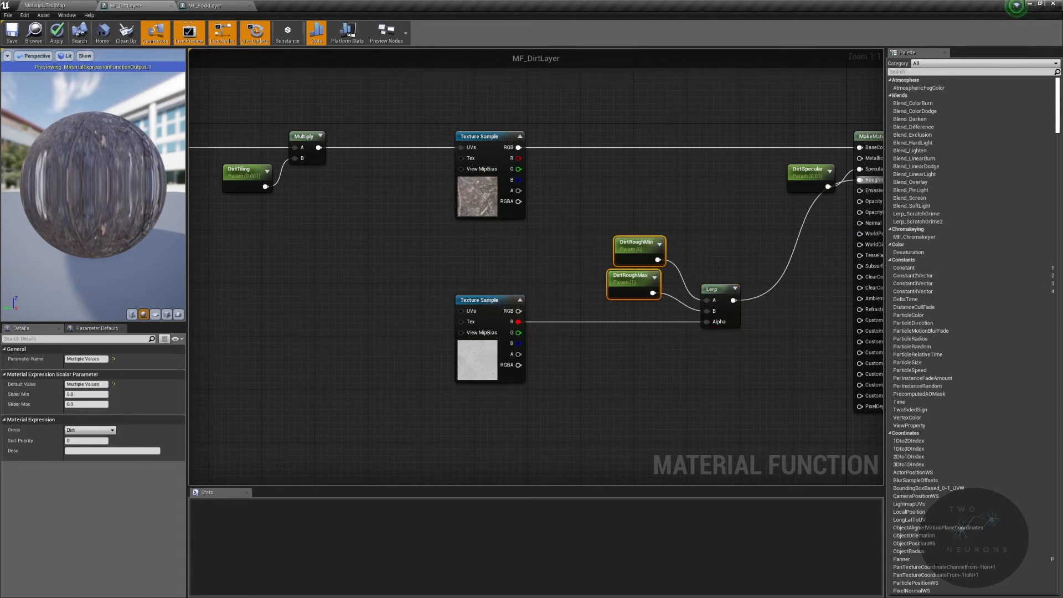
Insert a reroute node on the wire from the DirtTiling Multiply to the T_Dirt_D sample's UVs and straighten that row
right_drag(465, 315, 564, 243)
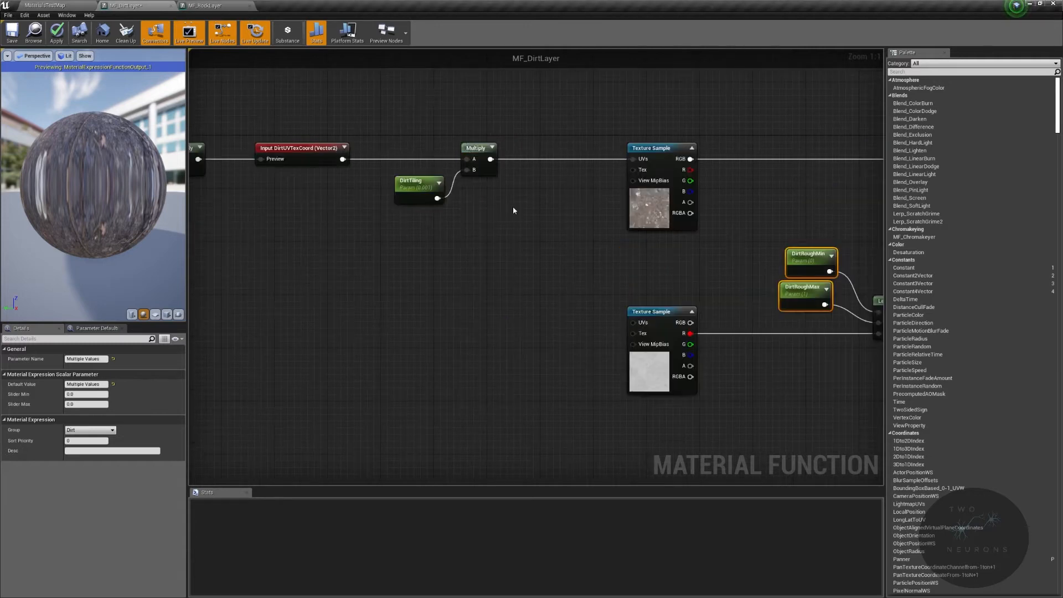
click(532, 161)
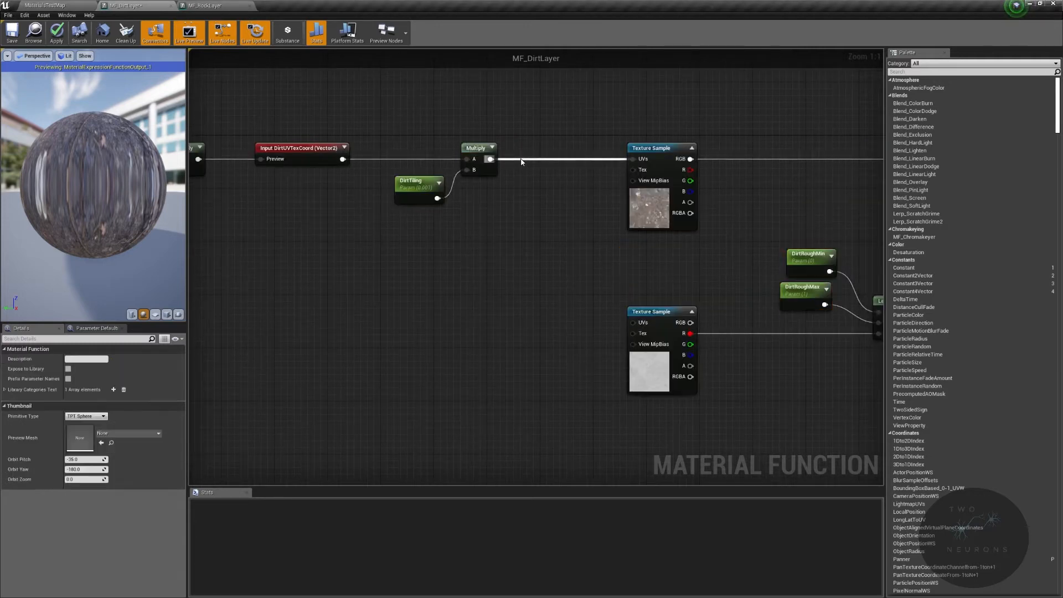
double_click(532, 160)
scroll(524, 167, down, 4)
drag(295, 142, 858, 161)
scroll(556, 248, up, 5)
click(556, 248)
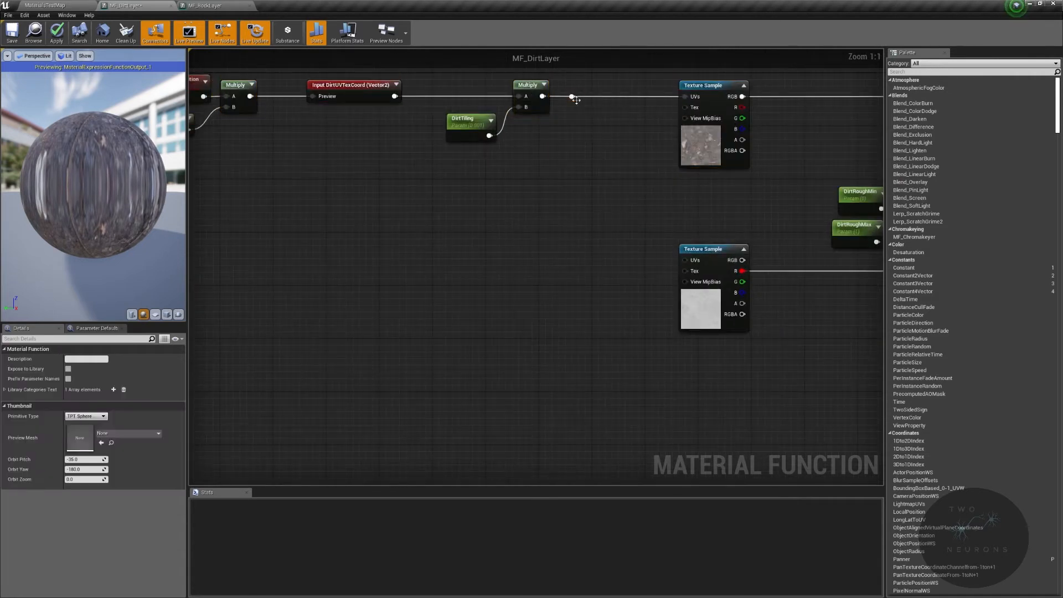
Connect the reroute node to the roughness sample's UVs through a second reroute placed level with that input
drag(571, 97, 691, 263)
double_click(632, 189)
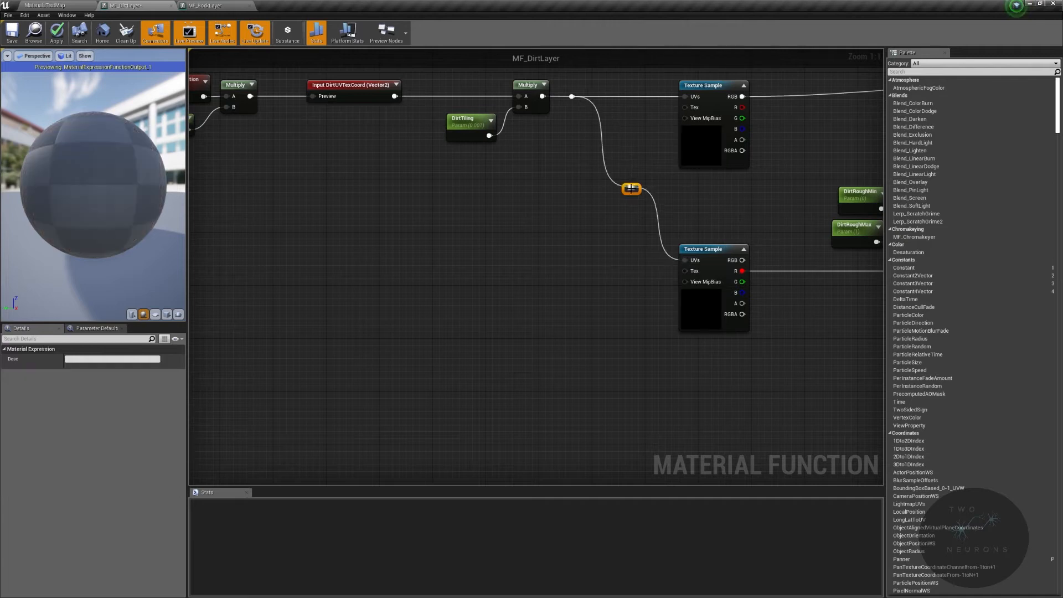
drag(632, 193, 636, 264)
click(691, 250)
Move the dirt normal map sample from the unused samples to below the roughness sample
right_drag(666, 228, 524, 169)
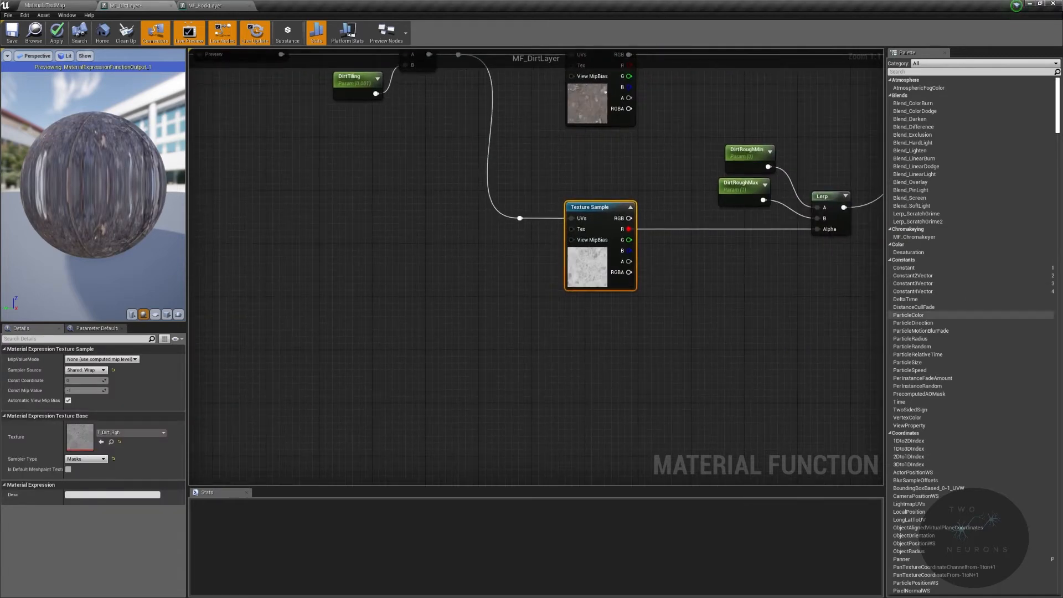
right_drag(680, 325, 519, 308)
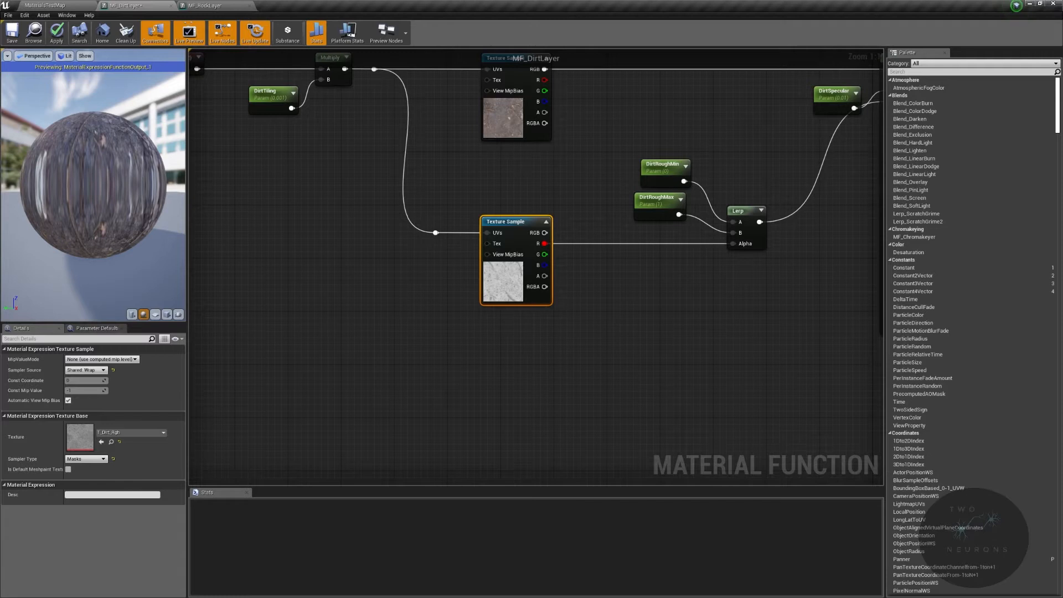
scroll(578, 222, down, 2)
right_drag(578, 222, 543, 349)
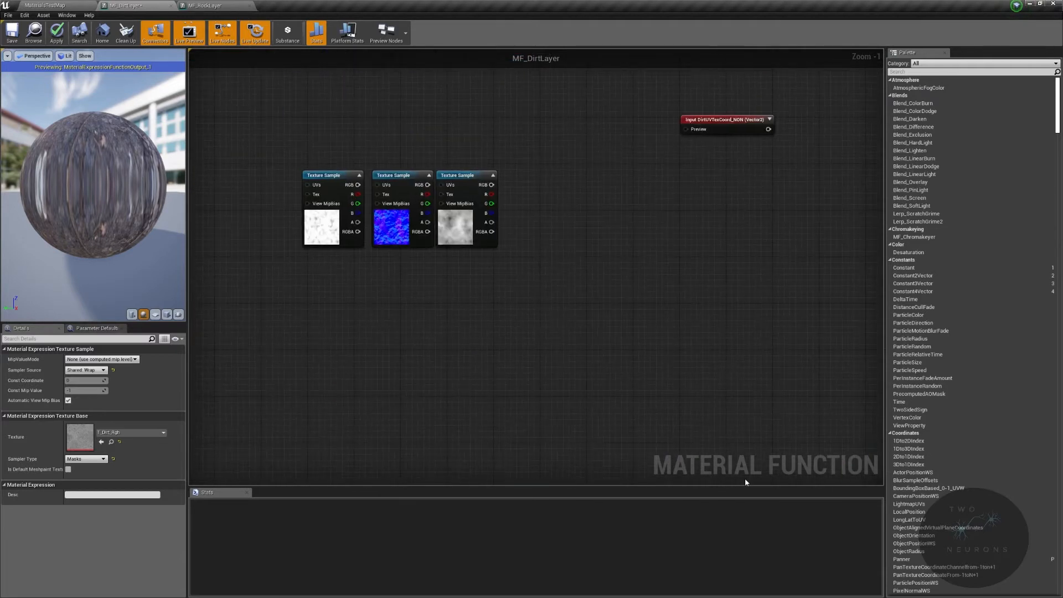
drag(418, 233, 617, 159)
right_drag(617, 159, 586, 384)
drag(585, 381, 566, 266)
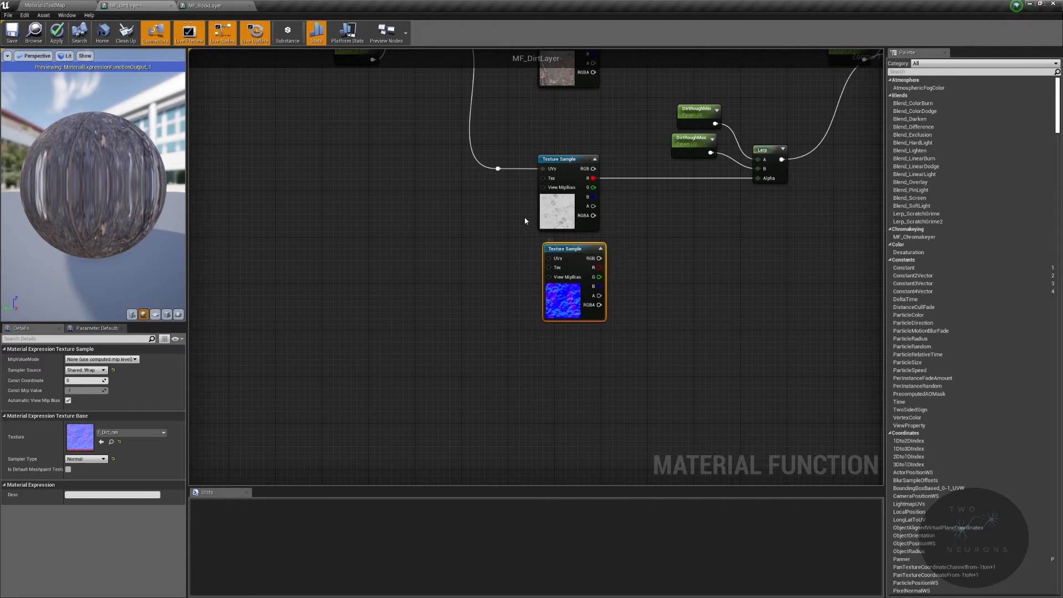
Connect the roughness sample's UV reroute to the normal map sample's UVs through a new reroute and straighten that row
drag(498, 169, 550, 258)
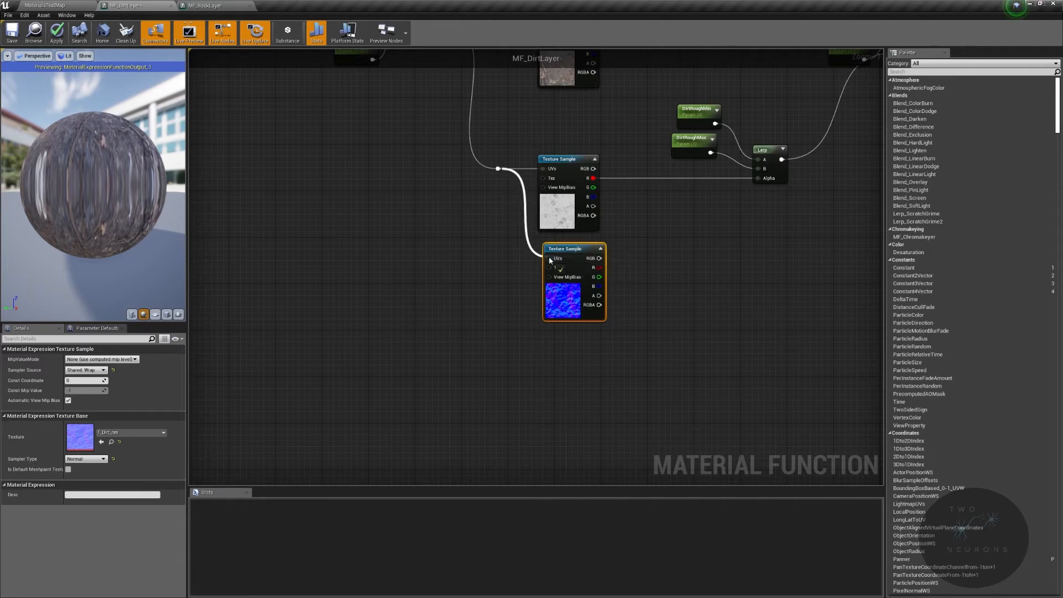
double_click(521, 186)
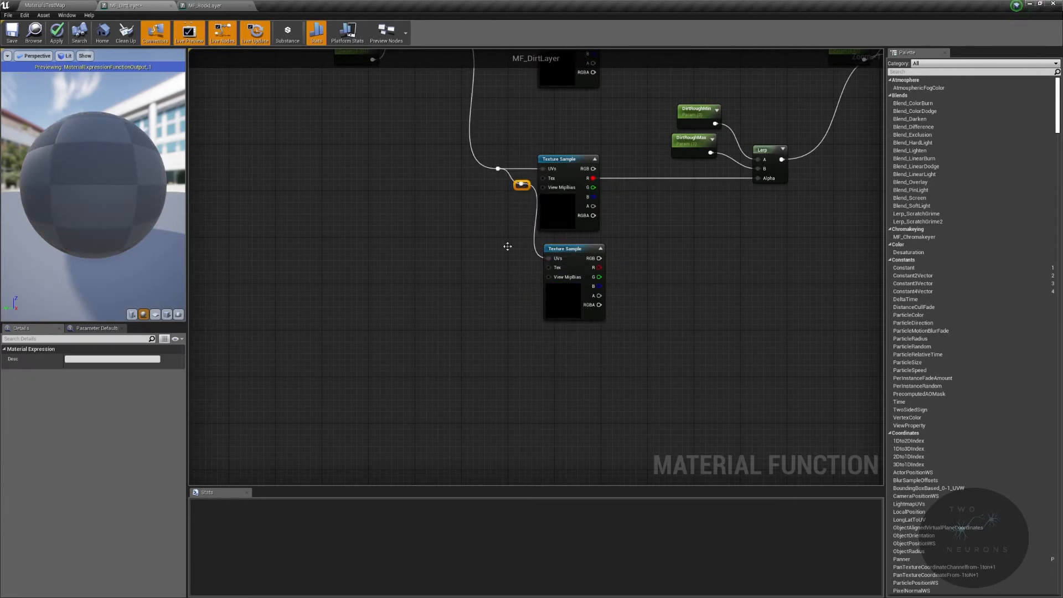
drag(507, 242, 516, 190)
drag(508, 259, 635, 294)
key(q)
click(636, 294)
Connect the normal sample's RGB to Normal on MakeMaterialAttributes through a reroute placed level with the sample's output
drag(593, 266, 695, 266)
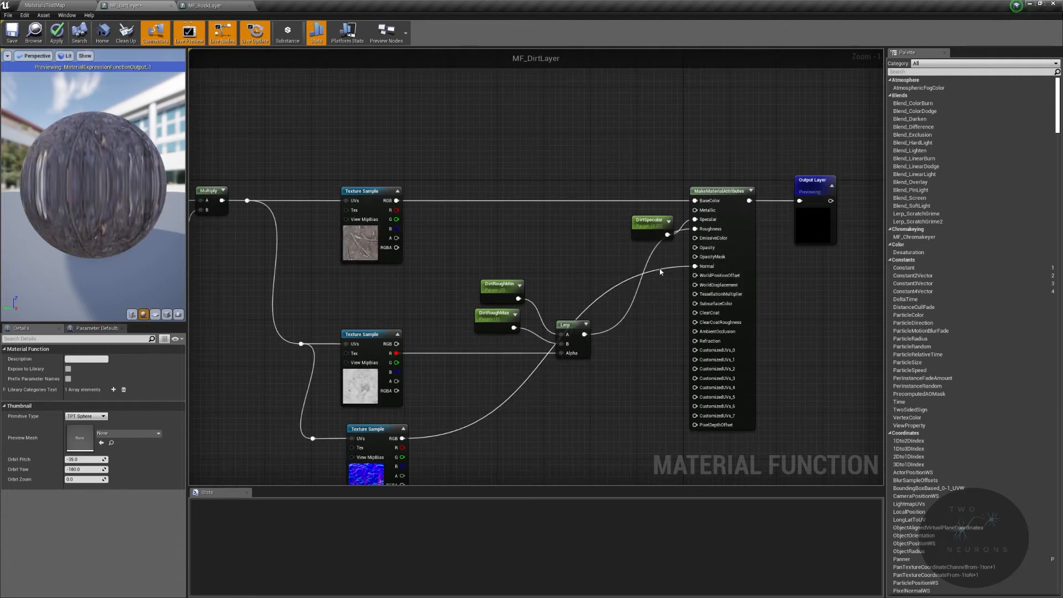
double_click(659, 271)
drag(659, 270, 607, 443)
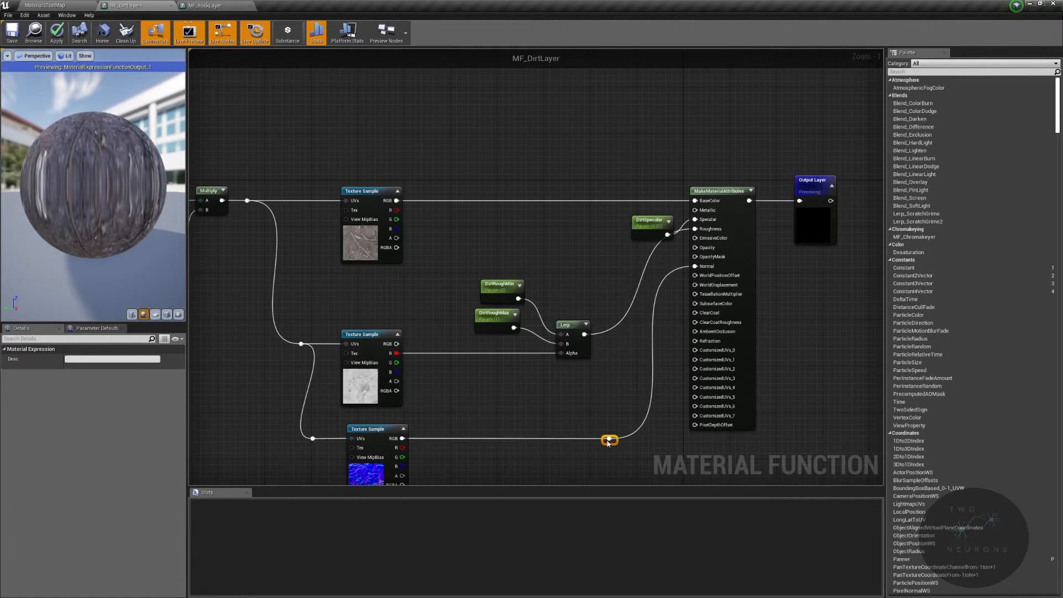
right_drag(320, 419, 444, 349)
drag(361, 360, 770, 416)
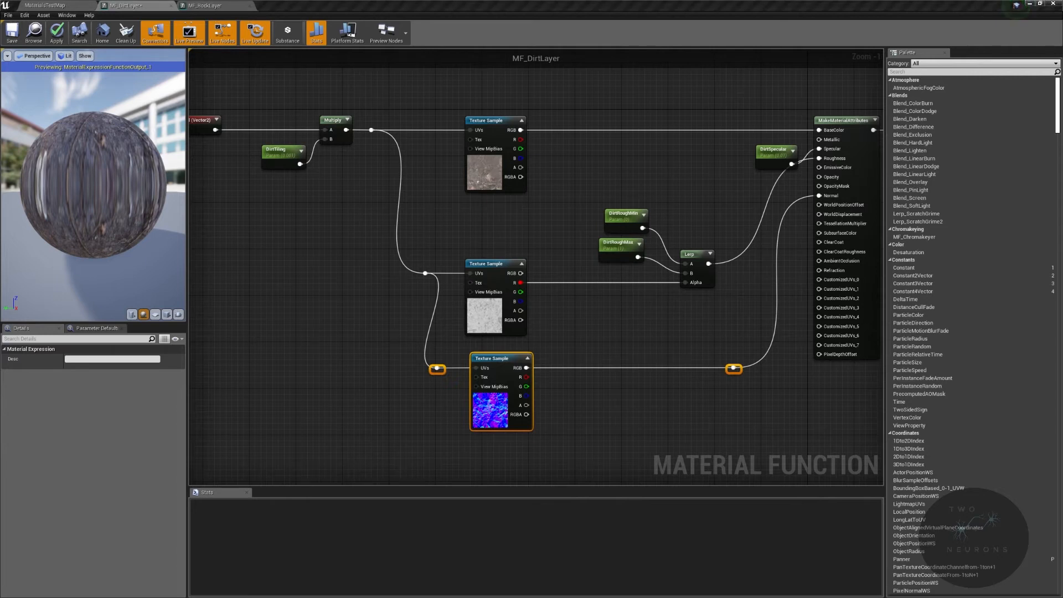
Move the T_Dirt_AO sample from the unused samples to below the normal map sample
right_drag(370, 190, 501, 488)
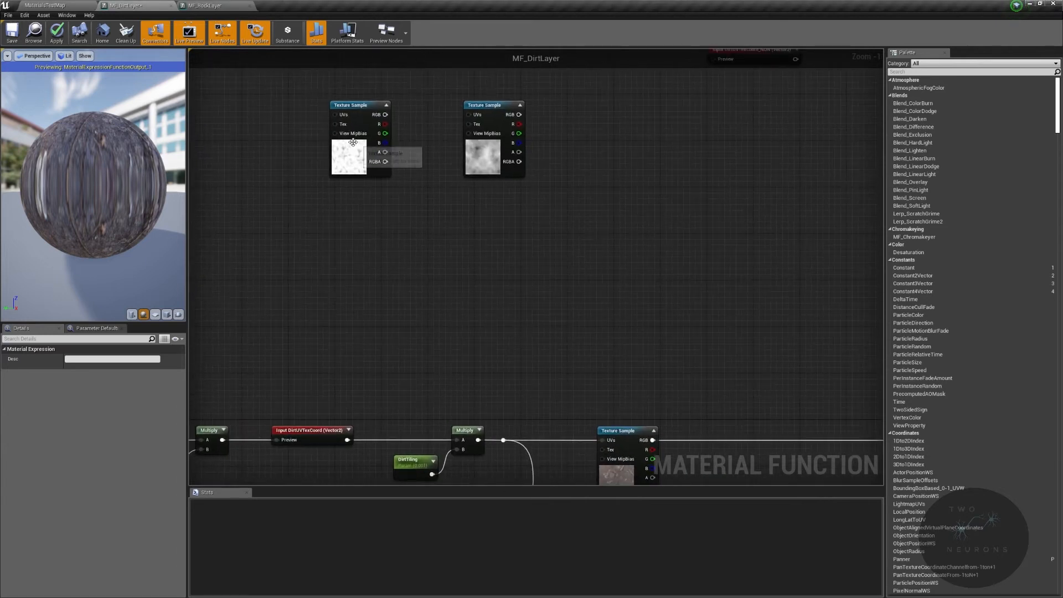
click(370, 158)
drag(370, 158, 517, 483)
mouse_move(618, 400)
mouse_down()
mouse_move(630, 368)
mouse_move(624, 385)
mouse_up()
Shift the UV input chain, the DirtTiling Multiply and the UV reroutes left, away from the texture samples
drag(523, 285, 579, 319)
drag(456, 175, 565, 292)
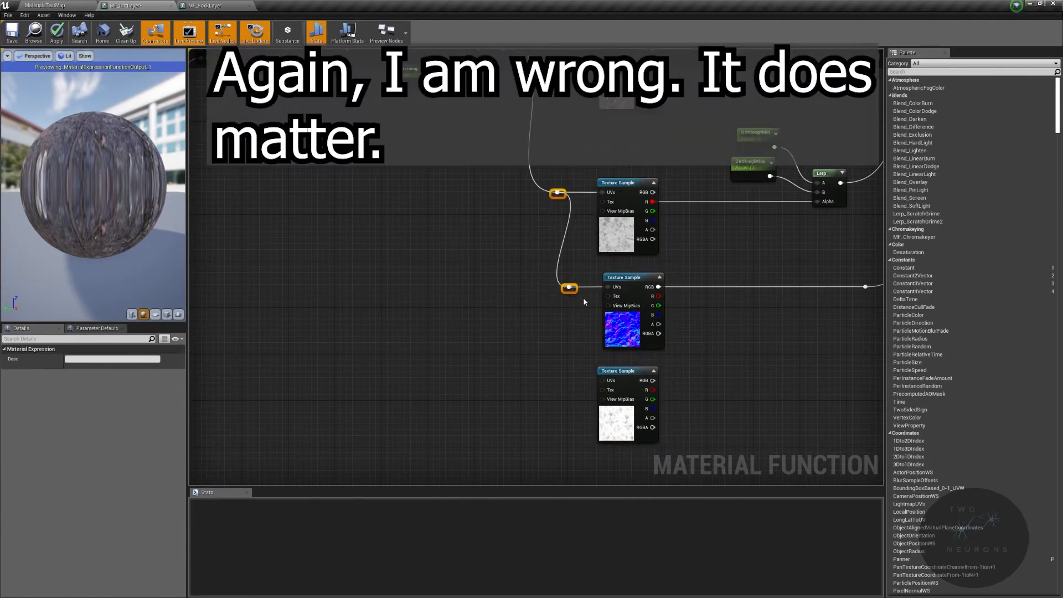
scroll(583, 297, down, 5)
scroll(557, 265, up, 5)
right_drag(563, 302, 643, 407)
scroll(349, 180, down, 4)
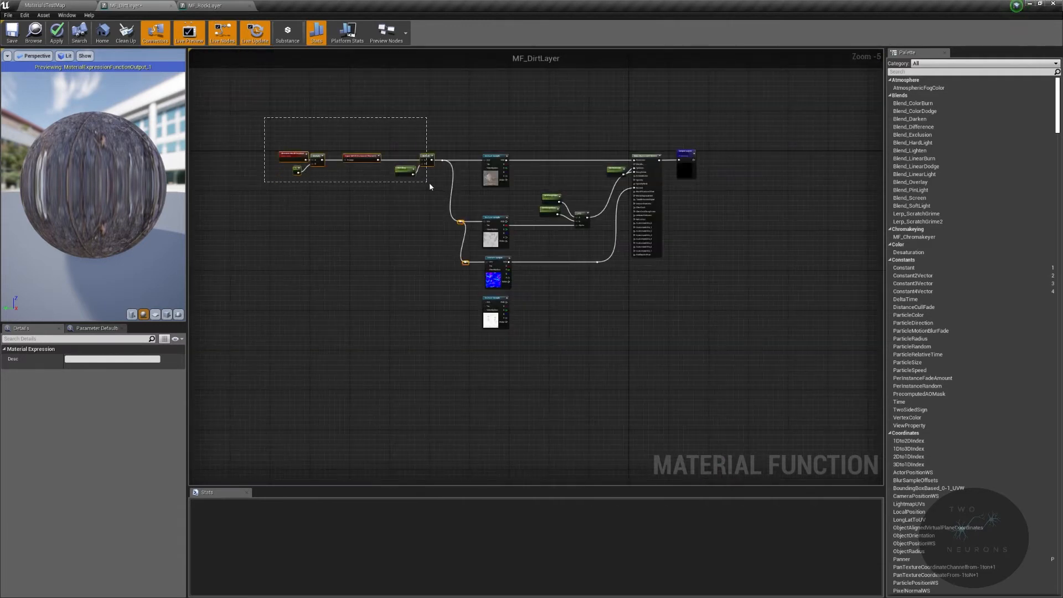
drag(438, 175, 422, 174)
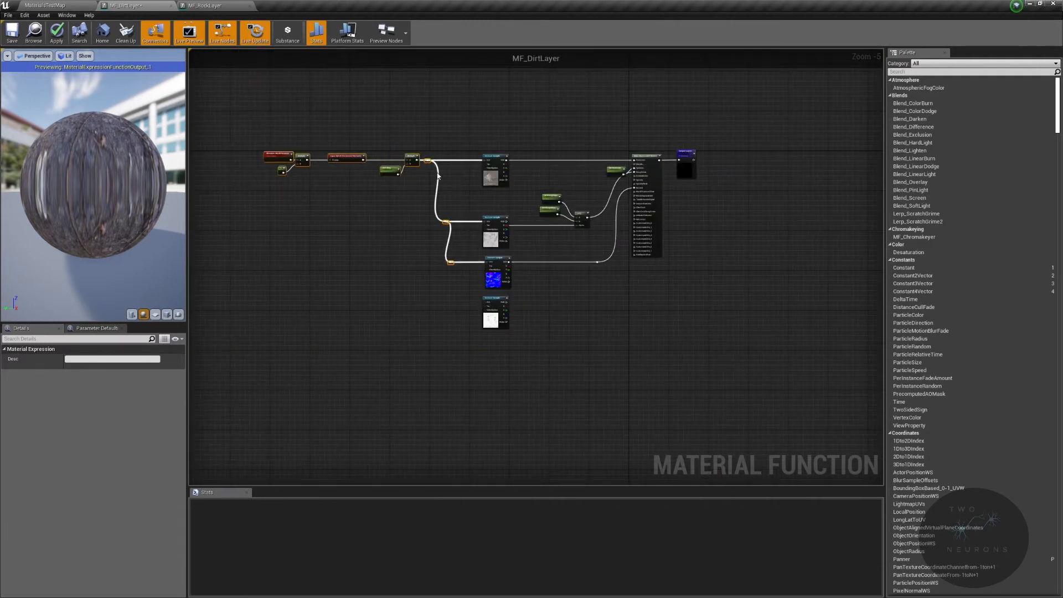
scroll(473, 215, up, 5)
Lower the T_Dirt_AO sample slightly and connect the normal sample's UV reroute to its UVs through a new, level reroute
right_drag(511, 245, 471, 62)
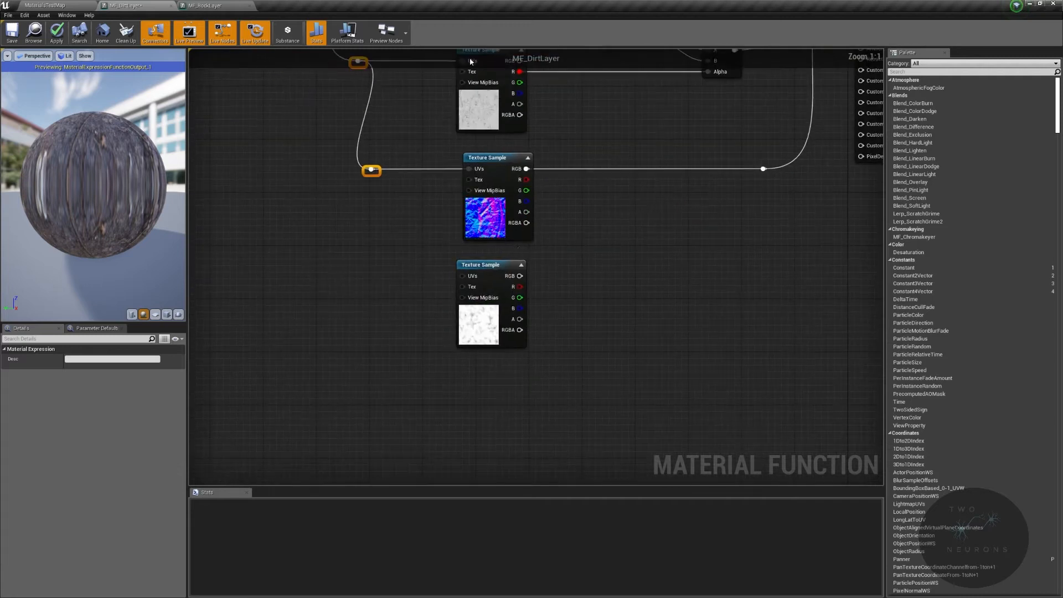
click(491, 87)
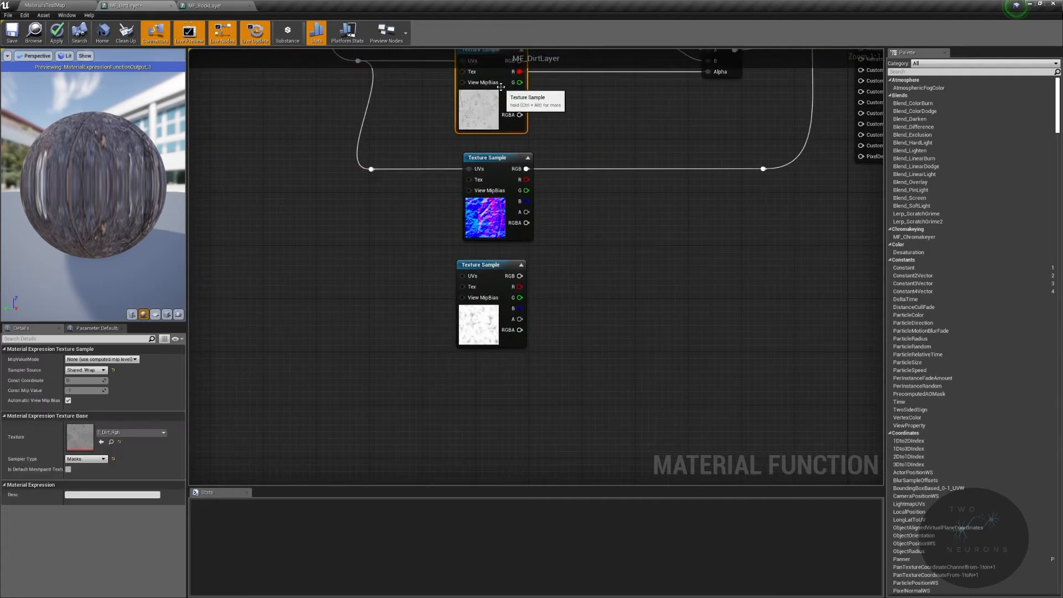
click(490, 280)
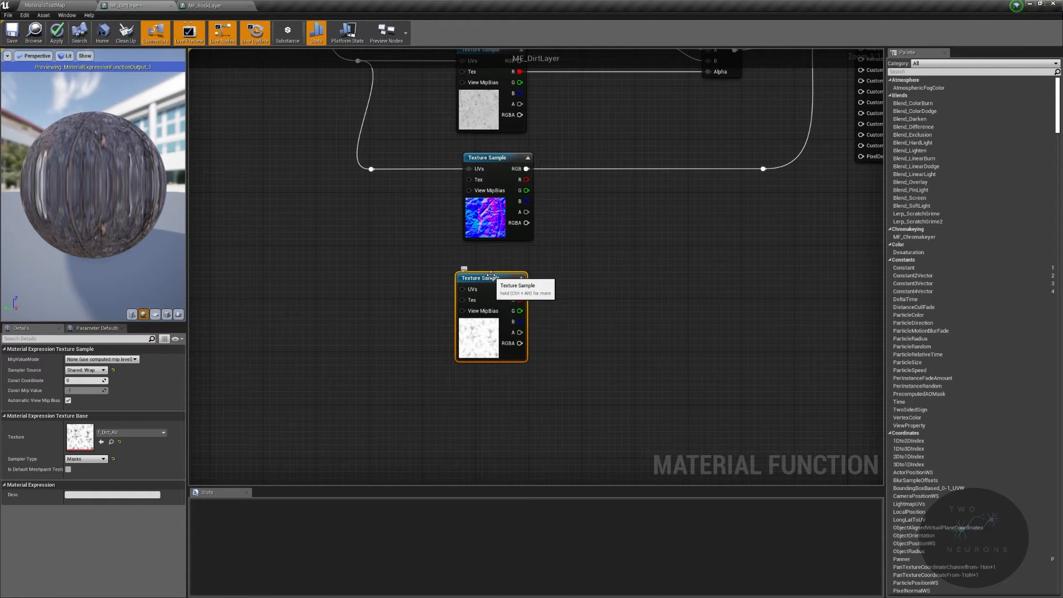
click(354, 225)
drag(371, 169, 468, 290)
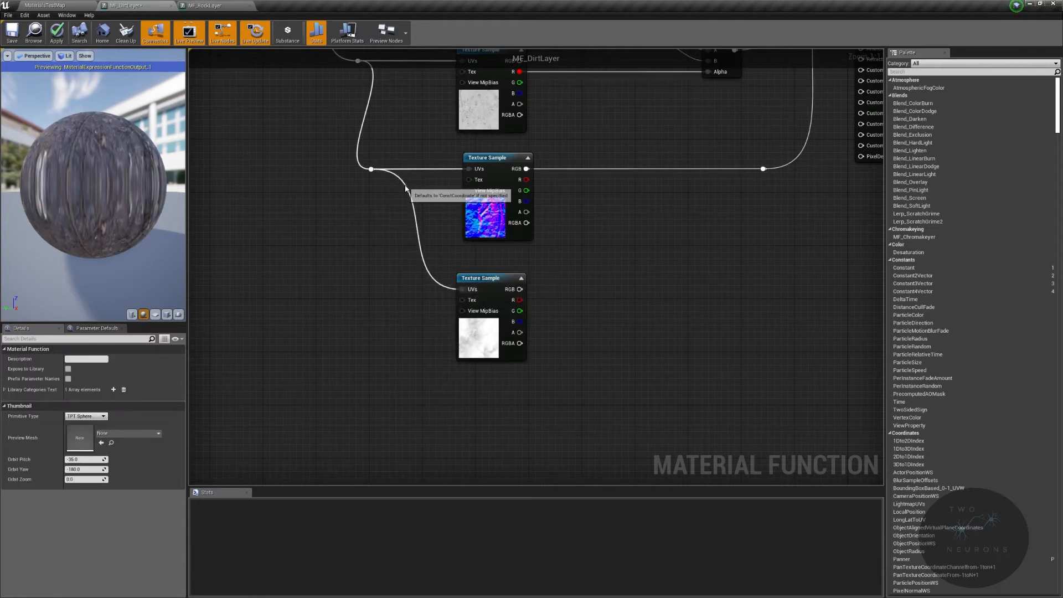
double_click(405, 185)
drag(400, 244, 566, 337)
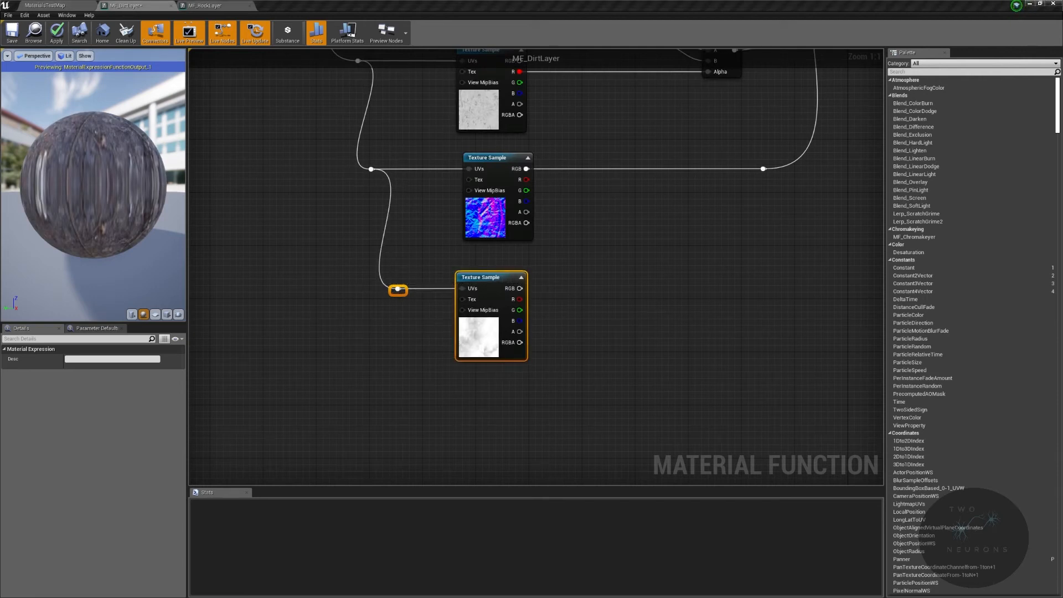
Connect the T_Dirt_AO sample's RGB to AmbientOcclusion on MakeMaterialAttributes through a reroute level with the sample's output
drag(519, 289, 543, 326)
right_drag(501, 332, 576, 157)
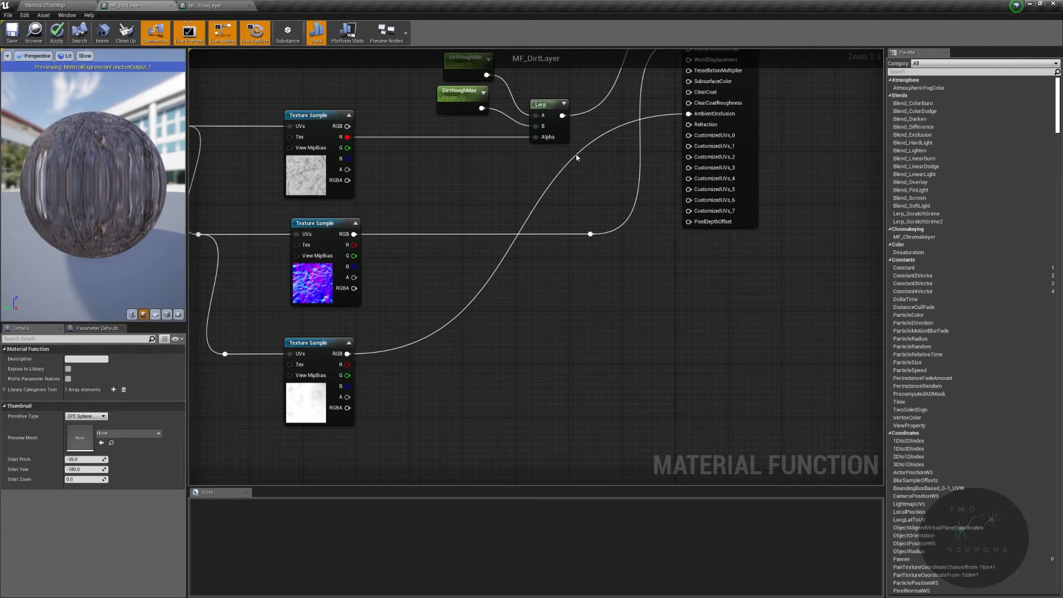
double_click(576, 156)
drag(576, 156, 608, 362)
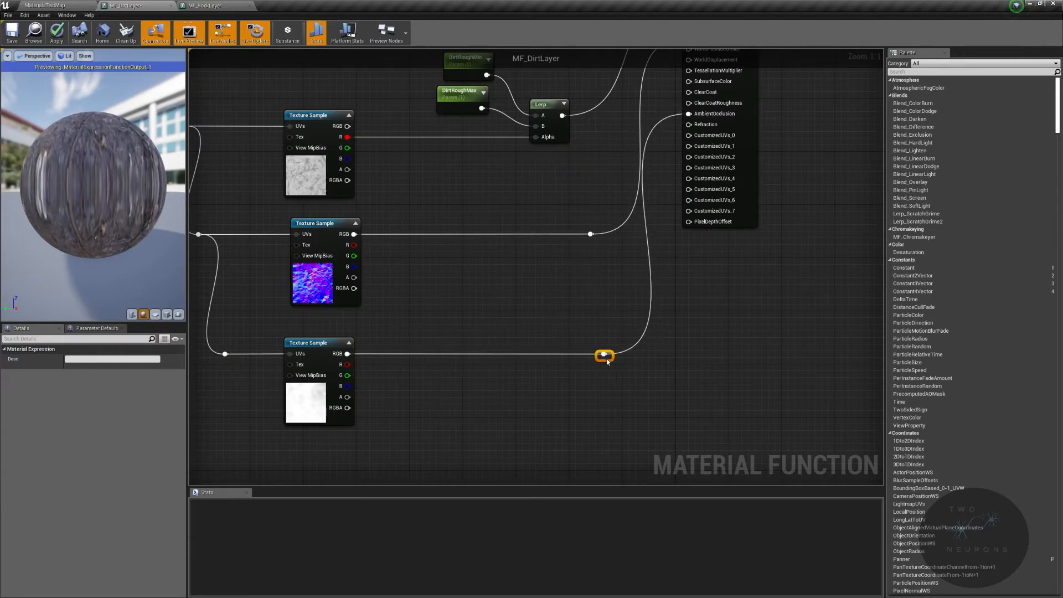
right_drag(602, 362, 836, 361)
drag(389, 320, 903, 443)
Move the T_Dirt_Disp sample, the DirtUVTexCoord_NON input and the Height output together to below the AO row
right_drag(673, 371, 669, 339)
scroll(832, 359, down, 3)
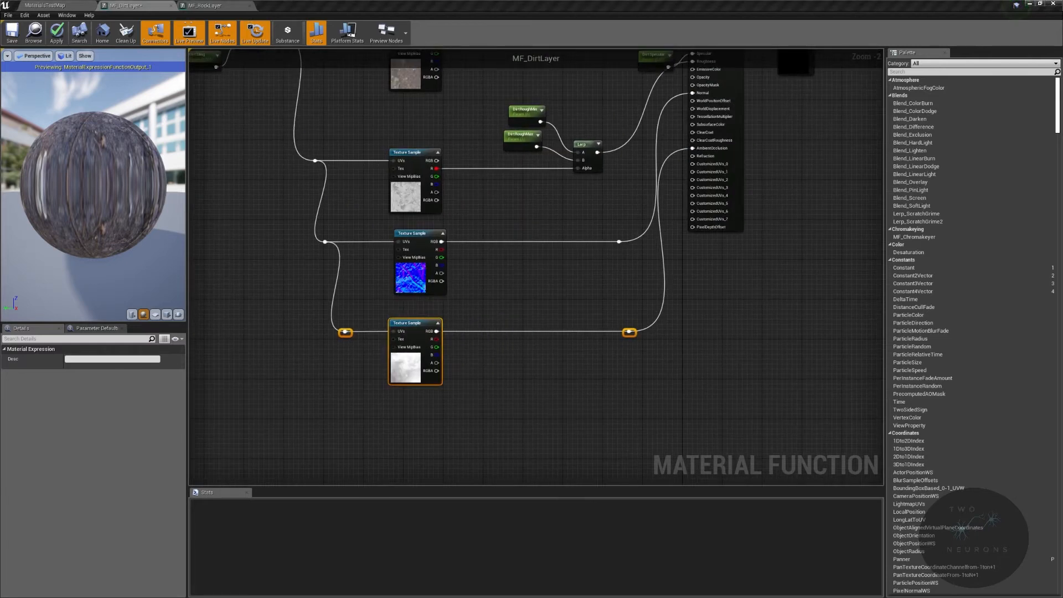
right_drag(574, 219, 581, 430)
right_drag(437, 123, 454, 224)
scroll(455, 227, down, 4)
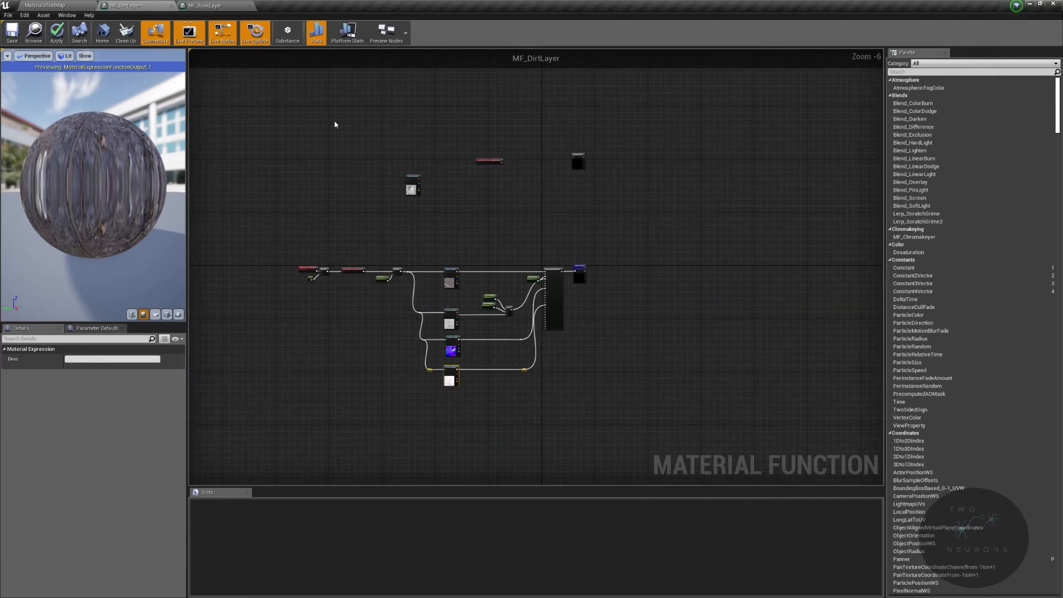
drag(594, 221, 594, 220)
drag(413, 187, 458, 409)
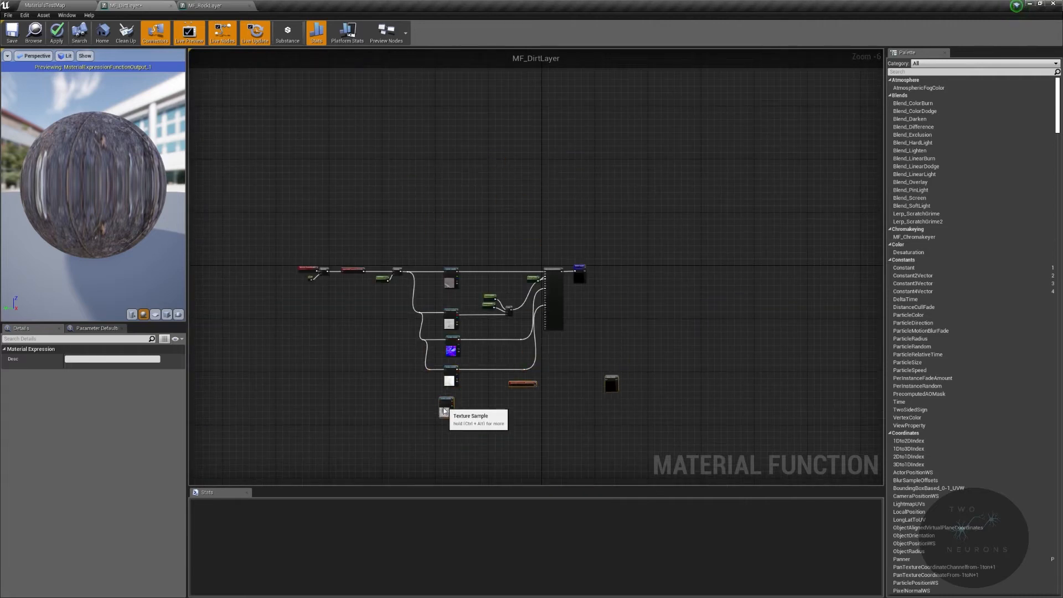
Duplicate the T_Dirt_Disp sample, place the DirtUVTexCoord_NON input beside the copy, and move the pair well below the main graph
scroll(451, 454, up, 5)
click(477, 270)
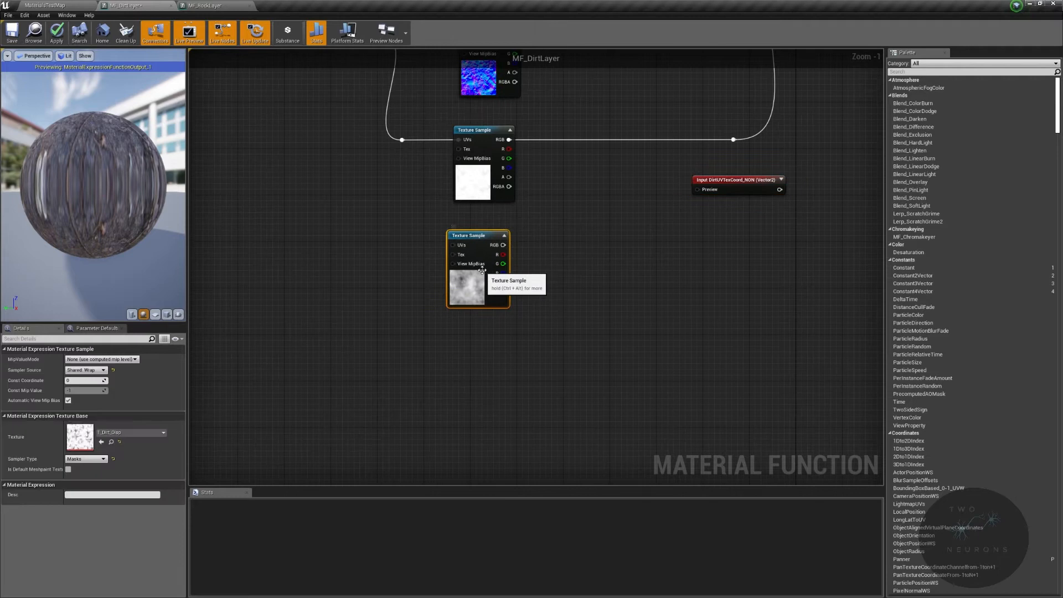
key(ctrl+w)
drag(712, 189, 375, 390)
drag(342, 354, 537, 455)
drag(538, 426, 406, 475)
click(324, 394)
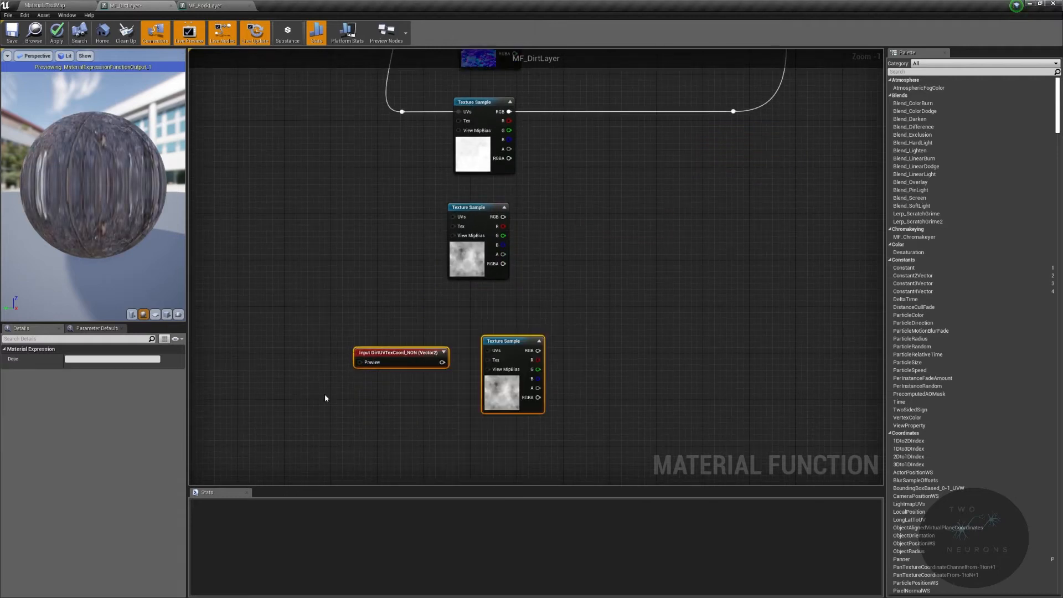
scroll(269, 242, down, 4)
drag(313, 249, 386, 358)
click(372, 296)
drag(260, 270, 264, 351)
right_click(521, 314)
click(515, 274)
Move the Height output level with the original T_Dirt_Disp sample and connect the sample's RGB to it
right_drag(522, 268, 670, 319)
scroll(670, 319, up, 4)
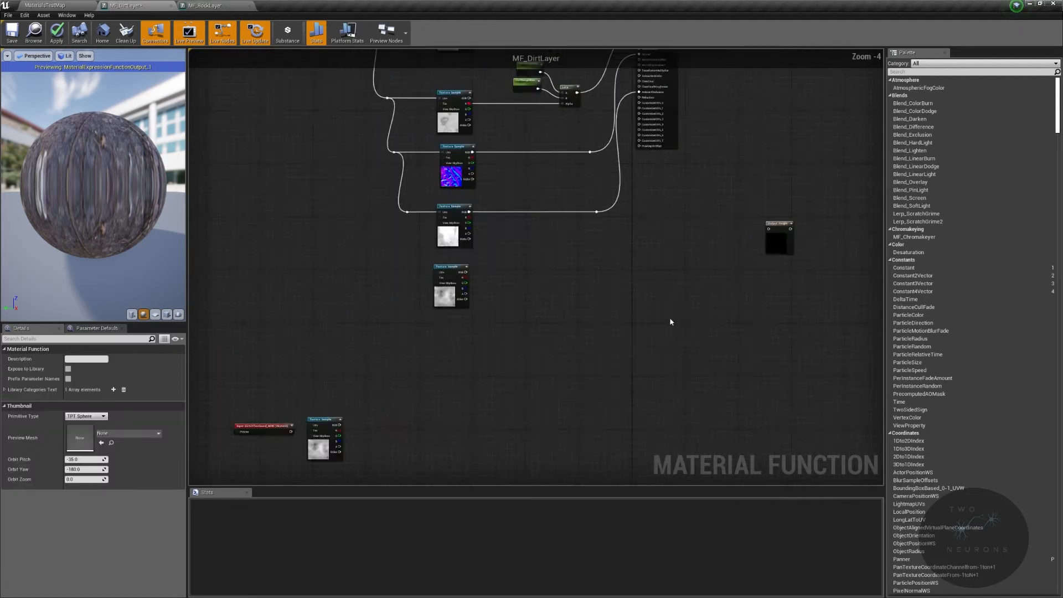
drag(842, 187, 630, 251)
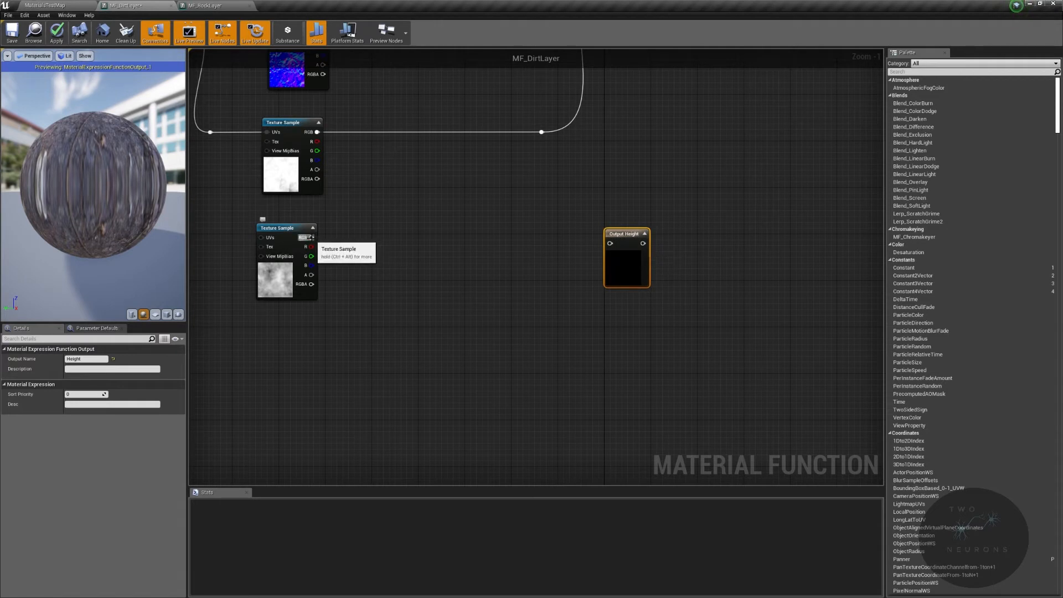
drag(324, 242, 626, 237)
Connect the AO sample's UV reroute to the T_Dirt_Disp sample's UVs through a new reroute and straighten the row
right_drag(462, 146, 703, 172)
drag(450, 159, 520, 262)
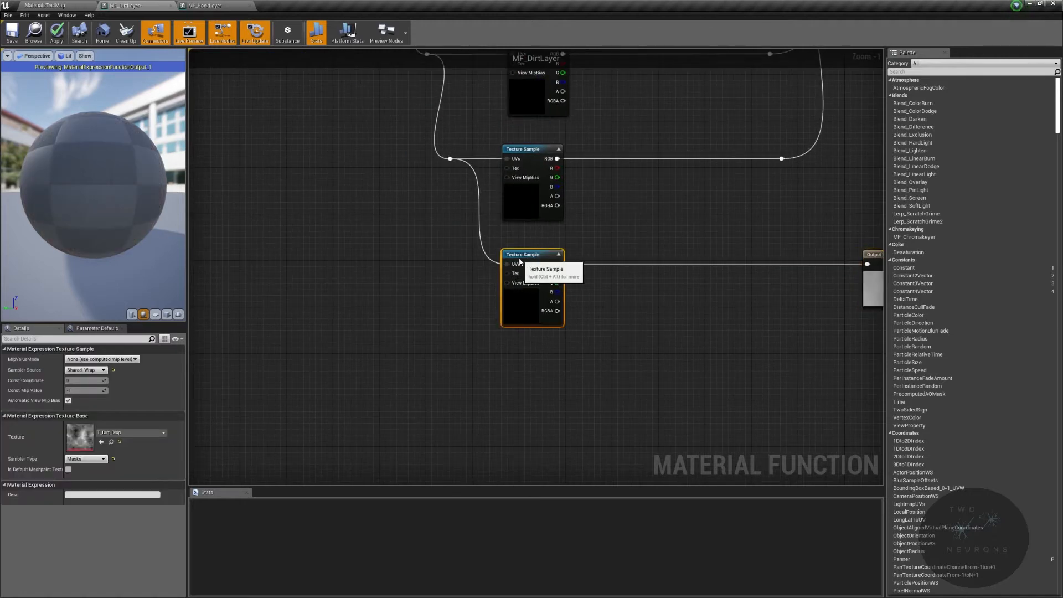
double_click(474, 174)
drag(473, 173, 476, 273)
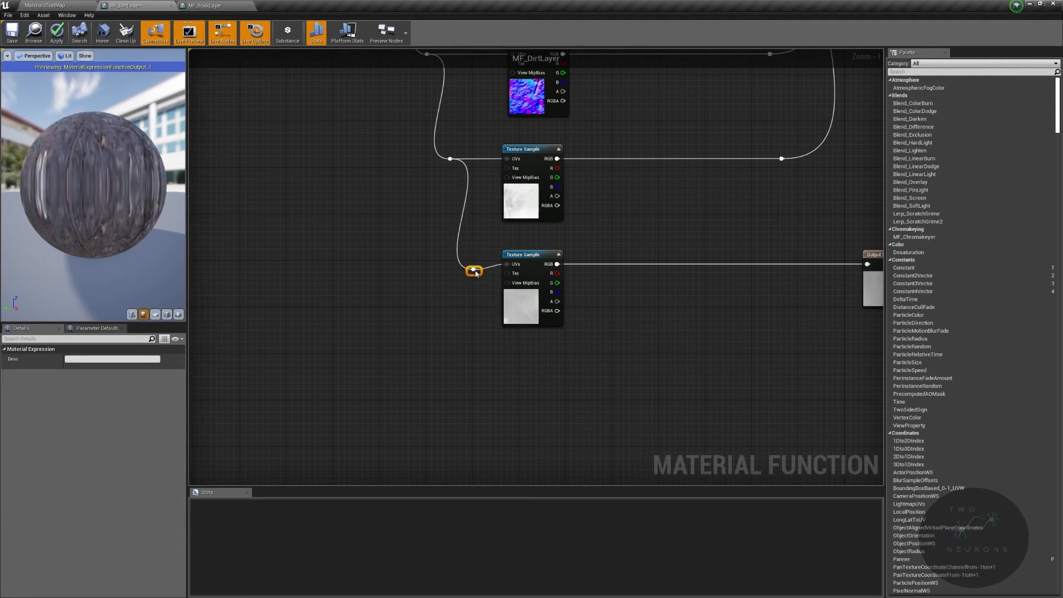
drag(679, 300, 821, 302)
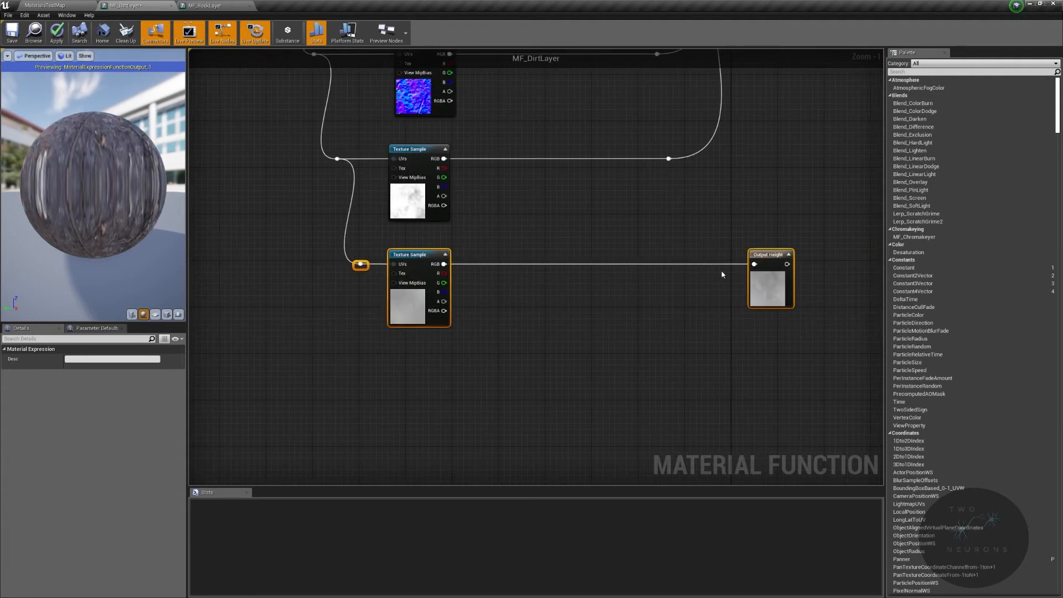
click(623, 323)
Move the DirtSpecular parameter up slightly to clear the Roughness wire
right_drag(590, 316, 676, 439)
right_drag(622, 334, 429, 320)
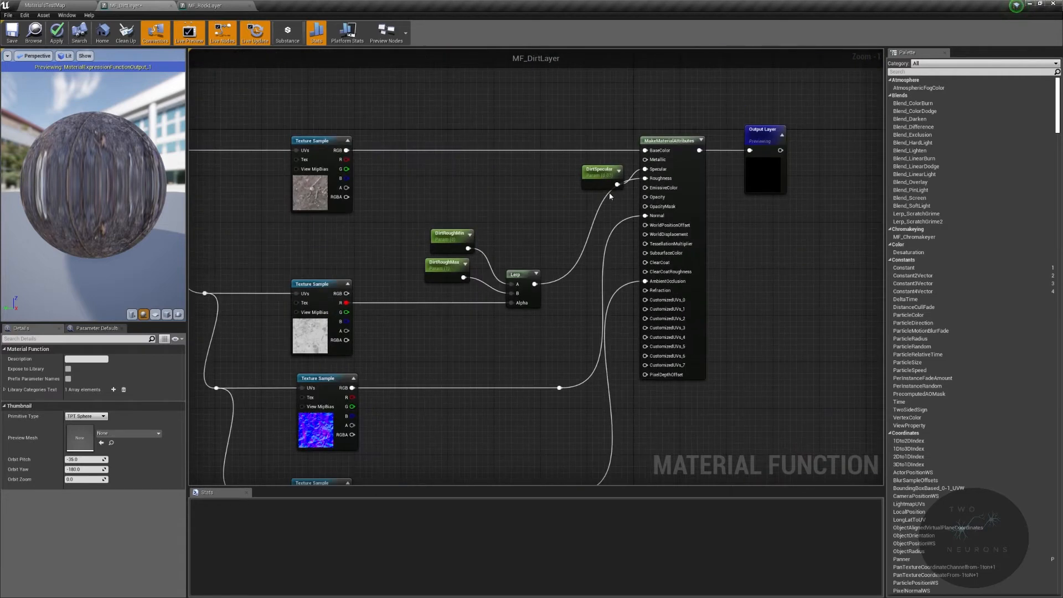
scroll(621, 186, up, 1)
drag(619, 178, 620, 164)
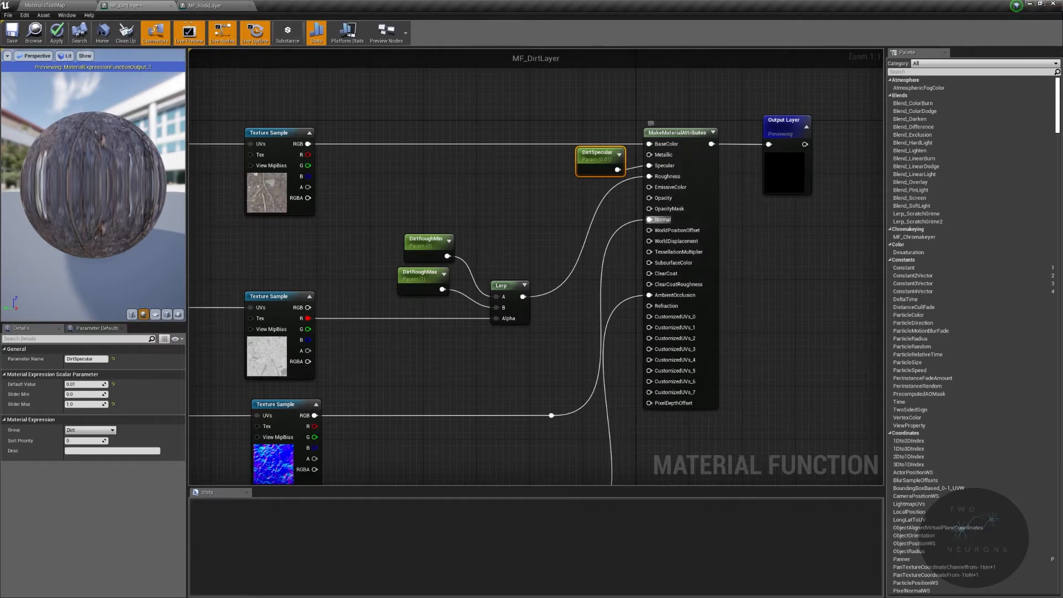
Review the texture rows down to the Height output and check the default values of the Dirt group parameters
right_drag(643, 222, 683, 142)
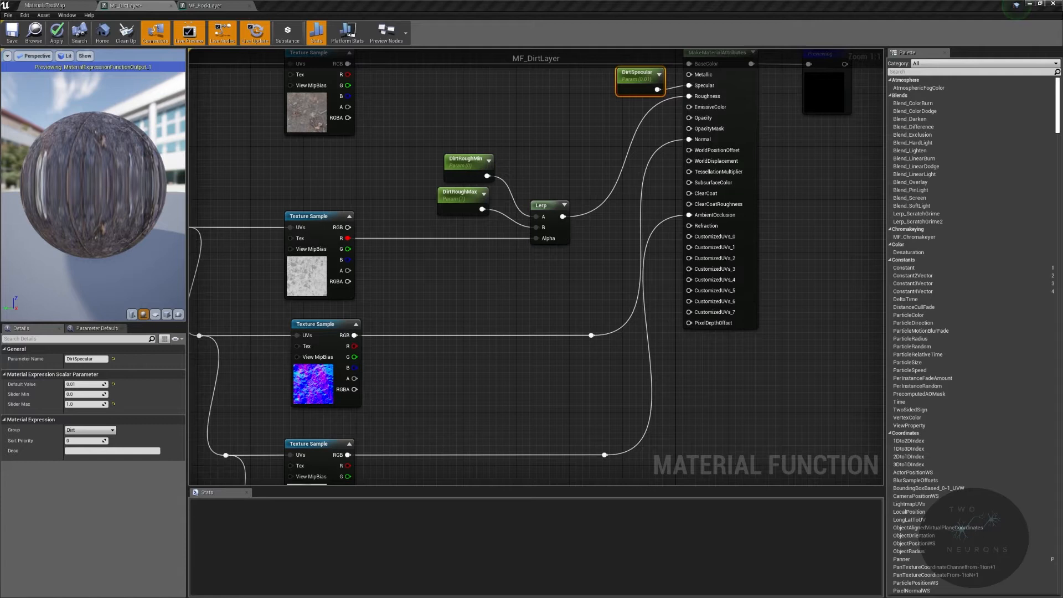
right_drag(559, 321, 646, 81)
click(100, 328)
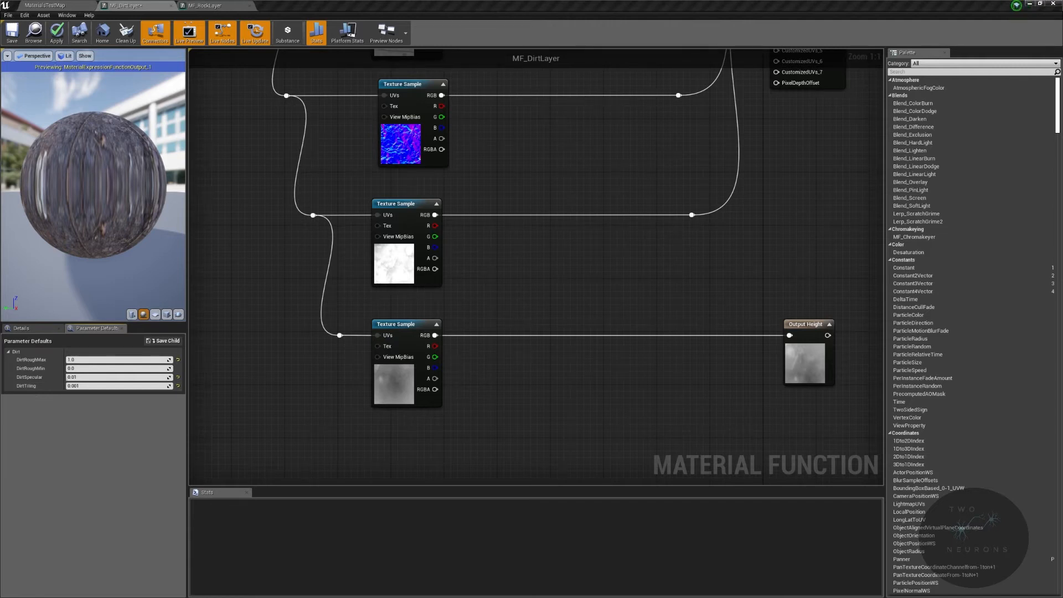
right_drag(384, 177, 485, 288)
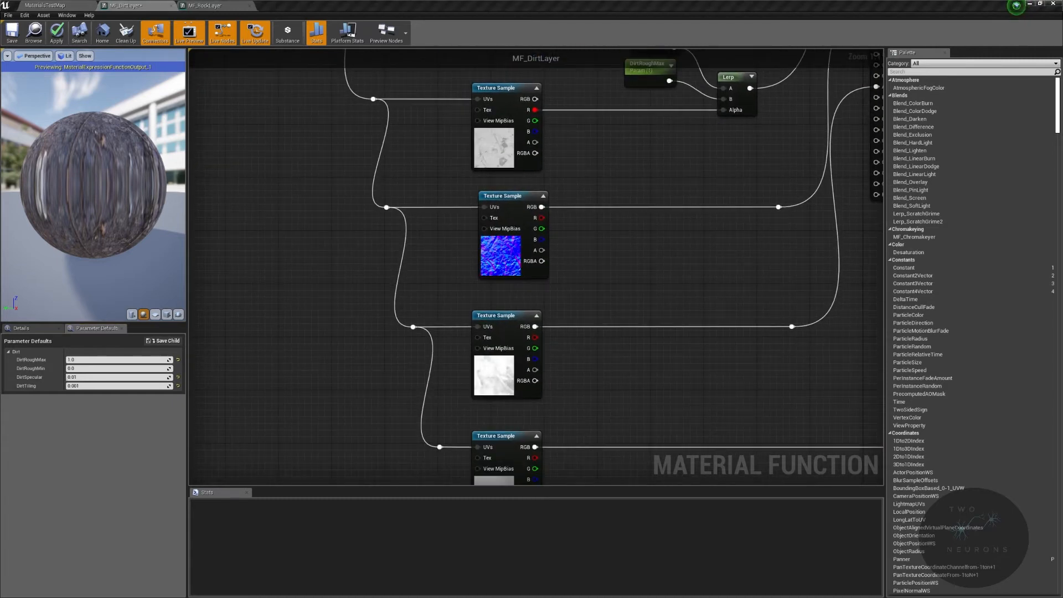
Switch to the MaterialsTestMap level editor and open the Materials > Ground folder
click(45, 5)
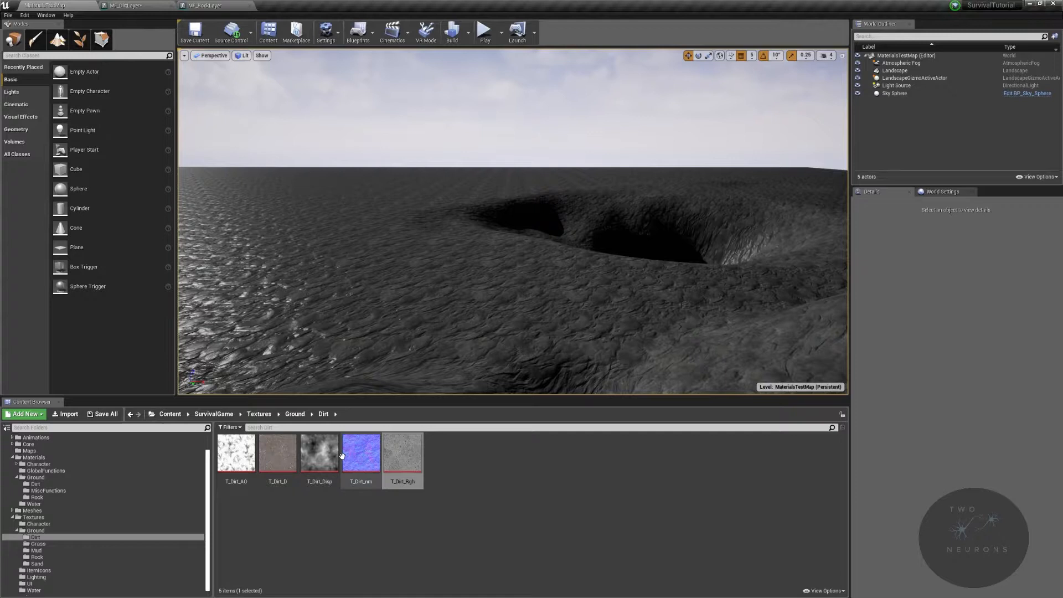
click(295, 414)
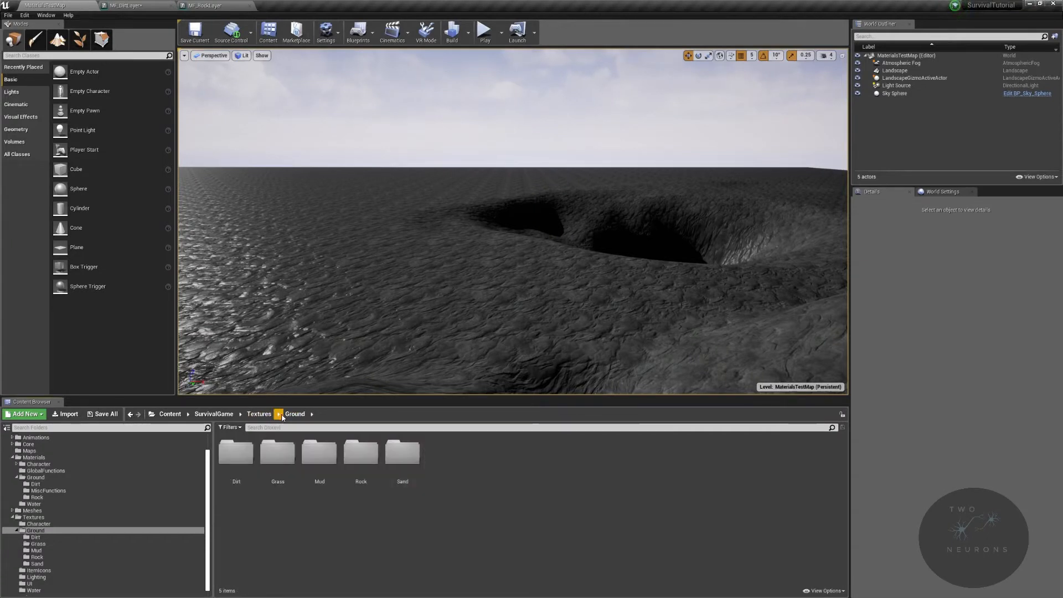
scroll(89, 502, down, 2)
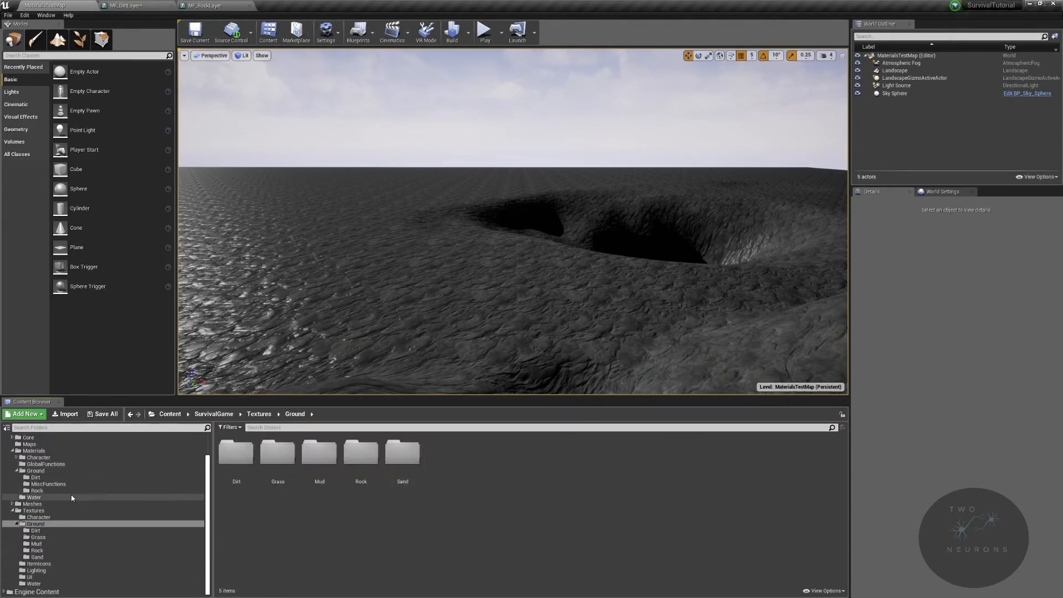
click(35, 471)
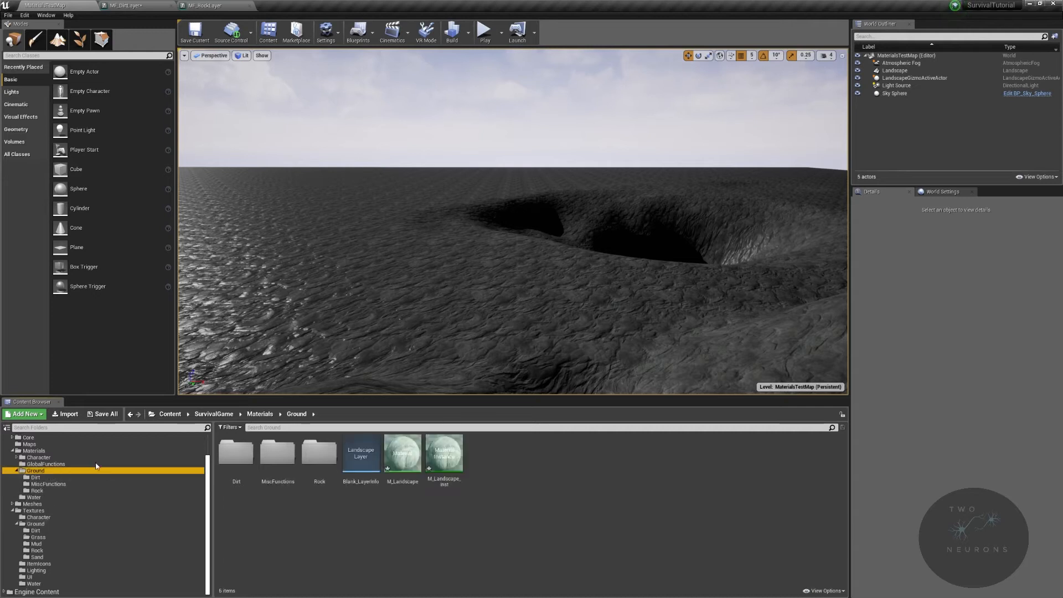
Open M_Landscape, add a material function call node below MF_RockLayer and assign MF_DirtLayer to it
double_click(406, 461)
right_drag(468, 304, 713, 299)
right_drag(448, 354, 595, 346)
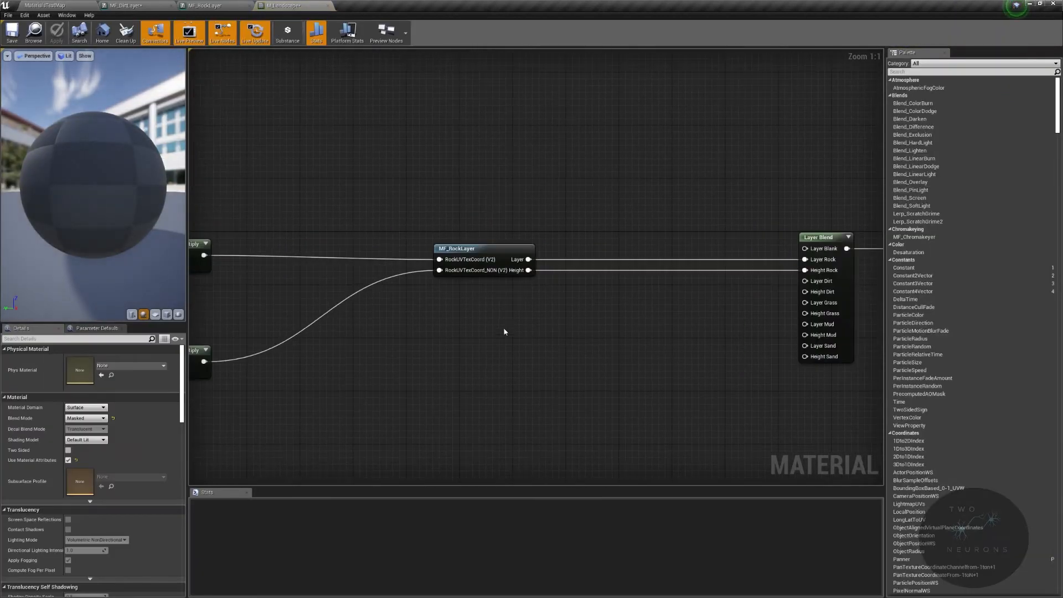
right_click(478, 321)
text(material)
key(Return)
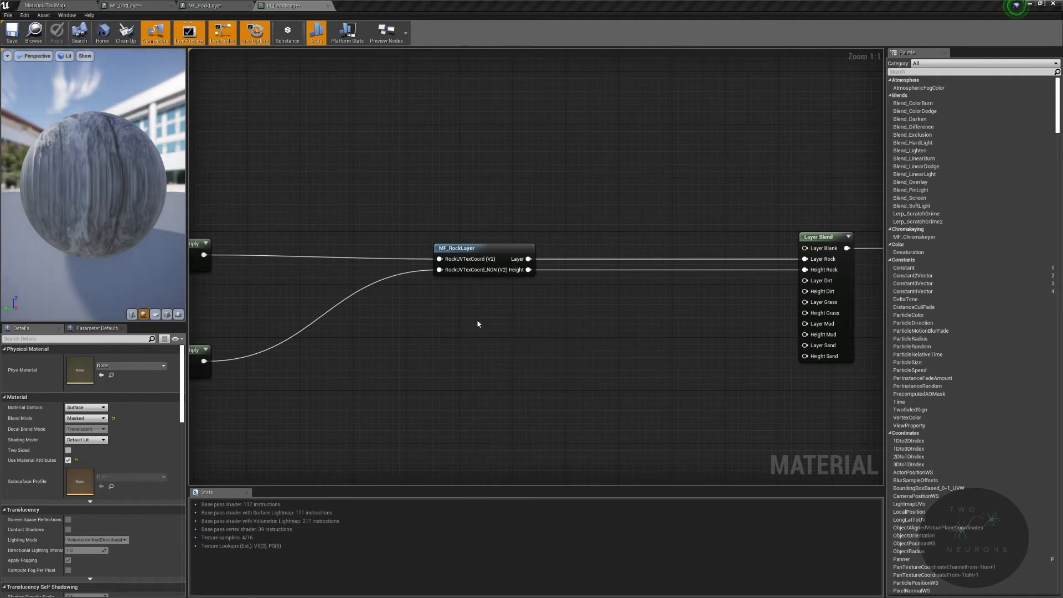
click(160, 366)
text(d)
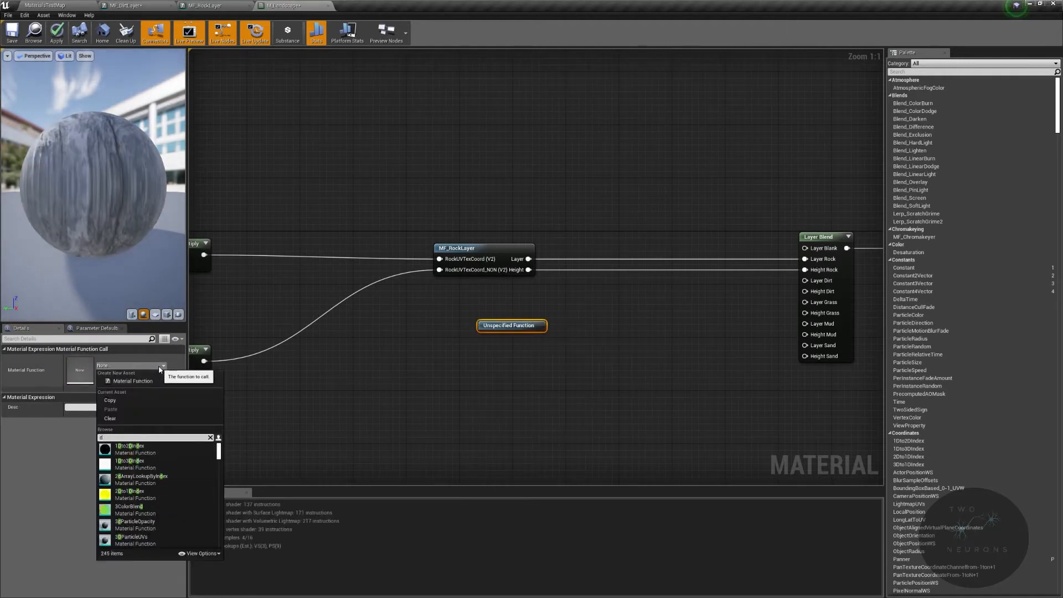
text(irtlayer)
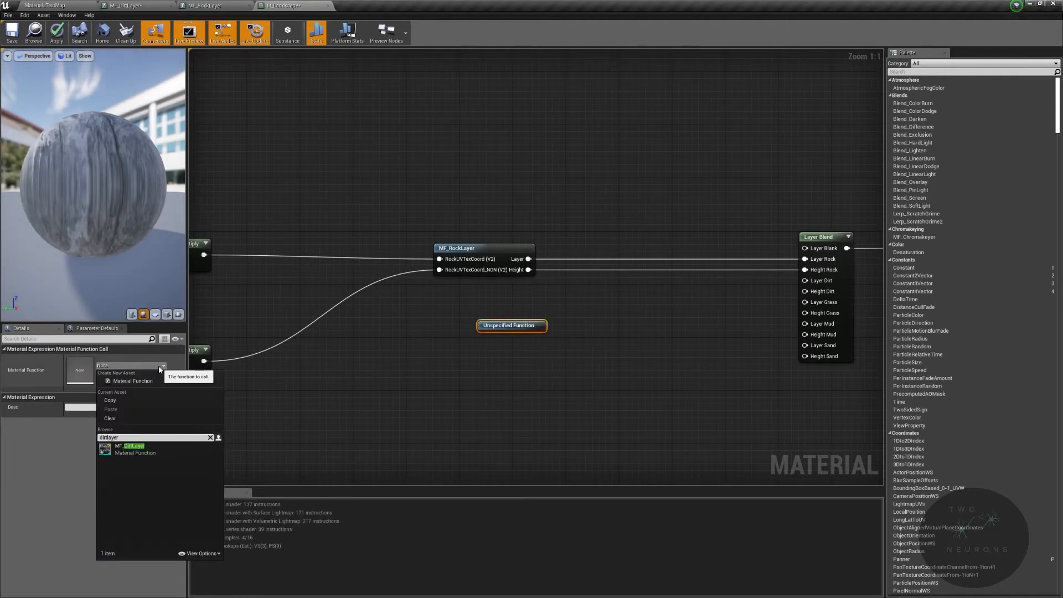
click(117, 453)
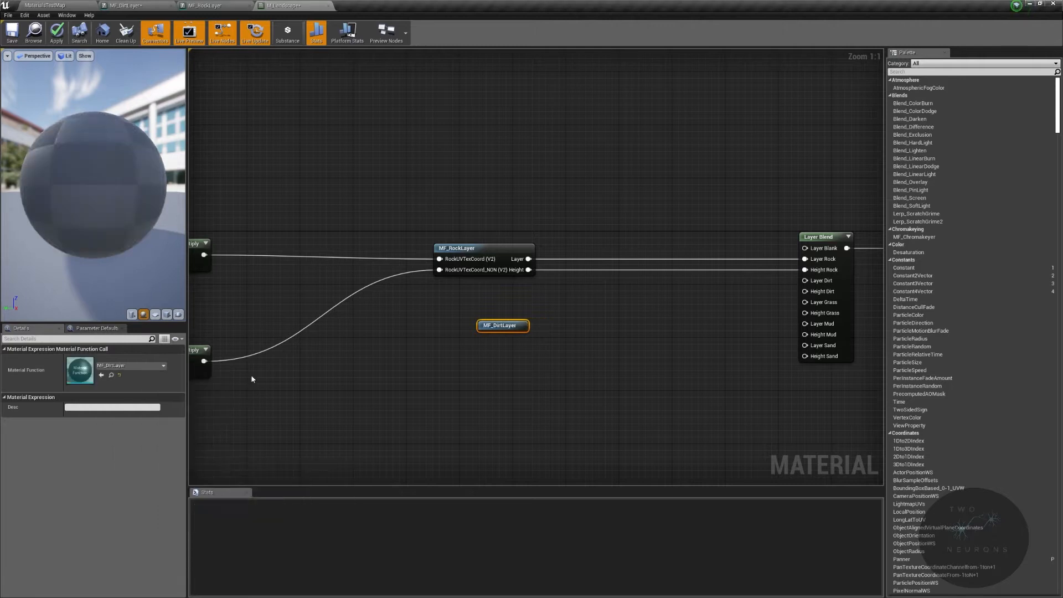
Switch to the MF_DirtLayer editor, apply its changes and save the function
click(126, 5)
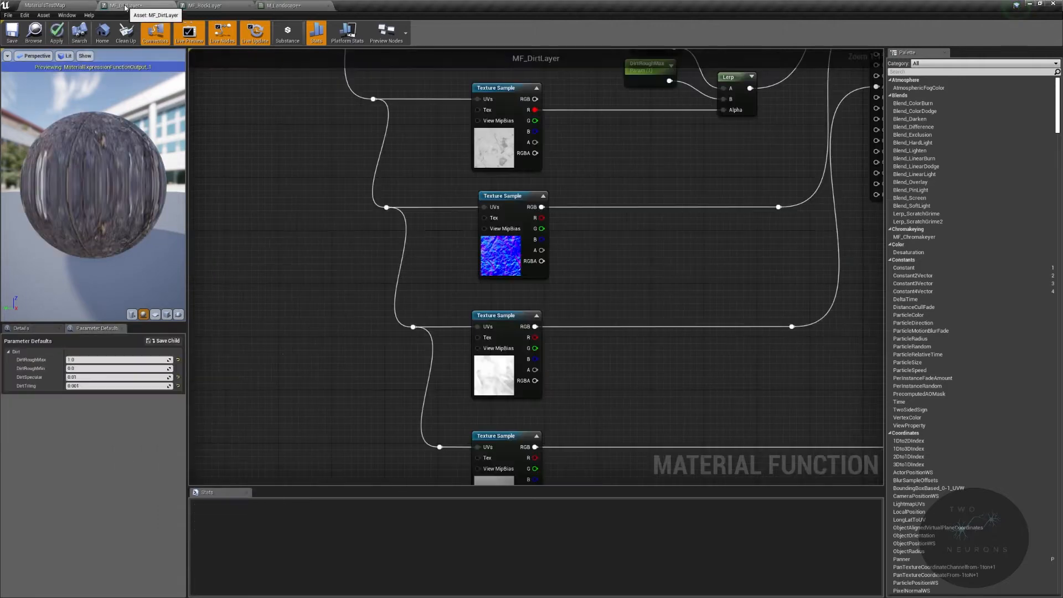
click(55, 33)
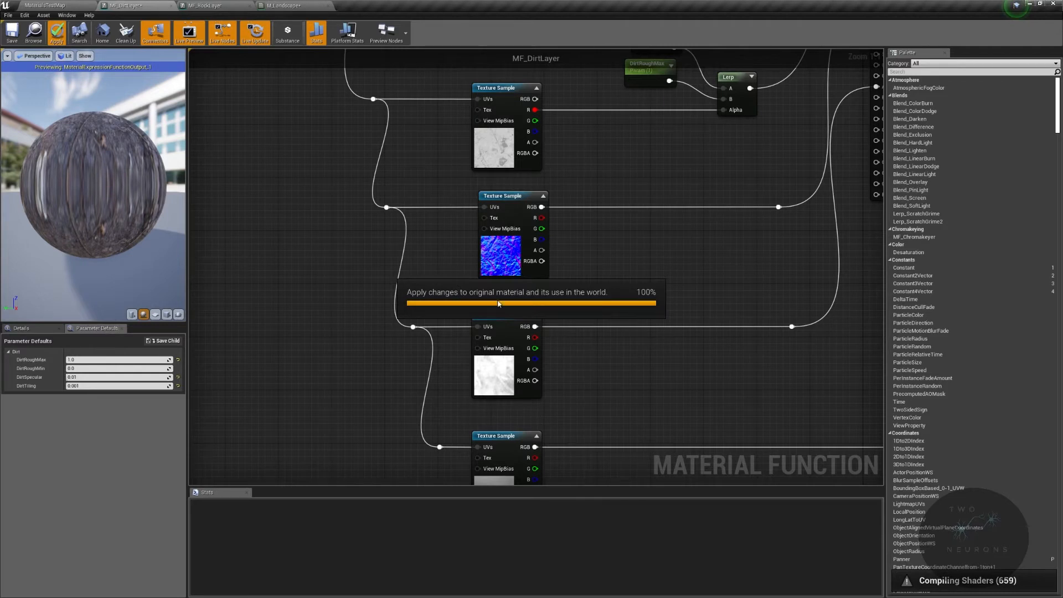
right_drag(498, 303, 761, 445)
click(11, 30)
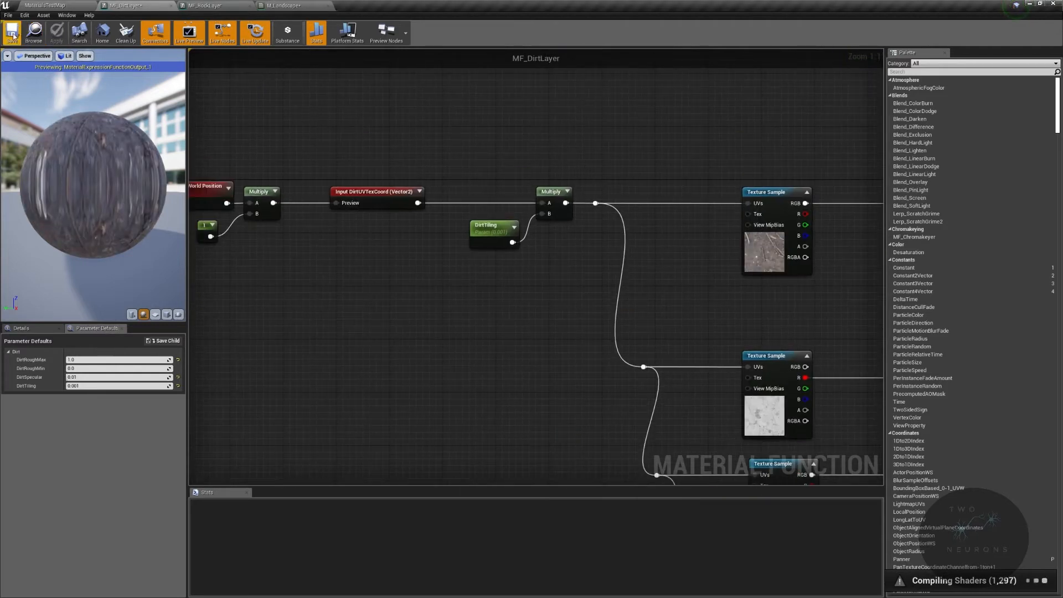
In M_Landscape, place MF_DirtLayer under MF_RockLayer and feed its two UV inputs from the Multiply wires through new reroutes
click(295, 5)
right_drag(502, 313, 606, 277)
drag(604, 287, 569, 286)
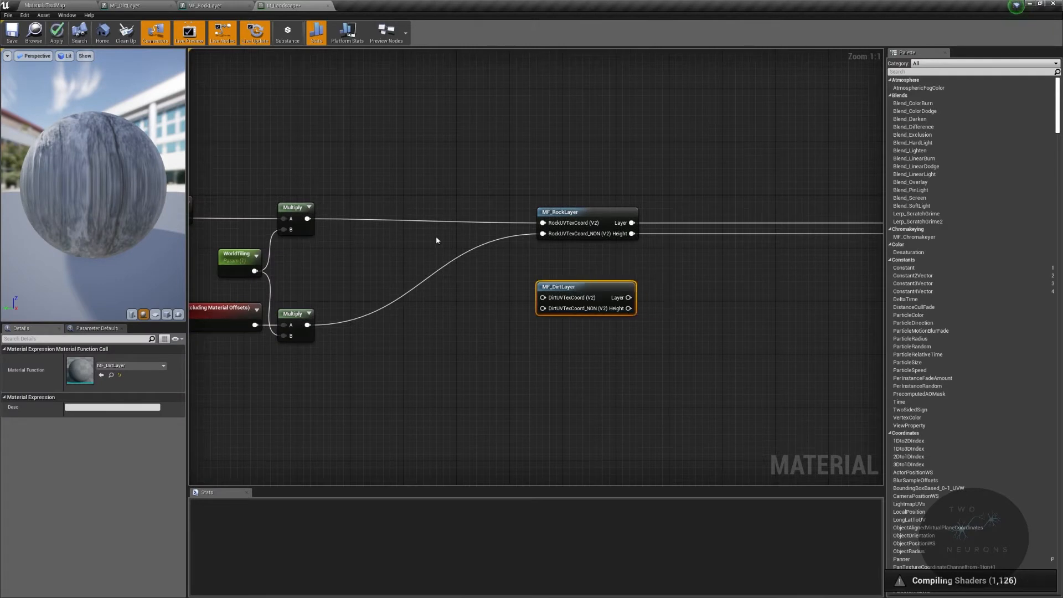
double_click(338, 220)
drag(377, 217, 548, 298)
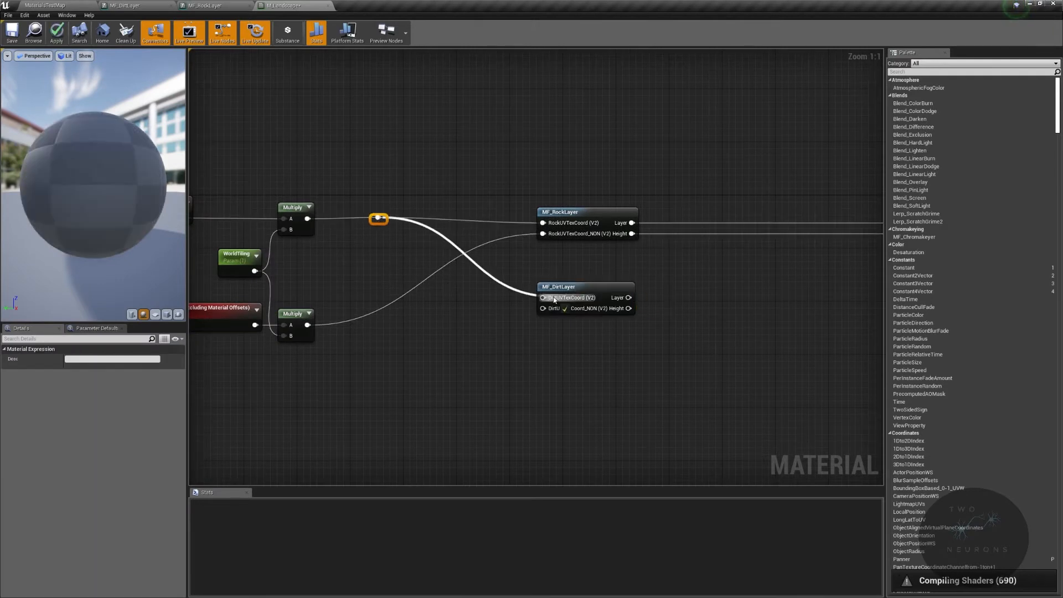
click(370, 315)
double_click(370, 312)
drag(370, 313, 542, 309)
Connect MF_DirtLayer's Layer and Height outputs to Layer Dirt and Height Dirt on Layer Blend, and move the node closer to MF_RockLayer
drag(631, 297, 756, 244)
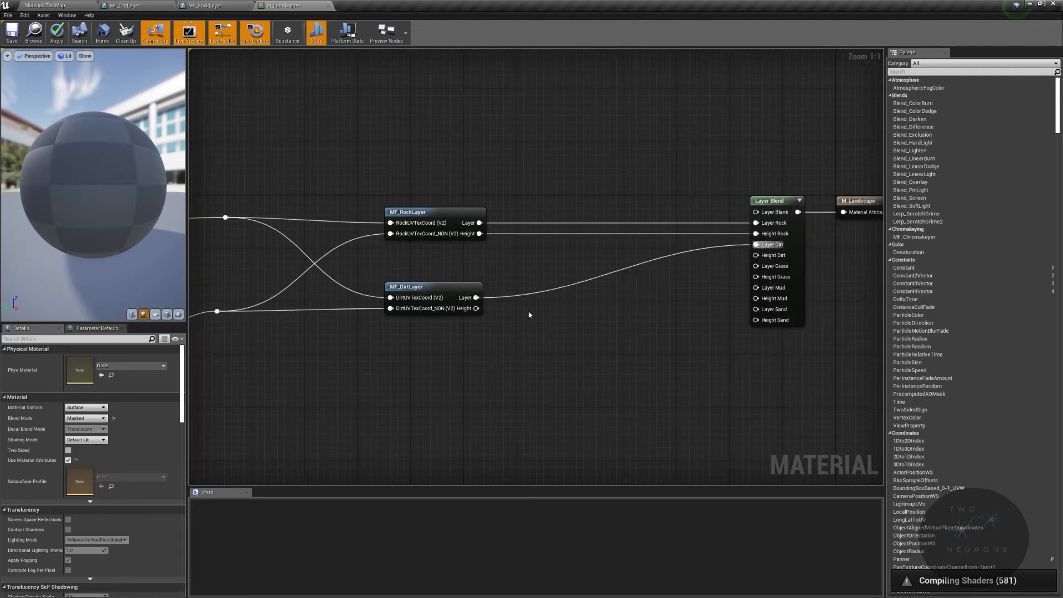
drag(476, 309, 757, 255)
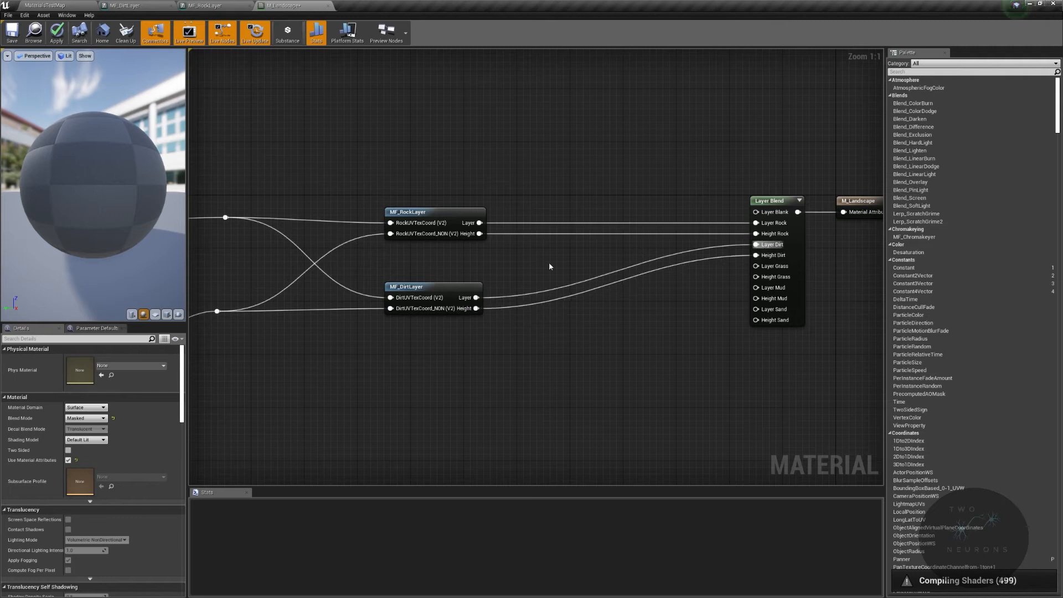
drag(422, 288, 426, 270)
Straighten the connections of the upper world position row and of the lower row that excludes material offsets
right_drag(425, 142, 610, 132)
right_drag(203, 156, 391, 152)
scroll(391, 151, down, 3)
drag(292, 127, 833, 188)
right_drag(775, 223, 852, 207)
drag(279, 210, 582, 259)
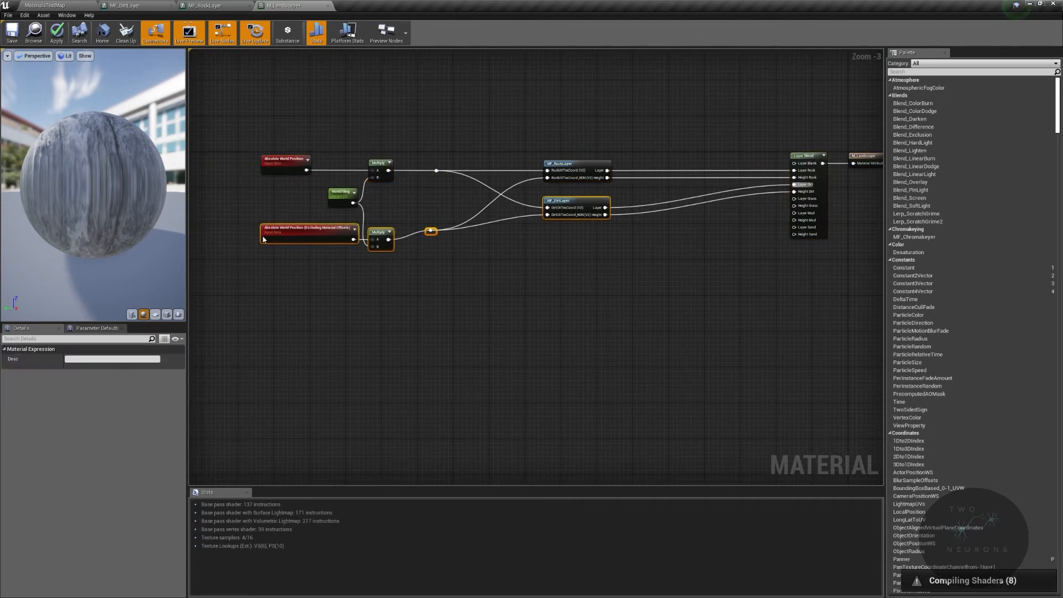
click(431, 263)
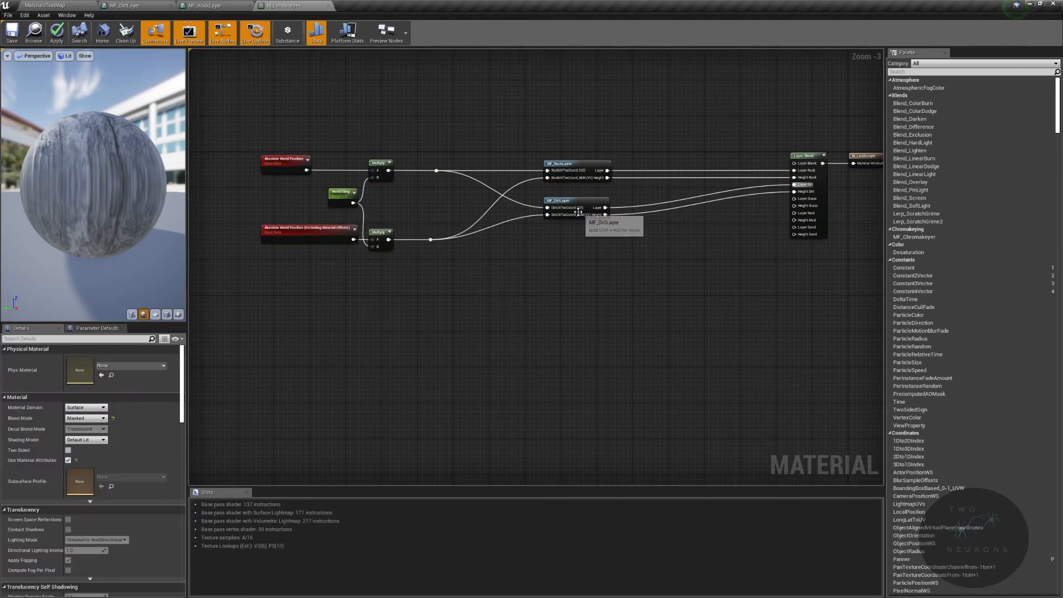
right_drag(559, 256, 544, 284)
scroll(735, 276, up, 3)
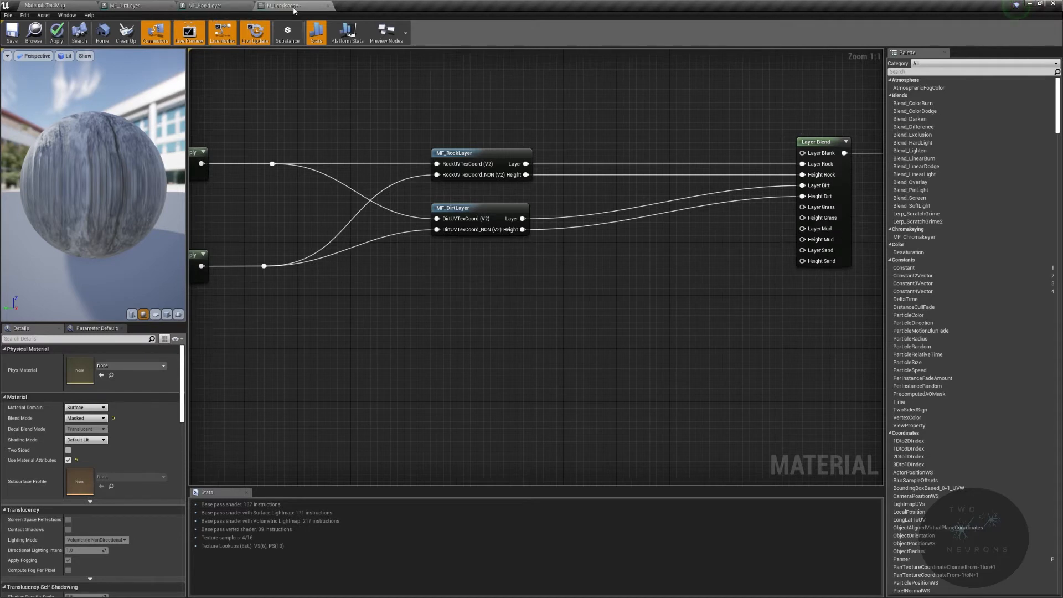
Return to the MaterialsTestMap level editor and create a Grass folder in Materials > Ground
click(122, 6)
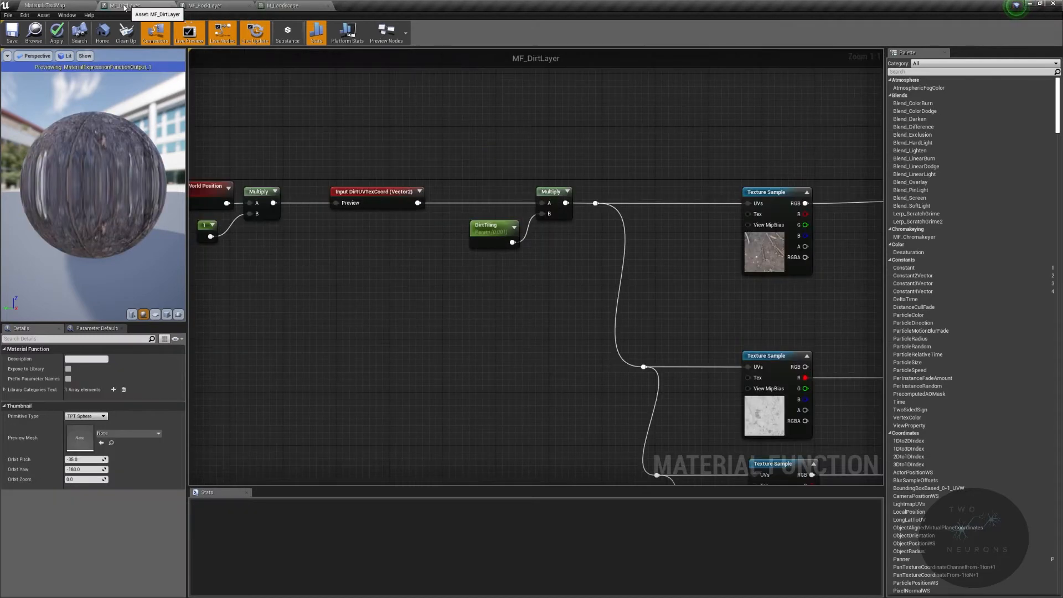
click(45, 5)
right_click(295, 525)
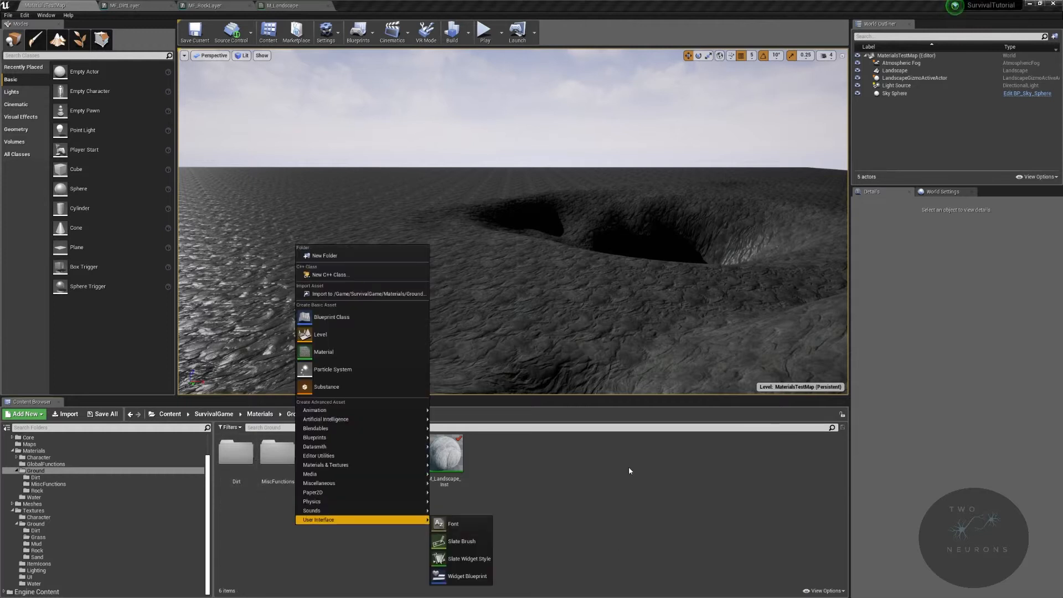
right_click(629, 471)
click(679, 198)
text(Grass)
key(Return)
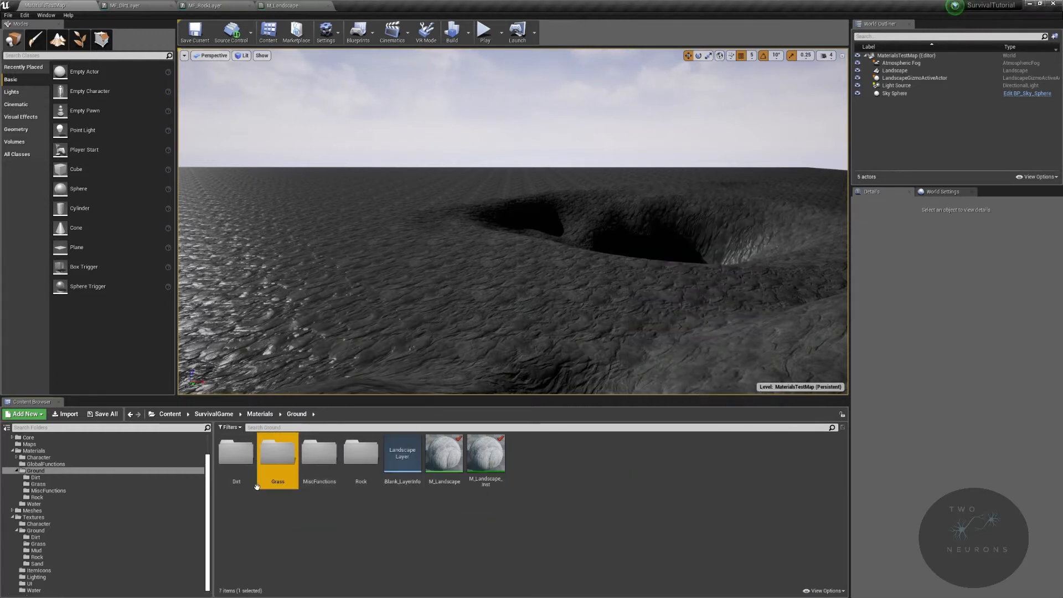
Duplicate MF_DirtLayer in the Dirt folder and name the copy MF_GrassLayer
double_click(241, 466)
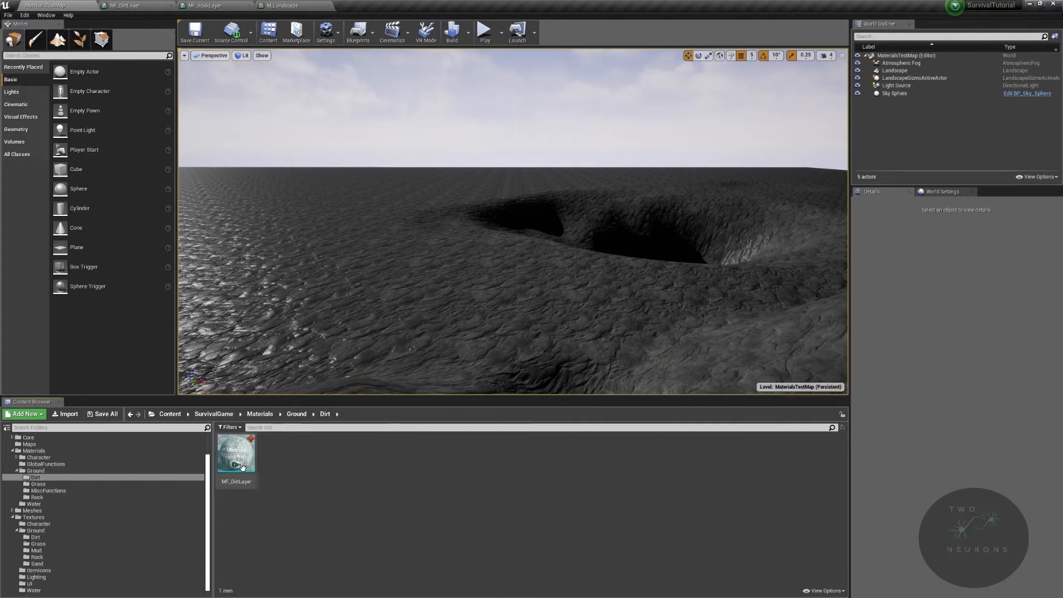
right_click(243, 467)
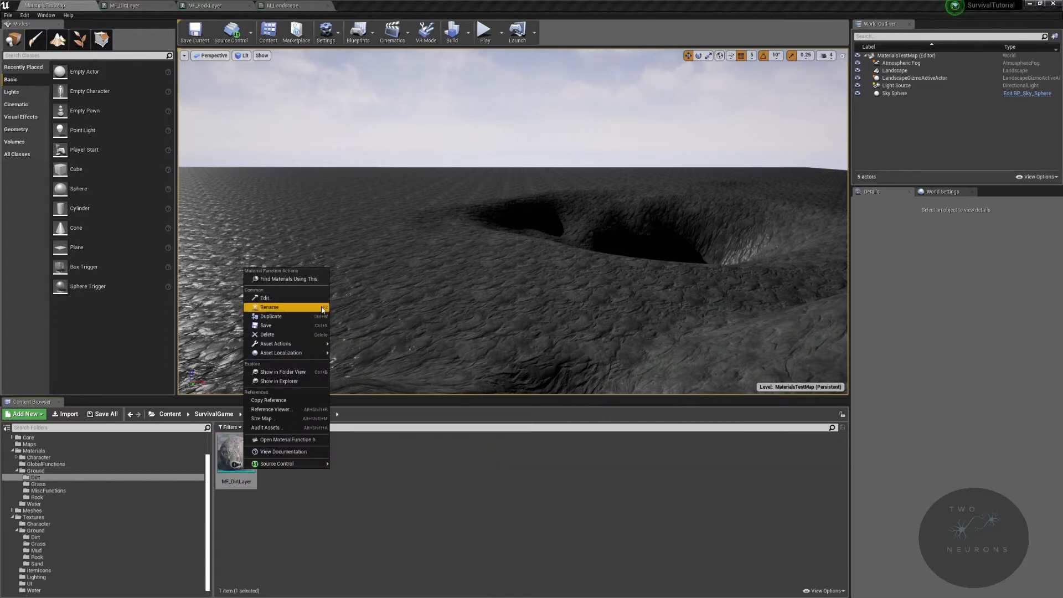
click(291, 318)
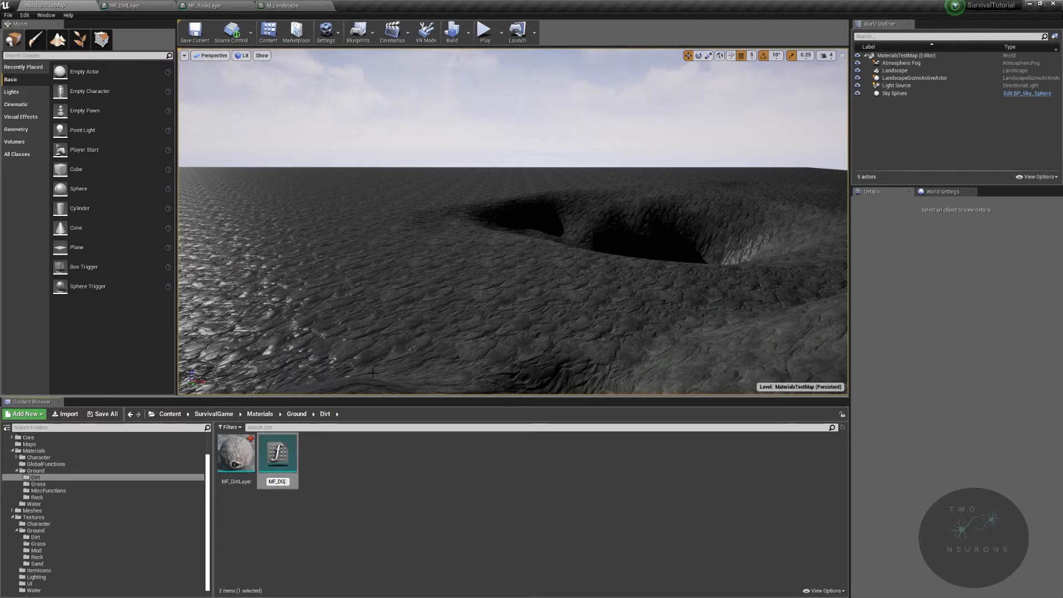
text(MF_GrassLayer)
key(Return)
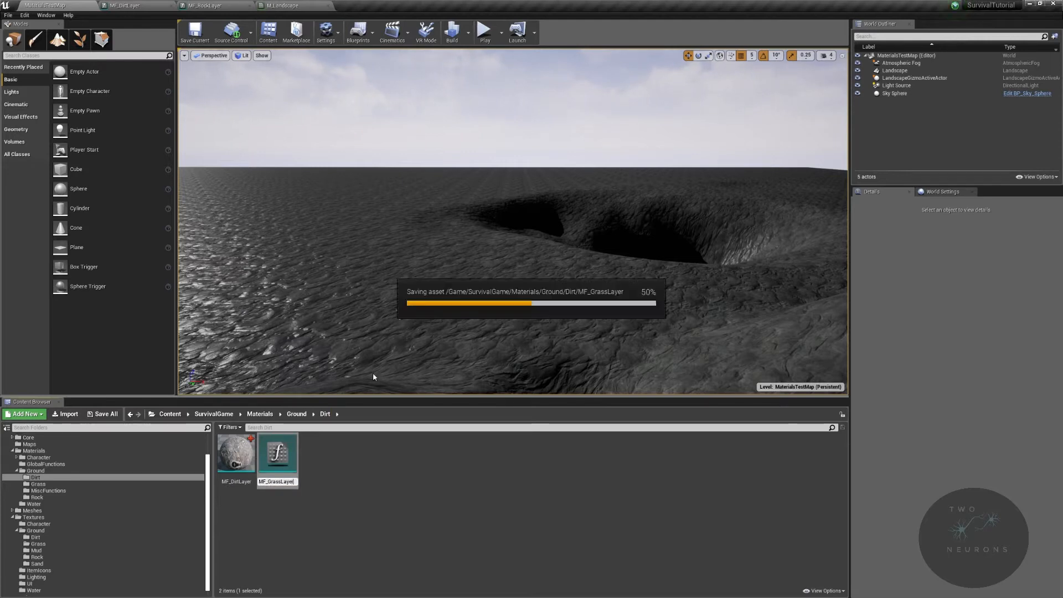
Move MF_GrassLayer into the Materials > Ground > Grass folder and open it there
drag(283, 461, 64, 484)
click(71, 491)
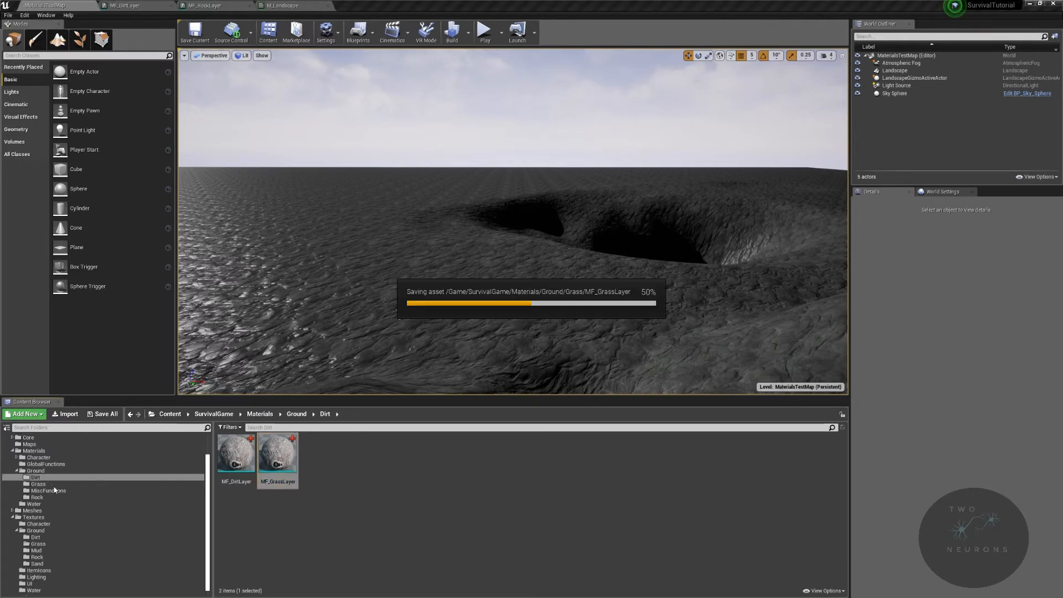
click(47, 486)
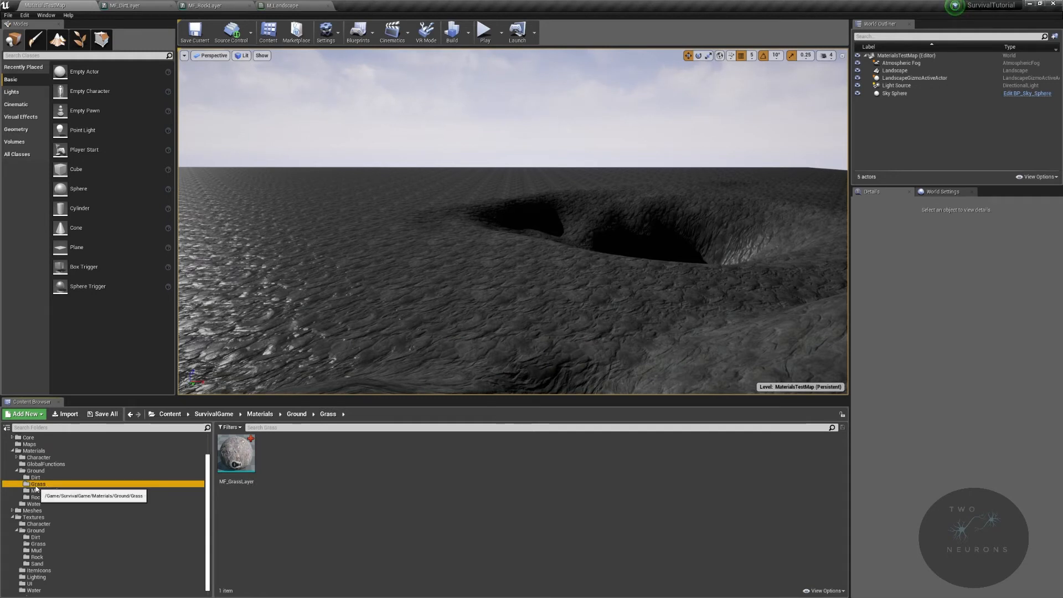
double_click(237, 457)
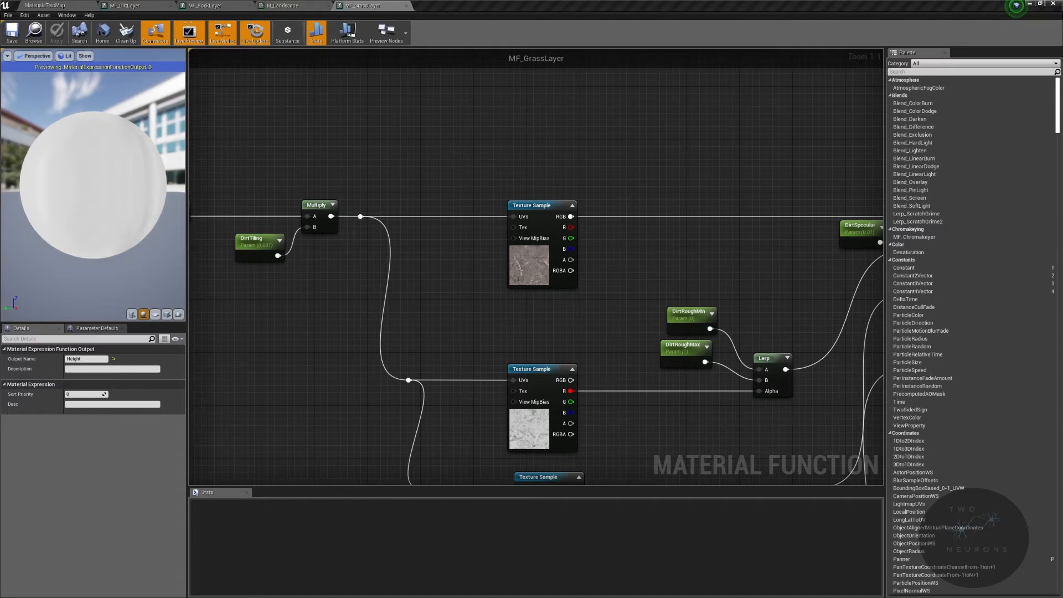
Set the texture of the sample feeding BaseColor to T_Grass_D
click(561, 258)
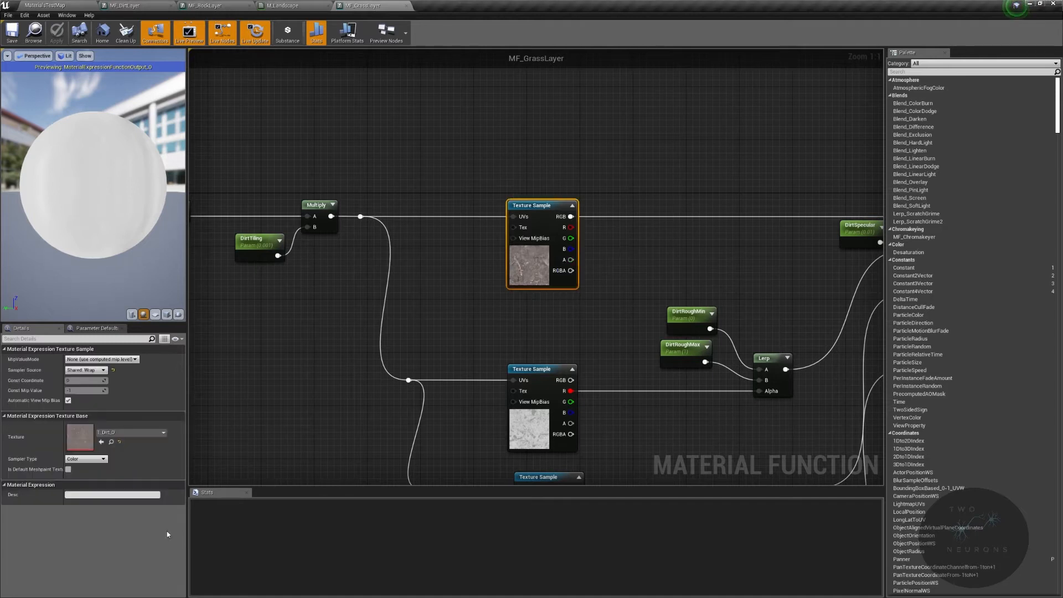
click(146, 433)
text(t_gra)
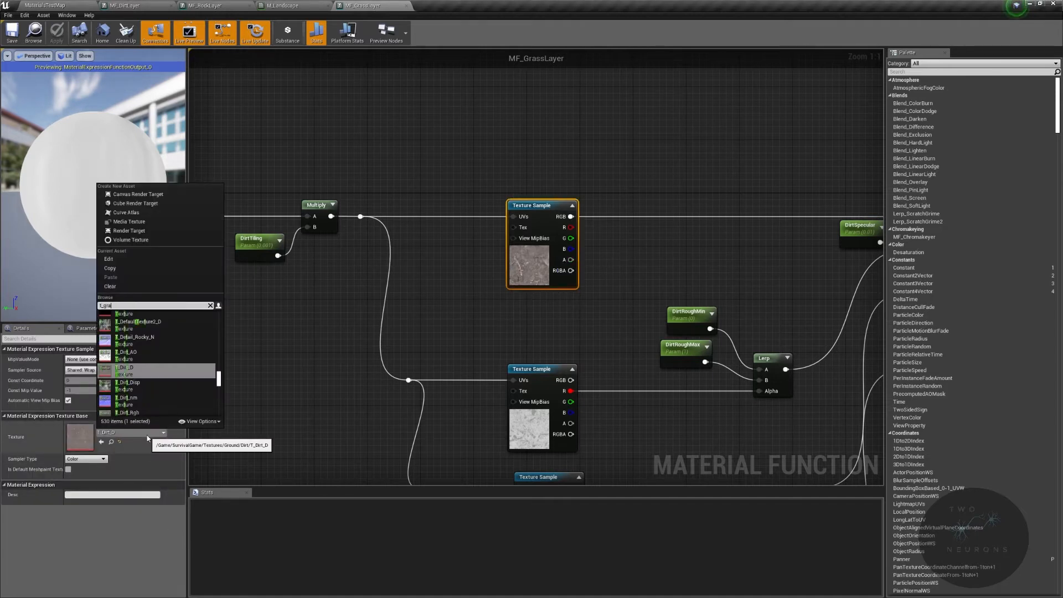
text(ss_D)
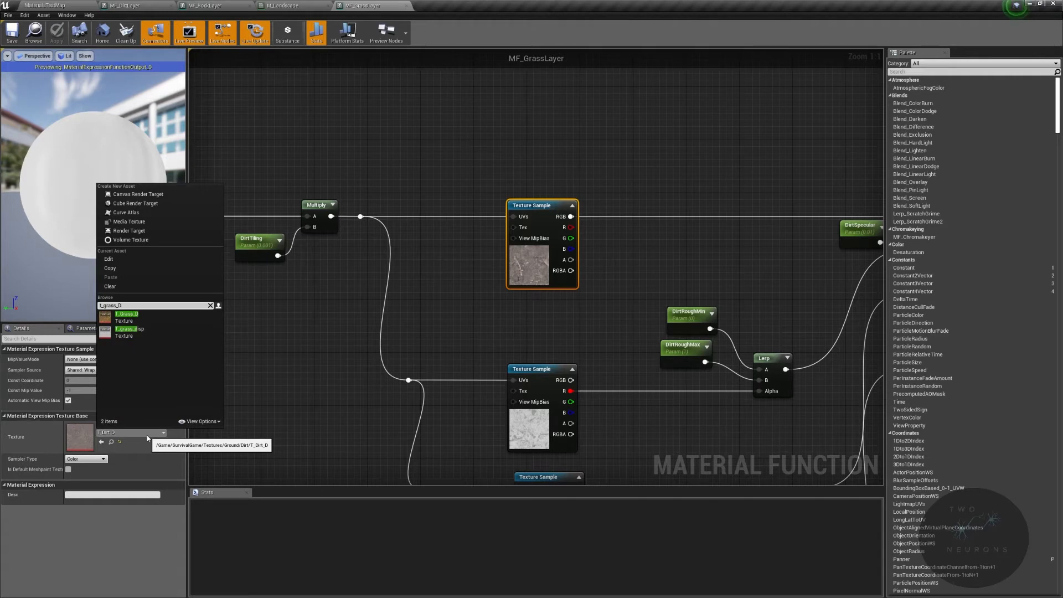
click(139, 317)
Select the roughness texture sample feeding the Lerp's Alpha and pick T_Dirt_Rgh for it again
right_drag(528, 406, 449, 269)
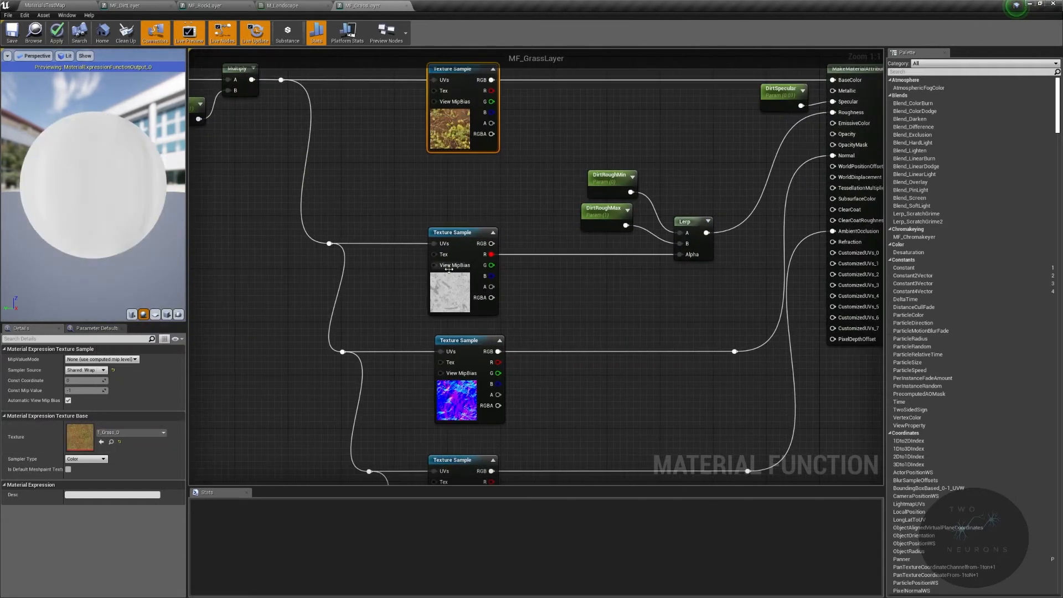
click(440, 277)
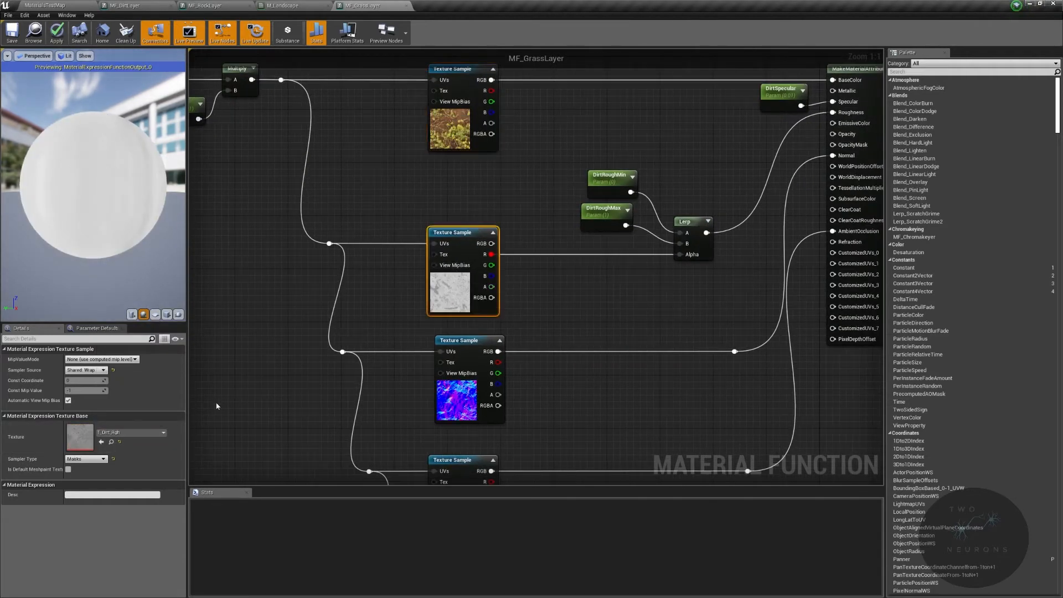
click(145, 431)
text(t_dirt_r)
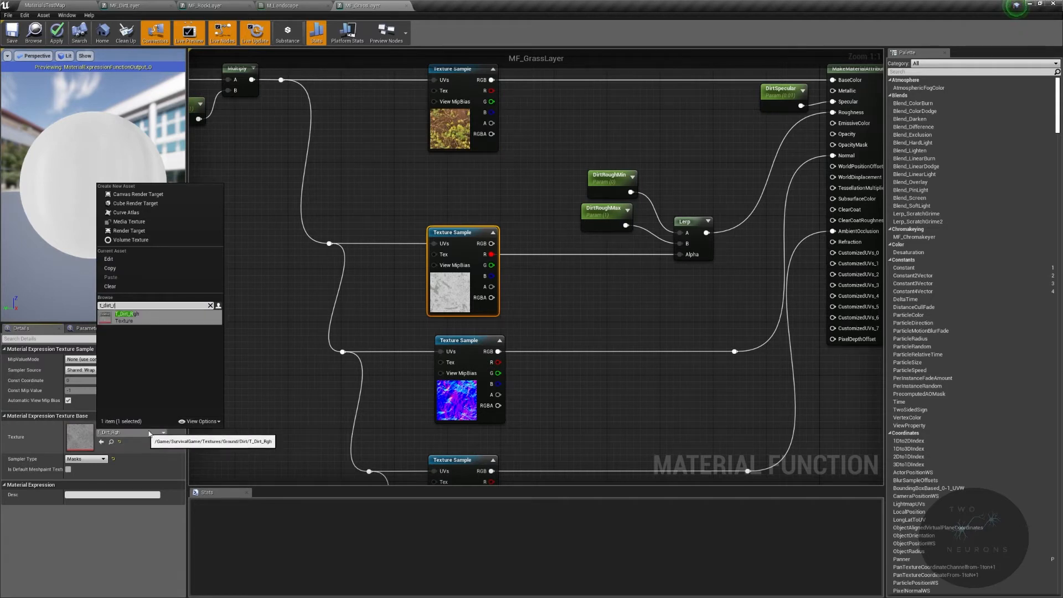
click(168, 322)
right_drag(328, 273, 302, 244)
click(143, 433)
text(t_dirt)
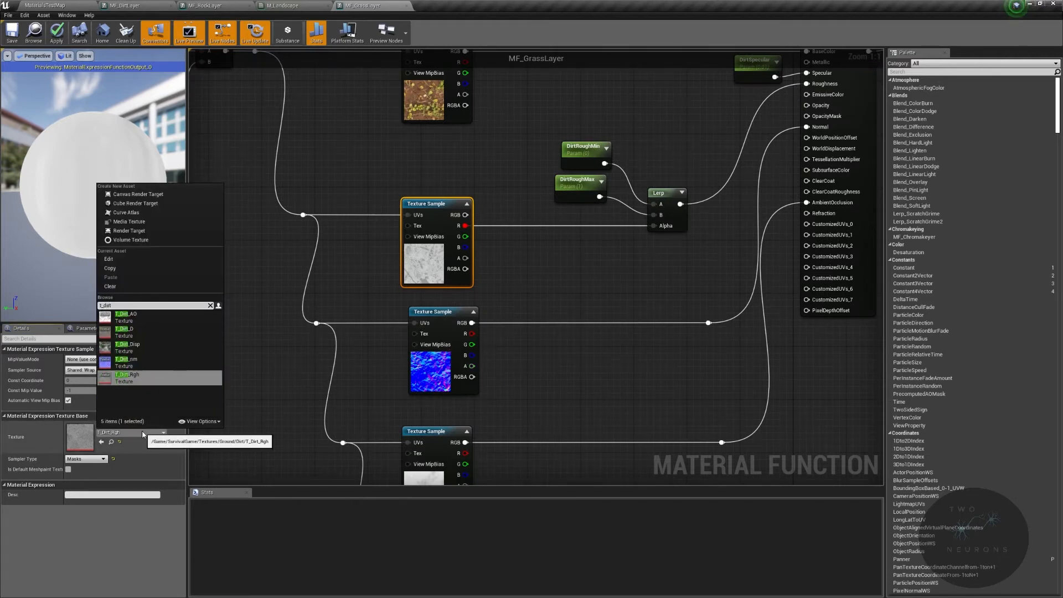
text(_r)
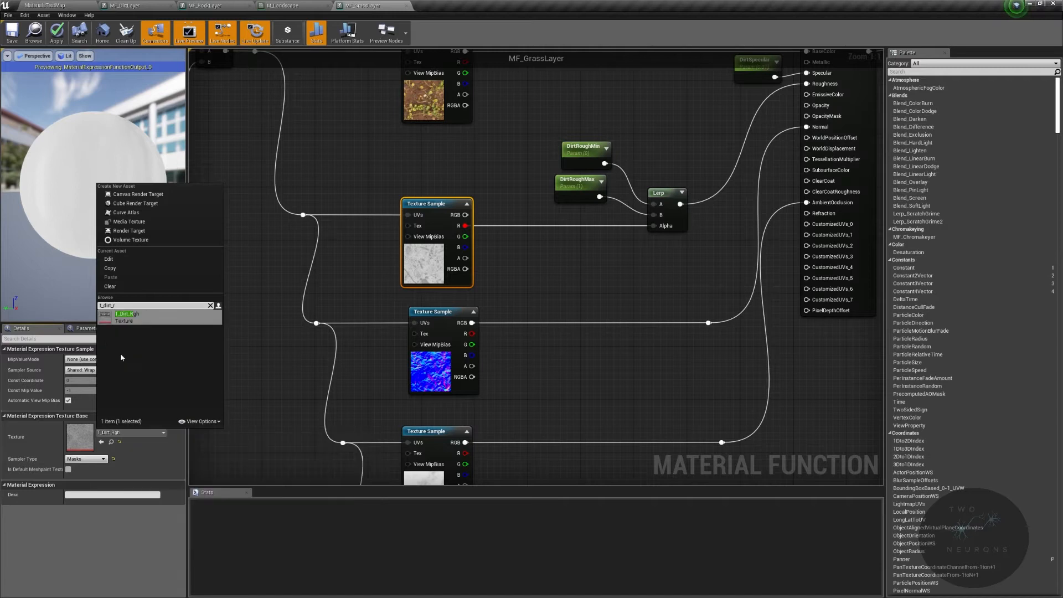
click(114, 321)
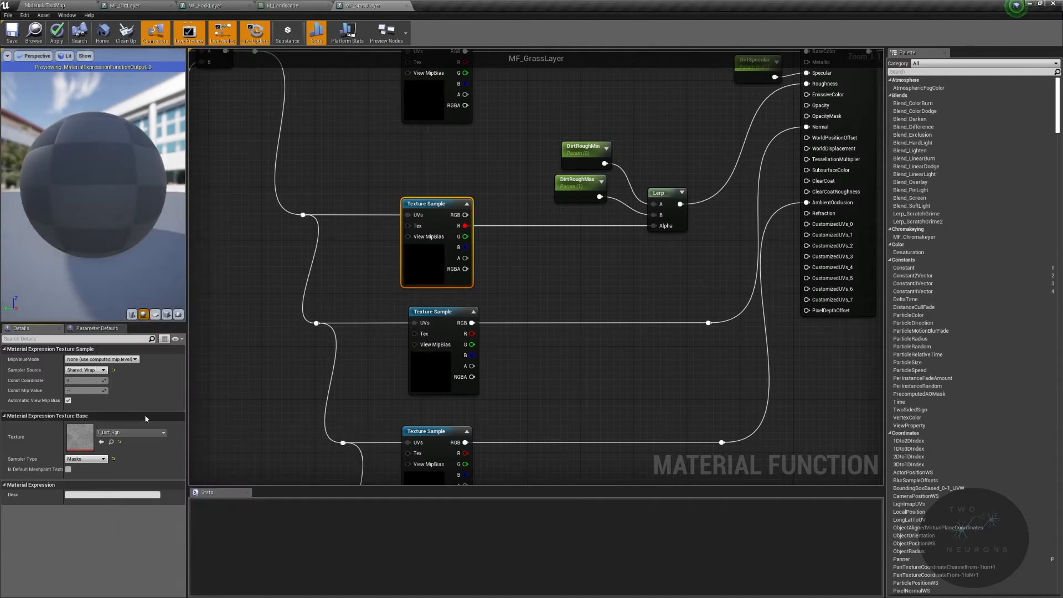
Set the texture of the roughness sample feeding the Lerp's Alpha to T_Grass_rgh
click(149, 433)
text(t_grass_r)
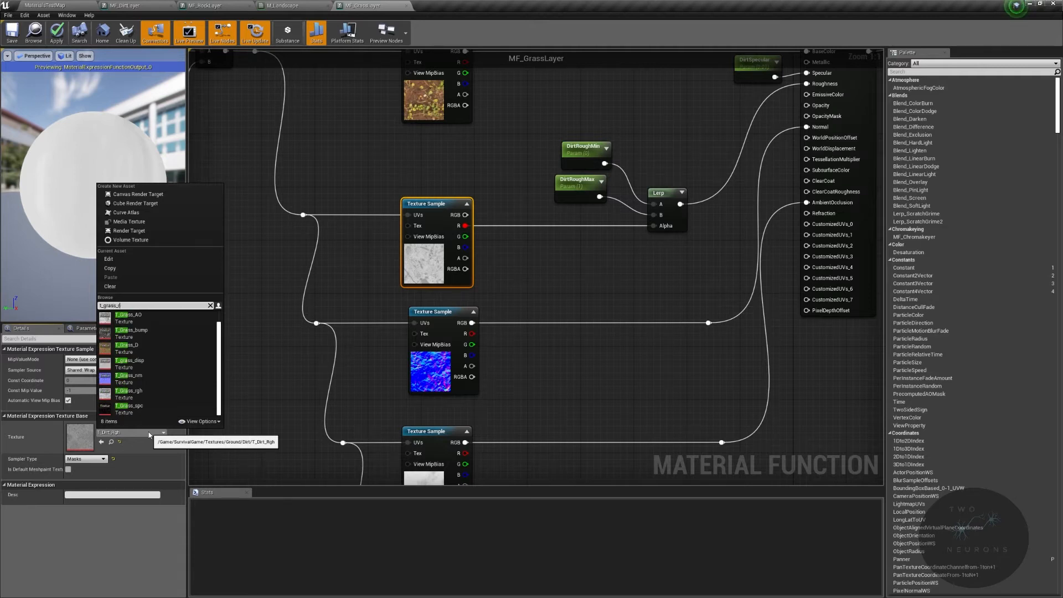
text(h)
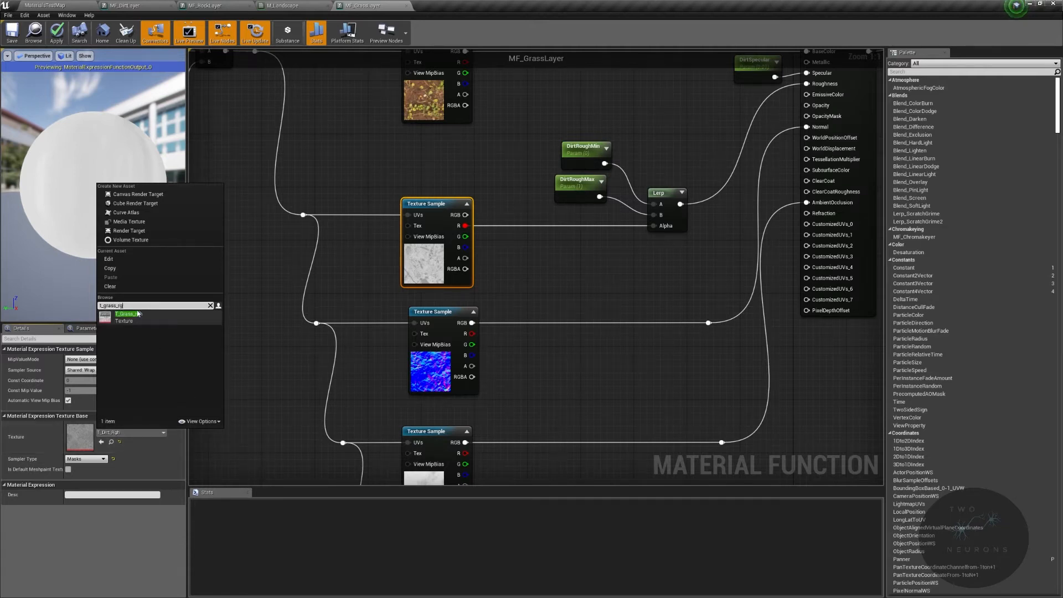
click(136, 313)
Set the texture of the sample feeding the Normal input to T_Grass_nm
click(427, 343)
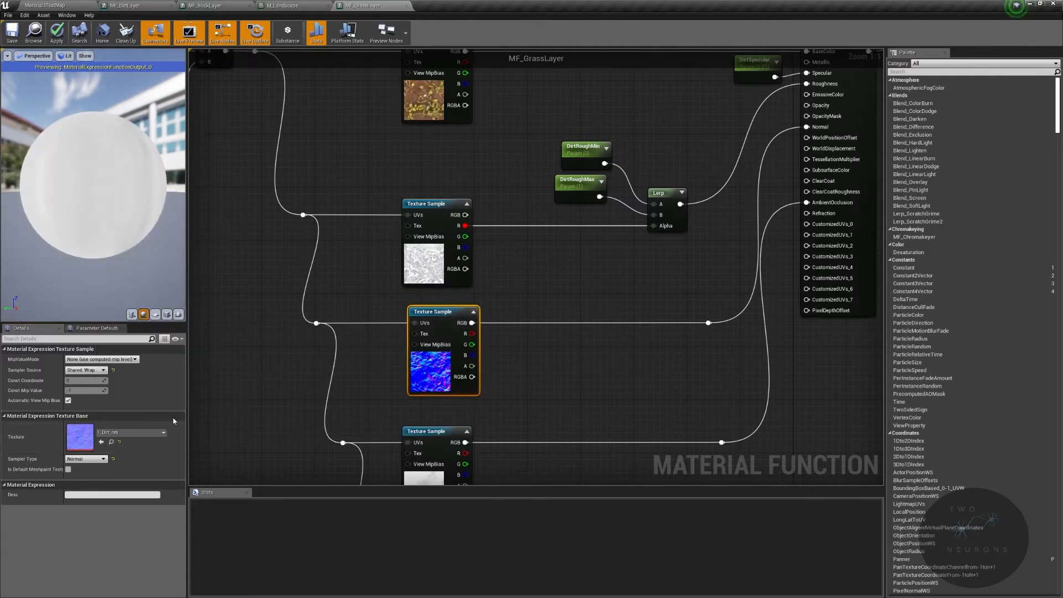
click(163, 432)
text(t_grass_)
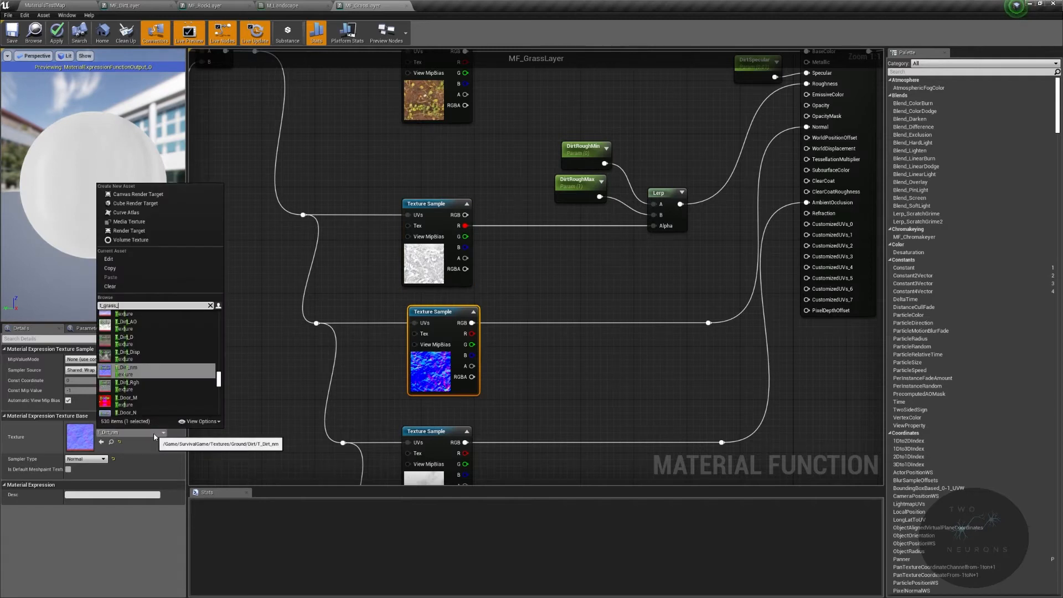
text(nm)
click(138, 319)
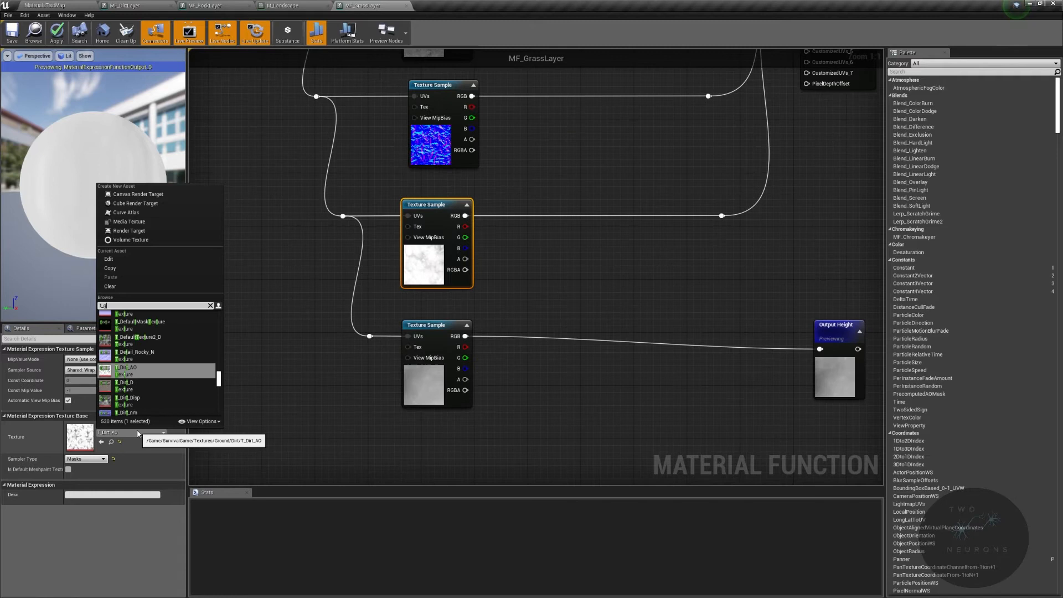
Set the AmbientOcclusion sample's texture to T_Grass_AO and the Output Height sample's texture to T_grass_disp
text(t_grass_ao)
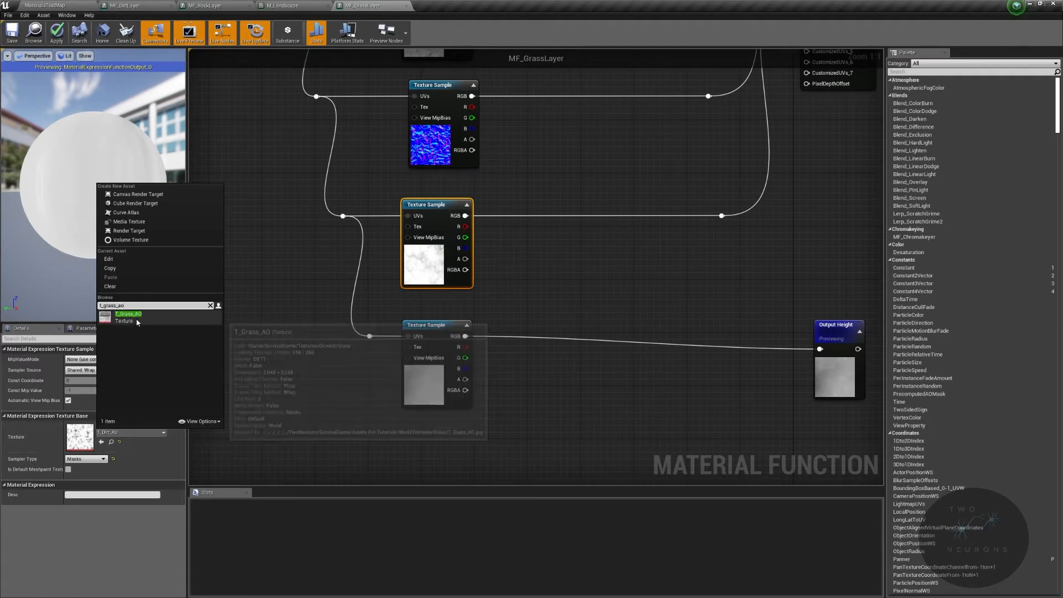
click(128, 314)
click(428, 374)
click(153, 434)
text(t_grass_disp)
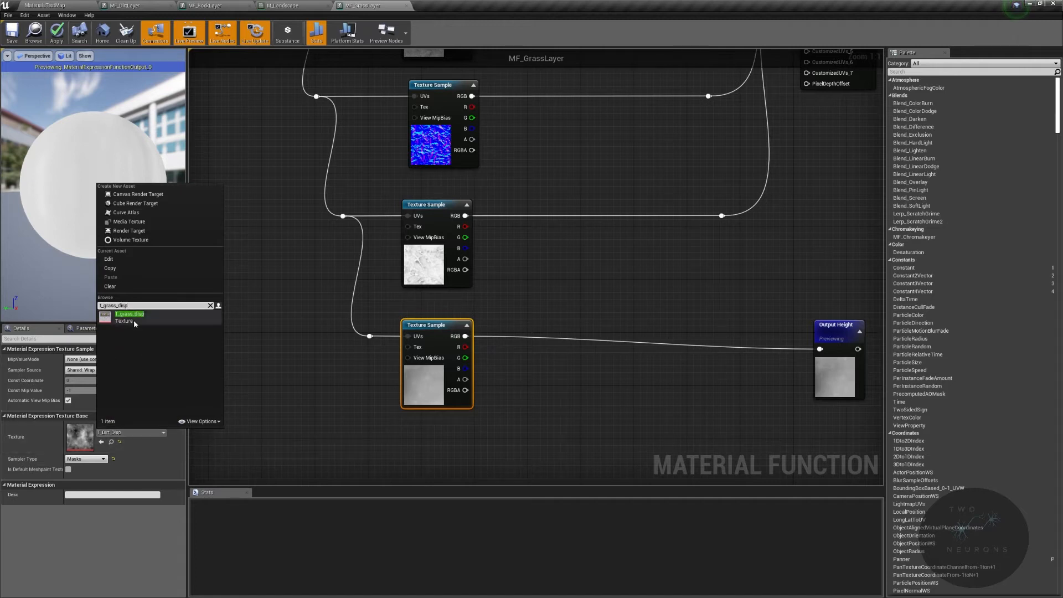
click(134, 325)
Set the texture of the unconnected sample beside the DirtUVTexCoord_NON input to T_grass_disp
right_drag(395, 463, 604, 174)
click(385, 394)
click(138, 433)
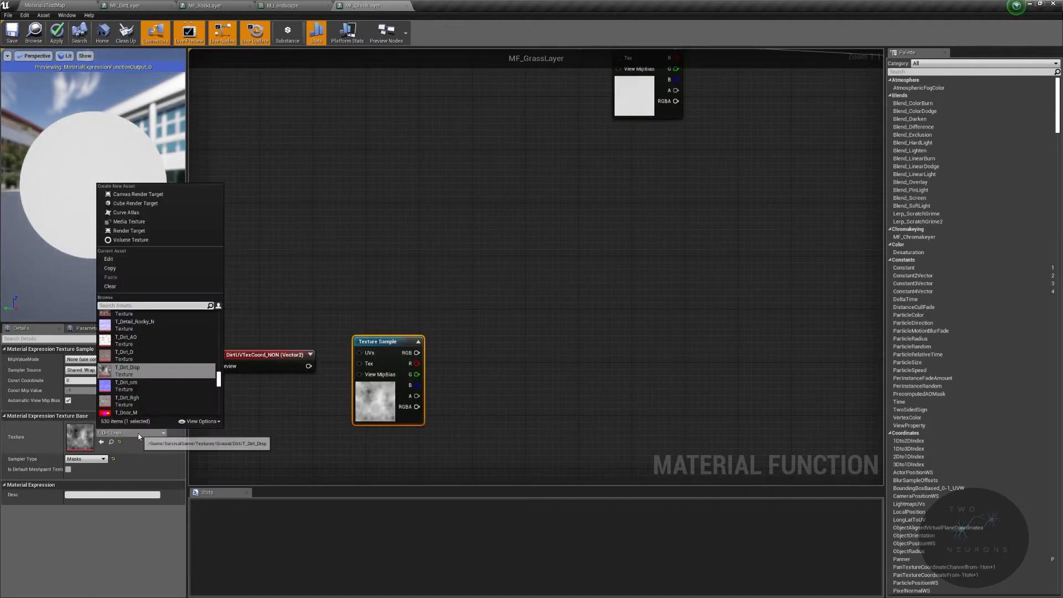
text(t_grass_disp)
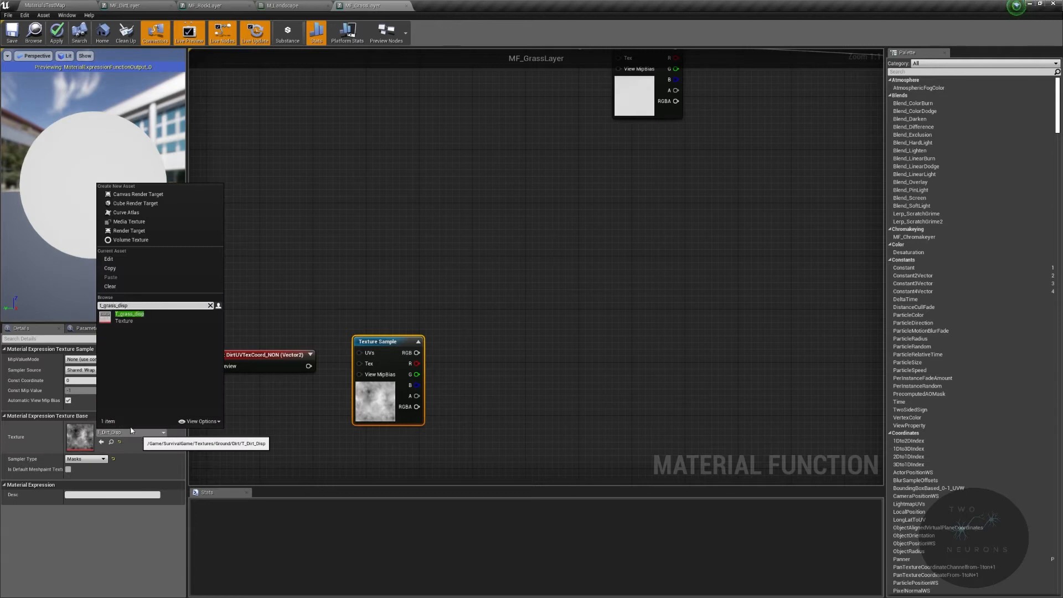
click(138, 316)
Shift the roughness, normal, ambient occlusion and height nodes with their reroutes down to make room below the BaseColor sample
right_drag(547, 252, 355, 484)
mouse_move(527, 484)
right_down()
mouse_move(470, 363)
mouse_move(532, 484)
right_up()
right_drag(658, 254, 659, 251)
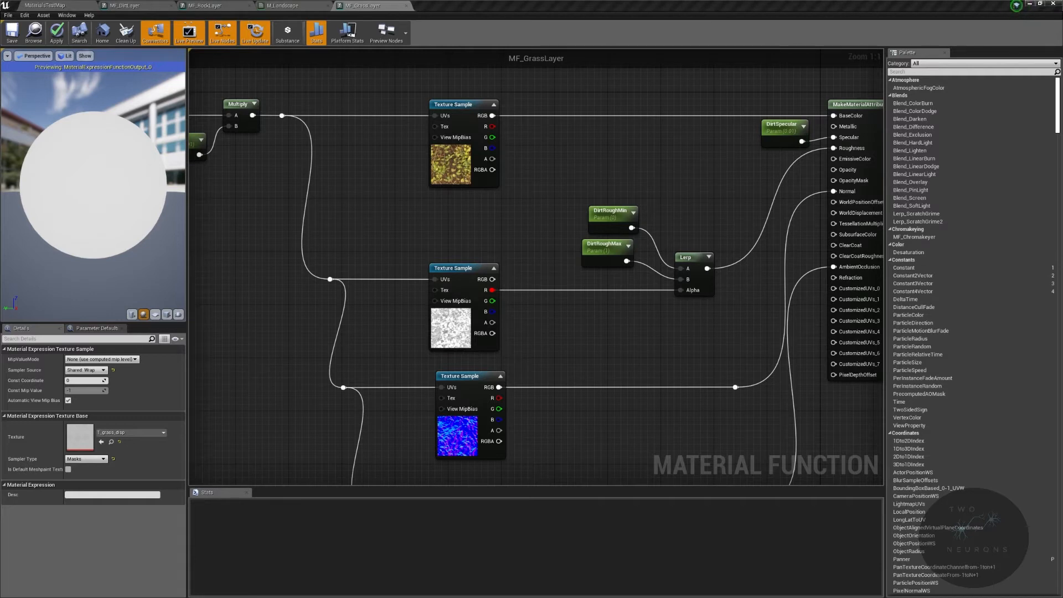
scroll(627, 218, down, 2)
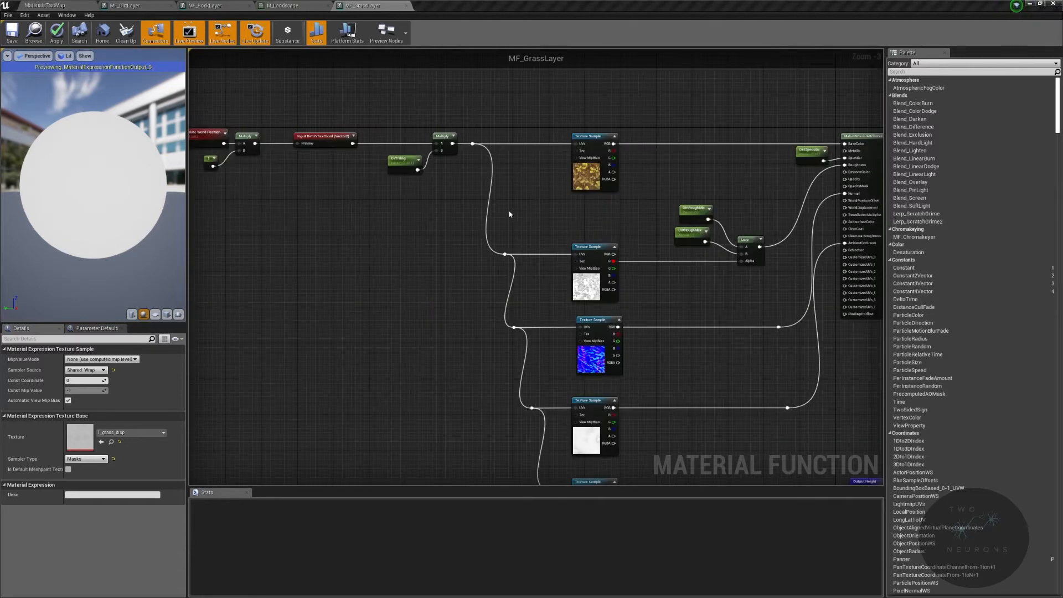
right_drag(510, 210, 446, 85)
scroll(426, 100, down, 4)
drag(394, 69, 570, 237)
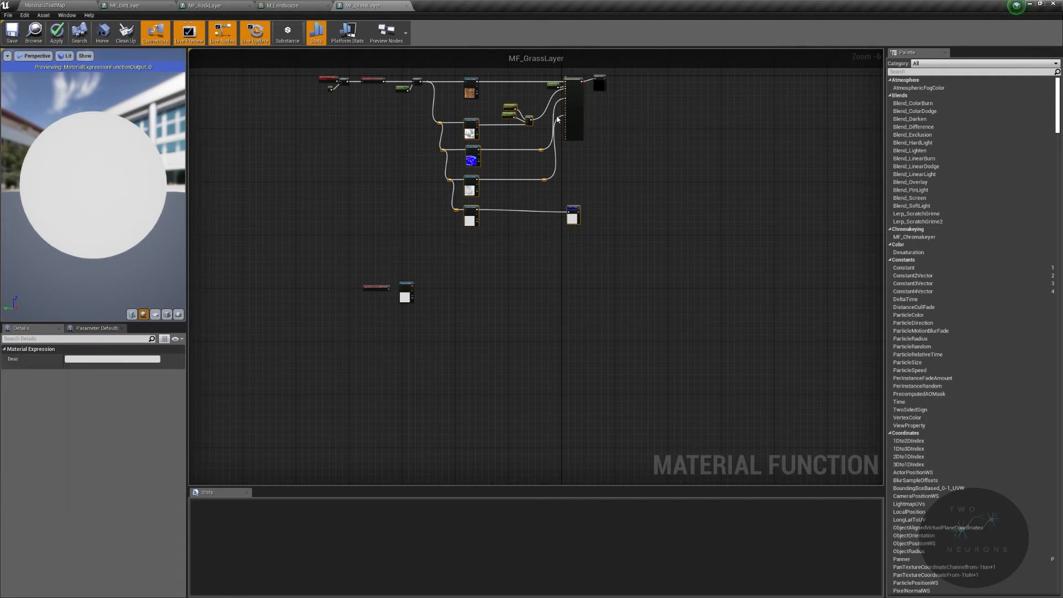
key(Down)
key(Down)
key(Down)
key(Down)
key(Down)
key(Down)
key(Down)
key(Down)
key(Down)
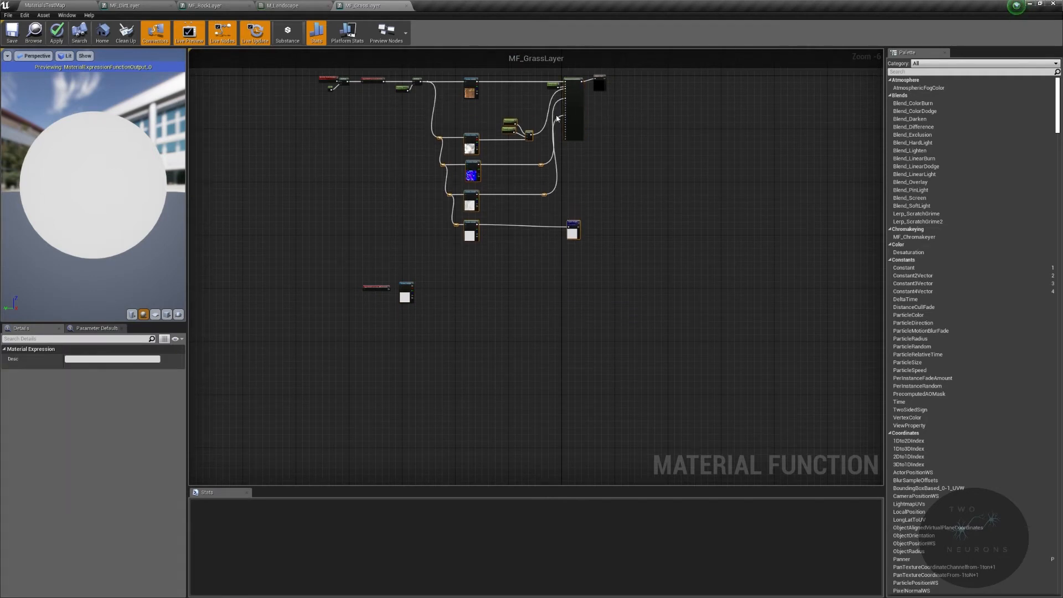
scroll(557, 117, up, 5)
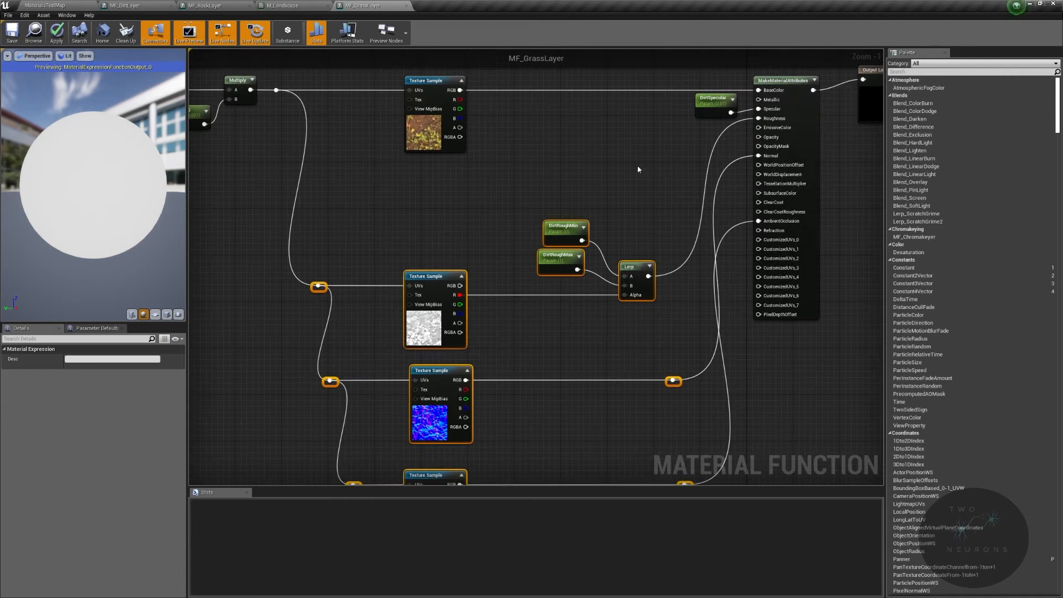
click(708, 100)
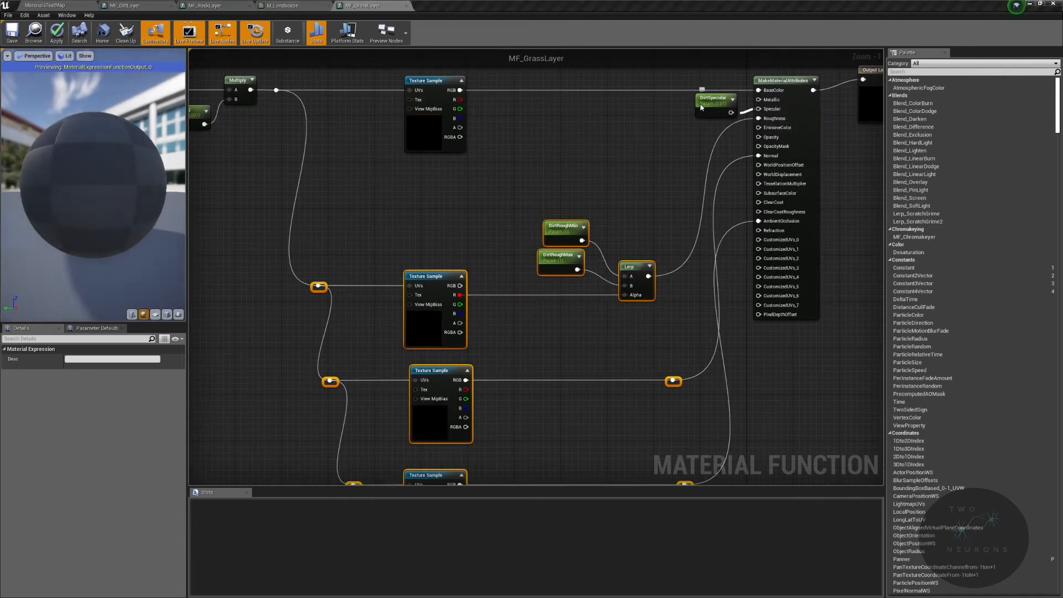
key(Delete)
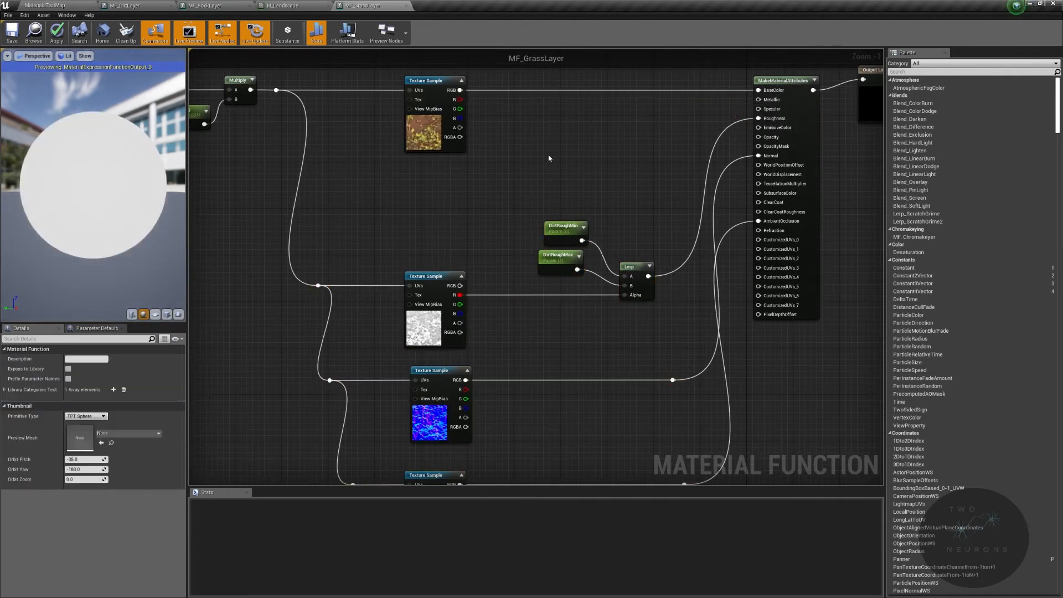
key(ctrl+z)
Place the DirtSpecular parameter beside the BaseColor sample, unconnected, rename it GrassSpecularMin and set its default value to 0
drag(714, 102, 510, 125)
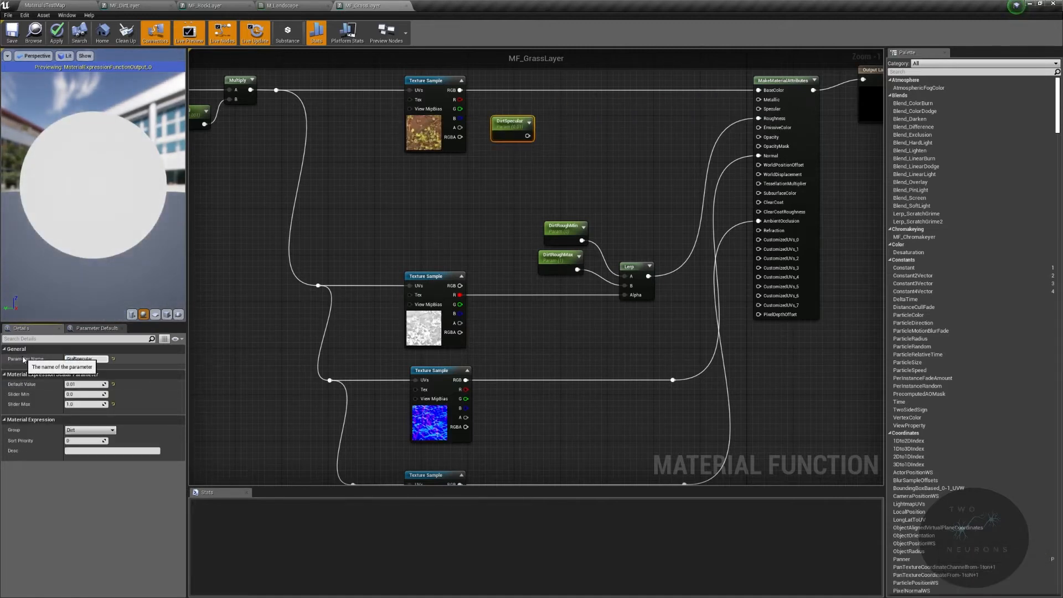
key(Return)
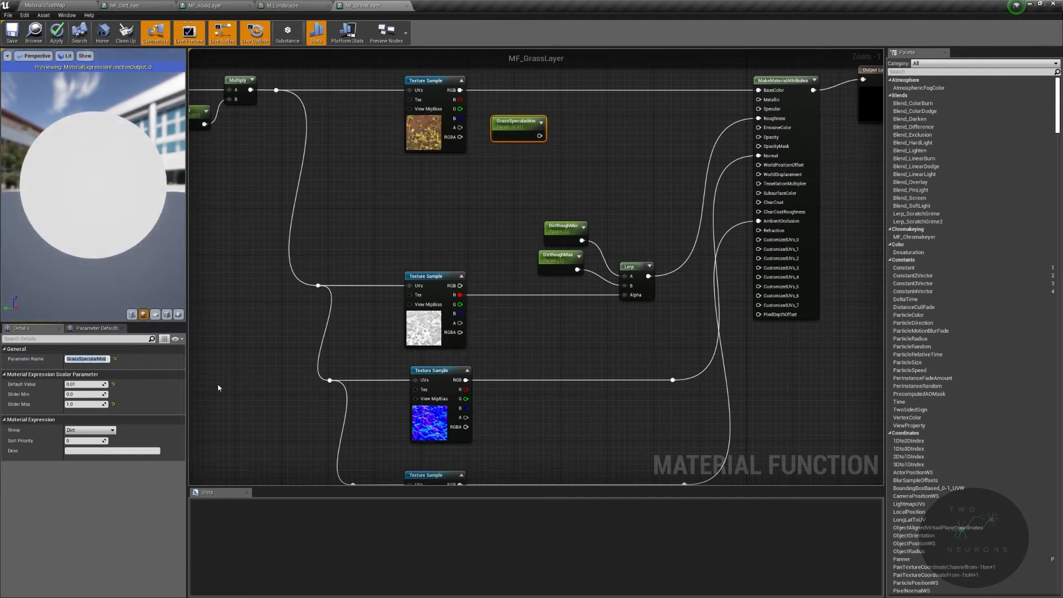
click(90, 383)
text(0)
key(Return)
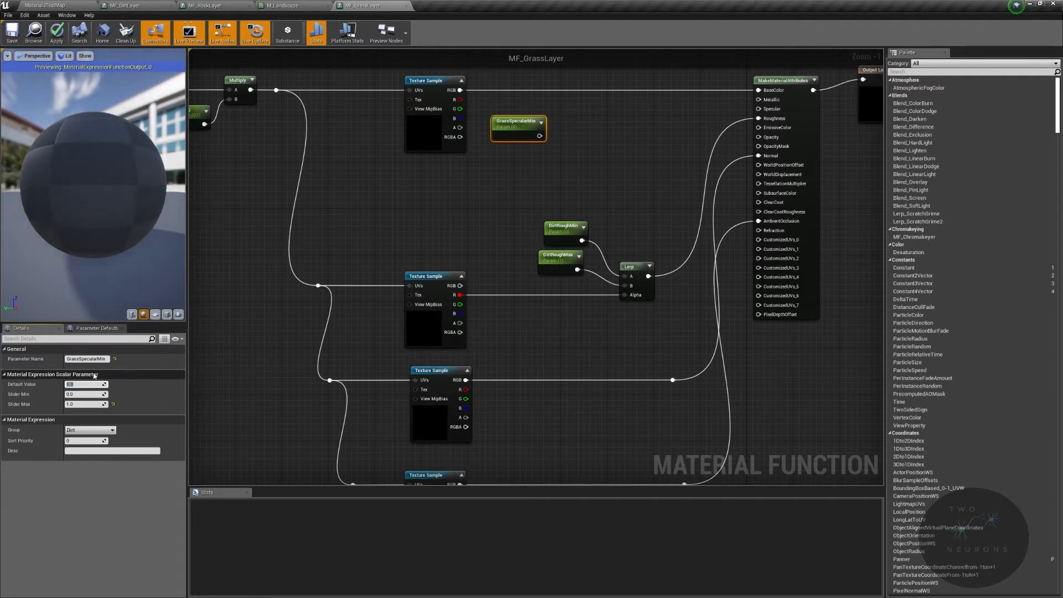
click(530, 158)
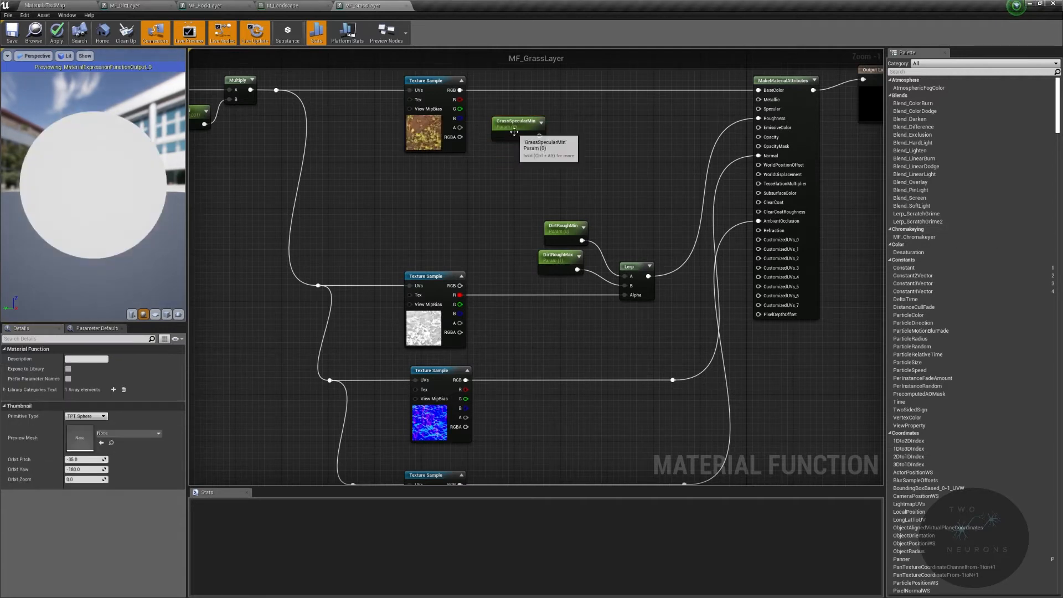
Duplicate GrassSpecularMin, name the copy GrassSpecularMax and set its default value to 1
click(518, 128)
key(ctrl+w)
drag(107, 359, 96, 359)
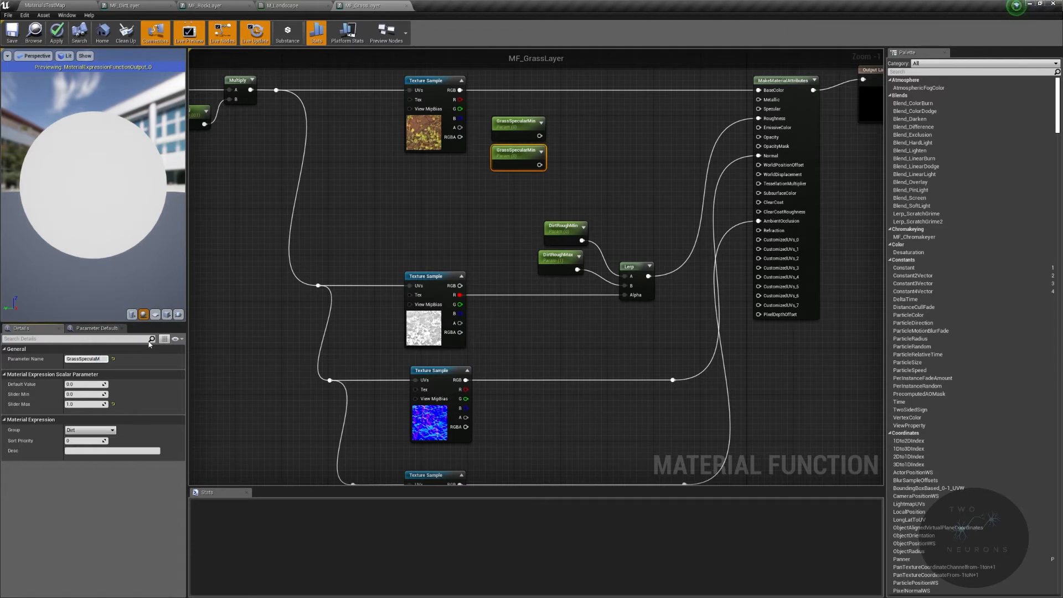
text(Max)
key(Return)
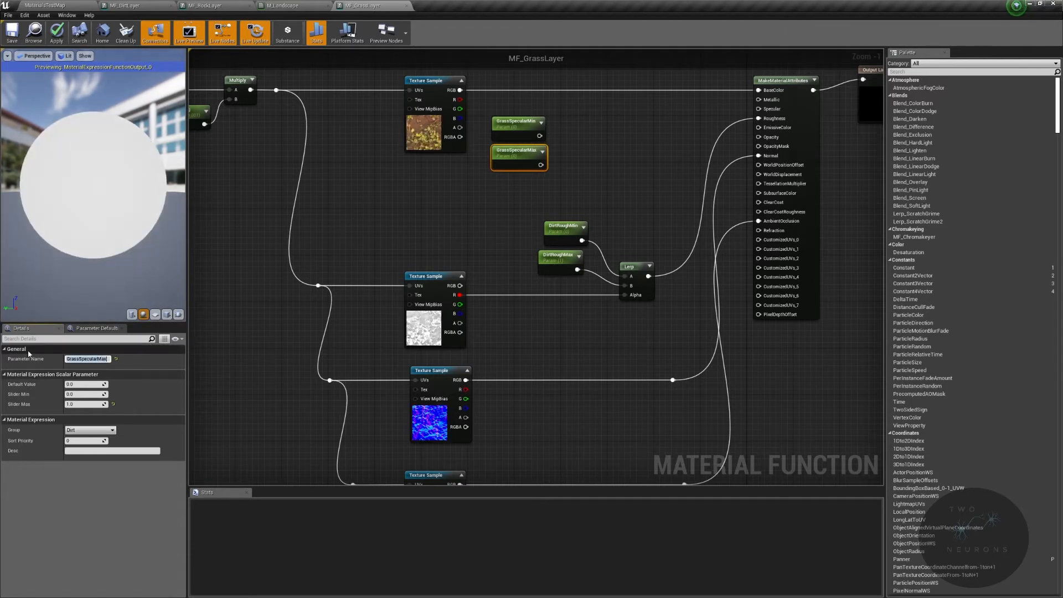
click(92, 384)
text(1)
key(Return)
Assign both GrassSpecularMax and GrassSpecularMin to a parameter group named Grass
click(75, 430)
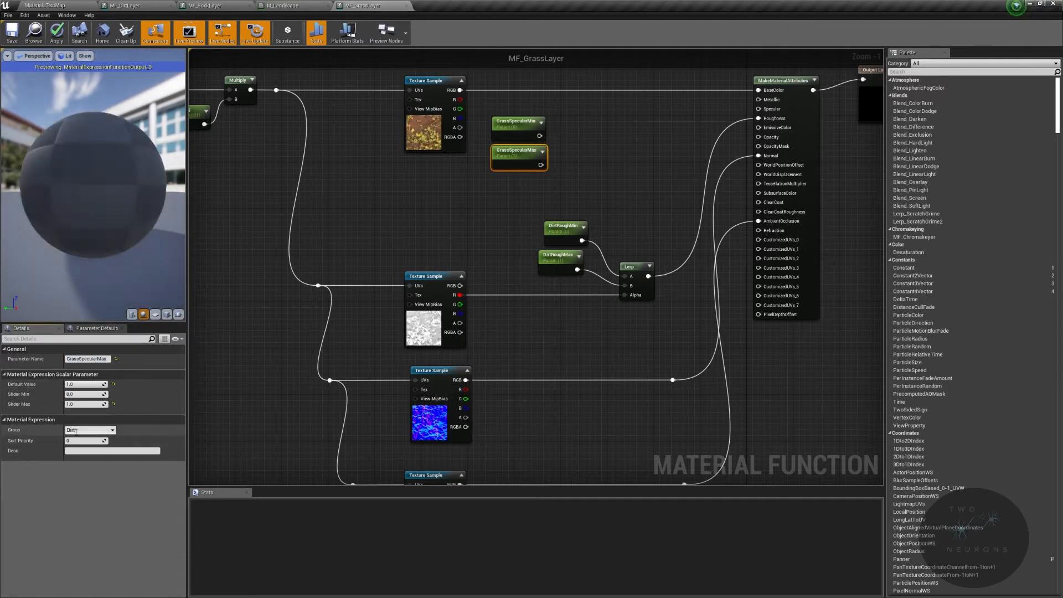
text(Grass)
key(Return)
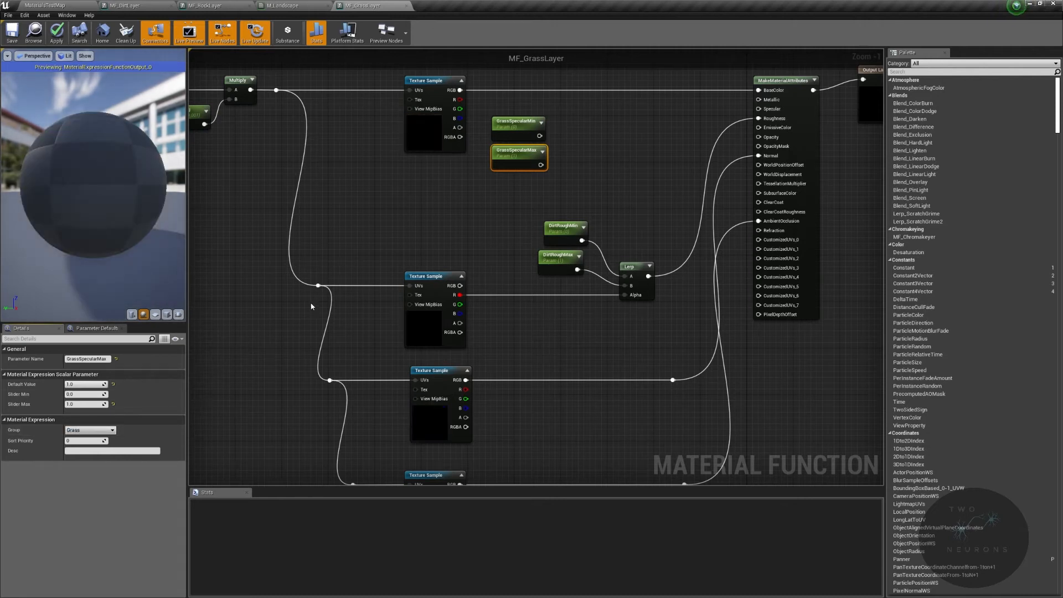
click(527, 121)
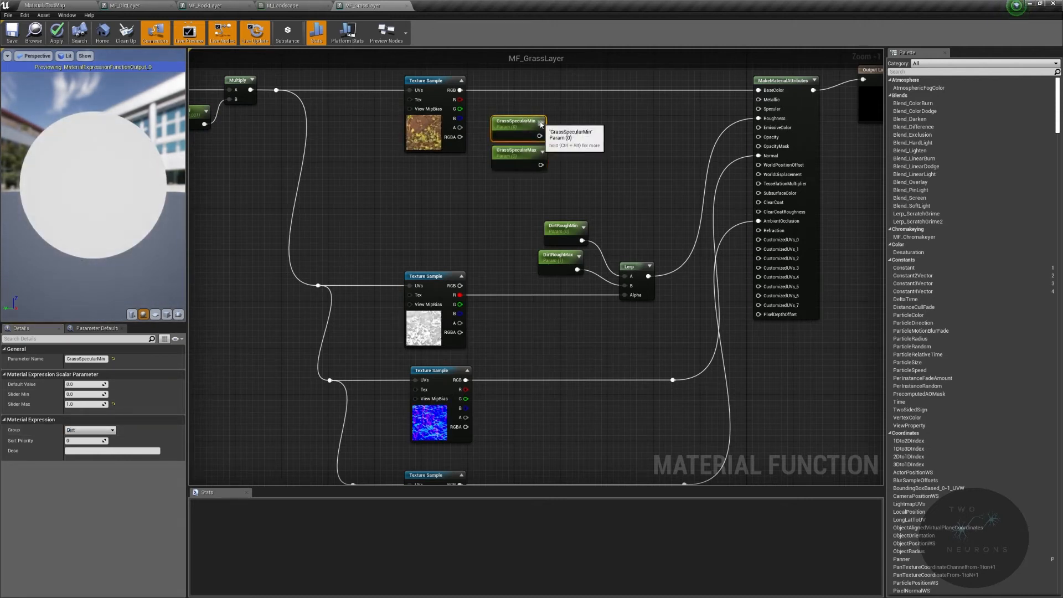
click(111, 430)
click(103, 445)
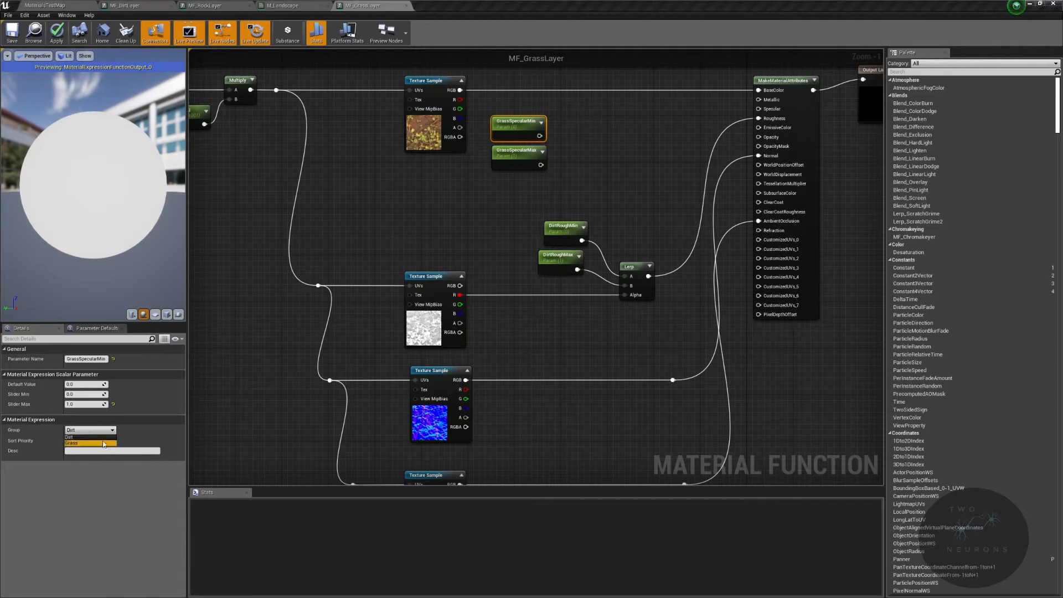
Add a LinearInterpolate node with GrassSpecularMin into A and GrassSpecularMax into B, and connect its output to Specular
drag(540, 135, 587, 139)
text(lerp)
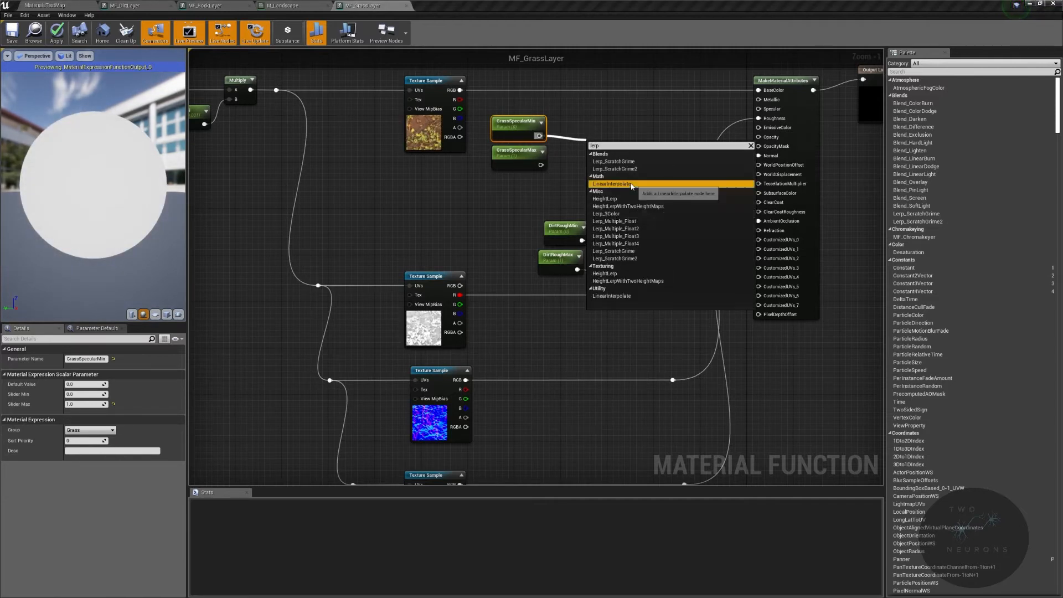
click(611, 184)
drag(541, 165, 760, 109)
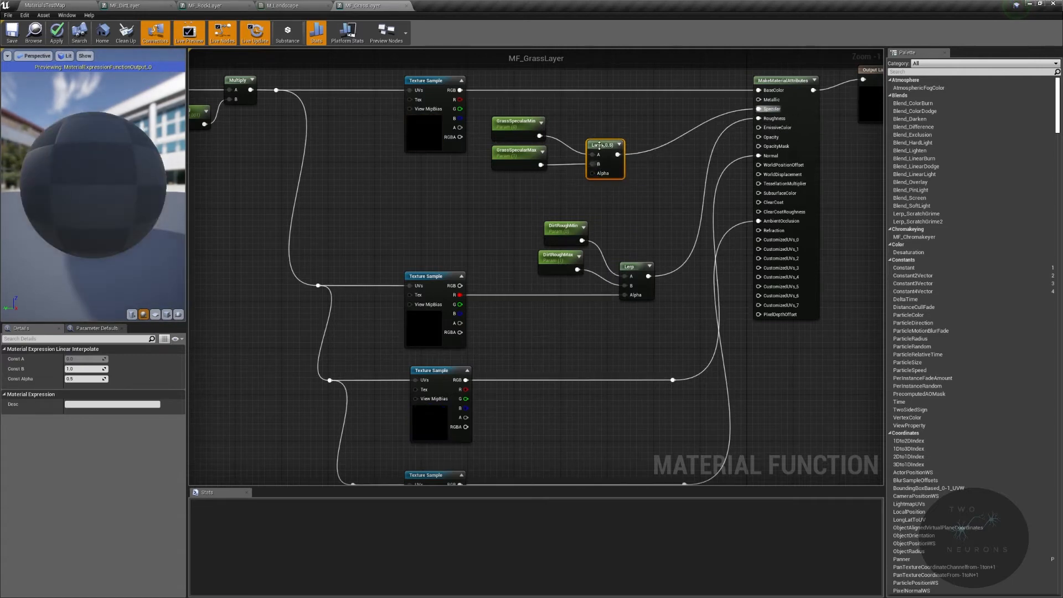
drag(601, 150, 588, 133)
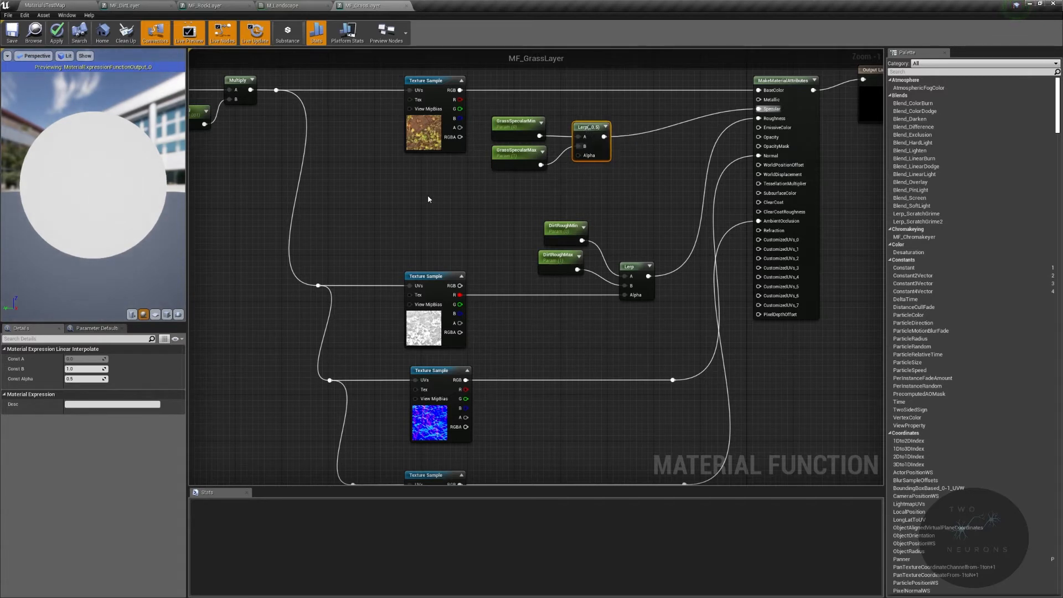
Duplicate the BaseColor texture sample, place the copy below it and search for a t_grass_s texture for the copy
click(425, 103)
key(ctrl+c)
key(ctrl+v)
drag(450, 199, 453, 183)
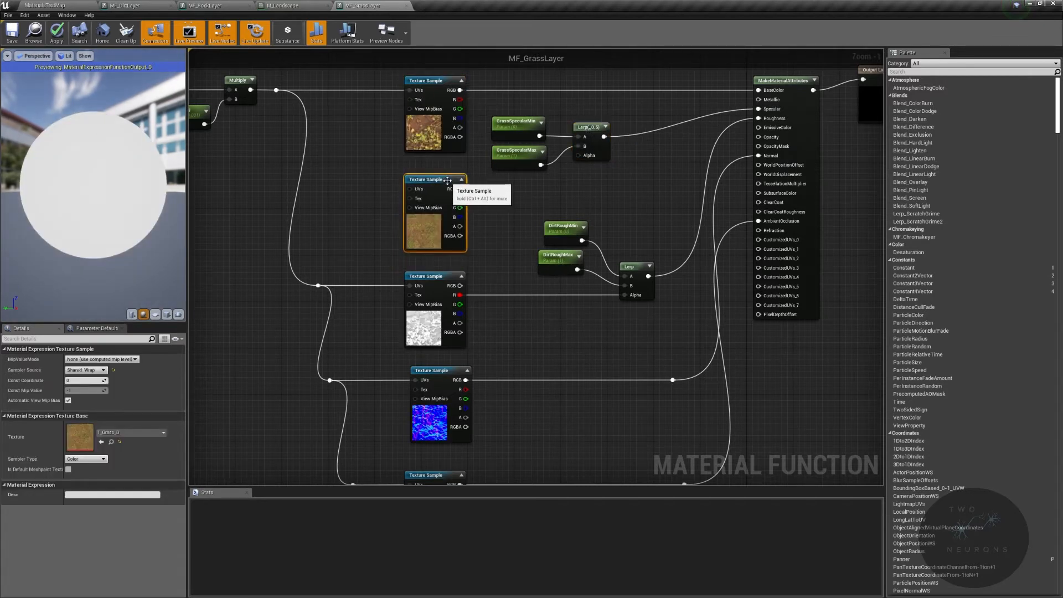
click(133, 433)
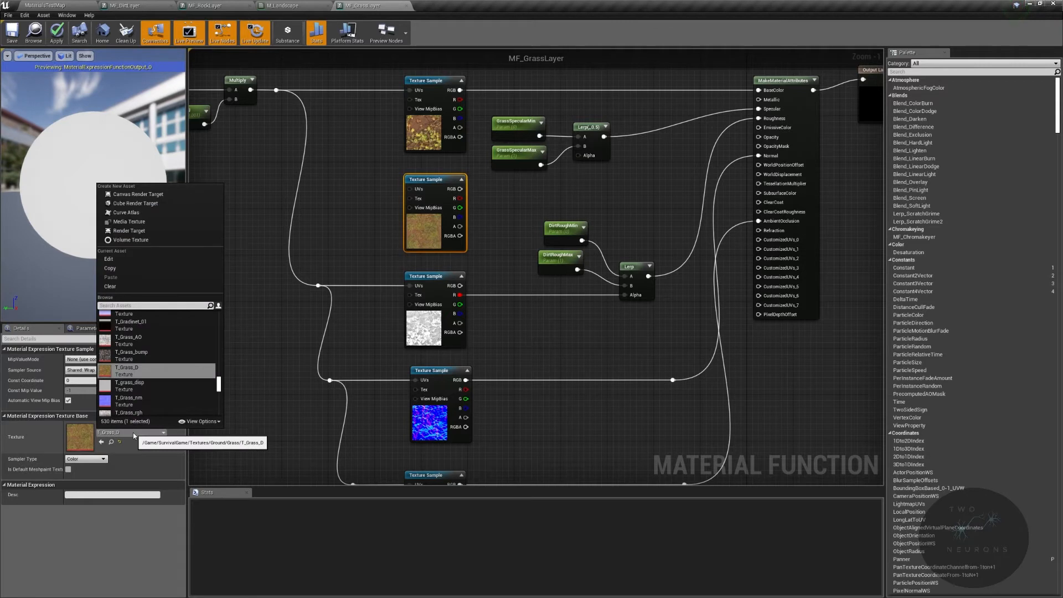
text(t_gras)
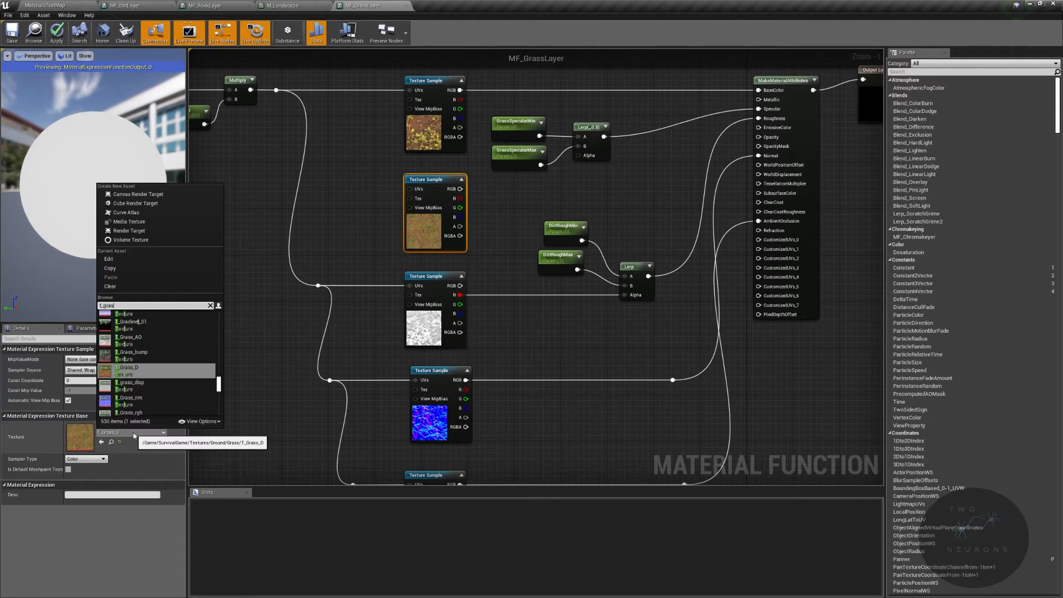
text(s_s)
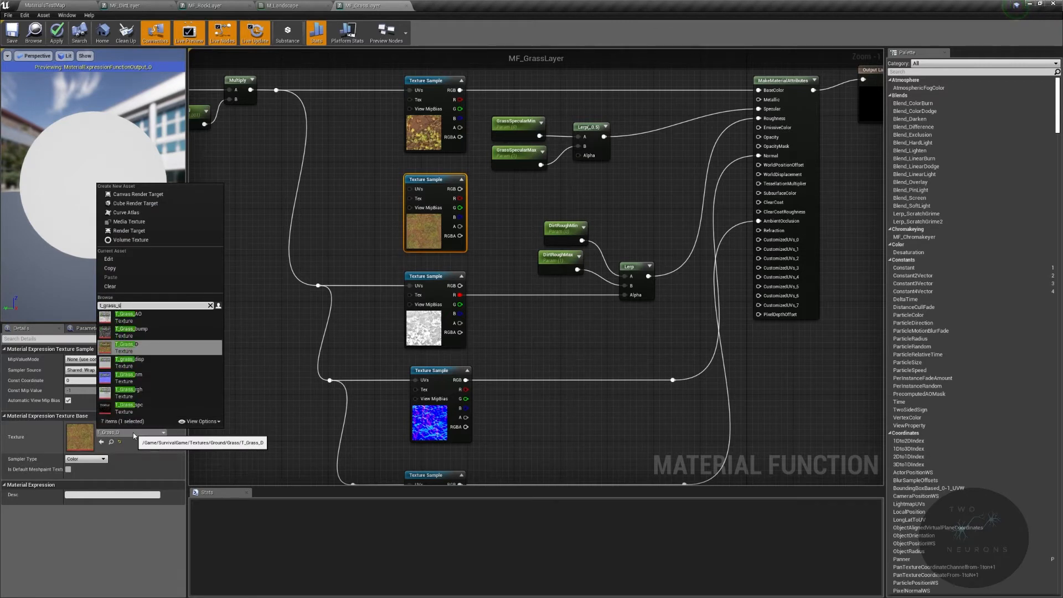
Assign the T_Grass_spc texture to the selected texture sample
text(pc)
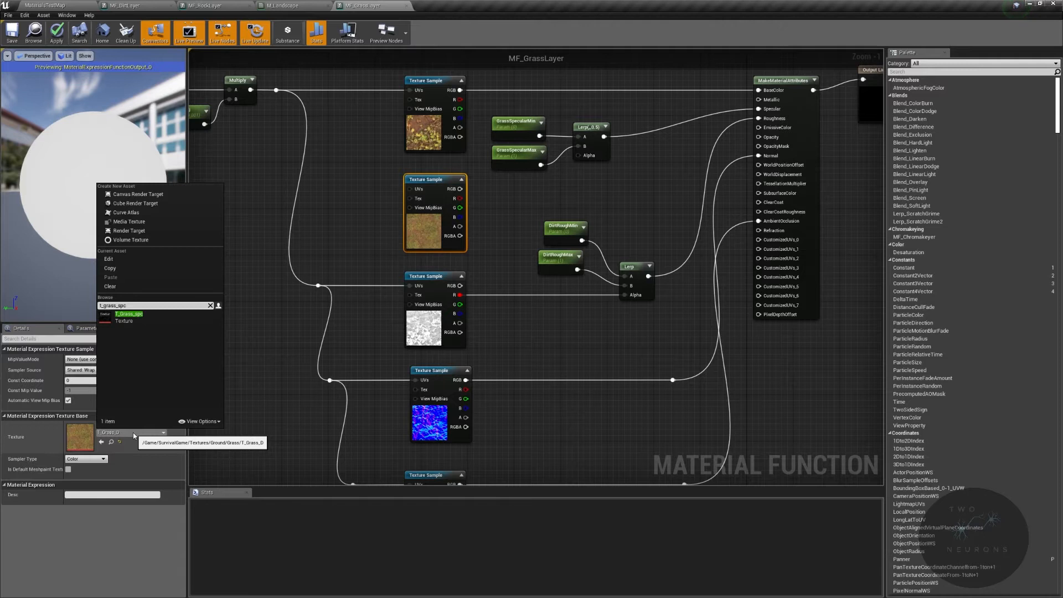
click(149, 318)
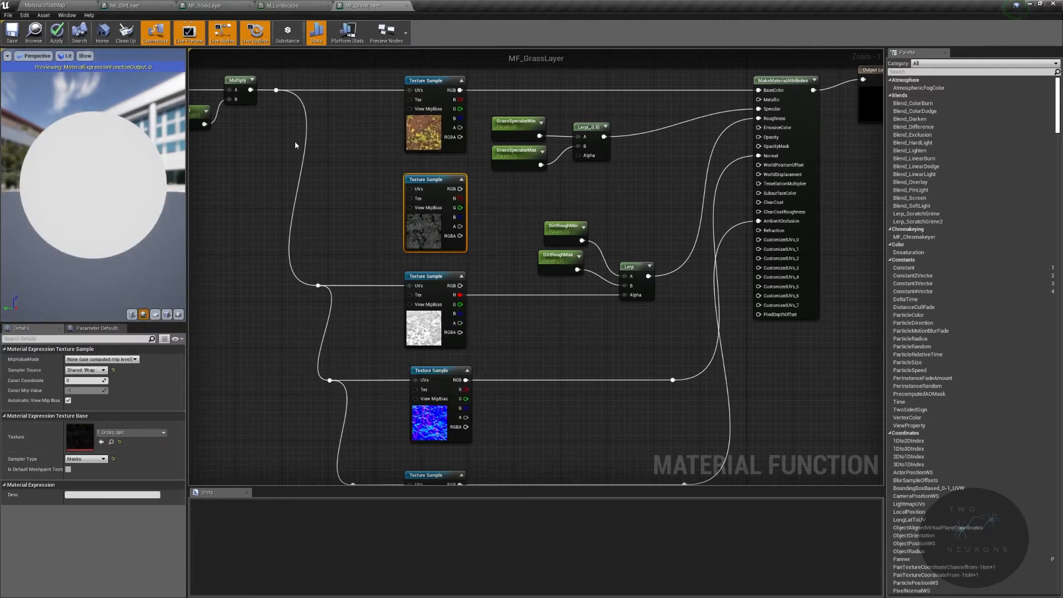
Nudge the reroute nodes feeding the lower texture samples' UVs slightly left
right_drag(310, 245, 373, 104)
scroll(377, 116, down, 2)
drag(352, 115, 425, 391)
key(Left)
key(Left)
scroll(427, 391, up, 3)
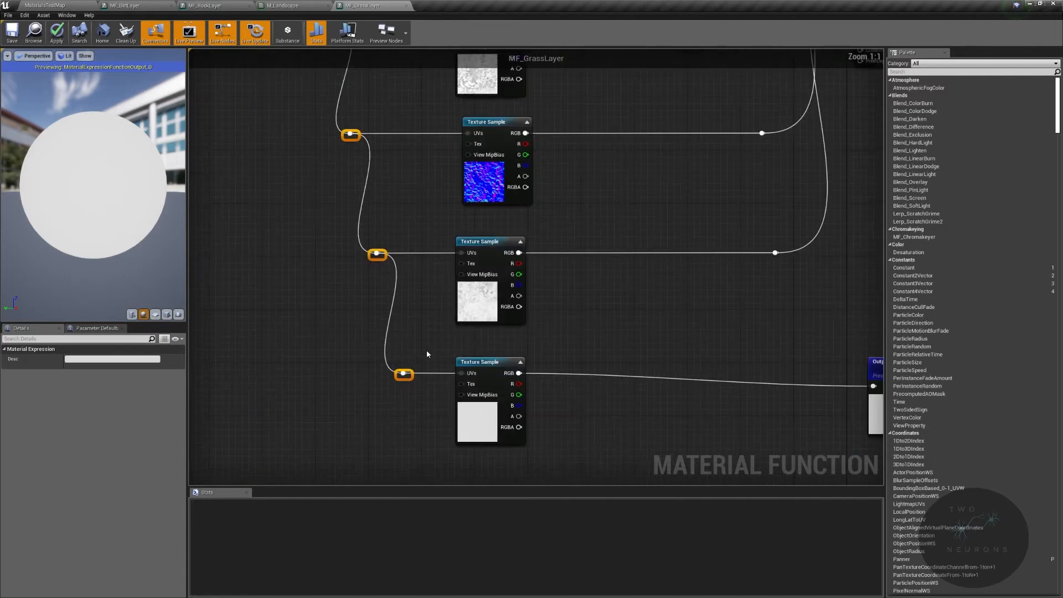
Insert a reroute node on the UV wire between the first two reroute nodes, above the specular texture sample's level
right_drag(432, 271, 477, 593)
click(382, 262)
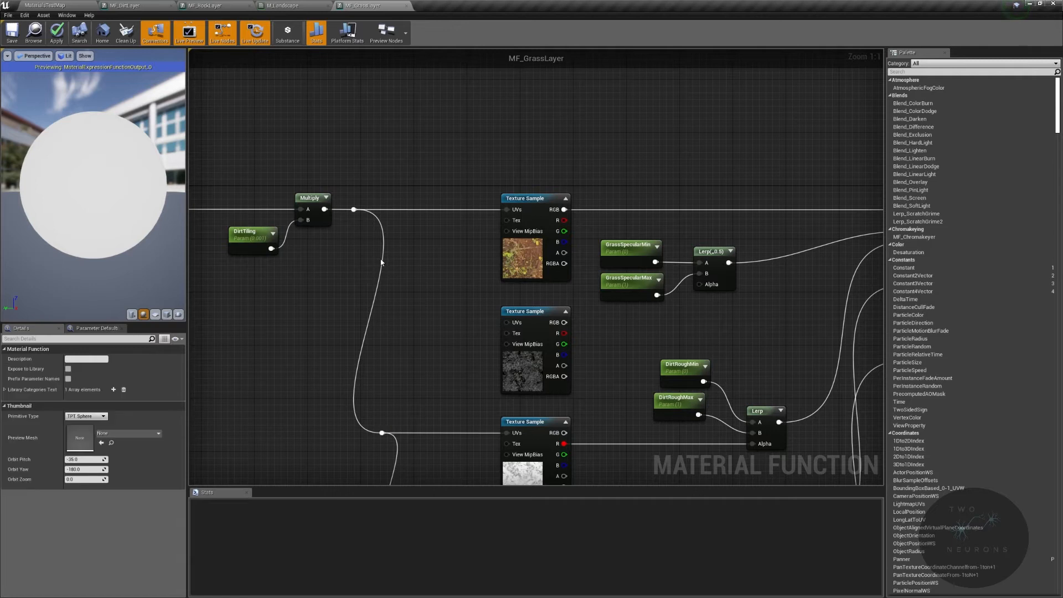
double_click(382, 262)
drag(384, 261, 397, 299)
click(365, 276)
mouse_move(383, 262)
mouse_down()
mouse_move(380, 281)
mouse_move(382, 263)
mouse_up()
click(382, 263)
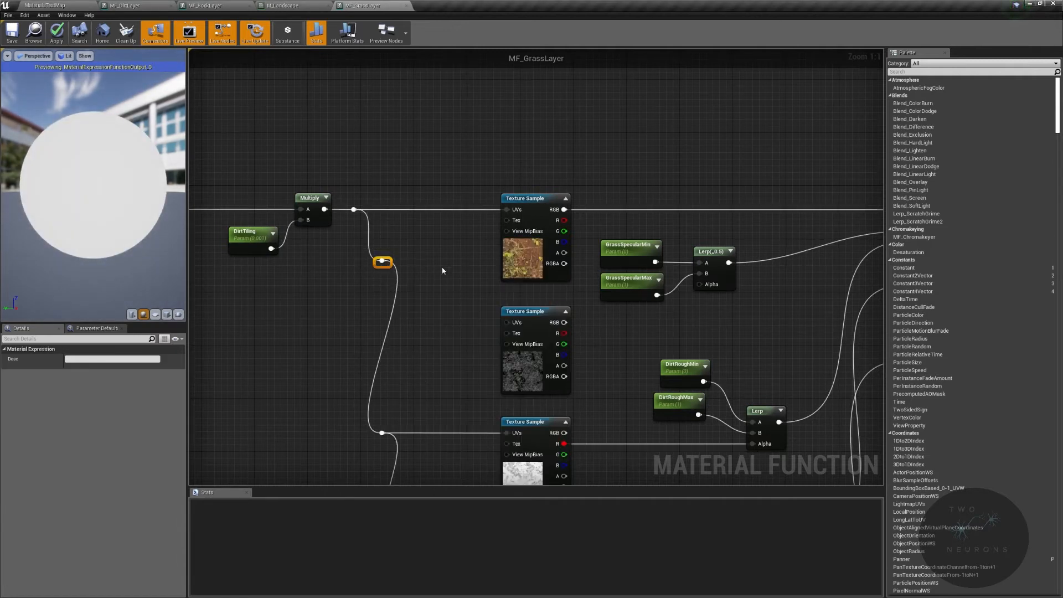
Lower the new reroute node to the specular texture sample's UVs level and connect it to that input
key(Down)
key(Down)
key(Down)
key(Down)
key(Down)
key(Down)
key(Down)
key(Down)
key(Down)
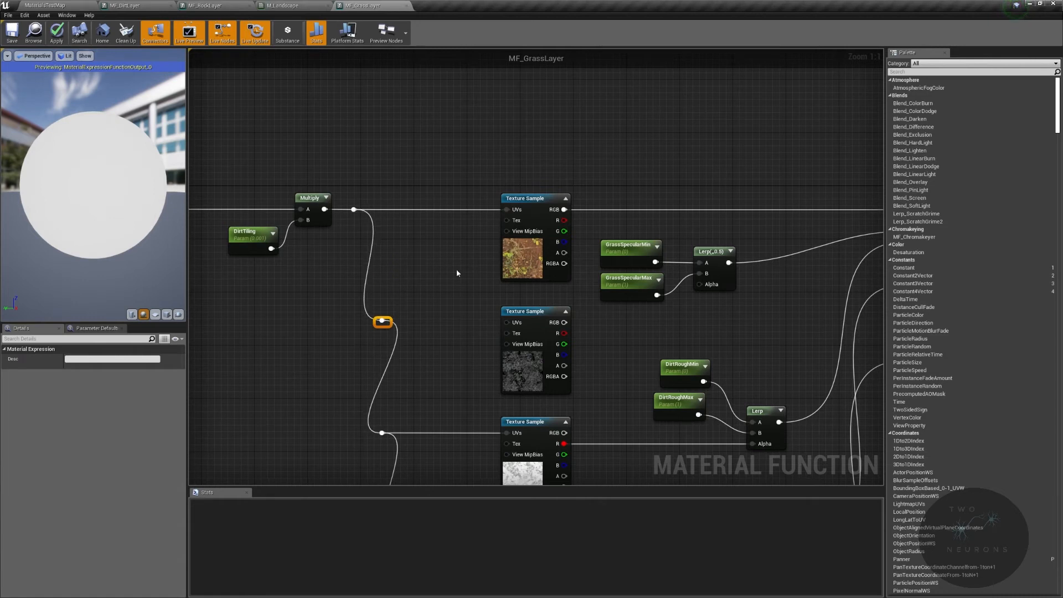
drag(383, 321, 507, 322)
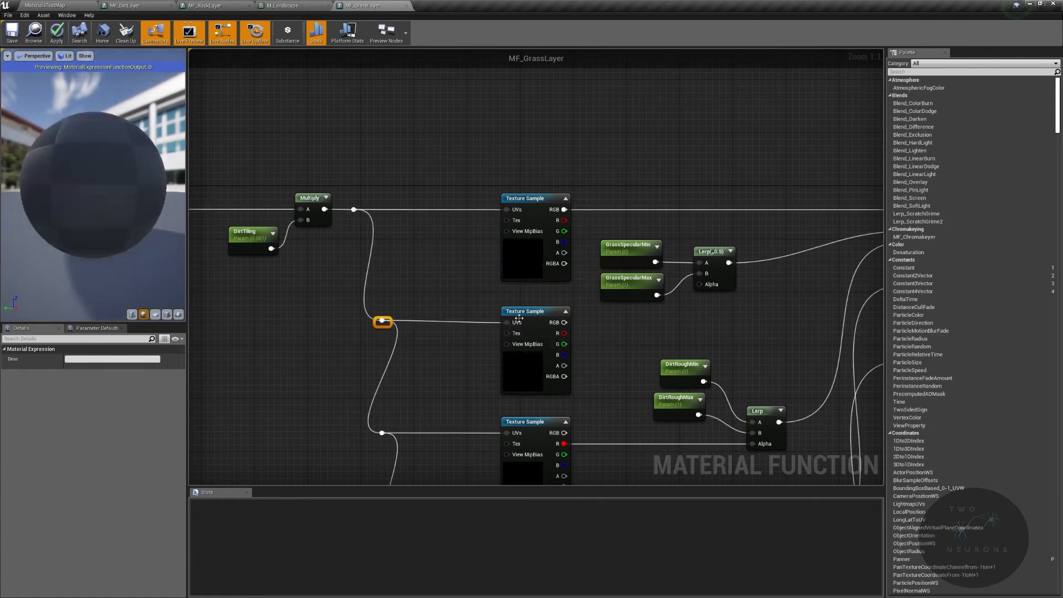
Straighten the connection between the new reroute node and the specular texture sample, and shift both slightly down
drag(351, 308, 560, 349)
key(q)
key(Down)
key(Down)
key(Down)
key(Up)
Connect the specular texture sample's R output to the Alpha input of the GrassSpecular Lerp
right_drag(610, 316, 469, 180)
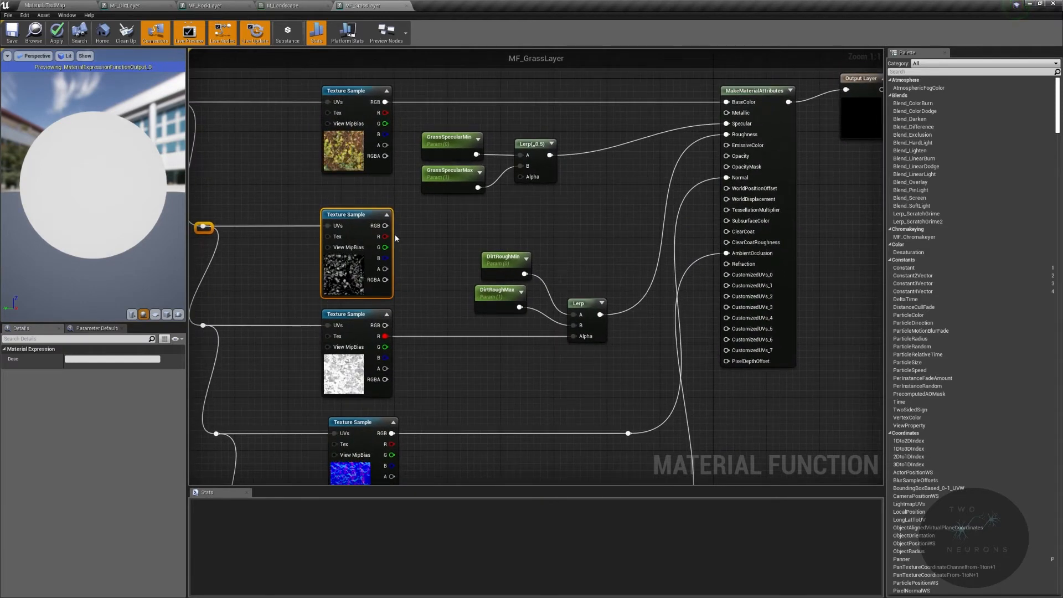
drag(391, 237, 532, 178)
right_drag(473, 244, 523, 0)
scroll(459, 126, down, 2)
right_drag(479, 144, 730, 483)
scroll(734, 244, up, 2)
Add a reroute node to the specular Alpha wire and align it with the texture sample's R output
double_click(572, 252)
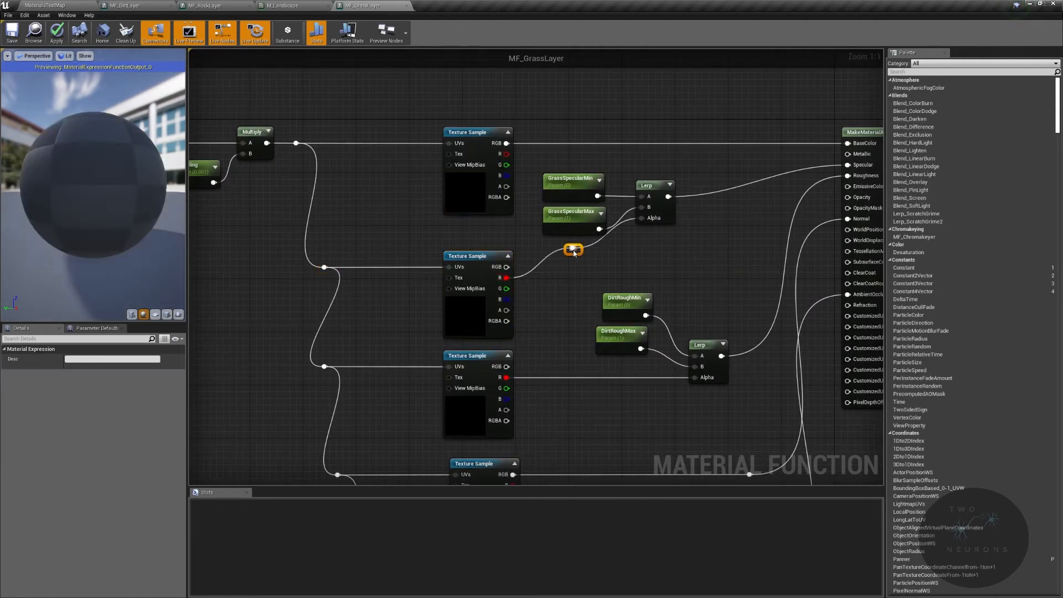
drag(571, 252, 561, 287)
drag(314, 240, 558, 295)
Rename the DirtRoughMin parameter to GrassRoughMin and put it in the Grass group
click(615, 299)
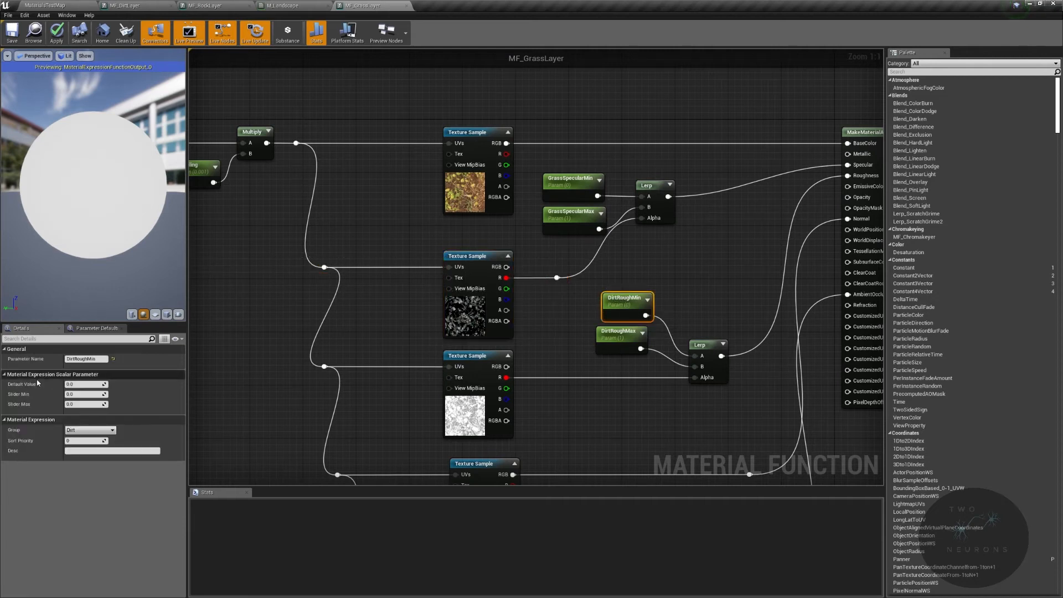
drag(73, 359, 54, 354)
text(Grass)
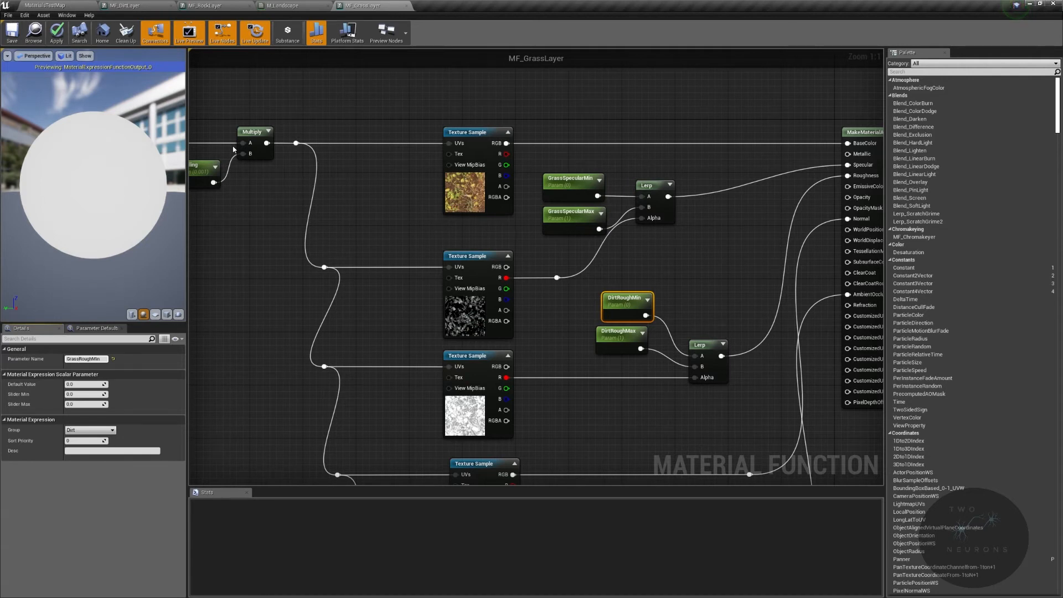
key(Return)
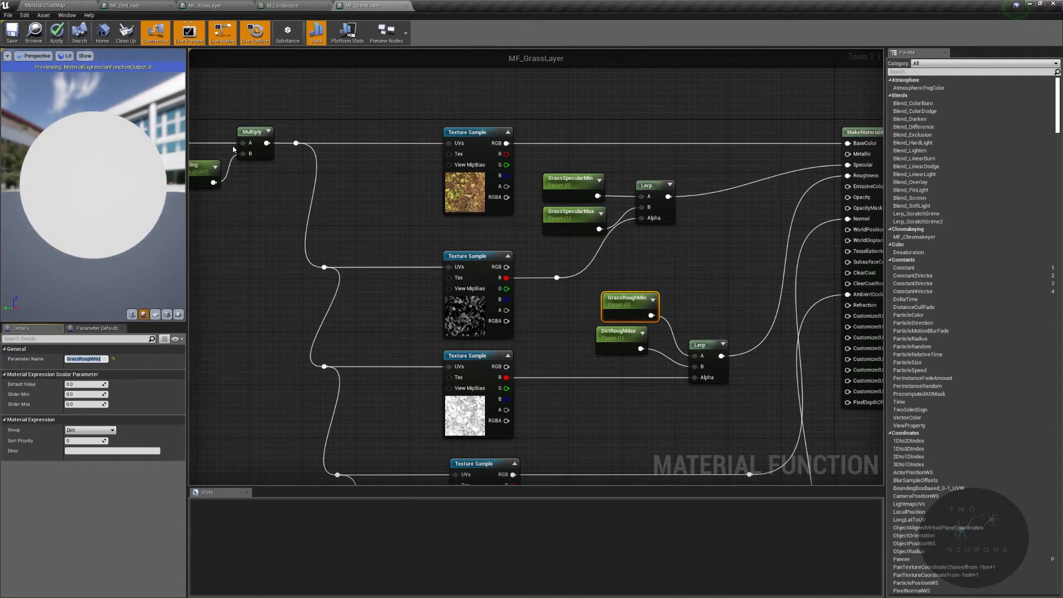
right_drag(377, 71, 633, 87)
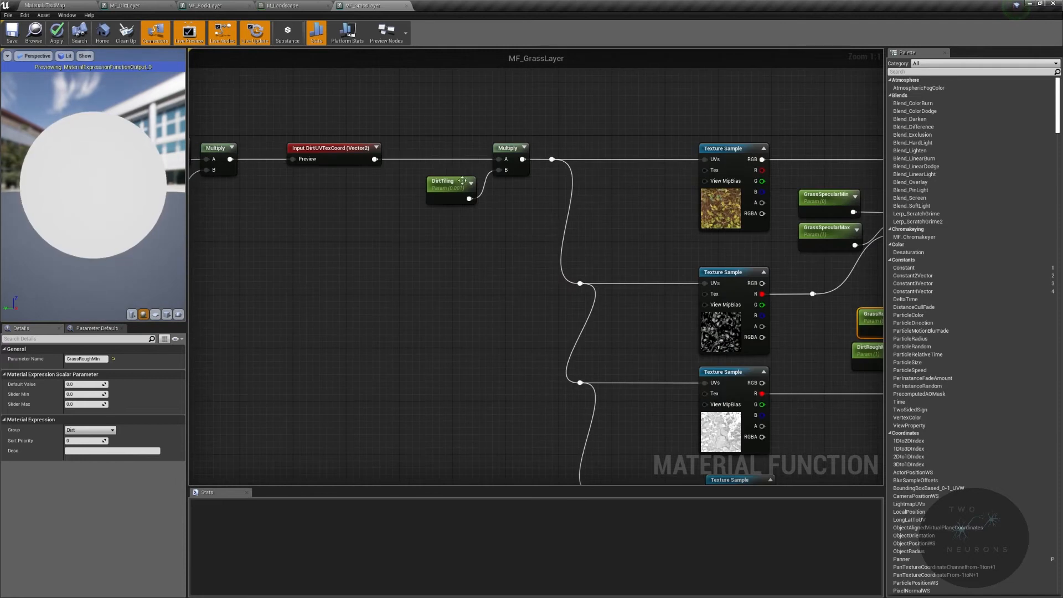
right_drag(655, 127, 539, 129)
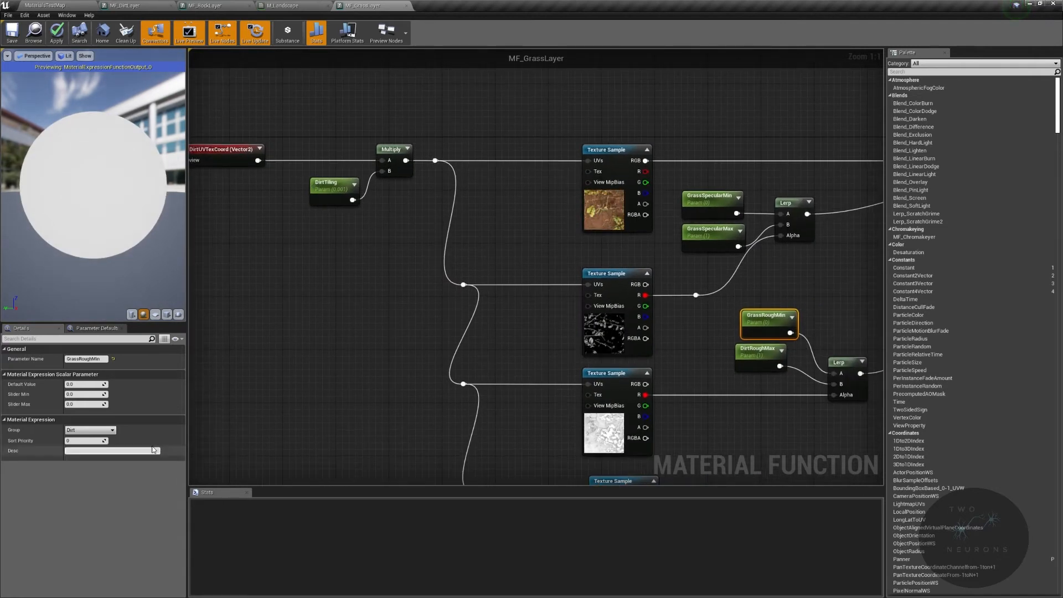
click(112, 430)
click(71, 443)
Rename the DirtRoughMax parameter to GrassRoughMax and put it in the Grass group
right_drag(736, 357, 595, 333)
click(598, 331)
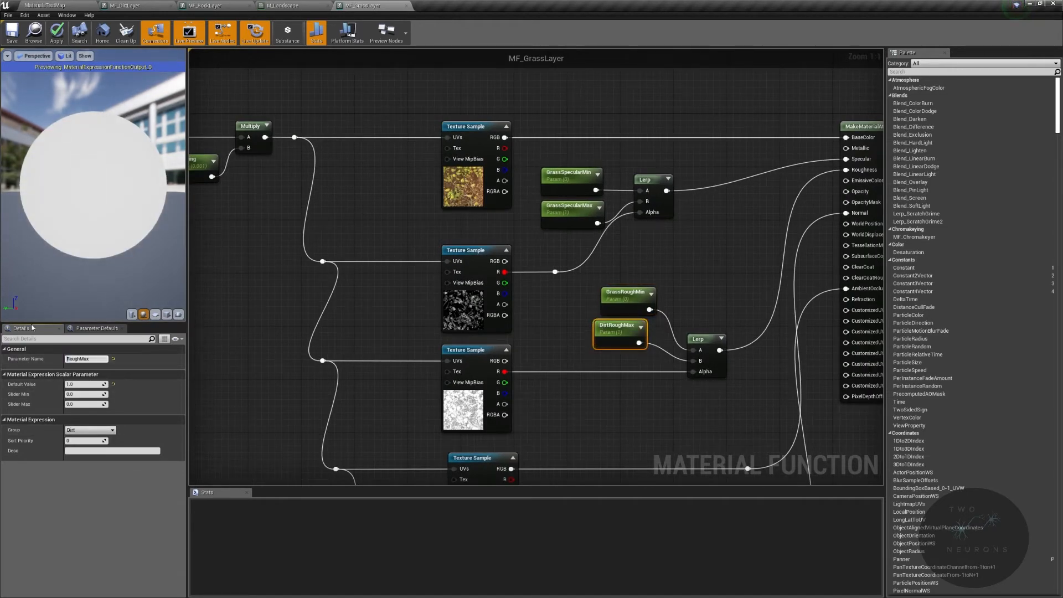
text(s)
key(Return)
click(89, 431)
click(94, 443)
Rename the DirtTiling parameter to GrassTiling and put it in the Grass group
right_drag(287, 199, 517, 307)
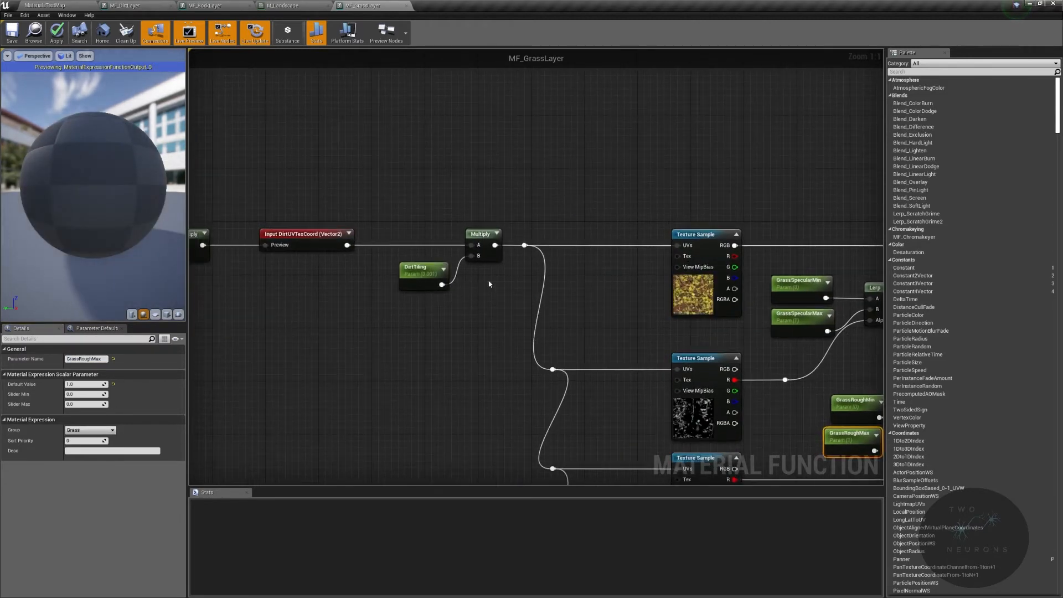
click(419, 275)
drag(74, 358, 31, 357)
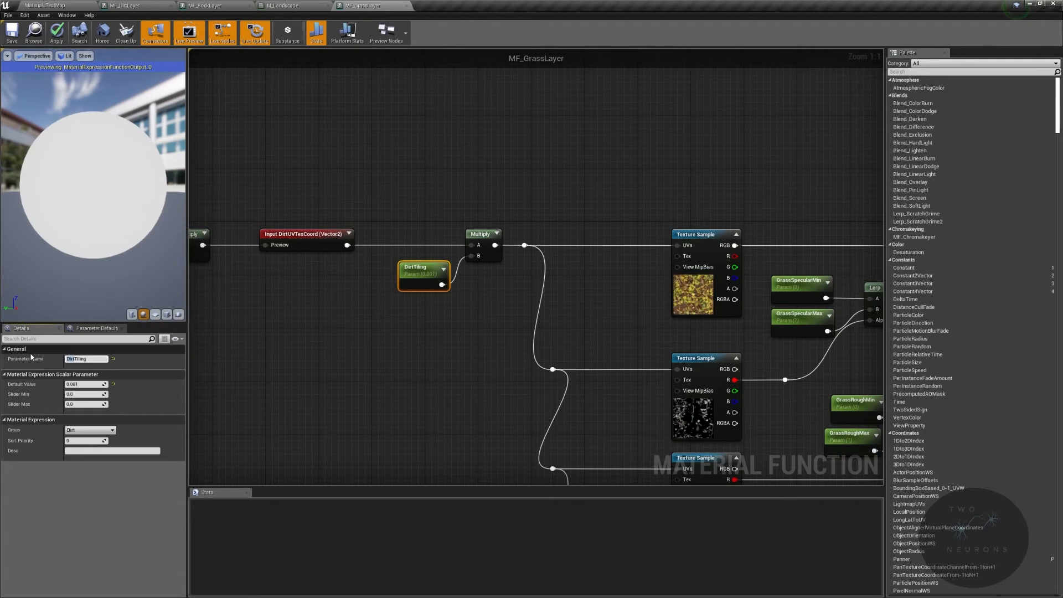
text(Grass)
key(Return)
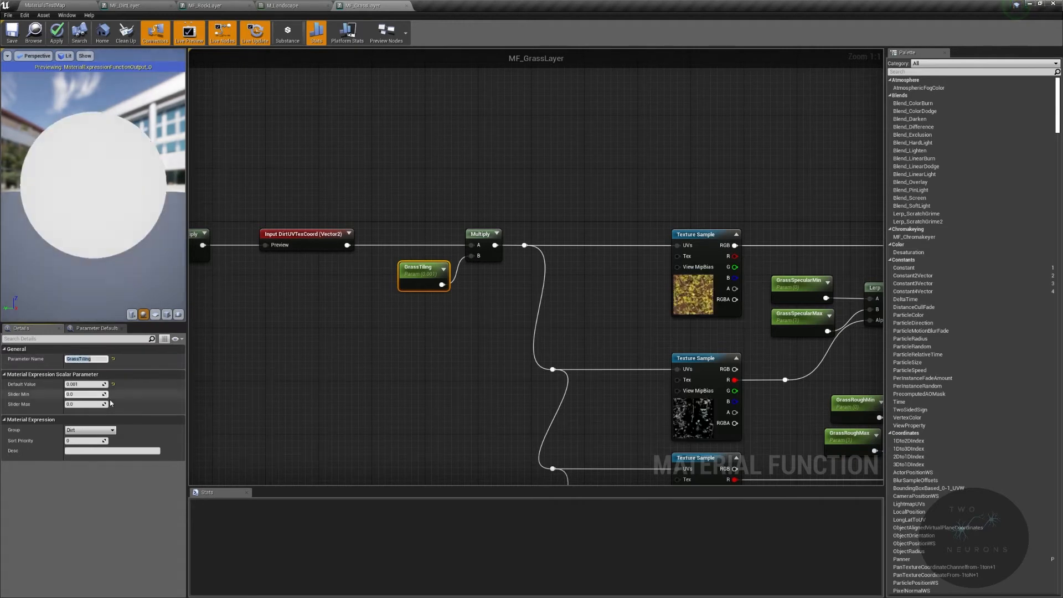
click(90, 430)
click(99, 443)
Review the function's parameter defaults, set the GrassTiling default value to 0.01 and apply the changes
right_drag(191, 283, 250, 50)
right_drag(836, 406, 573, 547)
click(95, 327)
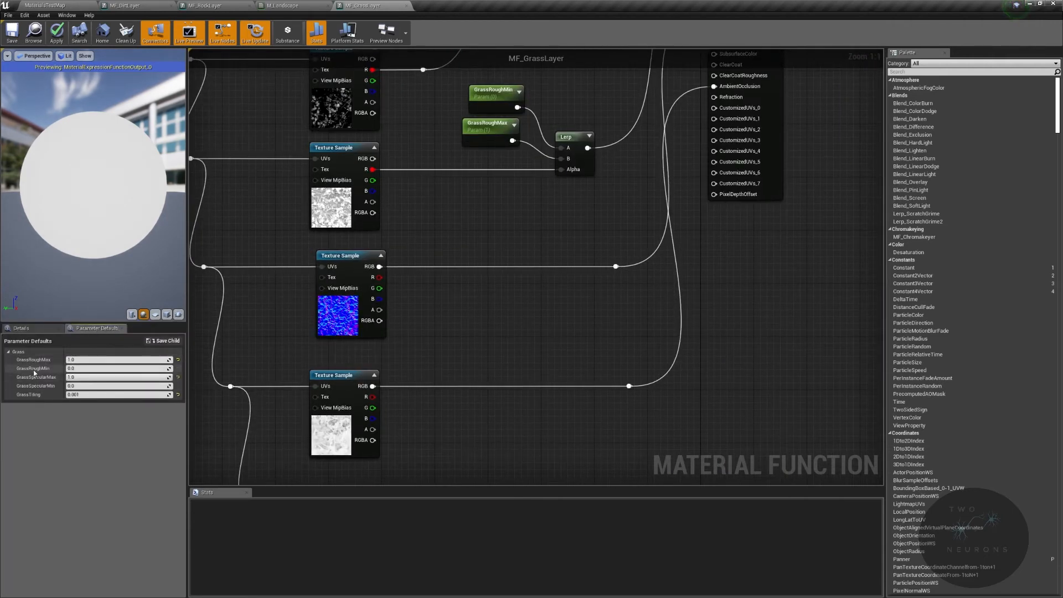
click(49, 395)
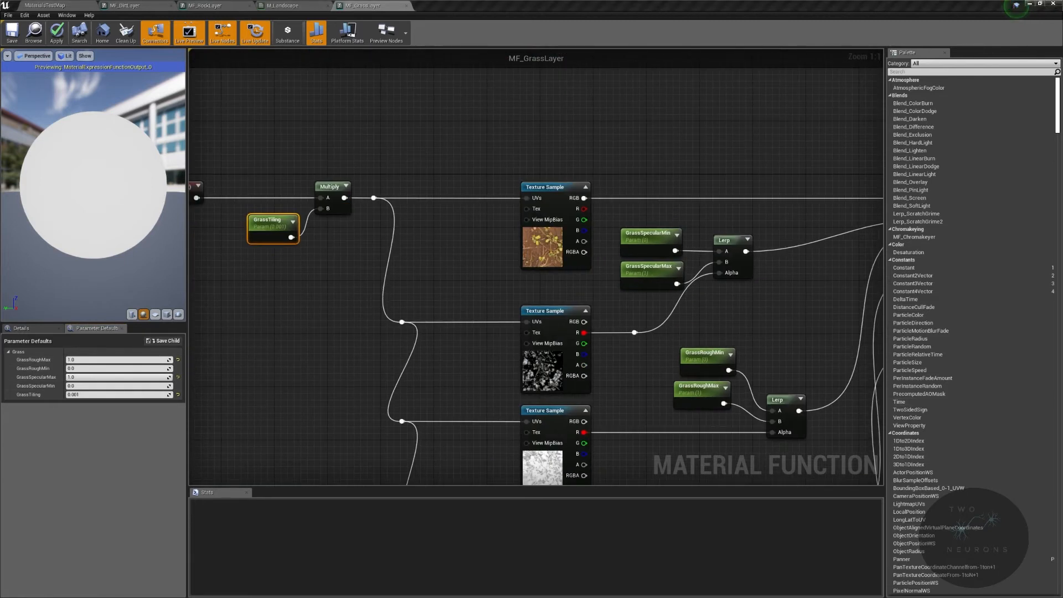
click(271, 237)
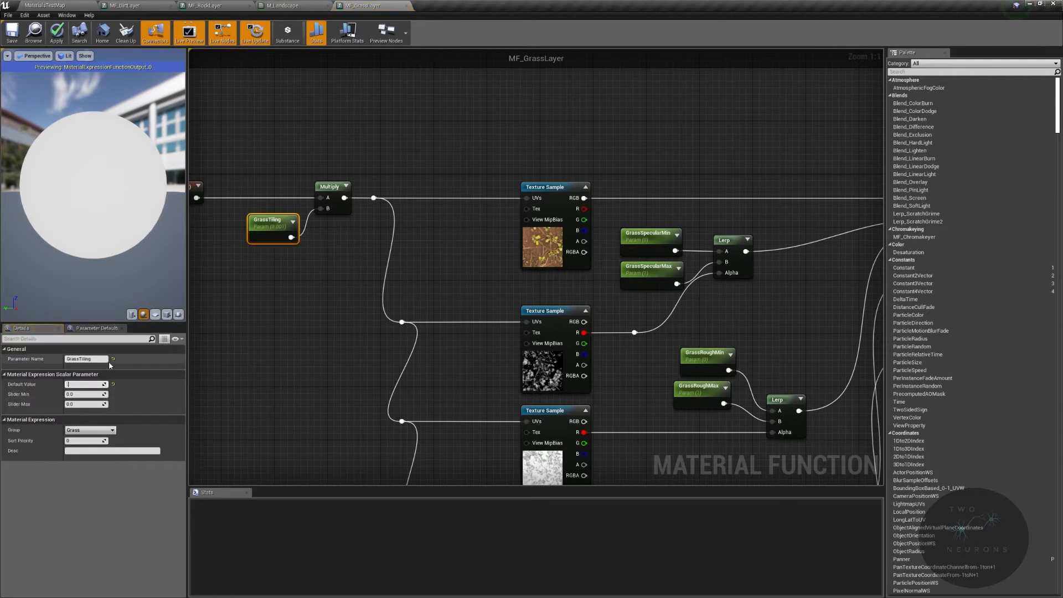
text(0.01)
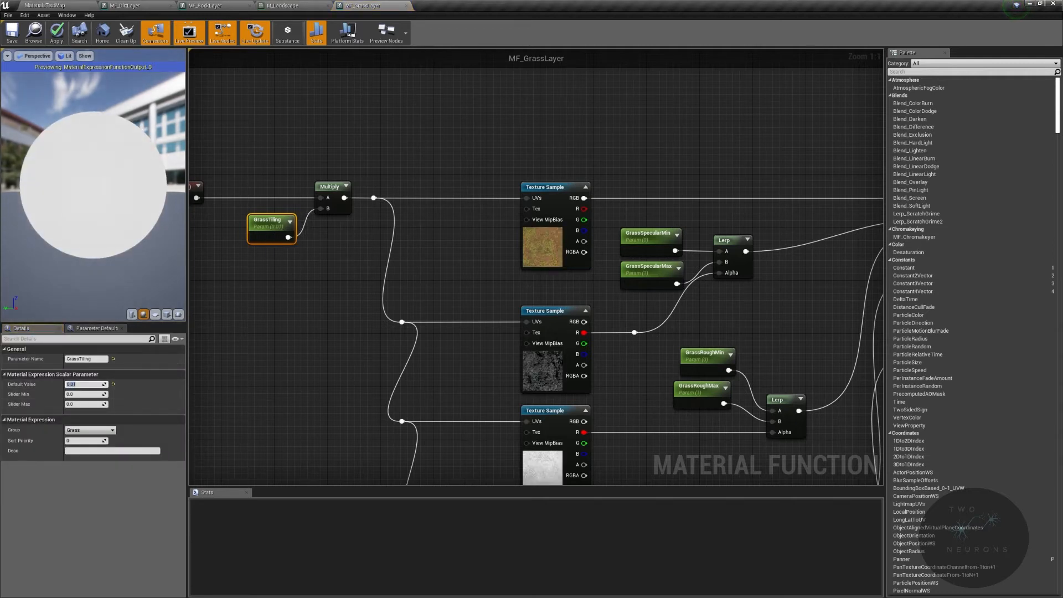
click(57, 32)
Add a material function call using MF_GrassLayer to the M_Landscape material, below the MF_DirtLayer node
click(283, 5)
right_click(497, 360)
text(material f)
key(Return)
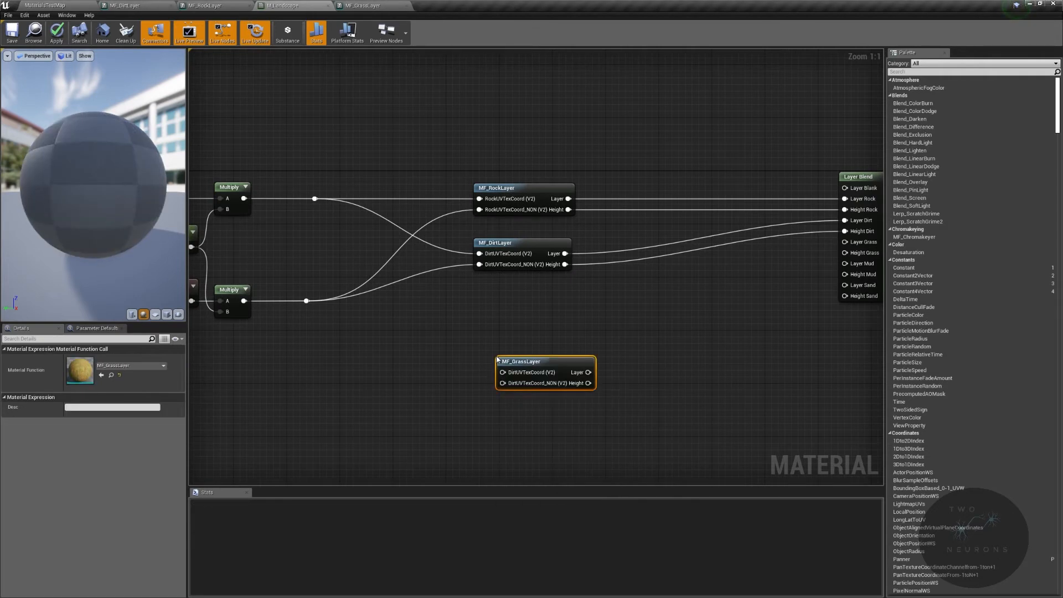
drag(543, 361, 527, 348)
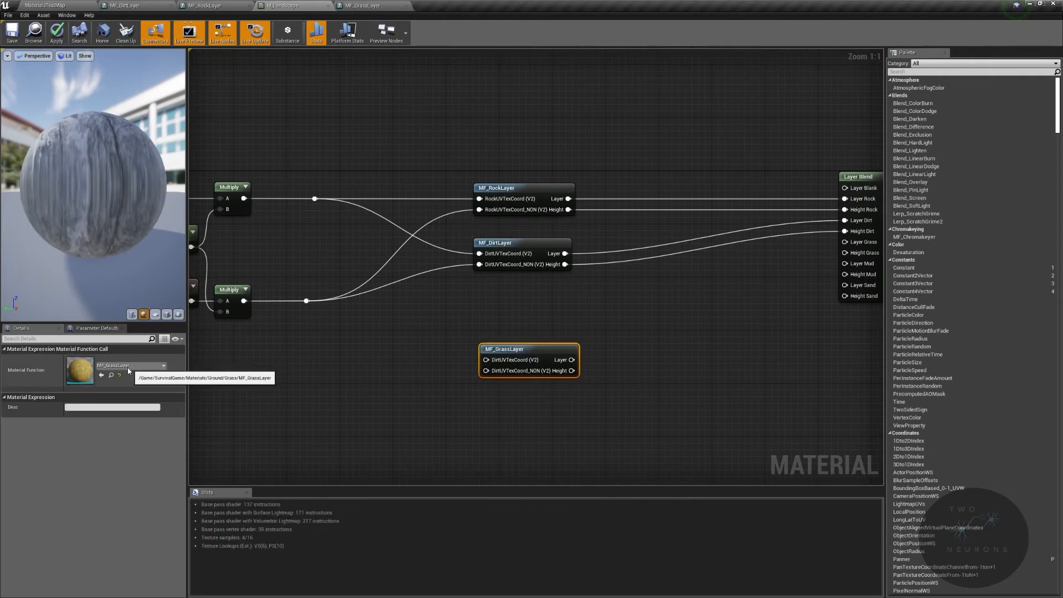
Connect MF_GrassLayer's Layer and Height outputs to Layer Grass and Height Grass on the Layer Blend node
drag(571, 365, 857, 243)
drag(558, 344, 753, 256)
right_drag(538, 302, 828, 310)
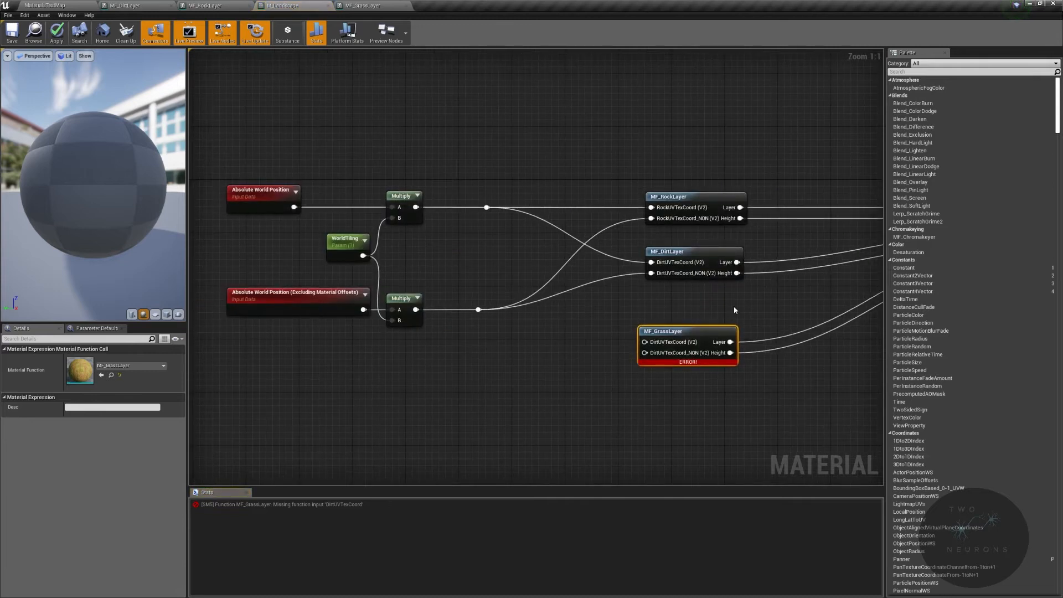
Open the MF_GrassLayer function and rename its DirtUVTexCoord input to GrassUVTexCoord
double_click(685, 342)
right_drag(685, 342, 883, 331)
click(504, 204)
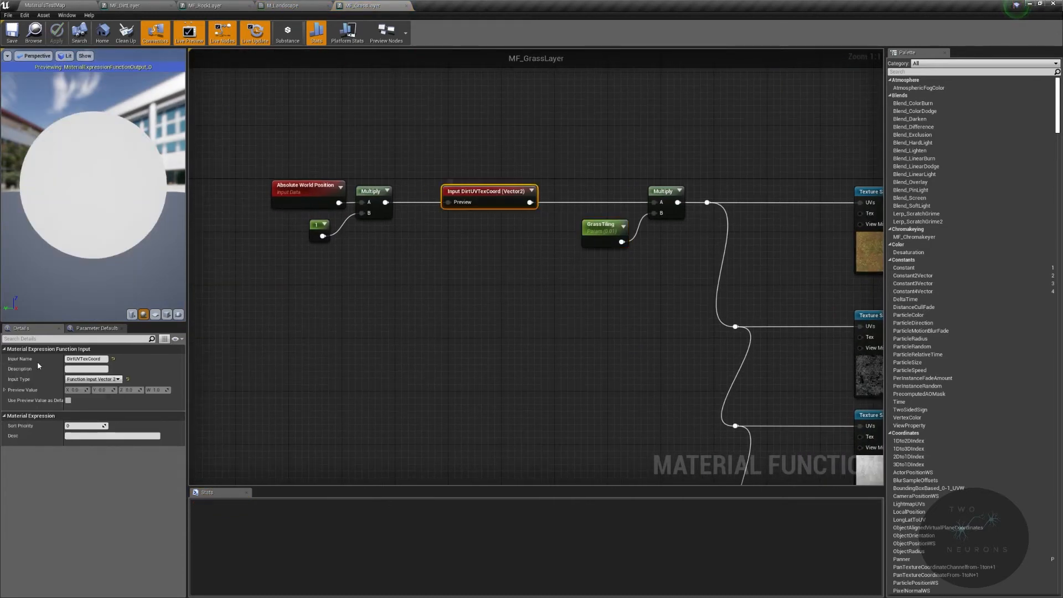
text(Grass)
key(Return)
Rename the DirtUVTexCoord_NON input to GrassUVTexCoord_NON and apply the function's changes
right_drag(413, 319, 302, 83)
right_drag(418, 327, 320, 95)
right_drag(409, 306, 531, 122)
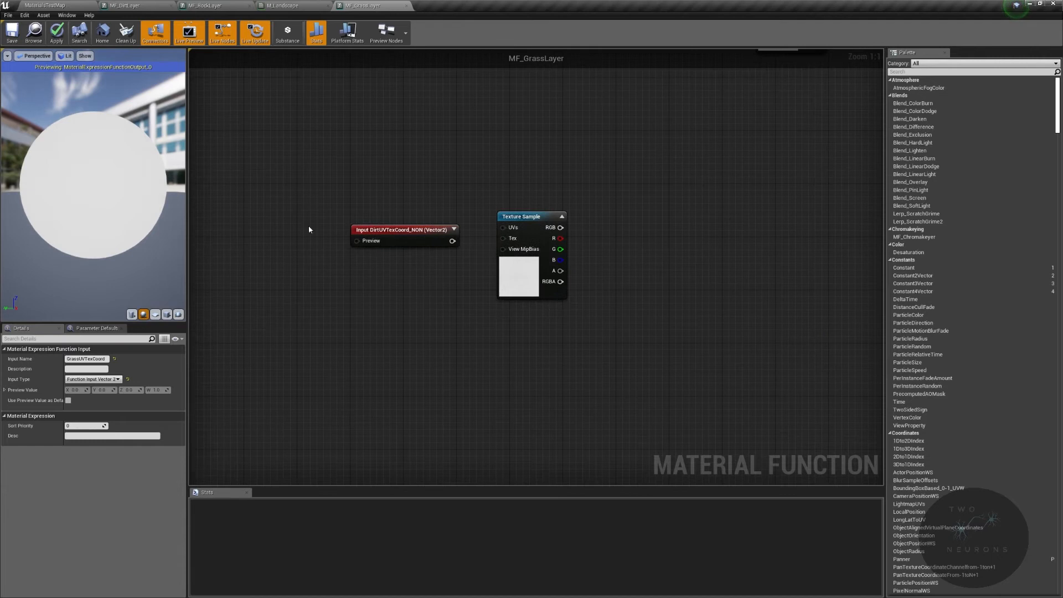
click(382, 239)
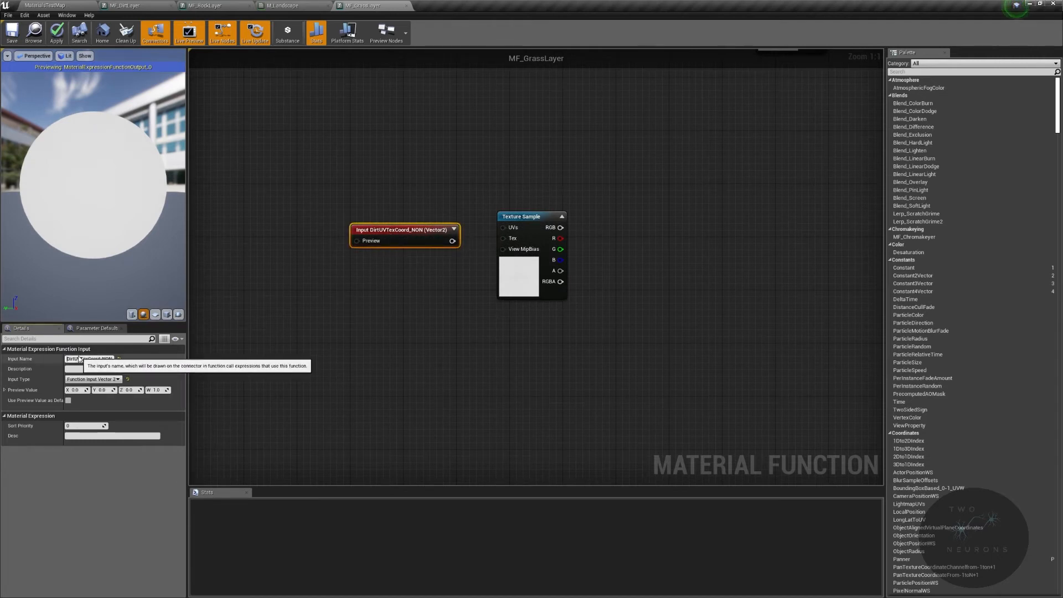
drag(78, 359, 67, 359)
text(Grass)
key(Return)
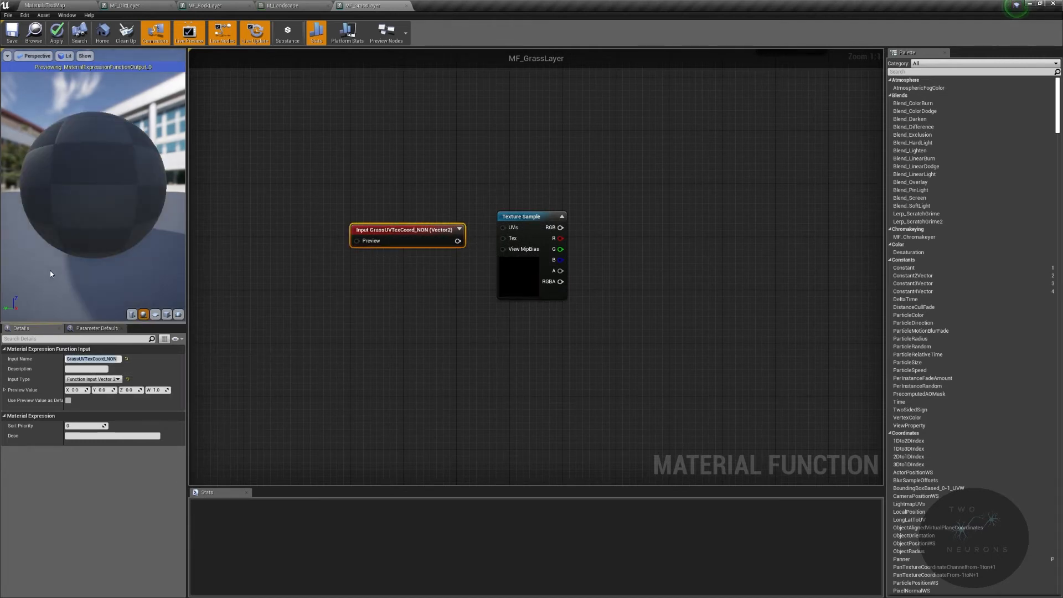
click(57, 33)
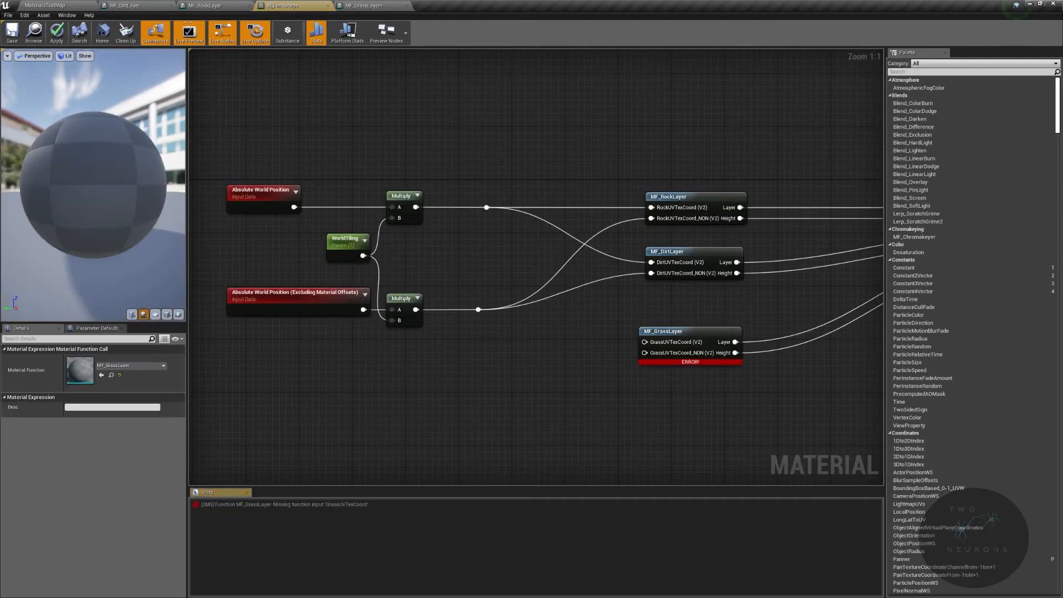
Try to save the M_Landscape material
click(11, 32)
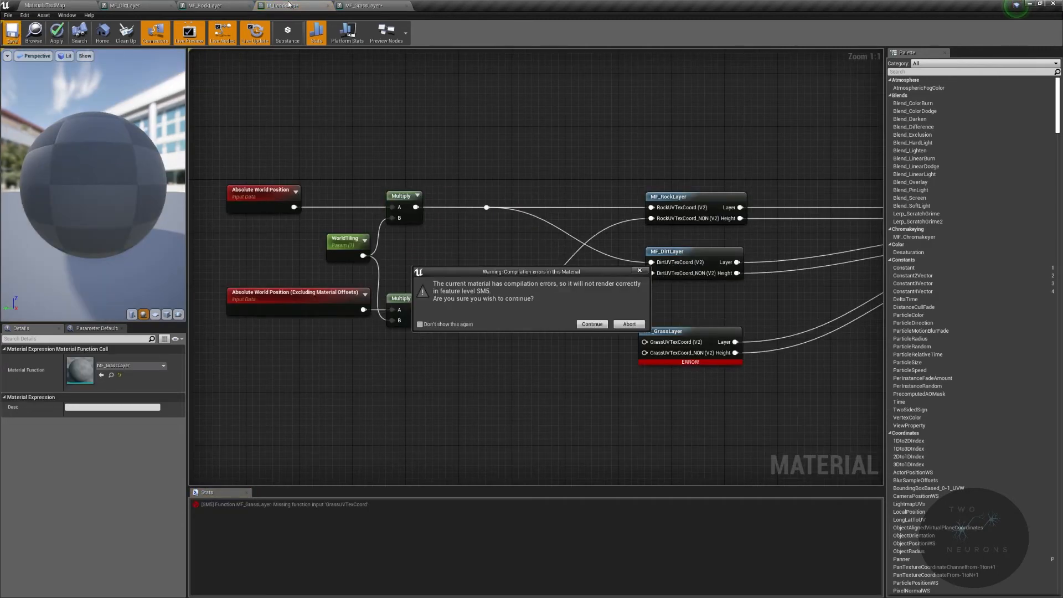
click(641, 272)
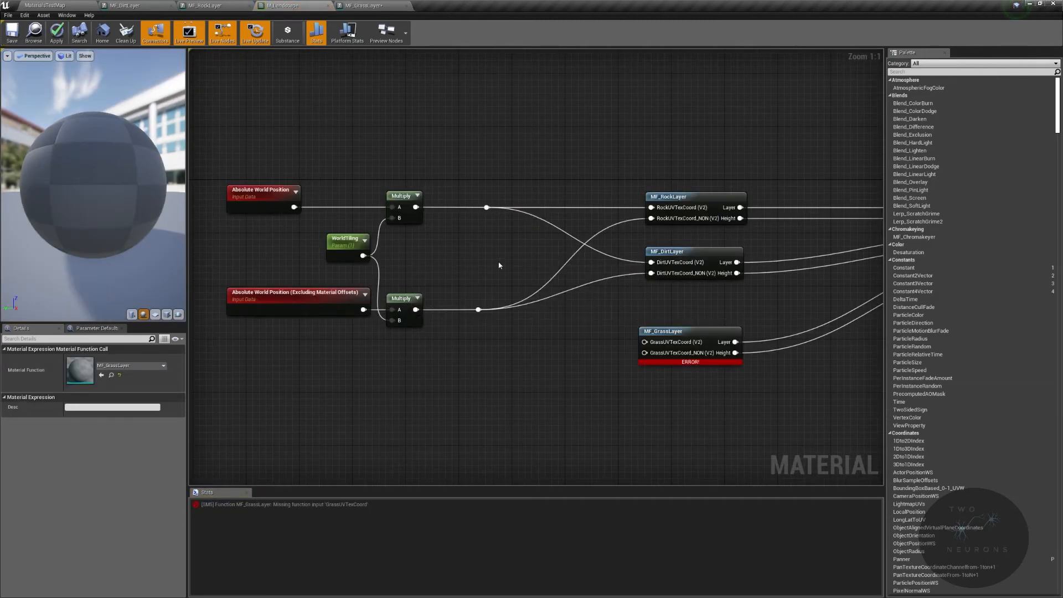
Connect the upper reroute node to MF_GrassLayer's GrassUVTexCoord input and the lower one to GrassUVTexCoord_NON
drag(487, 207, 648, 338)
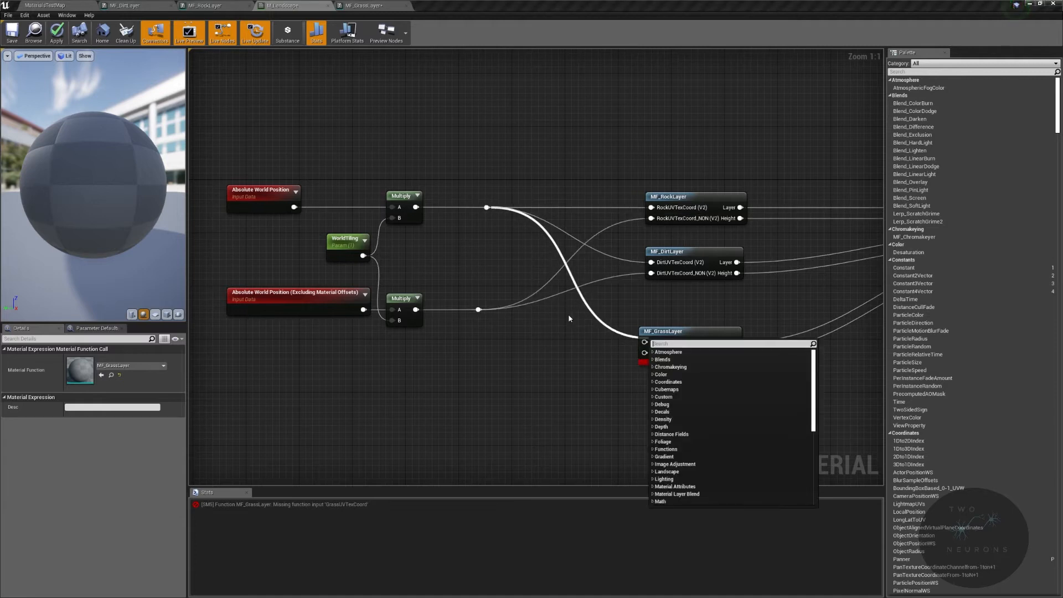
click(569, 317)
drag(486, 208, 644, 341)
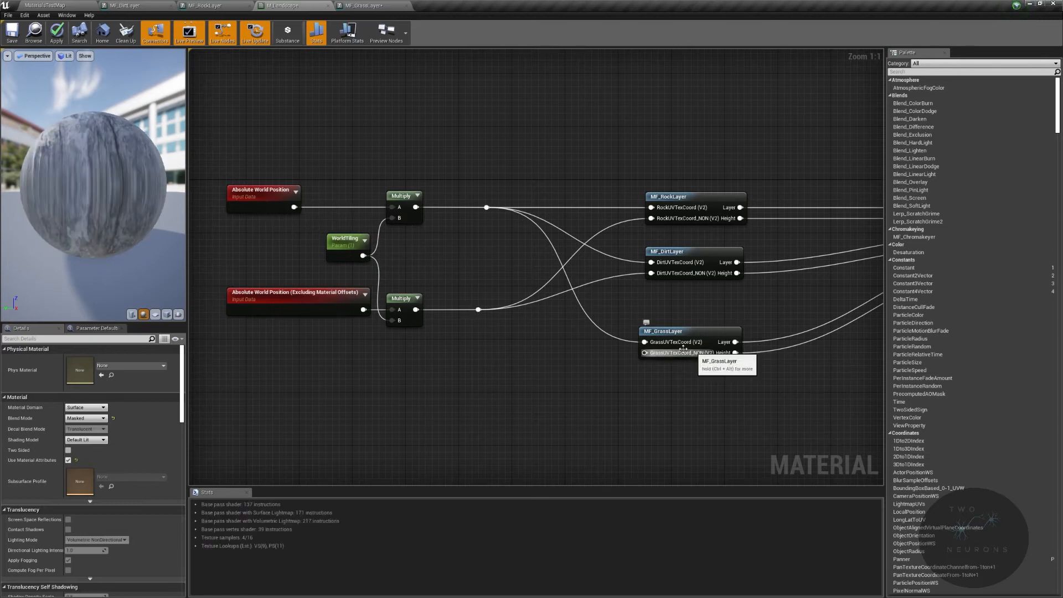
drag(478, 309, 645, 353)
Save the MF_GrassLayer function and return to the M_Landscape material graph
click(385, 7)
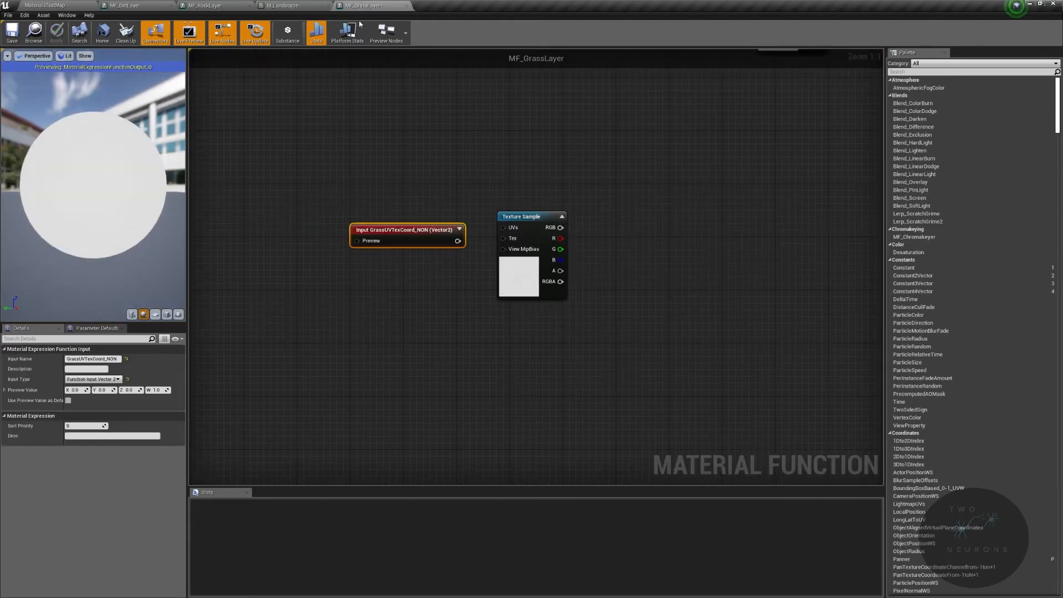
click(12, 33)
click(279, 6)
right_drag(532, 251, 377, 240)
Create a new folder named Mud inside the Materials/Ground folder of the project
click(124, 6)
click(44, 6)
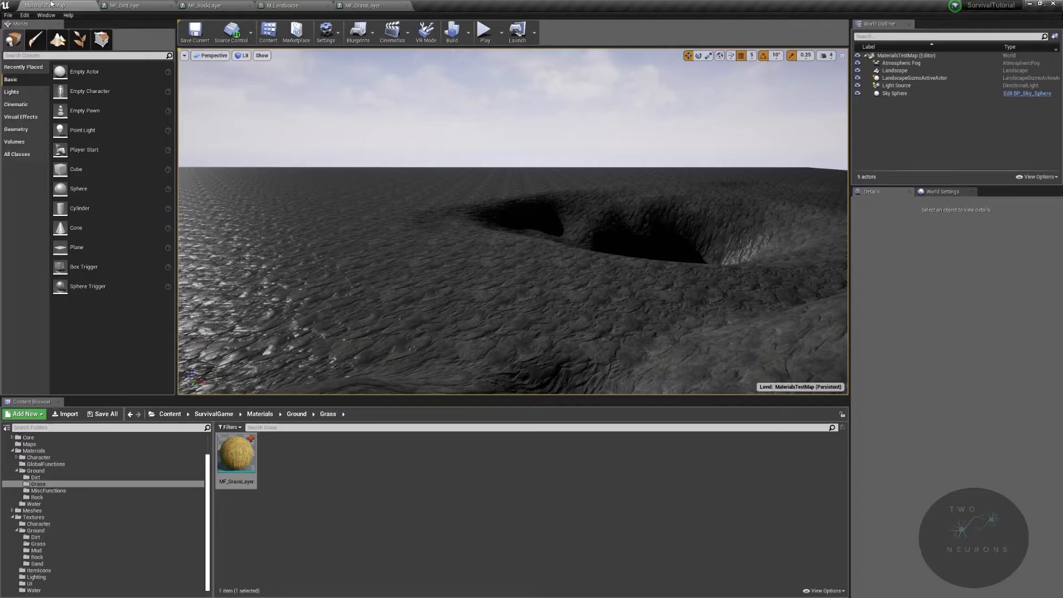
click(297, 414)
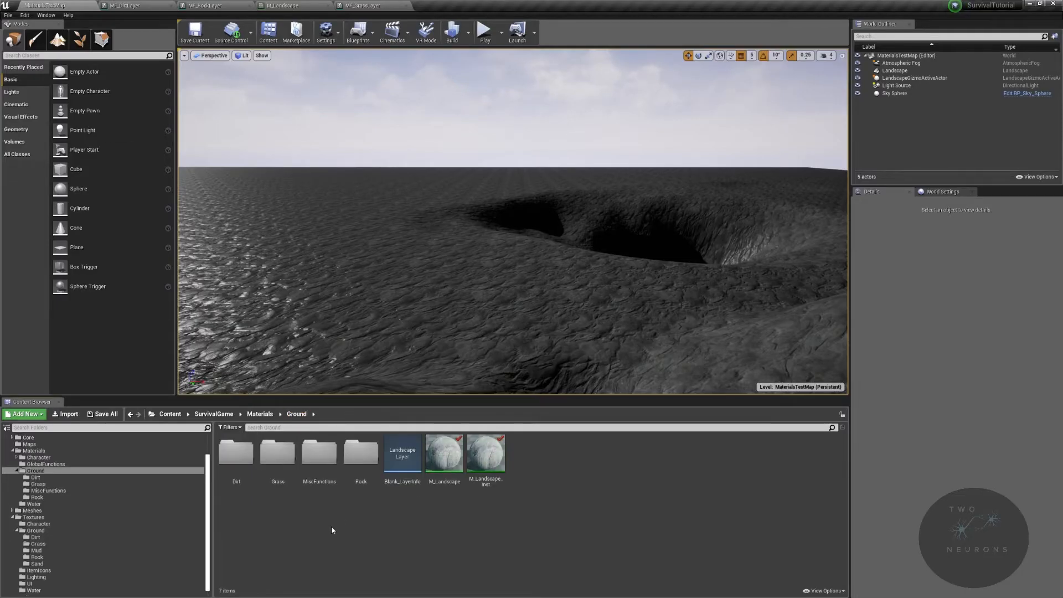
right_click(331, 526)
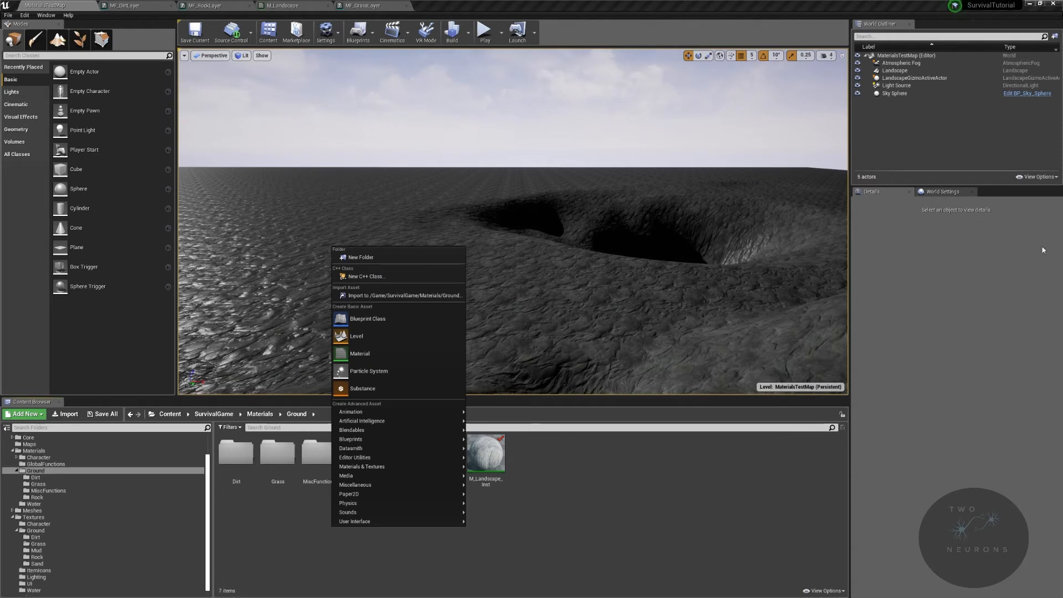
key(Escape)
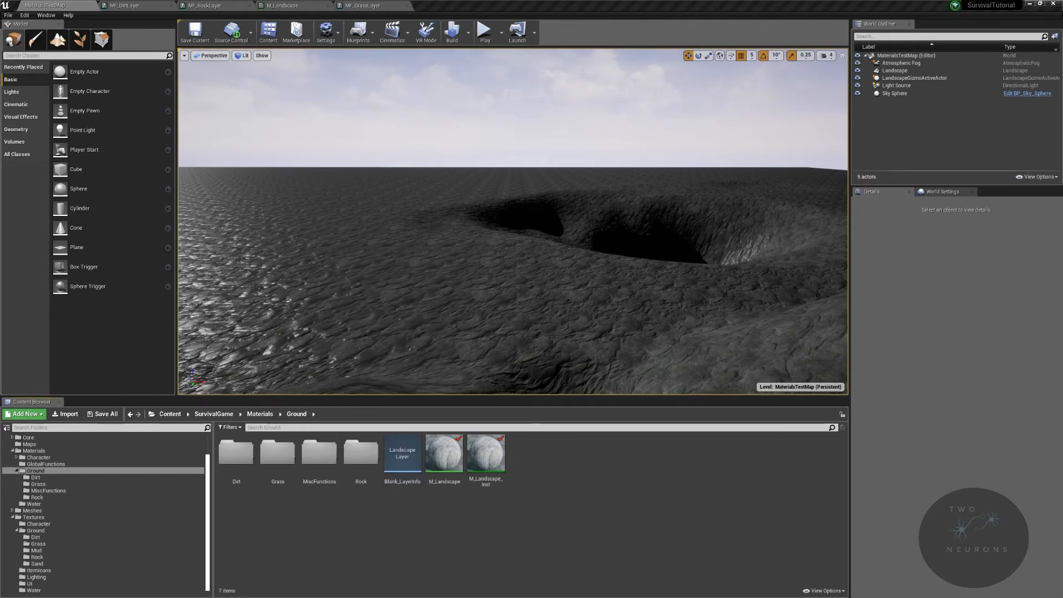
right_click(518, 544)
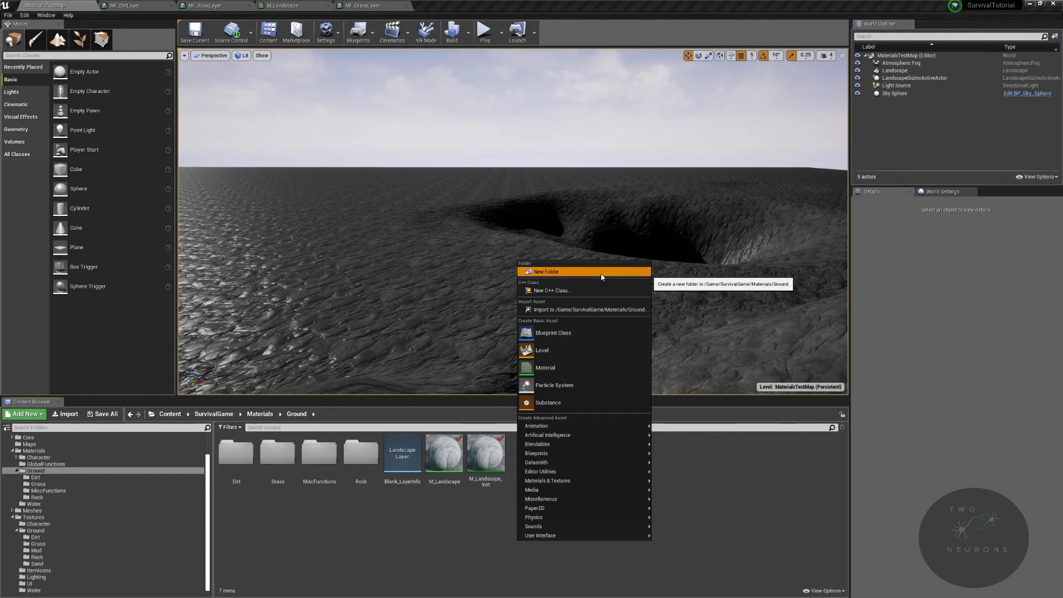
click(601, 272)
text(Mud)
key(Return)
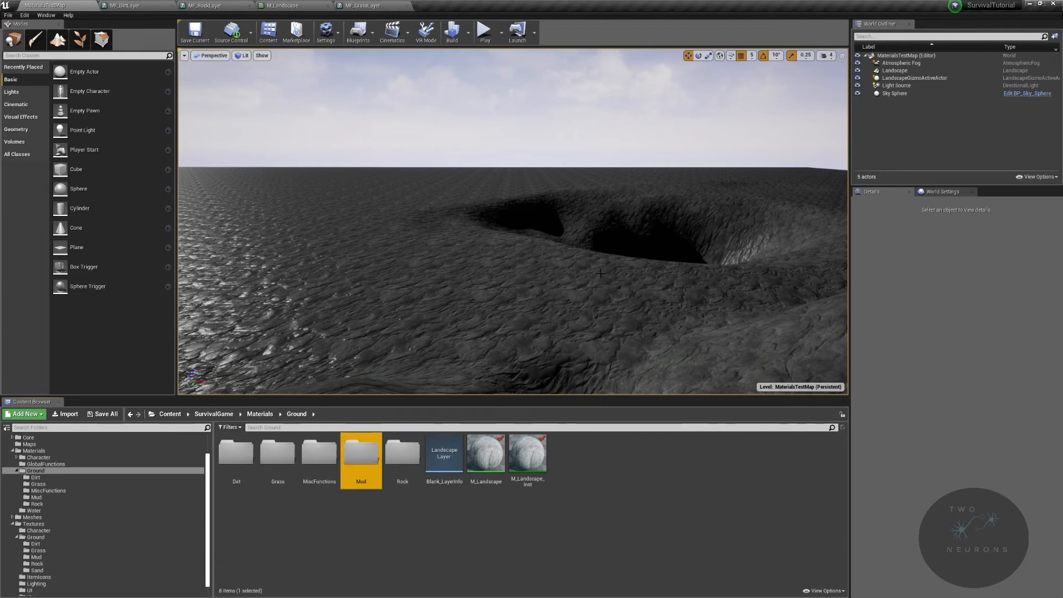
key(Return)
Duplicate MF_DirtLayer from the Dirt folder as MF_MudLayer and move the copy into the Mud folder
click(36, 477)
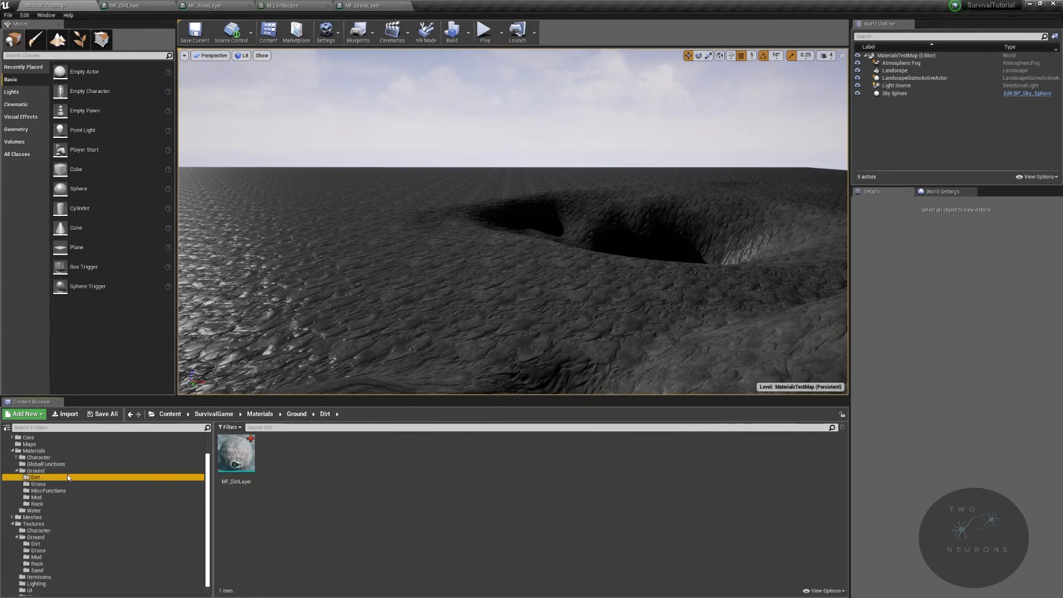
right_click(231, 455)
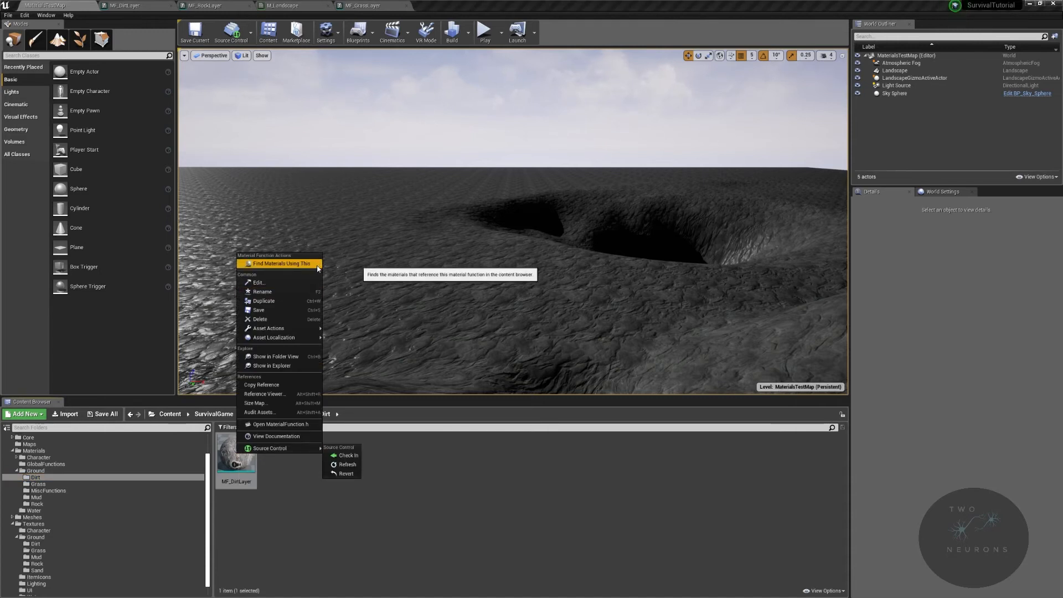
click(292, 300)
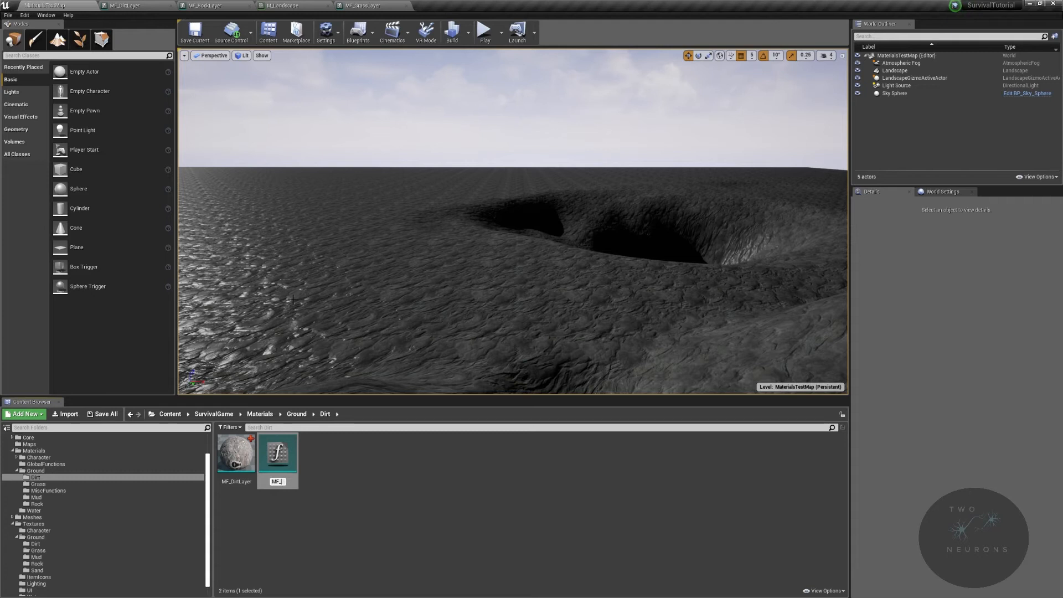
text(MF_MudLayer)
key(Return)
drag(278, 455, 102, 502)
click(115, 511)
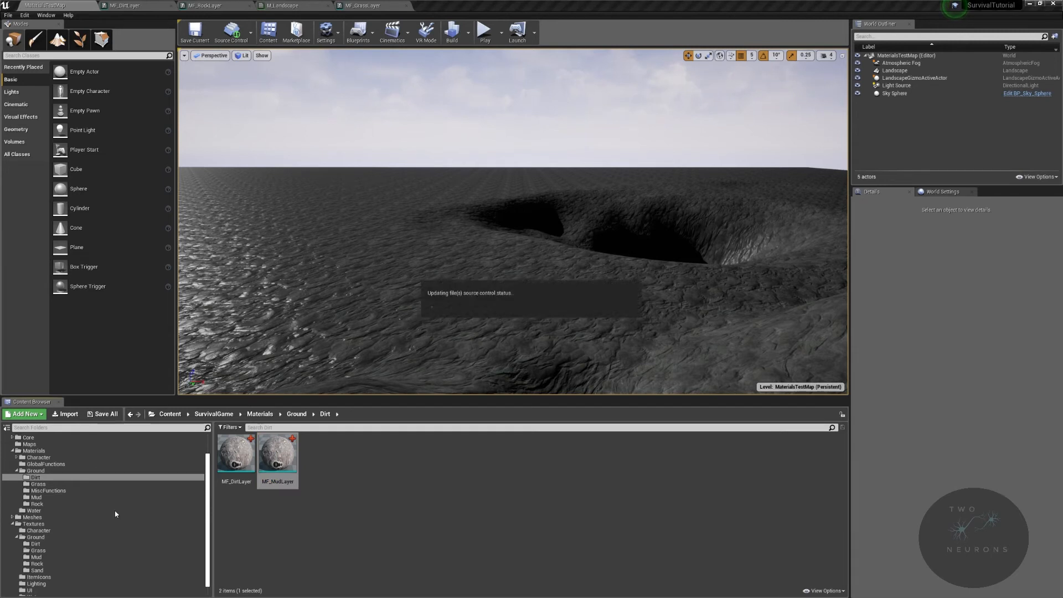
Open the MF_MudLayer function and assign T_Mud_d to the base color texture sample
click(38, 497)
double_click(233, 460)
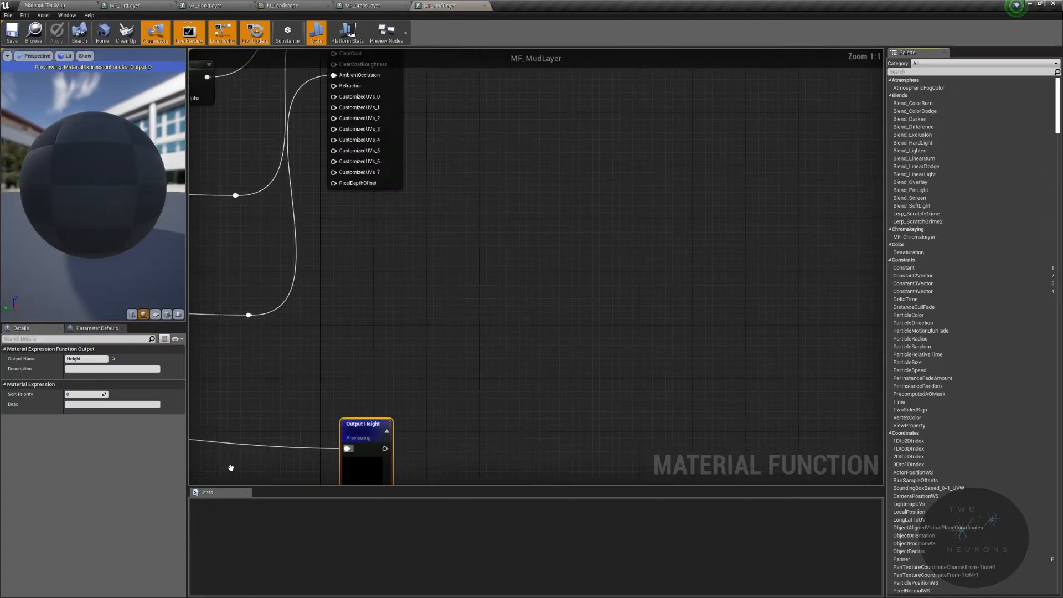
right_drag(434, 183, 523, 274)
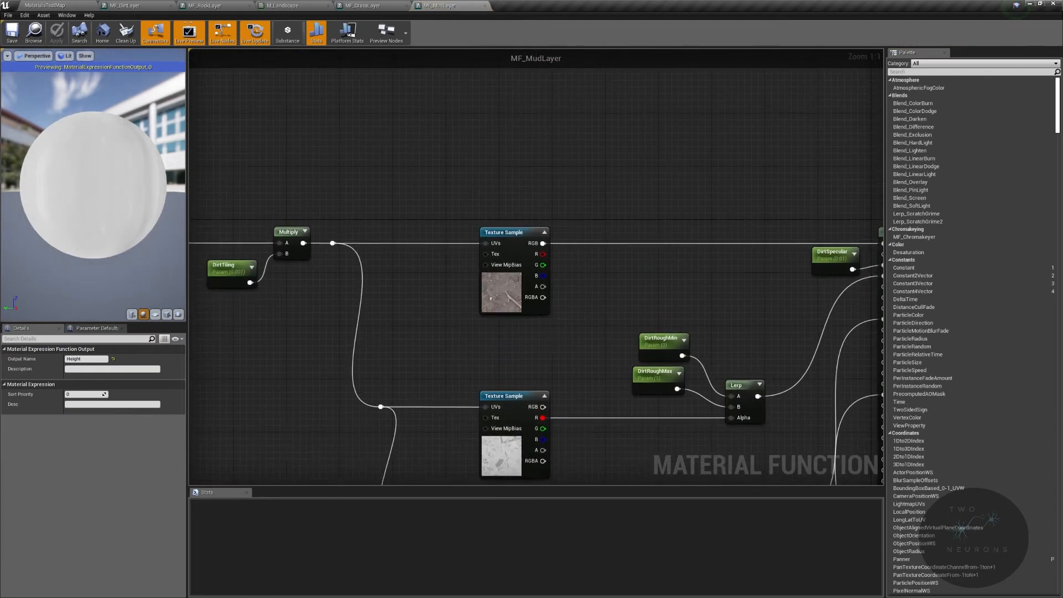
click(524, 275)
click(128, 433)
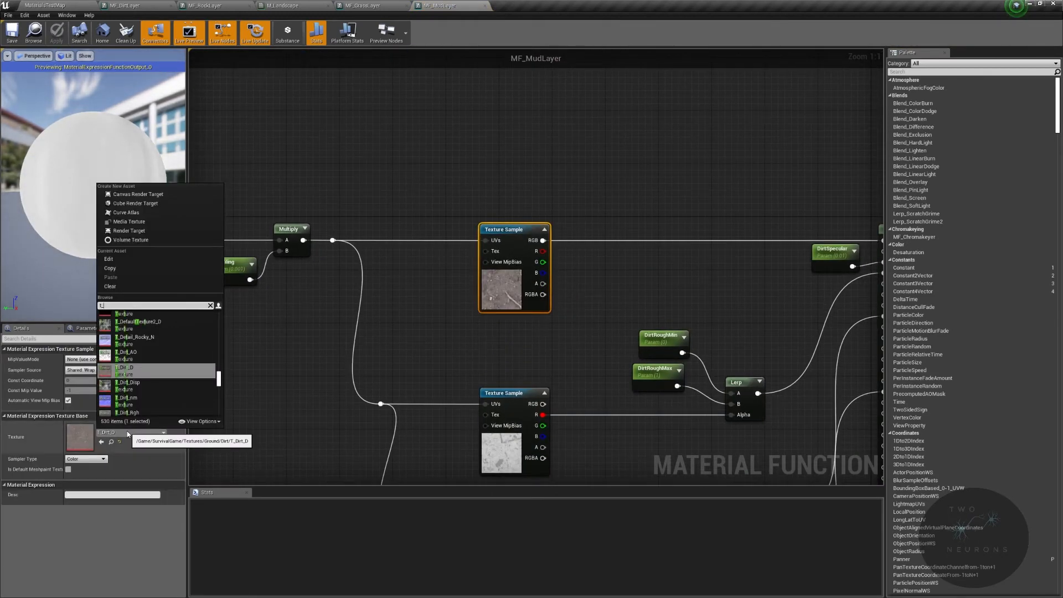
text(t_mud_d)
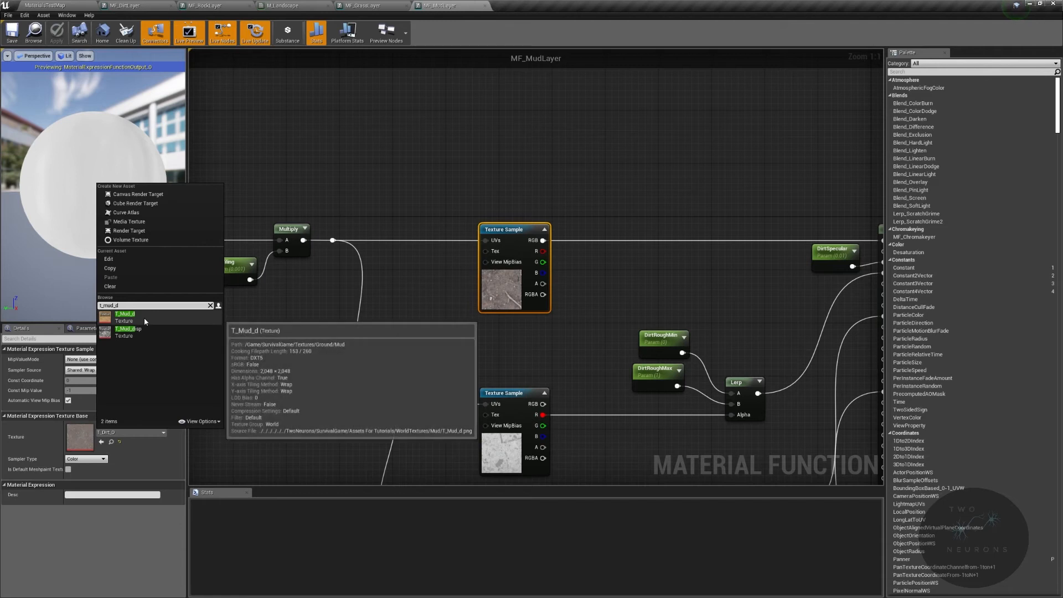
click(136, 321)
Assign T_Mud_rgh to the texture sample that feeds the roughness Lerp's alpha
right_drag(482, 315, 426, 155)
click(454, 233)
click(137, 433)
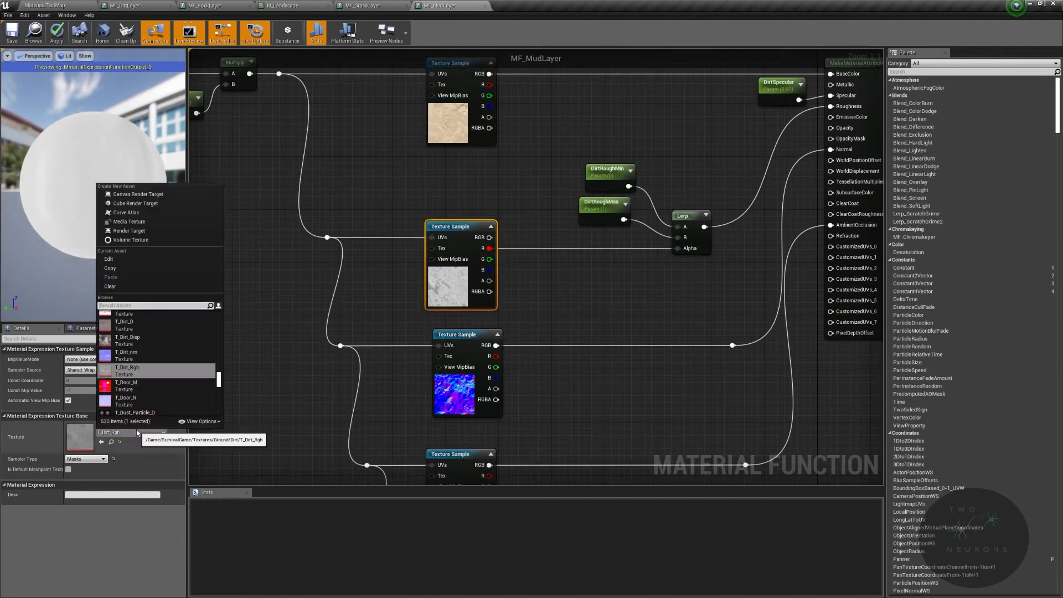
text(t_mud_rgh)
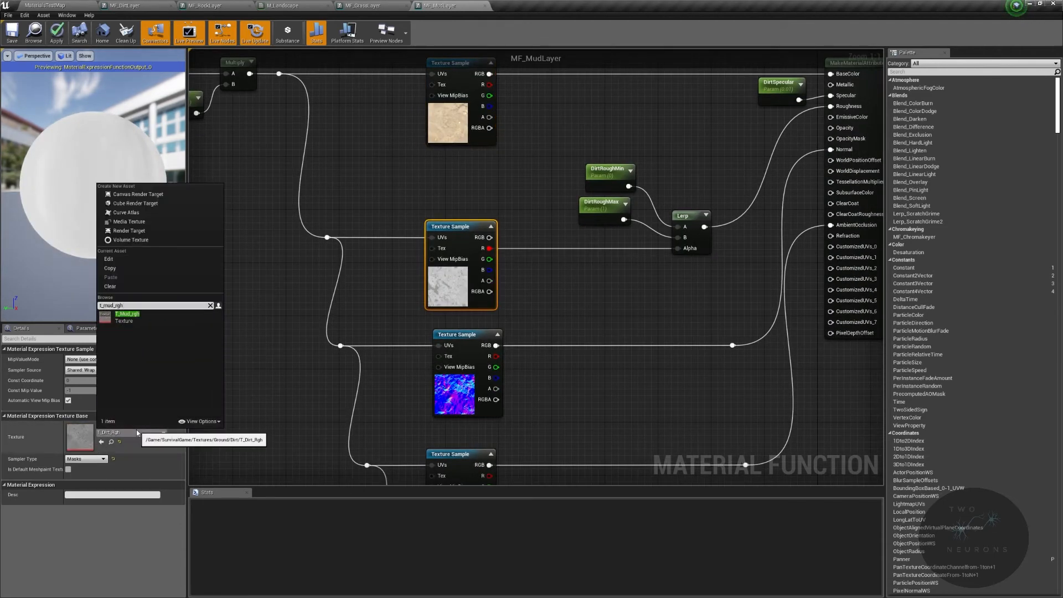
key(Return)
Assign T_Mud_nm to the normal map texture sample
click(454, 382)
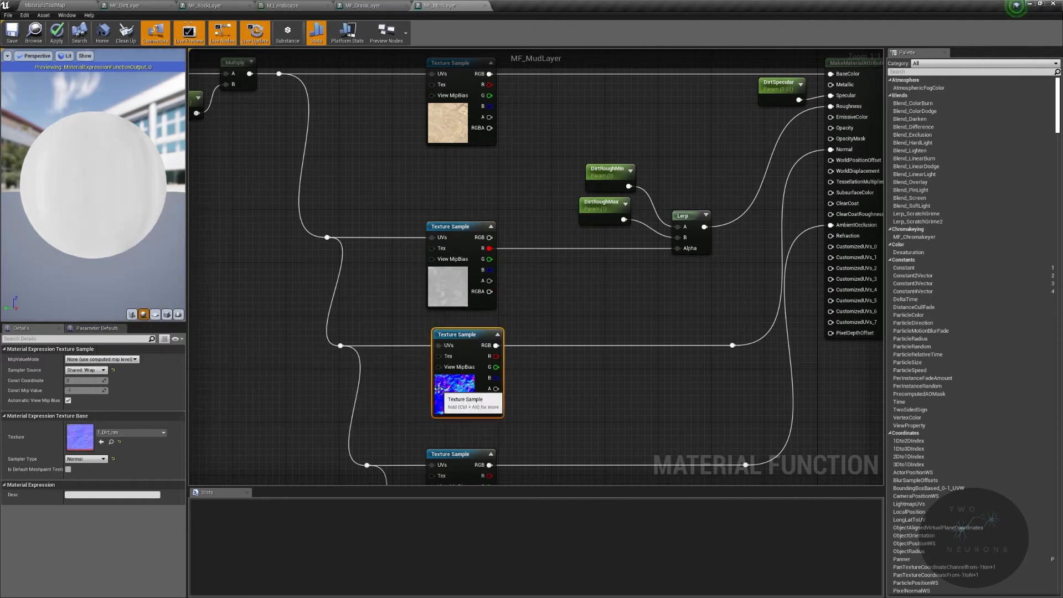
click(143, 432)
text(t_mud)nm)
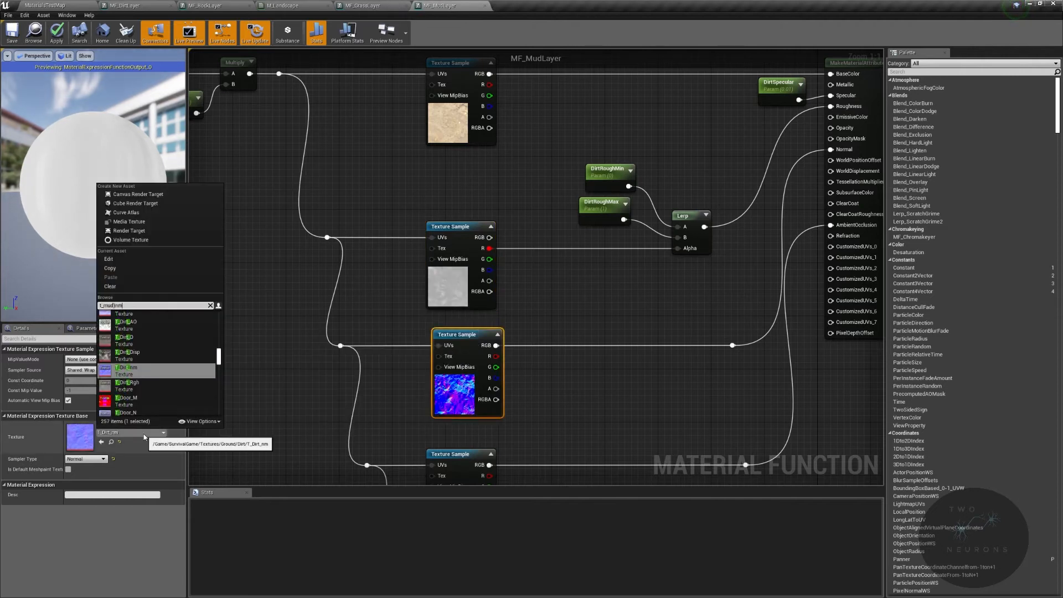
key(BackSpace)
key(BackSpace)
key(BackSpace)
text(_nm)
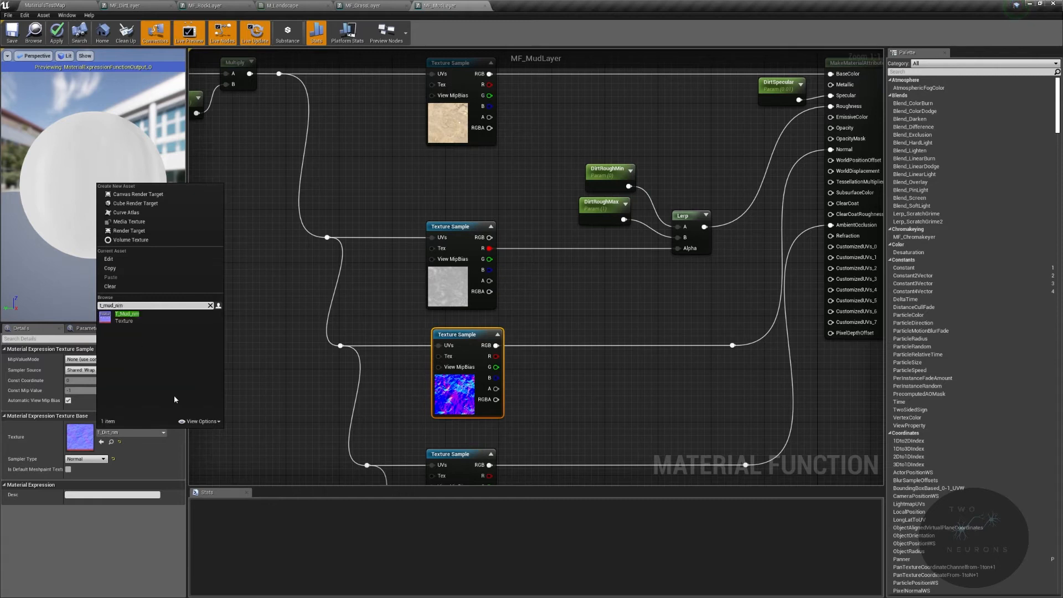
click(144, 320)
Assign T_Mud_ao to the texture sample that feeds ambient occlusion
right_drag(398, 382, 370, 212)
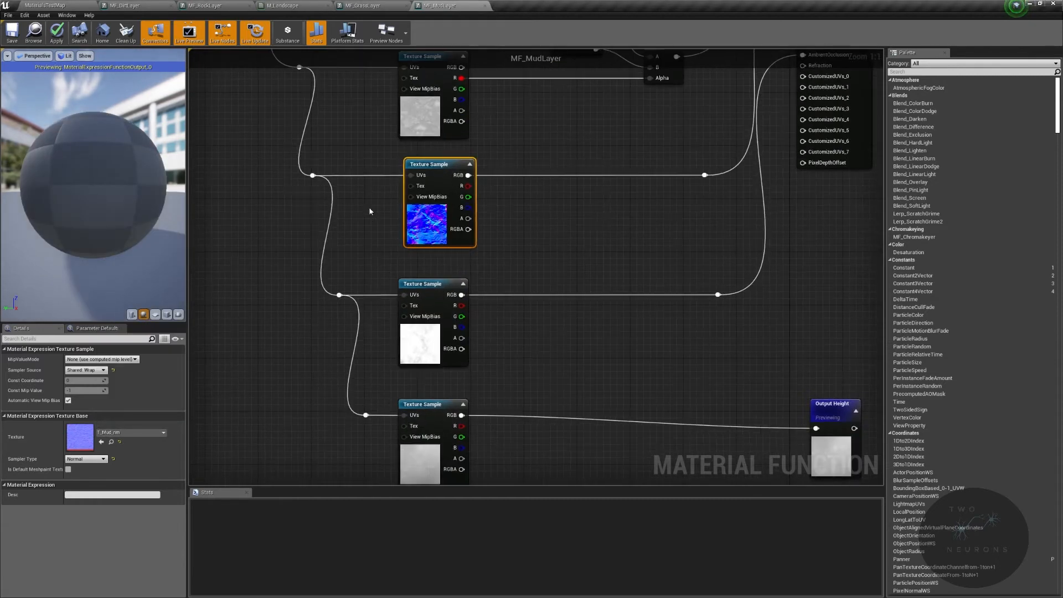
click(440, 357)
click(148, 433)
text(t_mu)
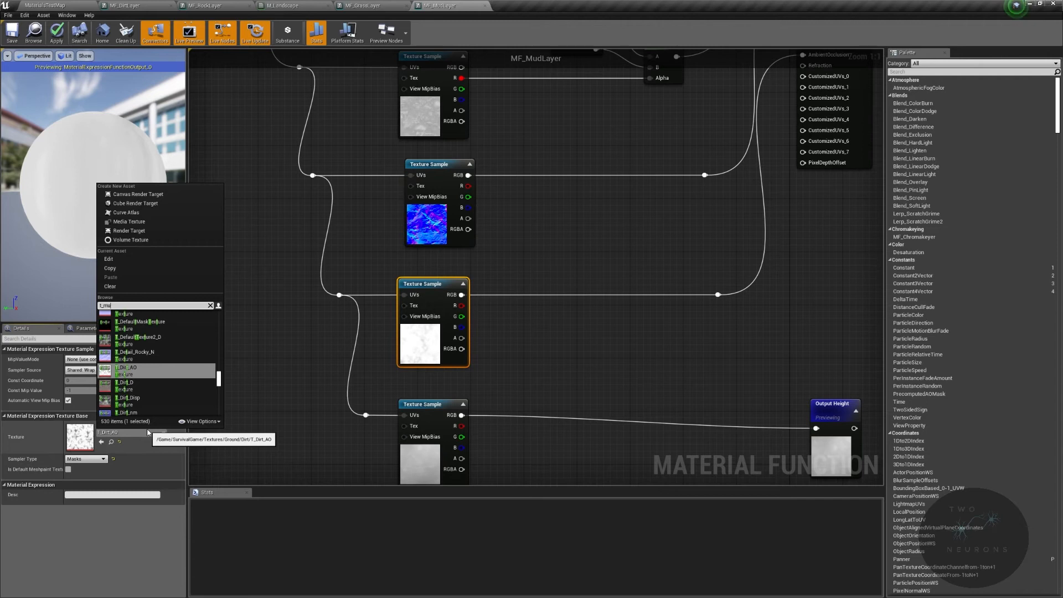
text(d)
click(143, 321)
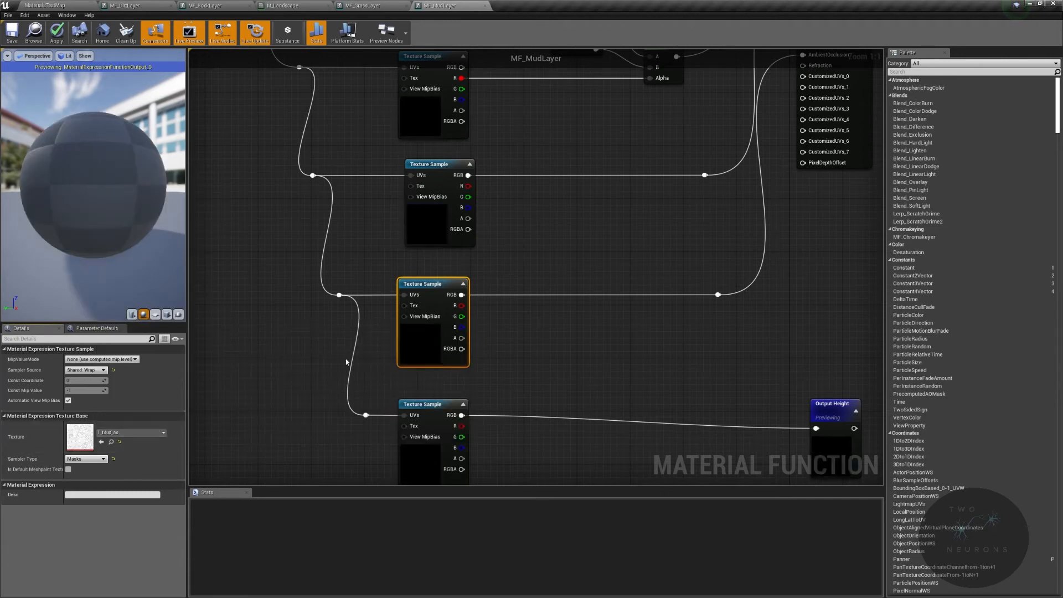
Assign T_Mud_disp to the texture sample connected to the Height output
right_drag(347, 358, 328, 231)
click(415, 332)
click(165, 432)
text(t)
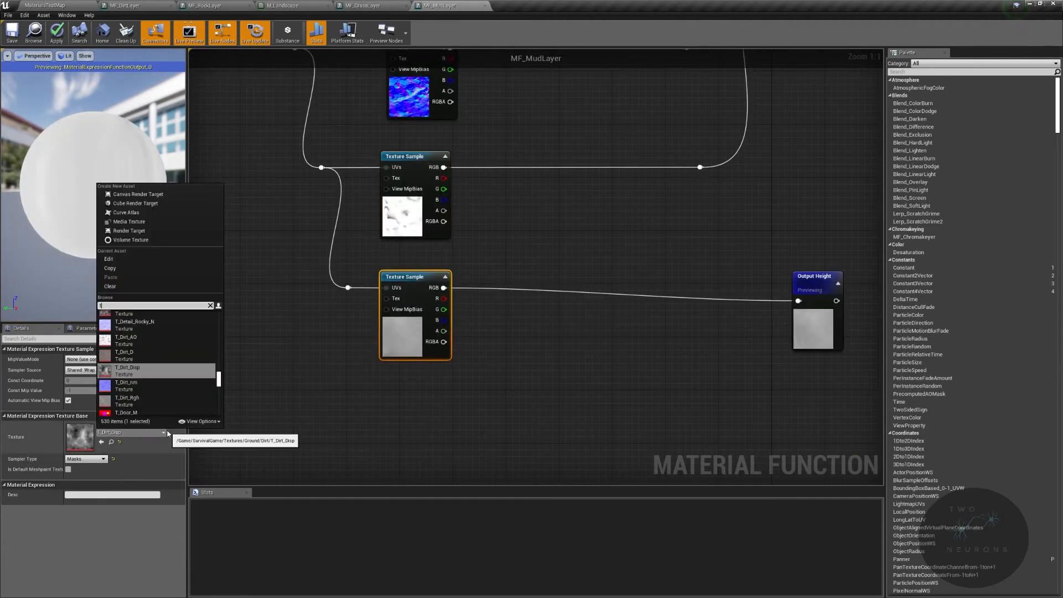
text(_mud_di)
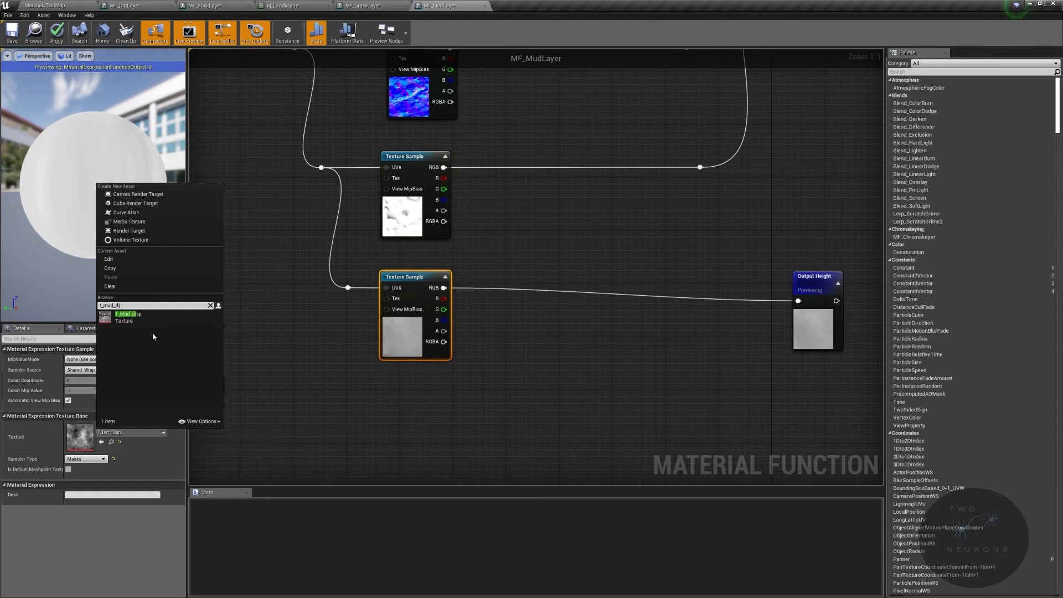
click(149, 324)
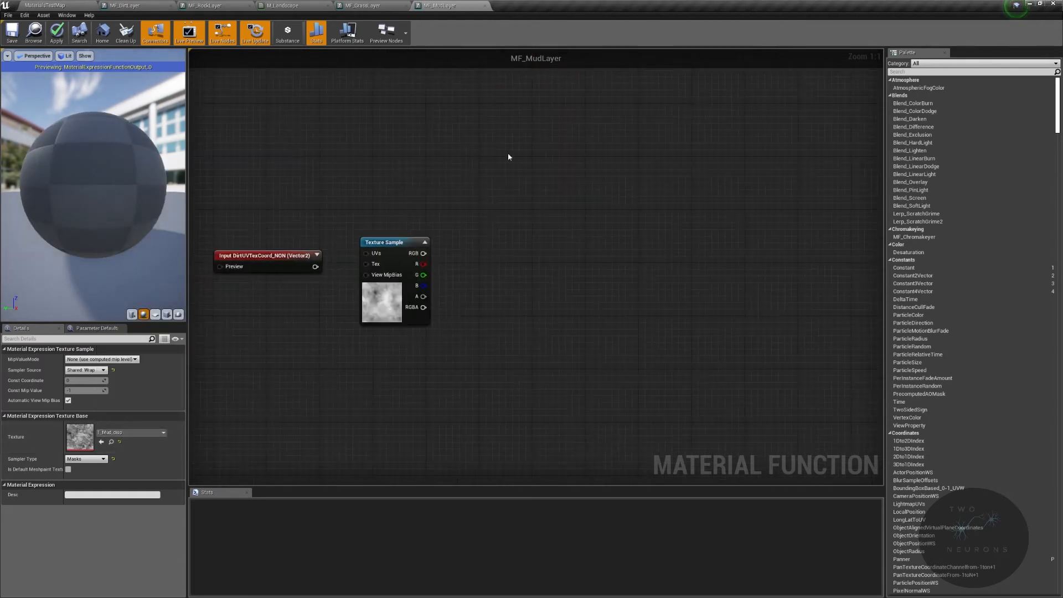
Assign T_Mud_disp to the unconnected texture sample beside the DirtUVTexCoord_NON input
click(388, 259)
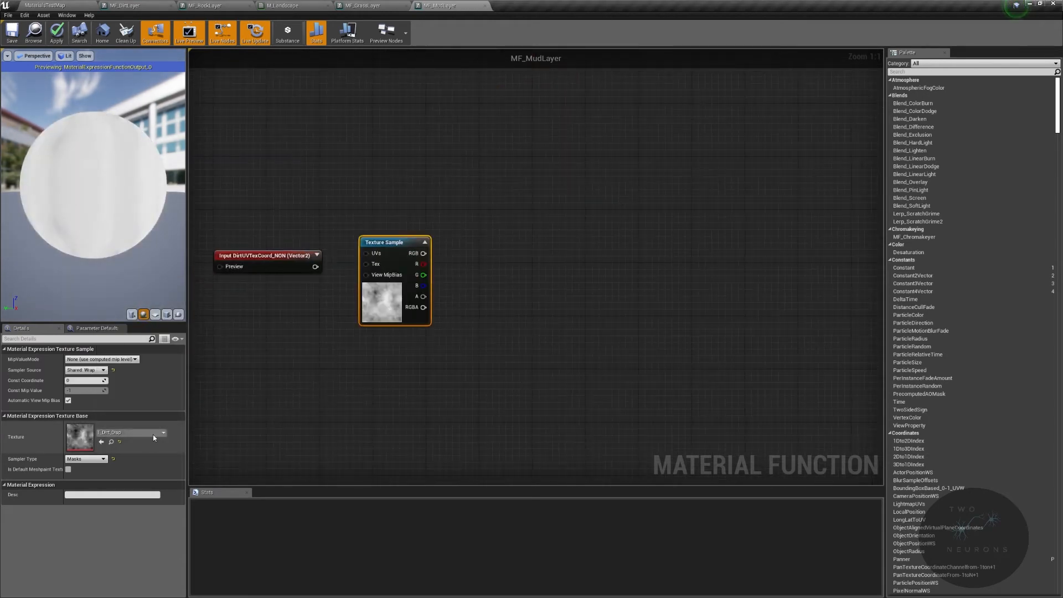
click(153, 433)
text(t_n)
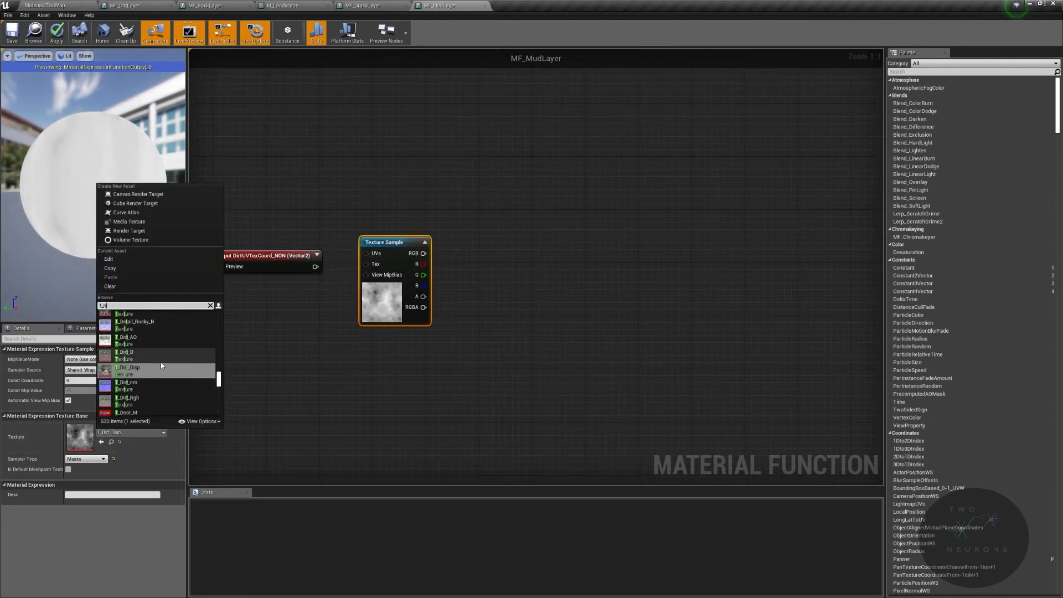
text(ud_d)
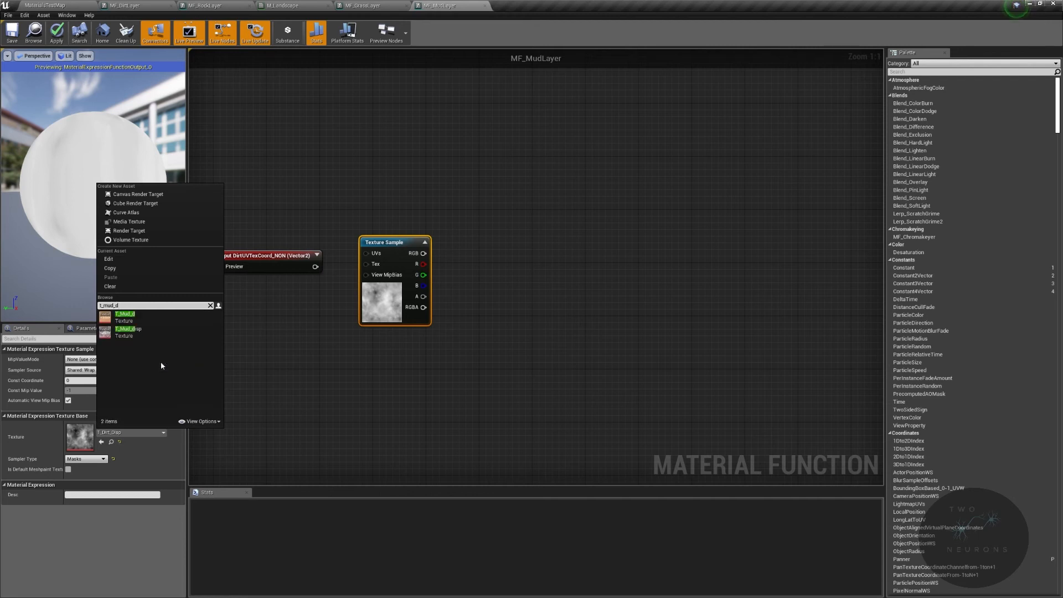
click(147, 334)
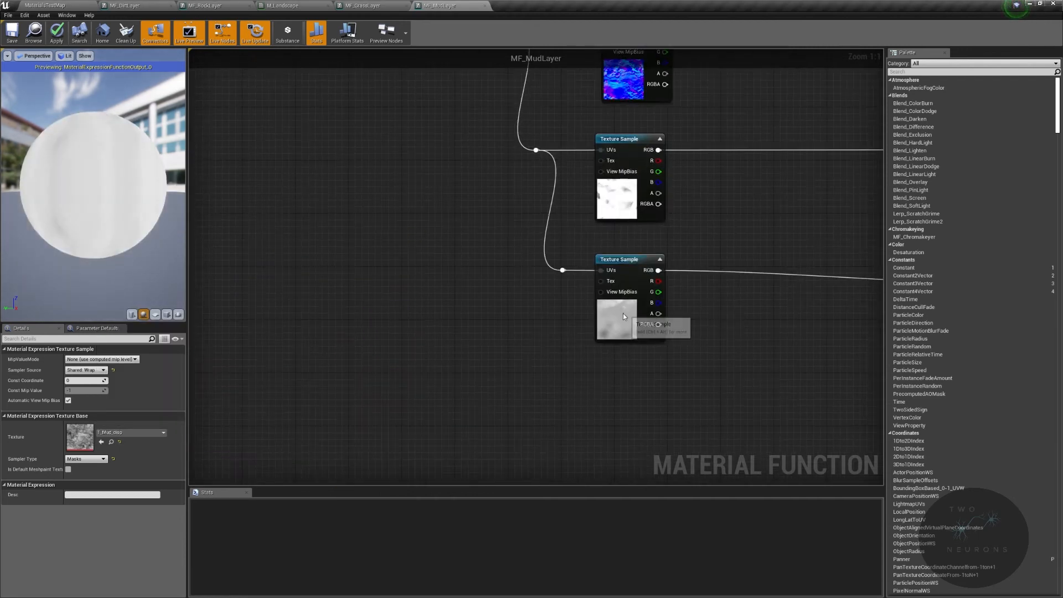
Check the textures assigned to the mud function's texture samples, from height up to base color
click(623, 316)
right_drag(623, 317, 594, 467)
click(610, 343)
right_drag(609, 343, 605, 520)
click(607, 399)
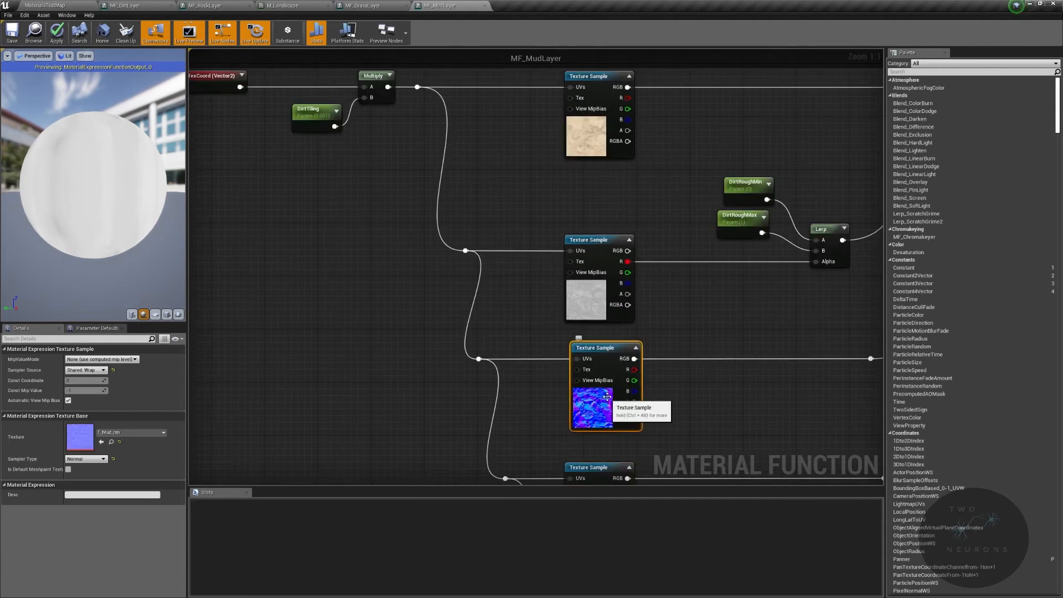
click(603, 301)
right_drag(603, 301, 595, 457)
click(591, 303)
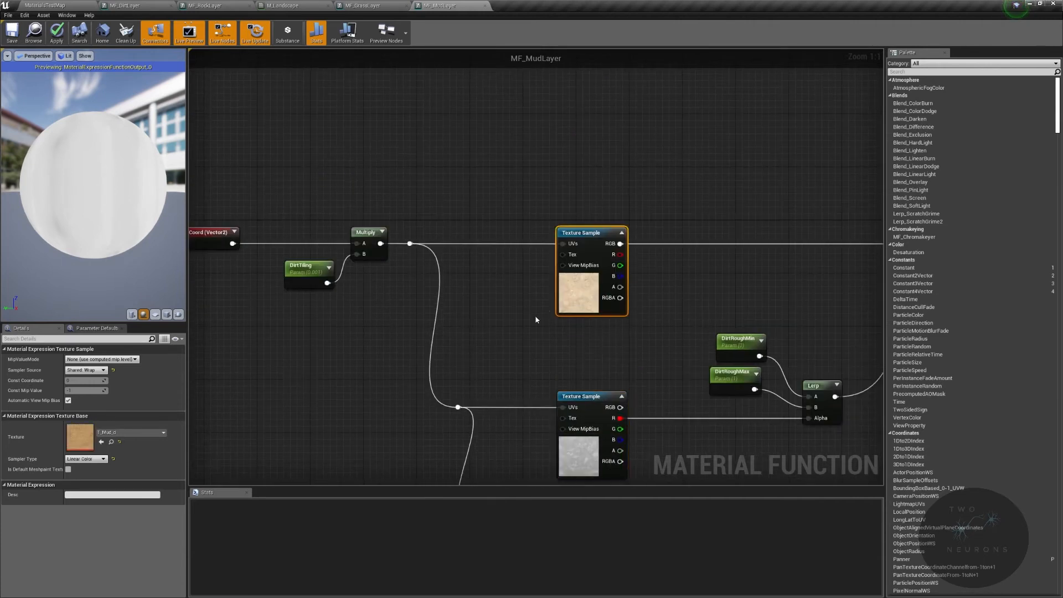
right_drag(591, 303, 684, 273)
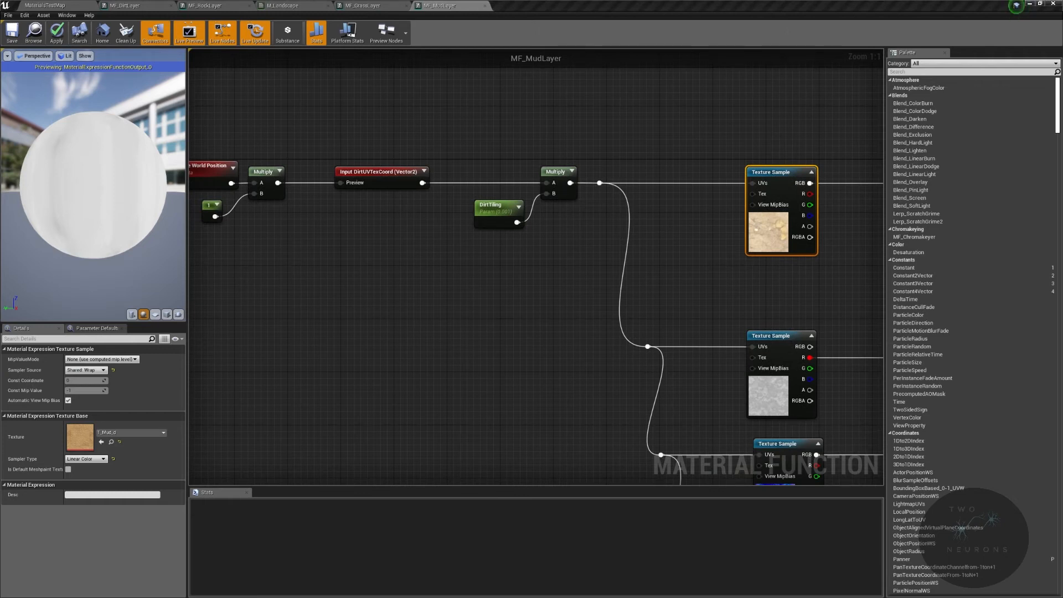
Rename the DirtTiling parameter to MudTiling and assign it to a new parameter group named Mud
click(496, 213)
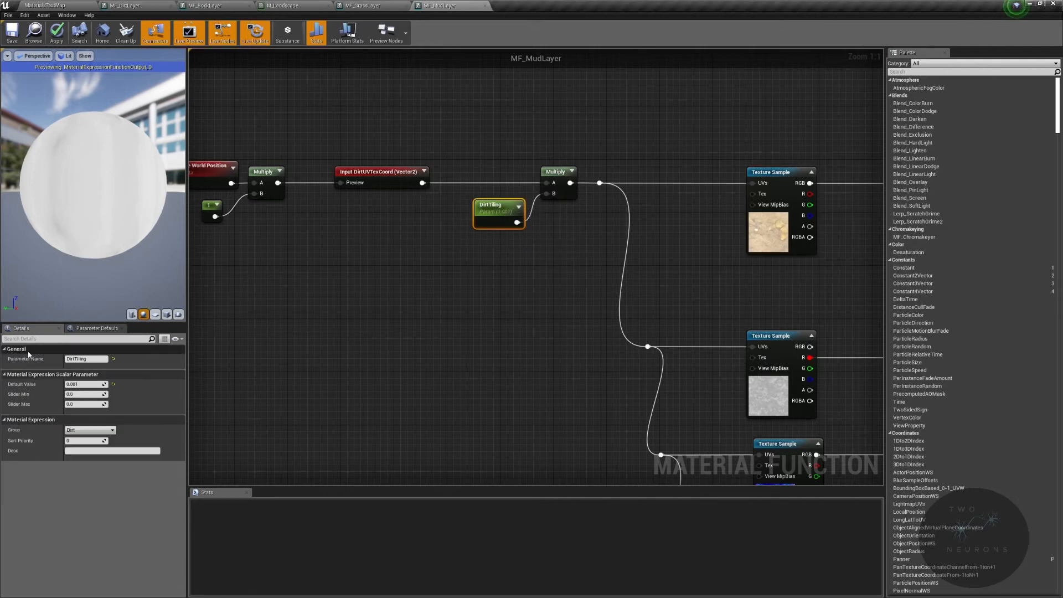
click(67, 359)
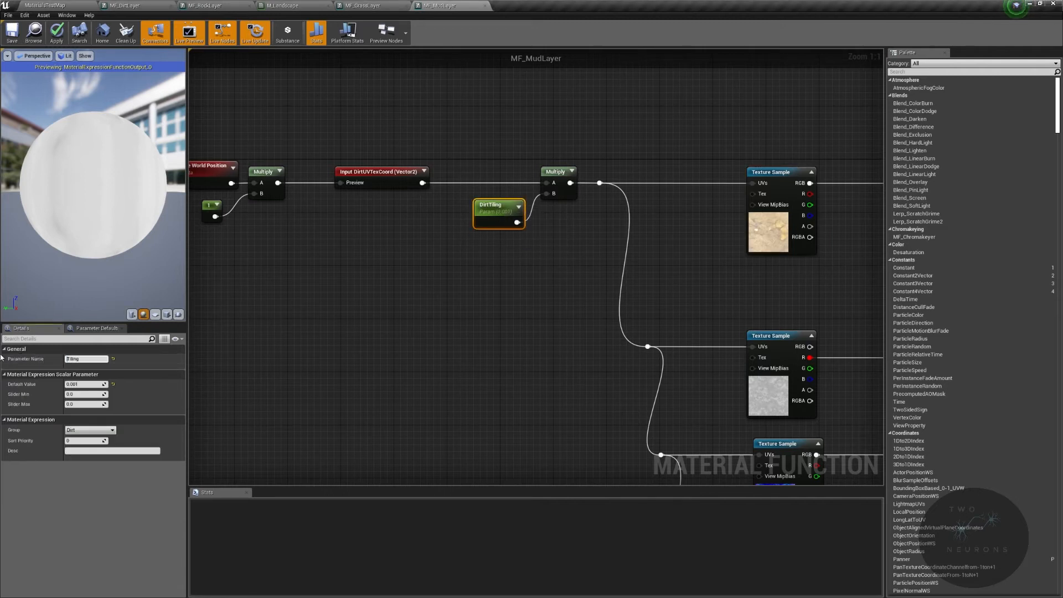
click(89, 430)
text(Mud)
Rename the DirtUVTexCoord function input to MudUVTexCoord
click(376, 178)
click(80, 360)
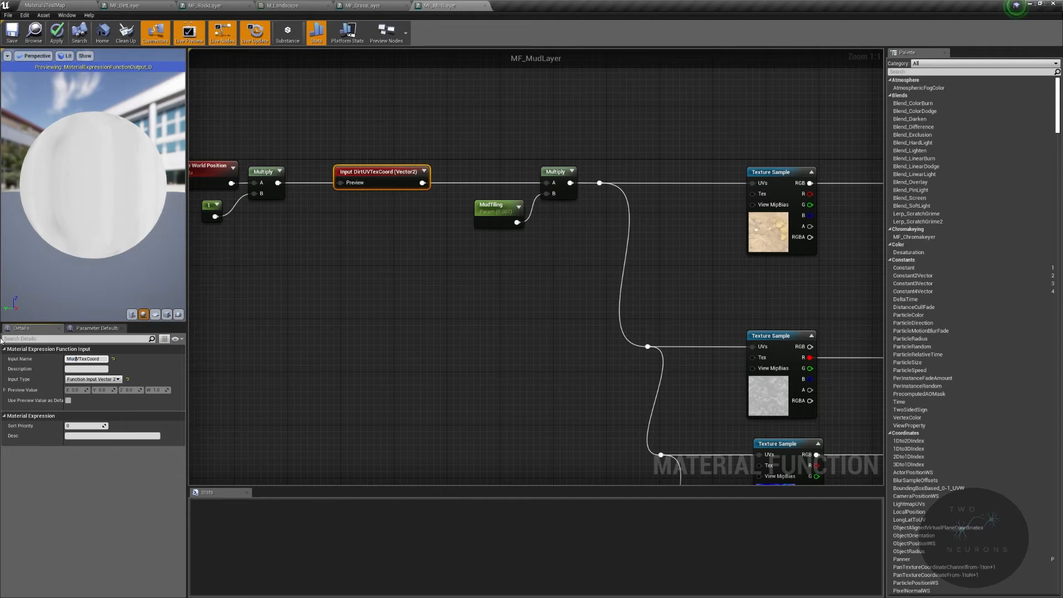
key(Return)
Set the default value of the DirtSpecular parameter to 0.2
right_drag(789, 302, 533, 244)
right_drag(693, 211, 563, 223)
click(707, 147)
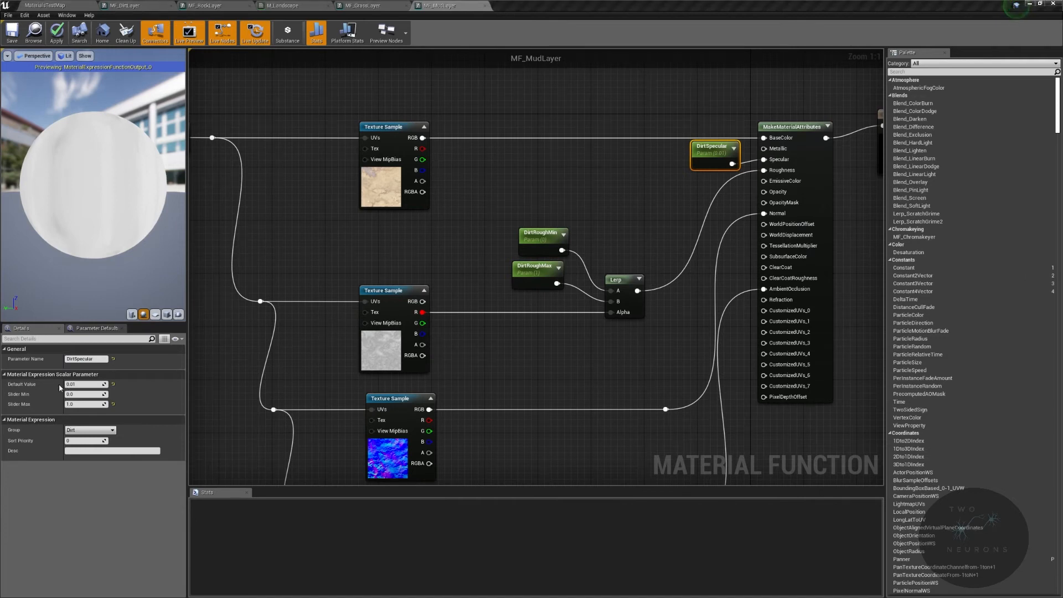
key(Return)
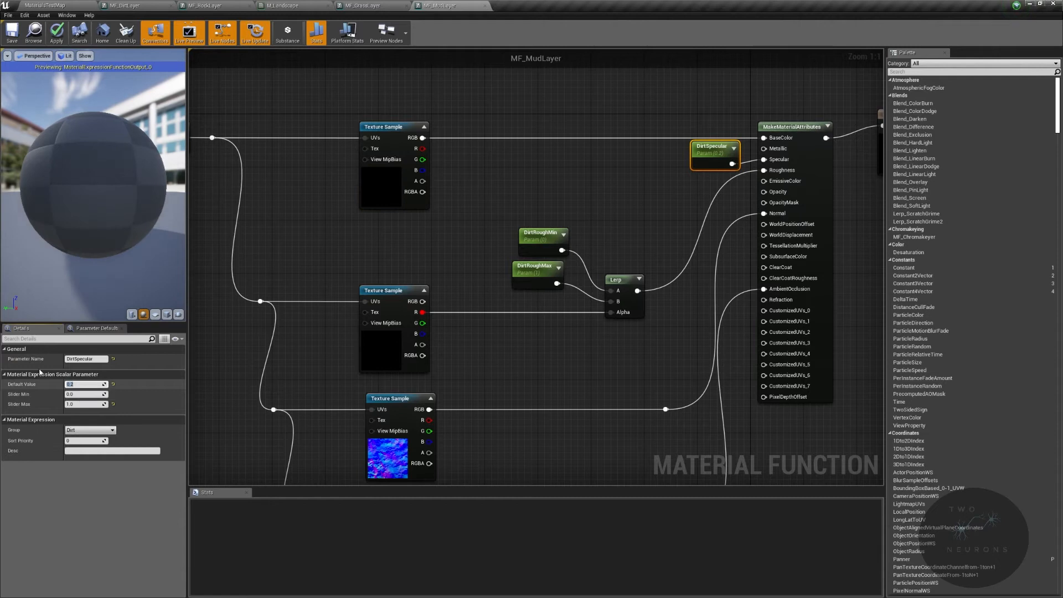
Rename the specular parameter to MudSpecular and assign it to the Mud group
drag(75, 358, 2, 352)
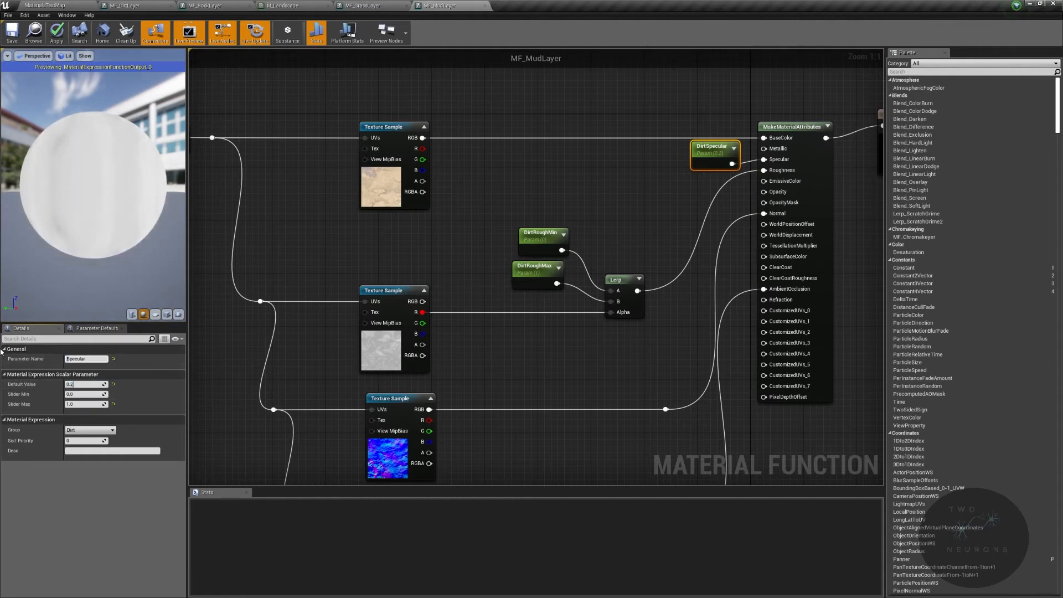
text(Mud)
key(Return)
click(91, 430)
click(89, 443)
Rename the two roughness parameters to MudRoughMin and MudRoughMax, assigning MudRoughMin to the Mud group
click(540, 236)
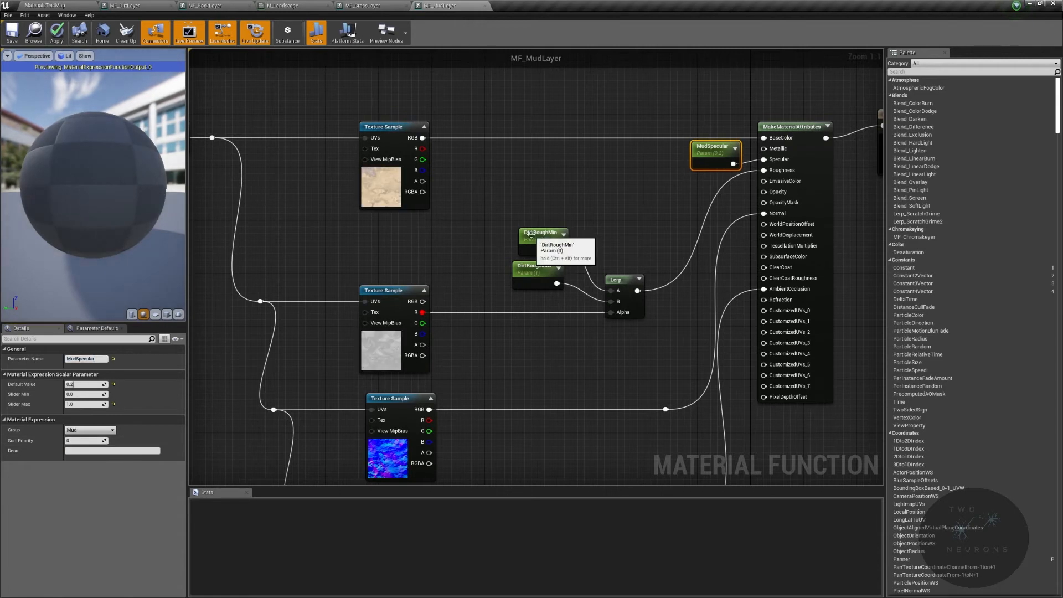
click(83, 359)
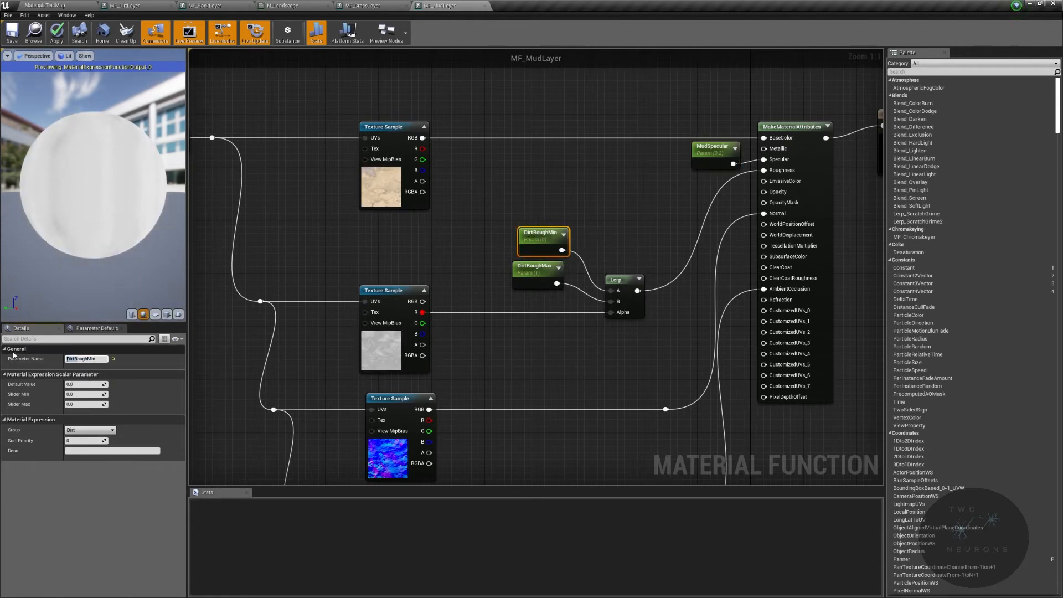
click(114, 431)
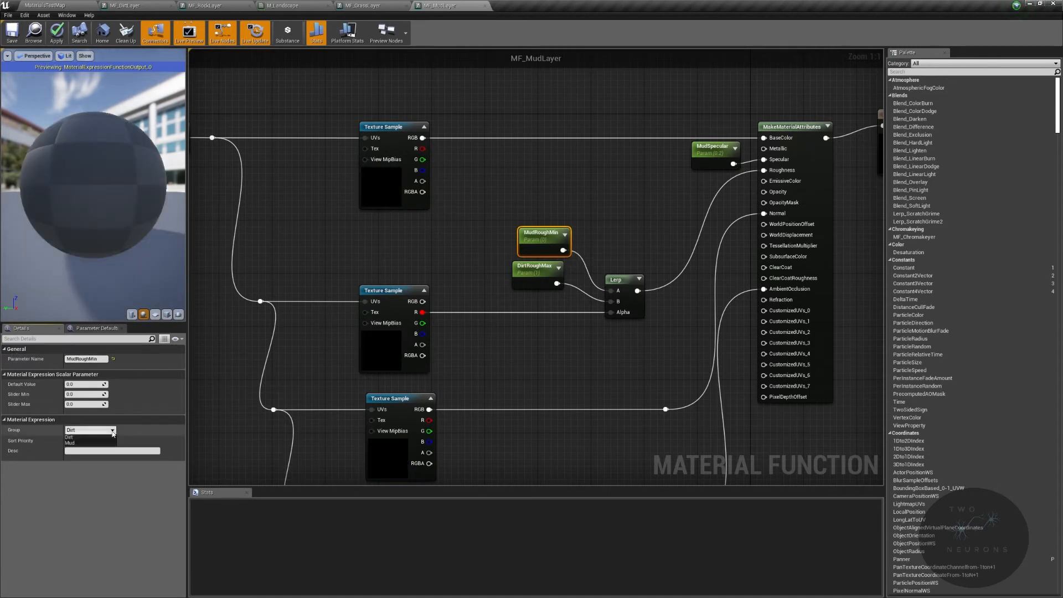
click(99, 444)
click(536, 266)
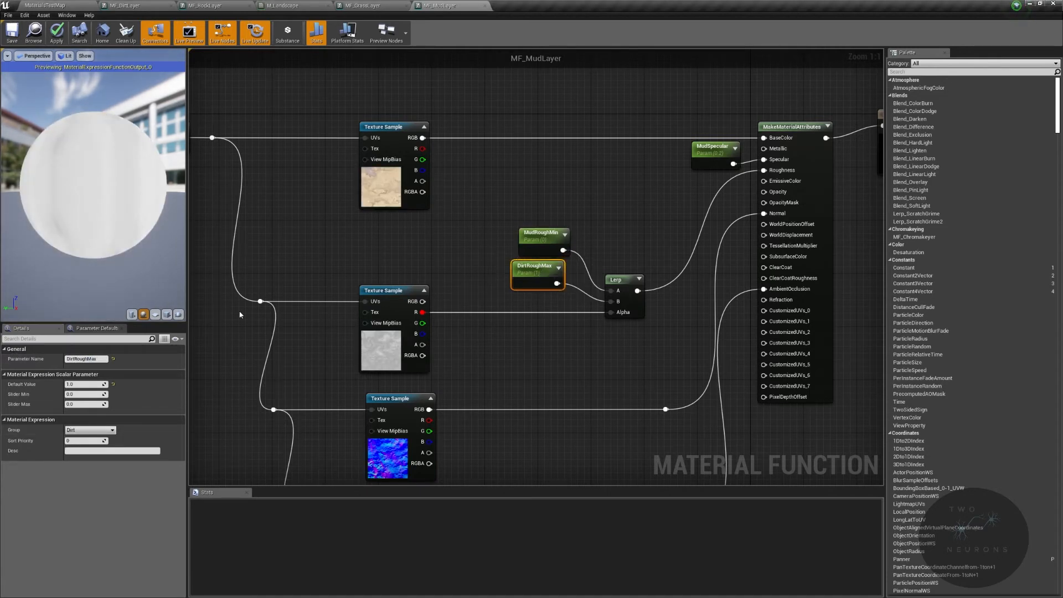
click(76, 359)
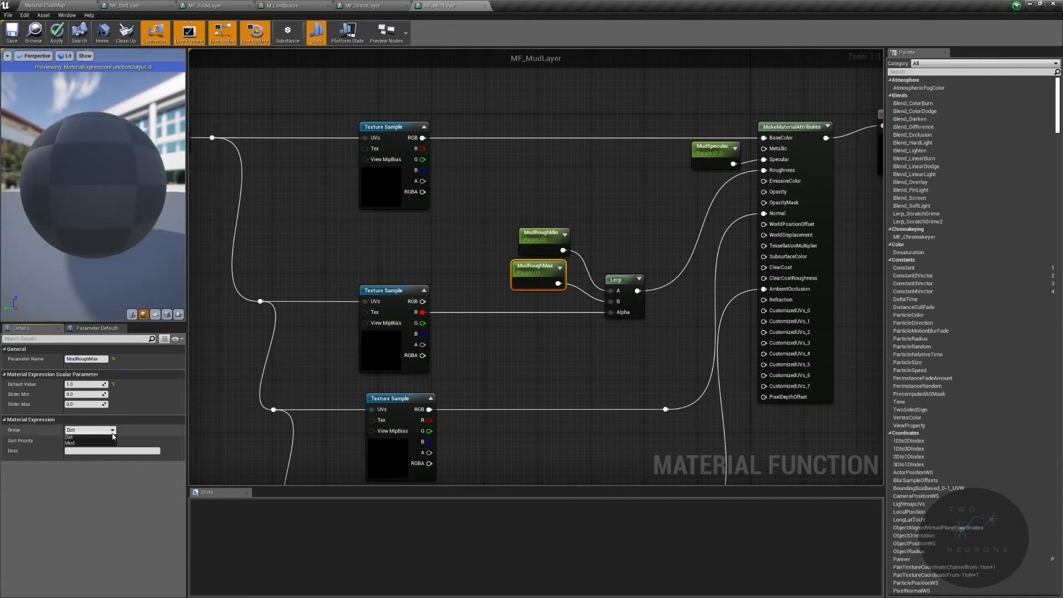
Rename the unconnected DirtUVTexCoord_NON function input to MudVTexCoord_NON
right_drag(424, 390, 611, 138)
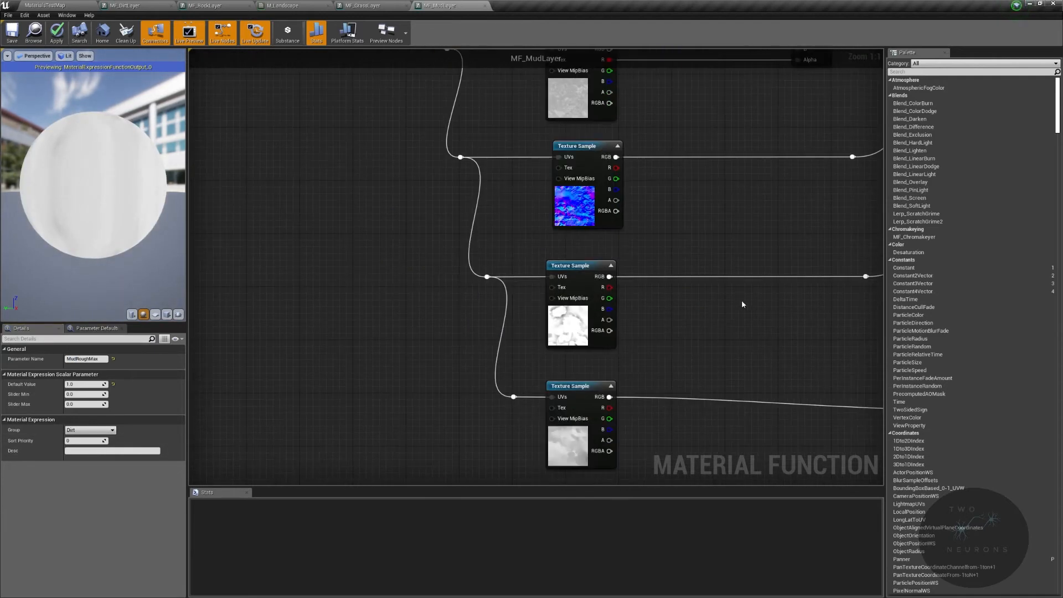
right_drag(768, 421, 653, 166)
scroll(708, 252, down, 3)
right_drag(708, 251, 858, 168)
scroll(531, 377, up, 3)
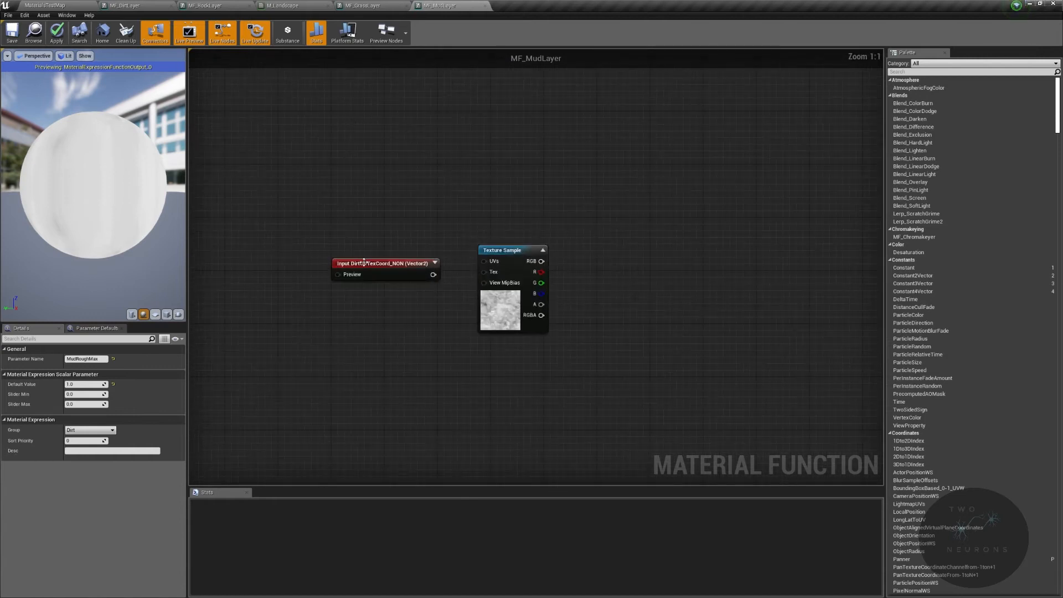
click(363, 262)
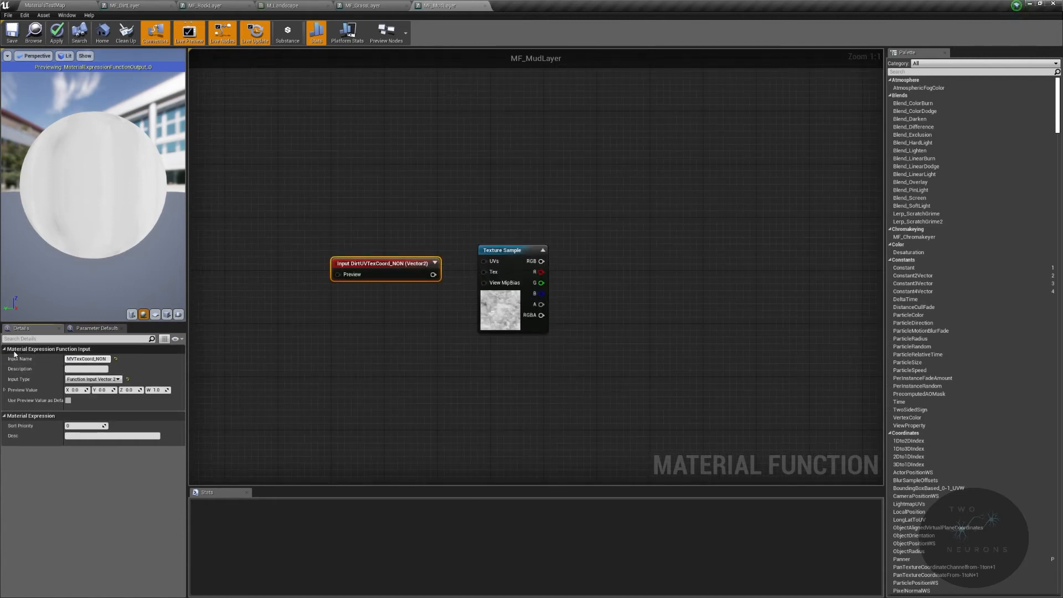
key(Return)
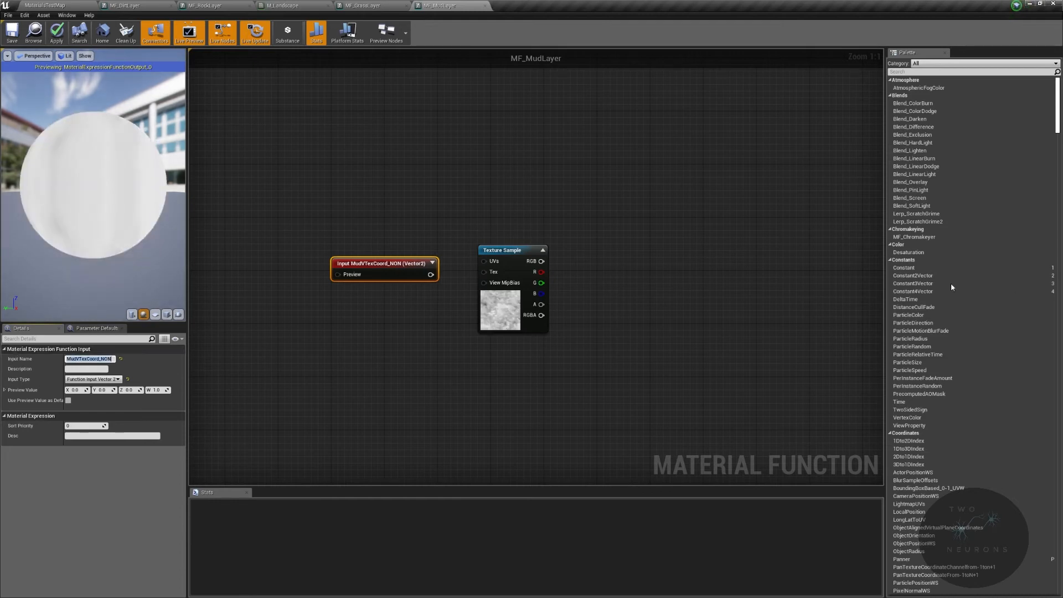
Assign the MudRoughMax parameter to the Mud group, then apply and save the mud function
click(91, 328)
mouse_move(583, 242)
right_down()
mouse_move(576, 260)
mouse_move(315, 468)
right_up()
right_drag(575, 263, 355, 468)
click(579, 215)
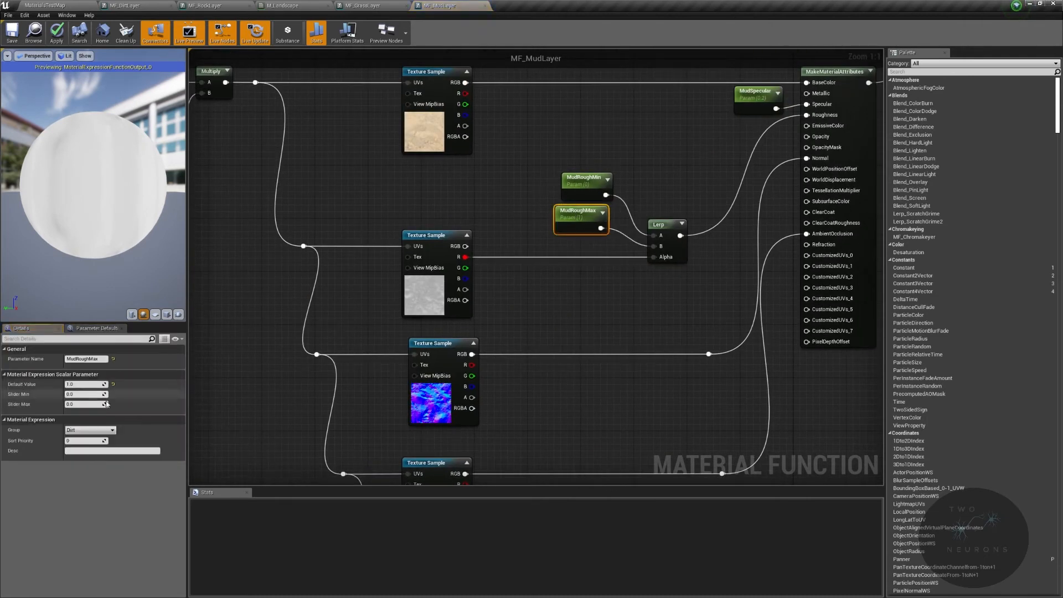
click(113, 430)
click(98, 443)
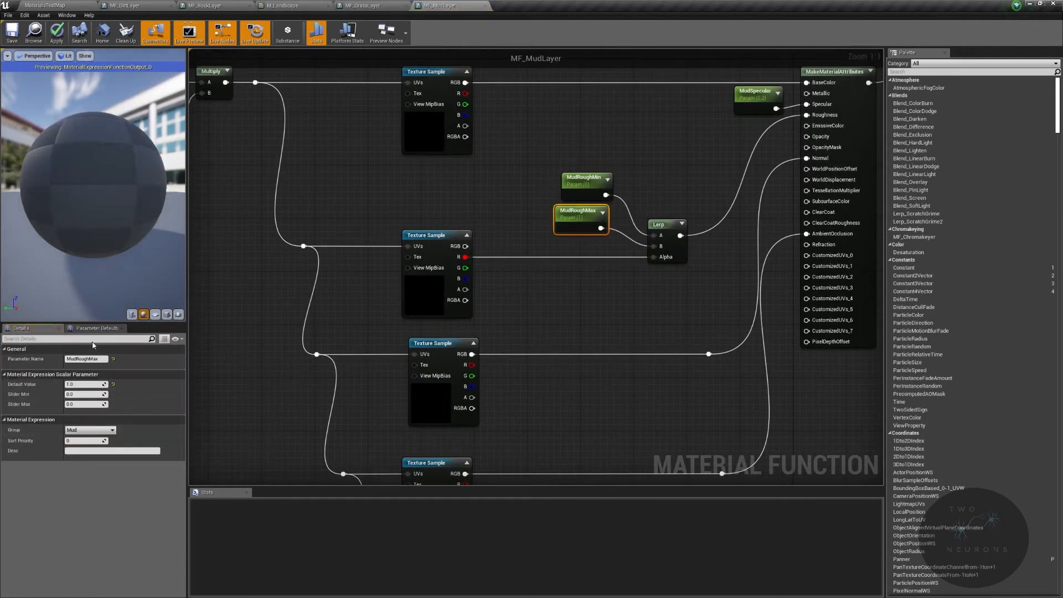
click(95, 328)
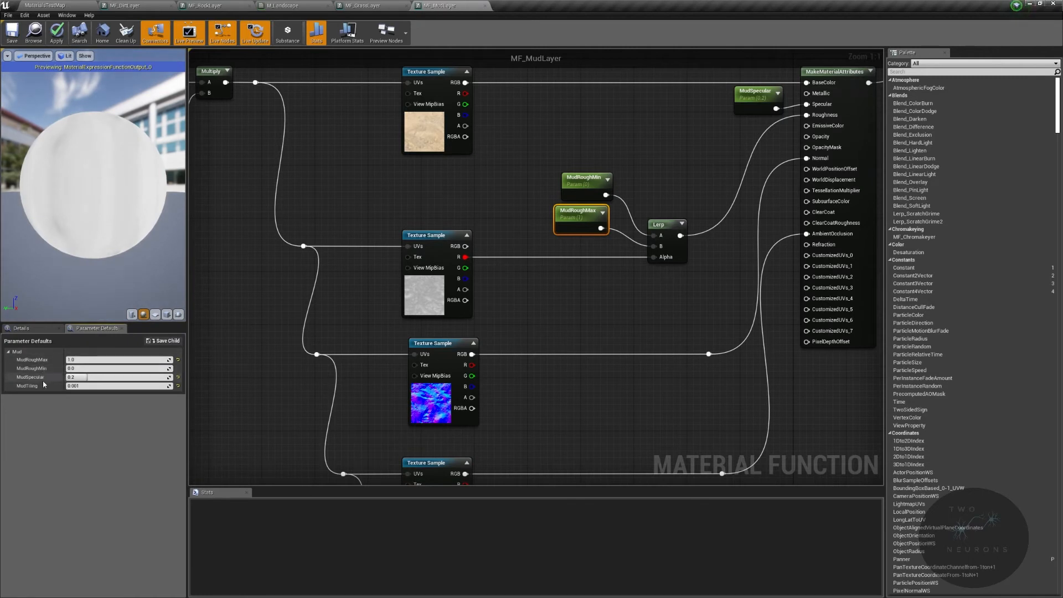
click(56, 32)
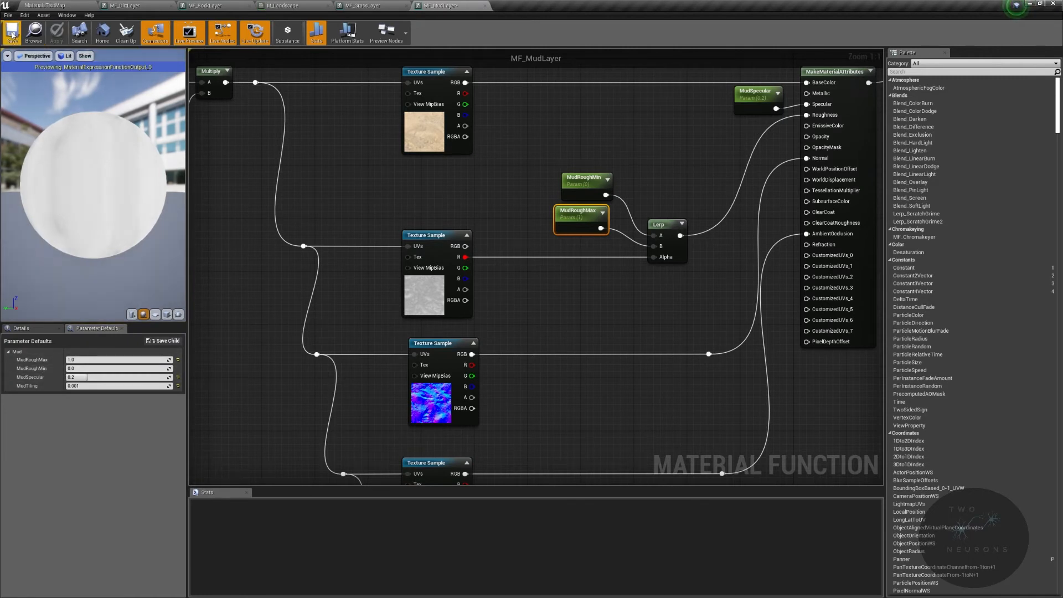
Add a material function call for MF_MudLayer below MF_GrassLayer in the M_Landscape material
click(291, 5)
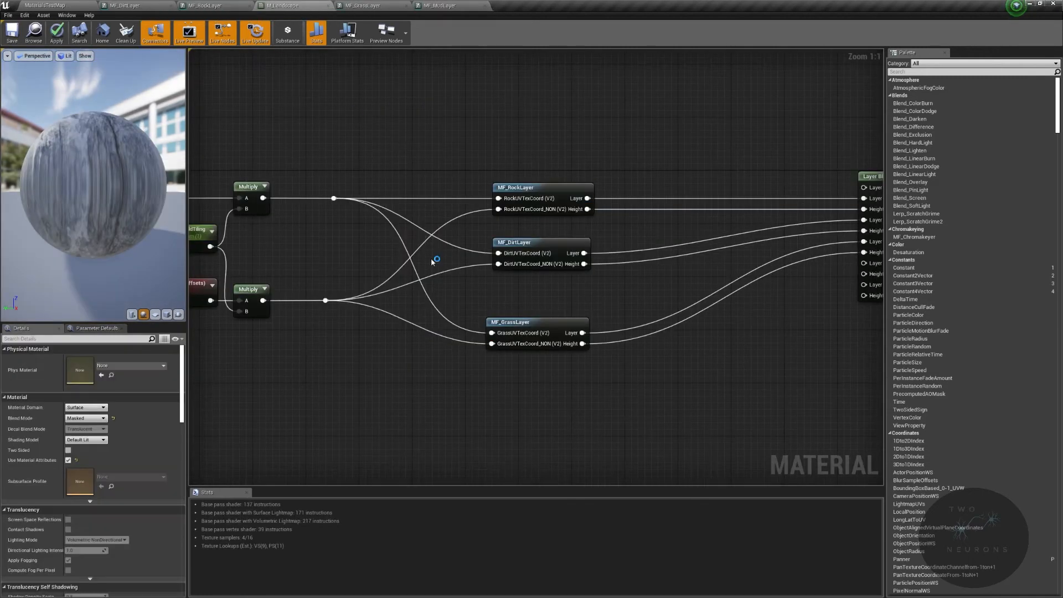
right_click(522, 323)
text(material f)
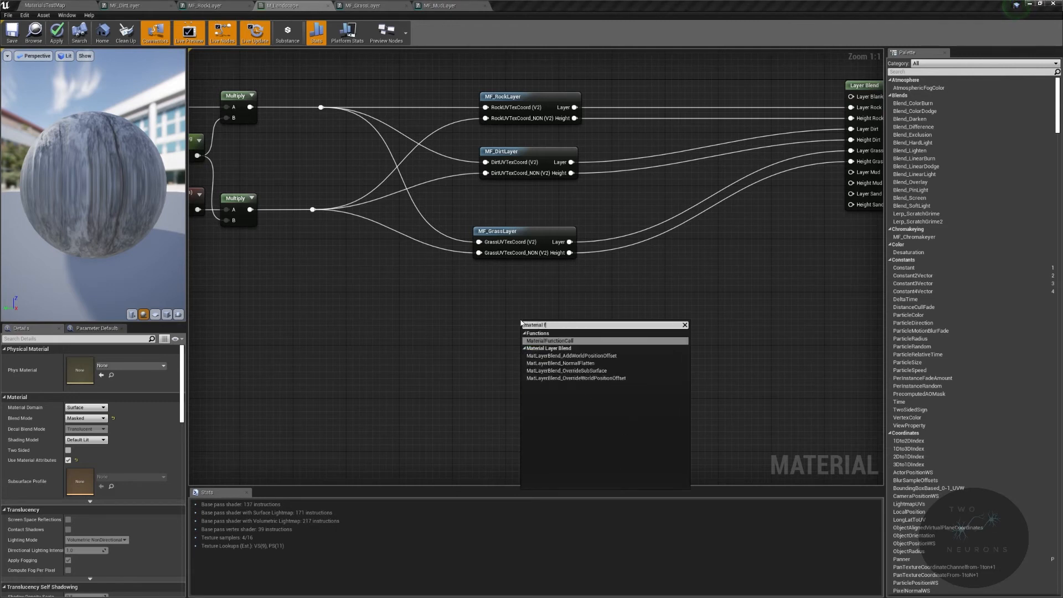
key(Return)
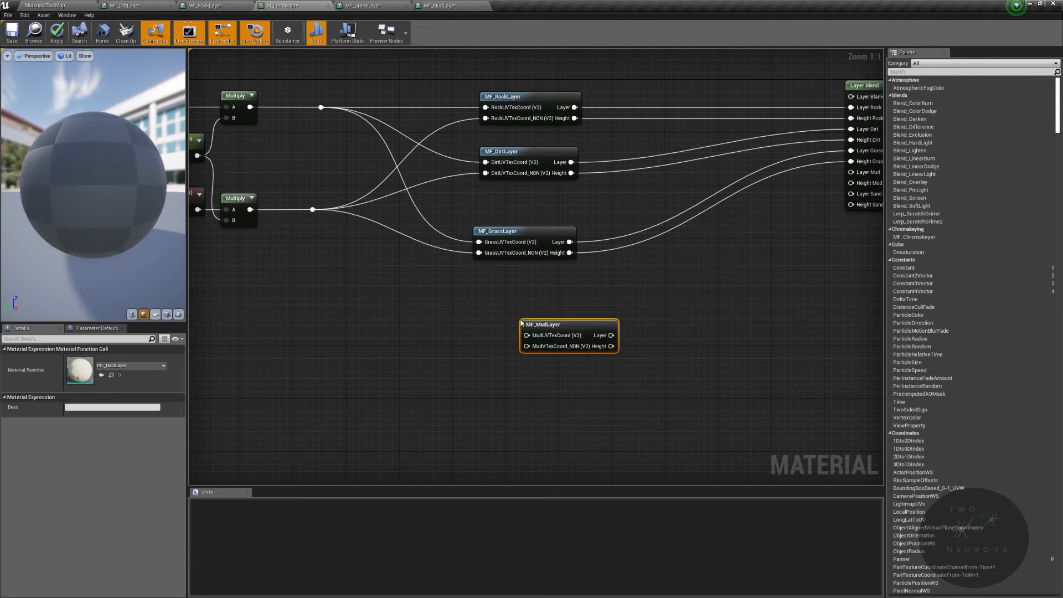
Connect MF_MudLayer's Layer and Height outputs to Layer Mud and Height Mud, and its two texture-coordinate inputs to the matching world position Multiply branches
drag(587, 334, 829, 176)
drag(531, 319, 814, 183)
right_drag(323, 257, 550, 269)
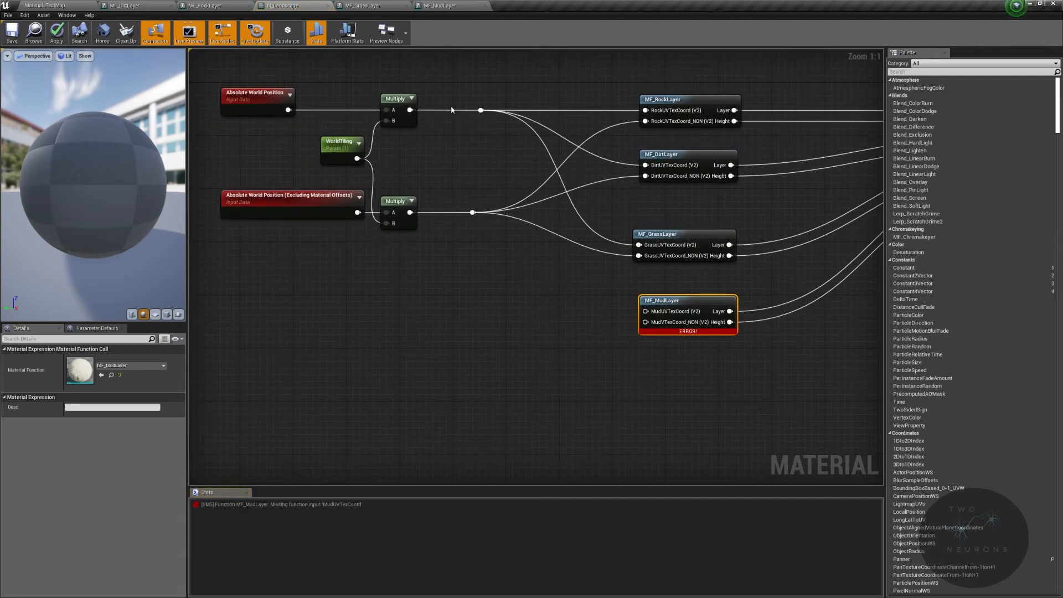
drag(481, 110, 645, 311)
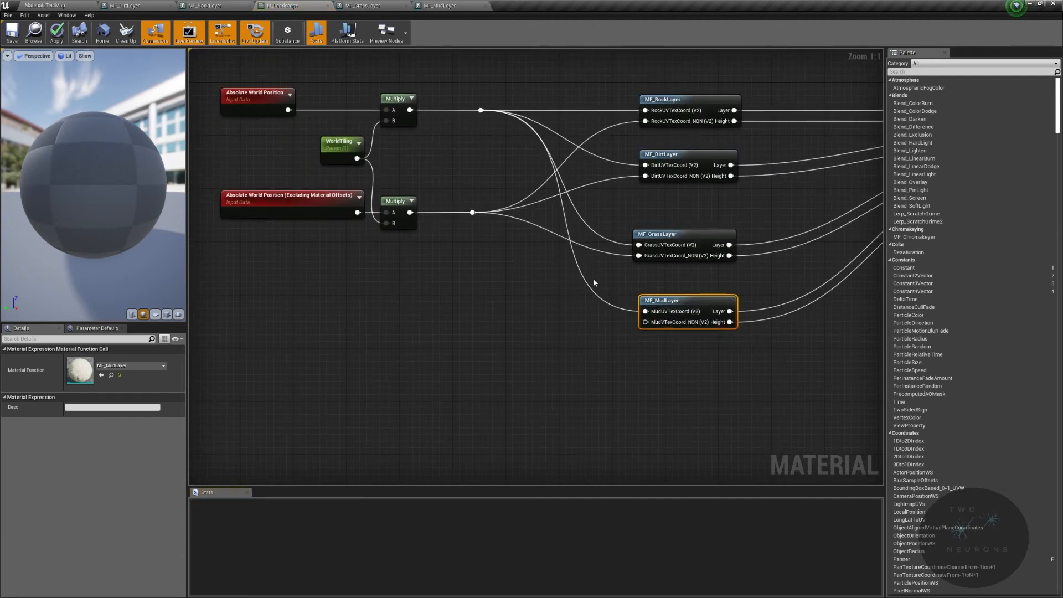
drag(472, 211, 645, 322)
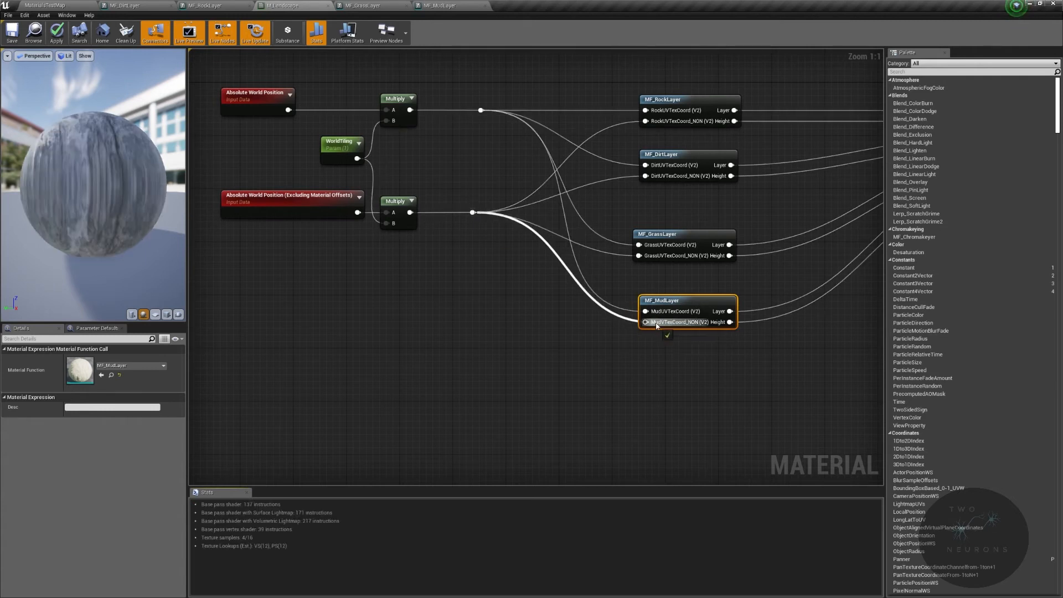
right_drag(639, 294, 458, 296)
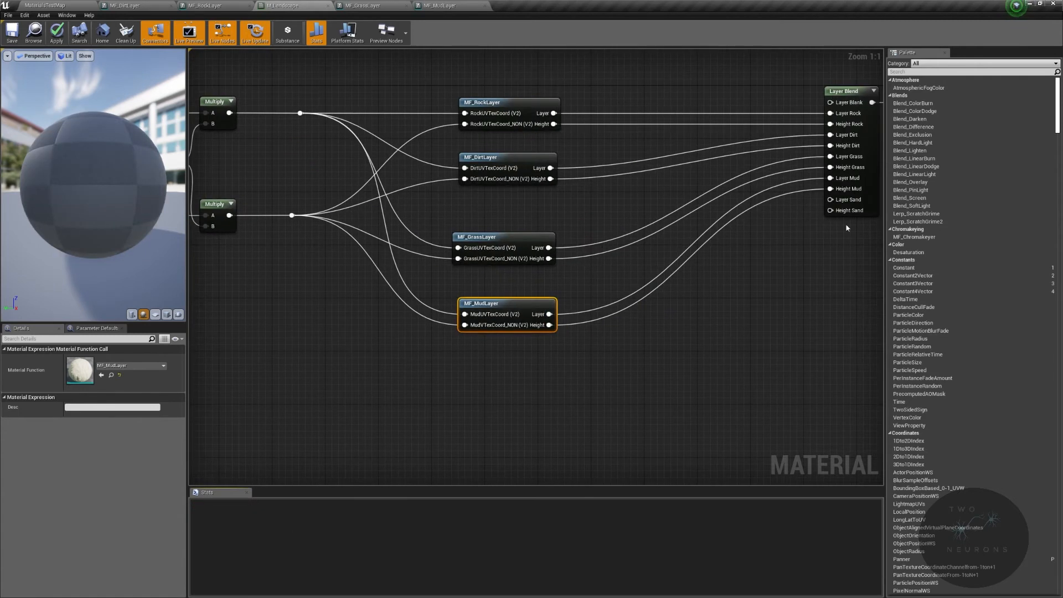
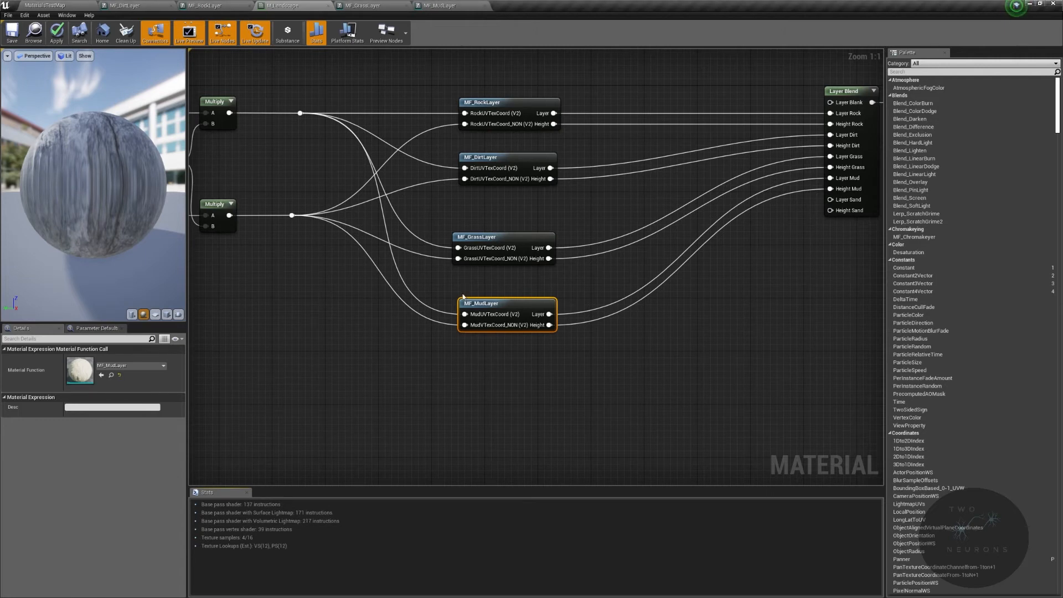
Create a folder named Sand inside the Materials/Ground folder of the level editor's content browser
click(60, 6)
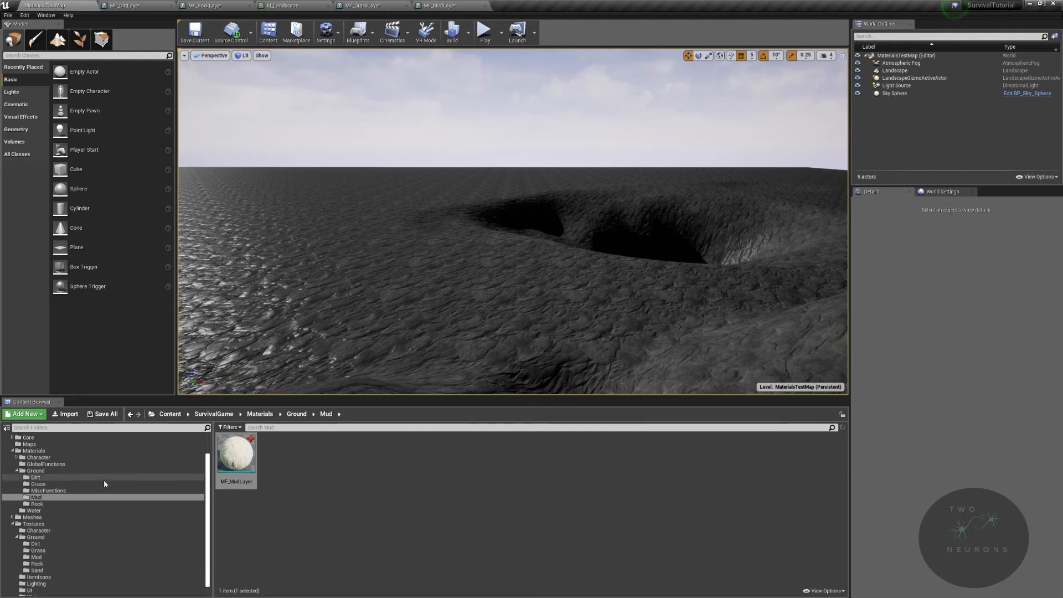
click(34, 470)
right_click(375, 530)
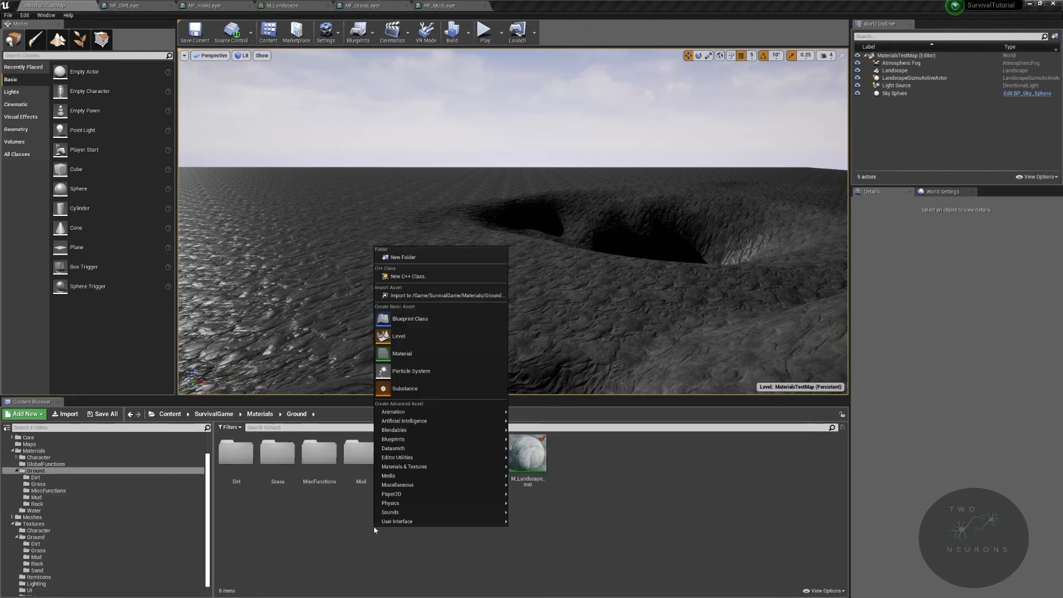
click(430, 258)
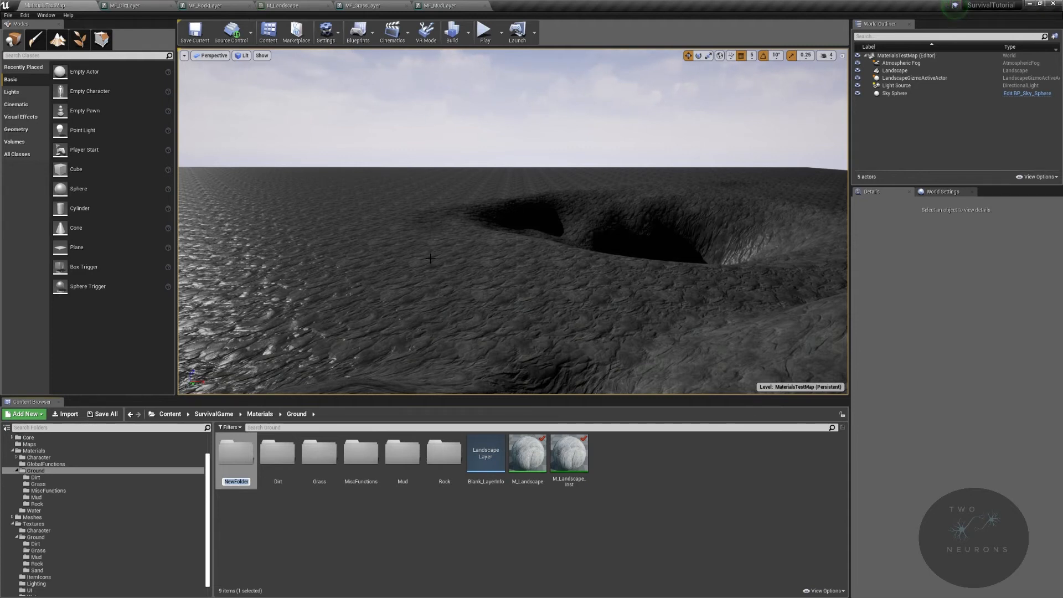
text(Sand)
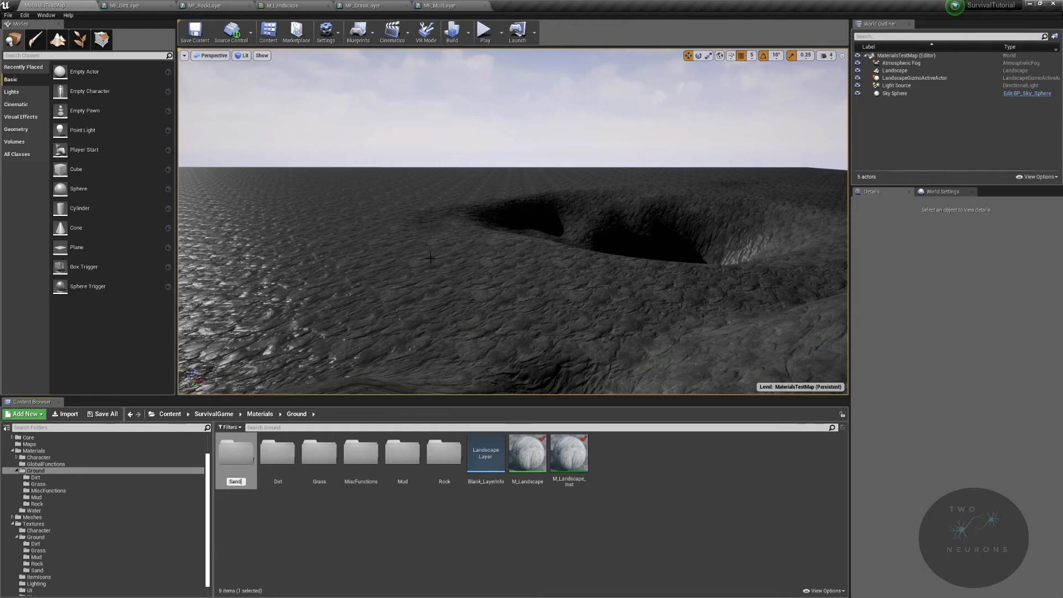
key(Return)
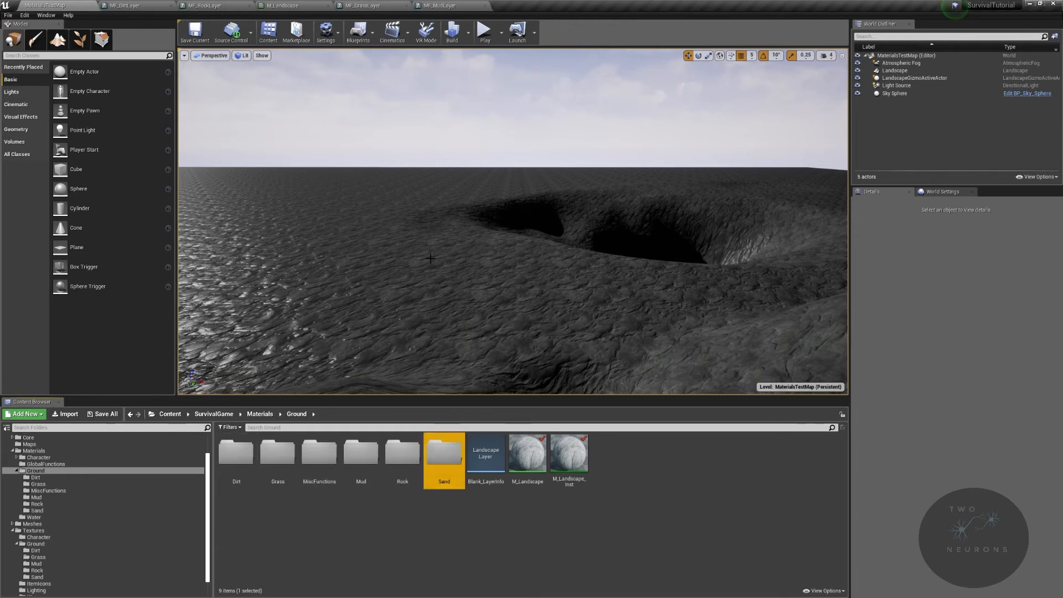
Duplicate the MF_DirtLayer material function in the Dirt folder and name the copy MF_SandLayer
double_click(237, 454)
right_click(235, 455)
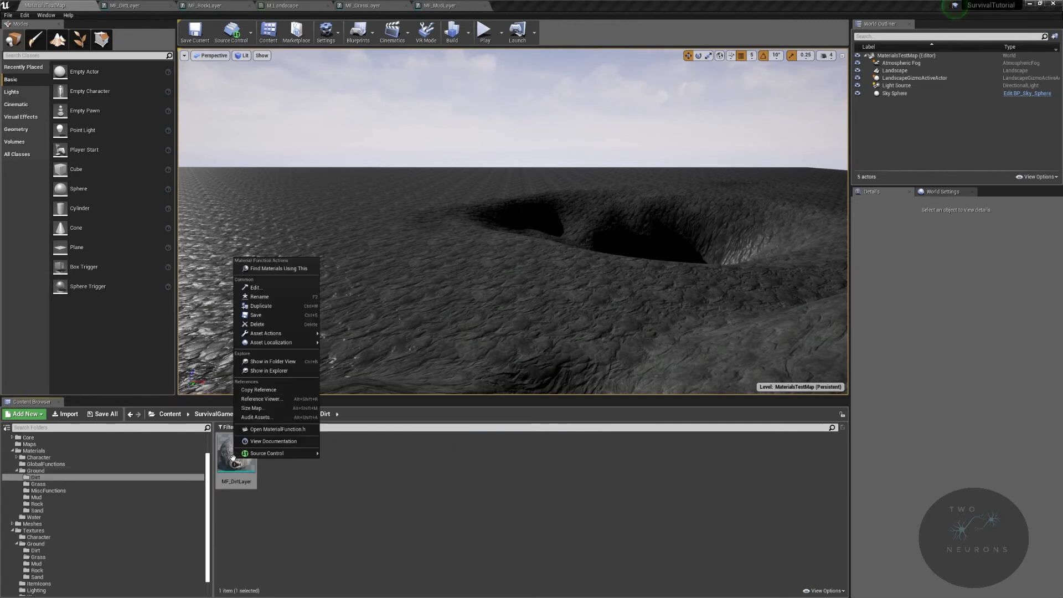
click(286, 304)
text(M)
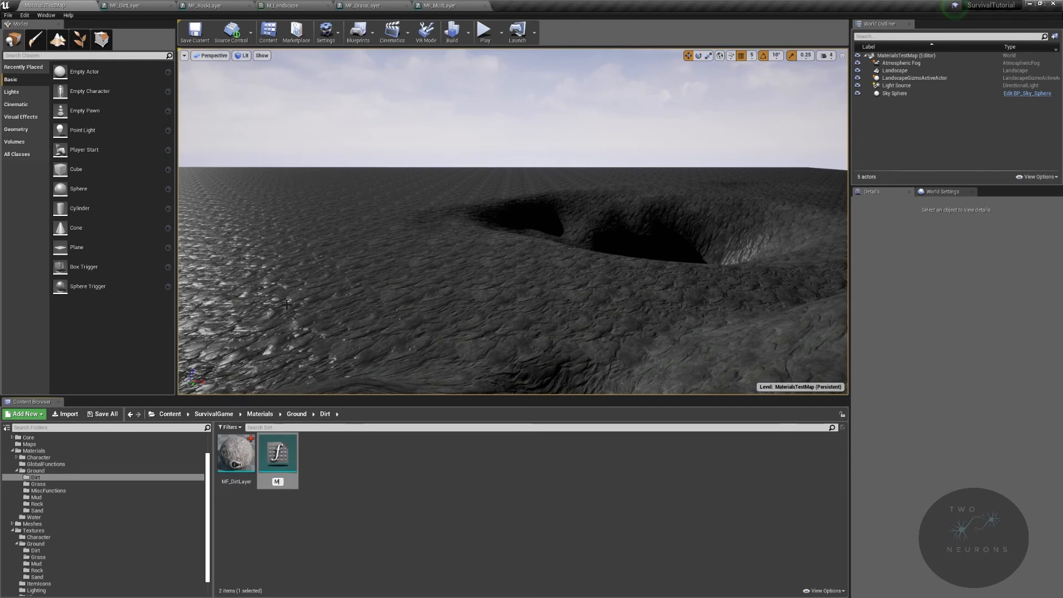
text(F_SandLayer)
key(Return)
Move MF_SandLayer into the Materials/Ground/Sand folder and open it for editing
drag(277, 454, 78, 510)
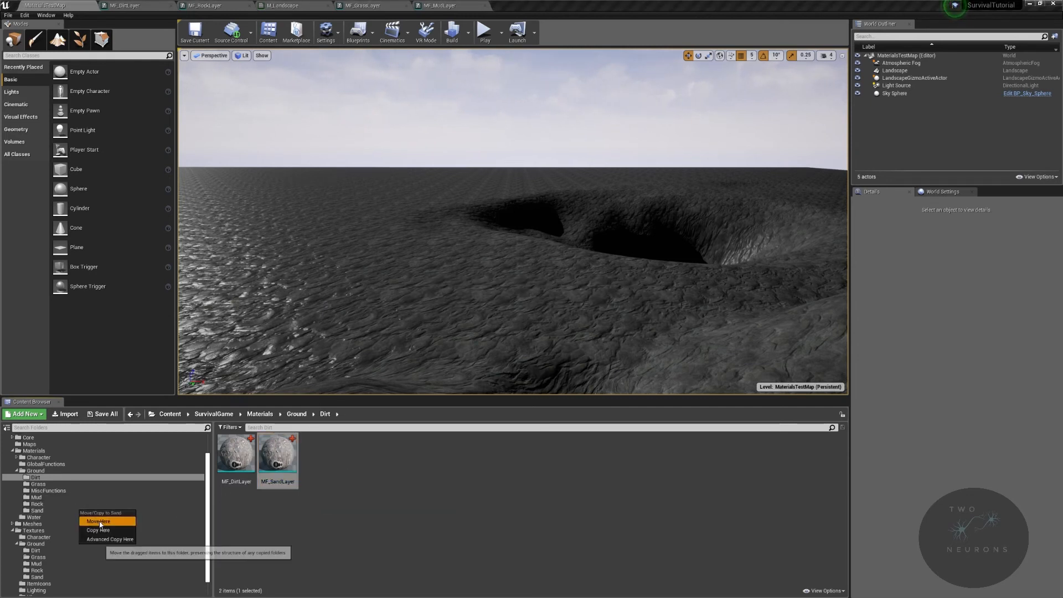
click(92, 521)
click(37, 510)
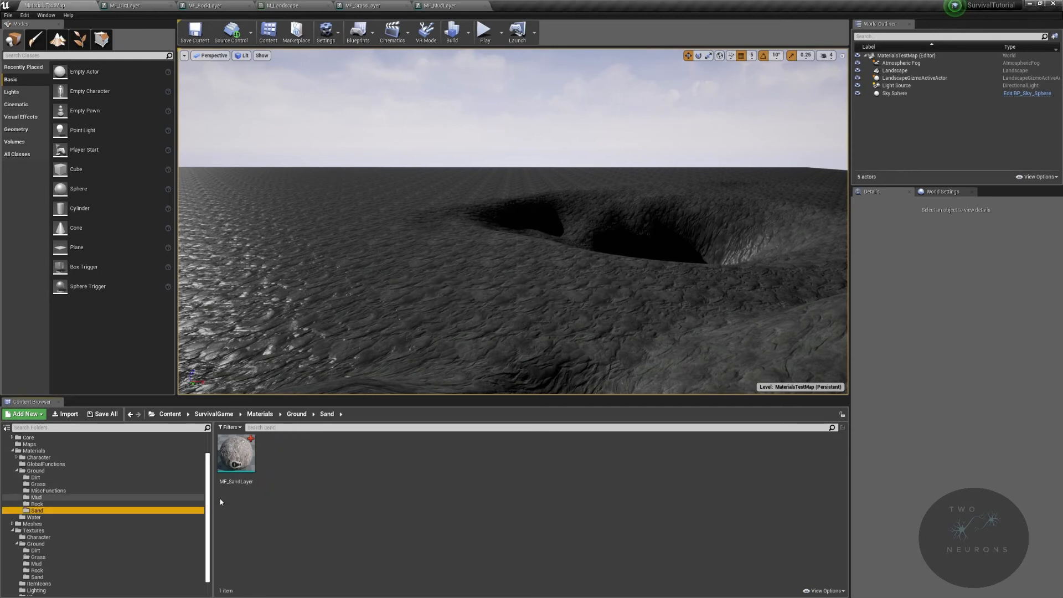
double_click(237, 454)
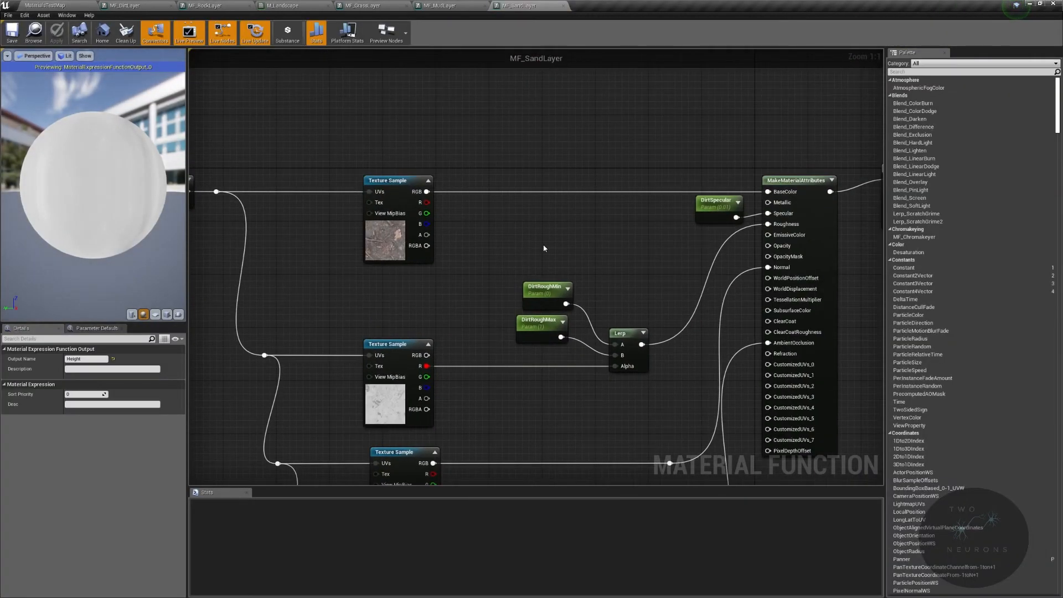
Assign T_Sand_d to the base color texture sample and T_Sand_rgh to the roughness texture sample
click(400, 232)
click(121, 434)
text(t_sand_D)
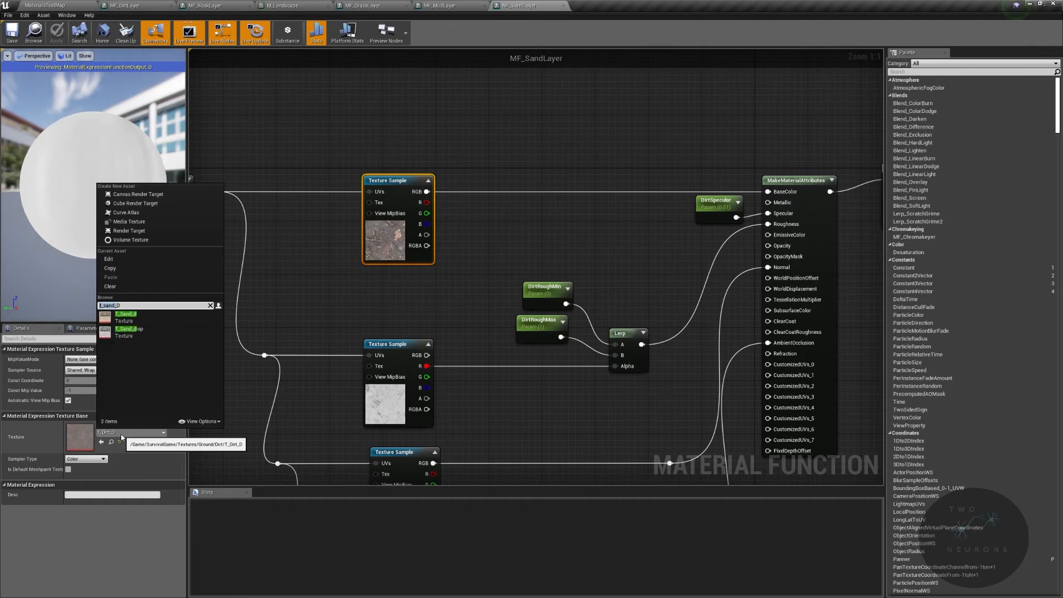
click(125, 314)
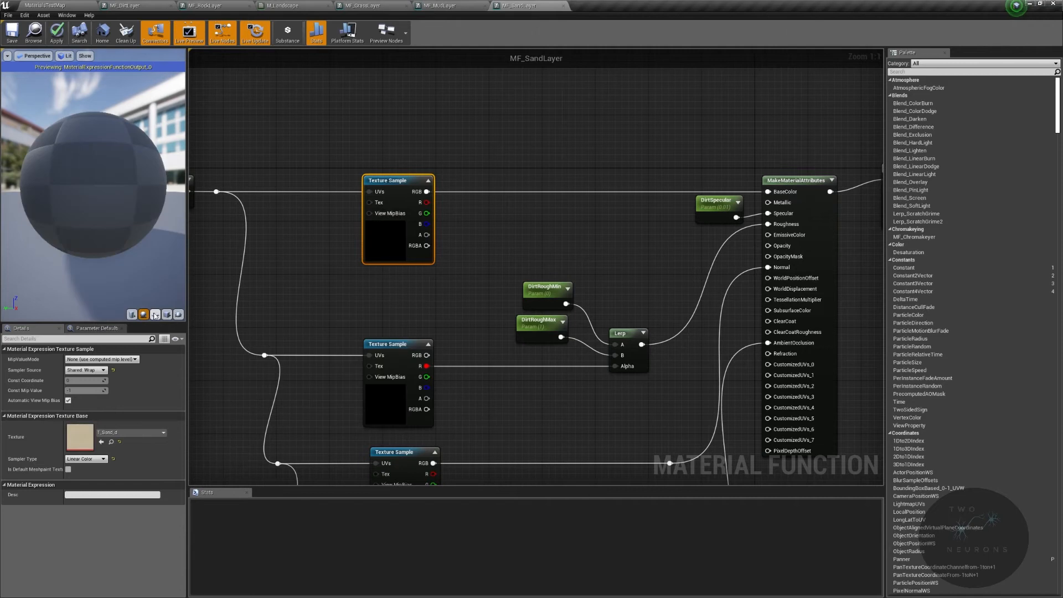
click(392, 397)
click(150, 432)
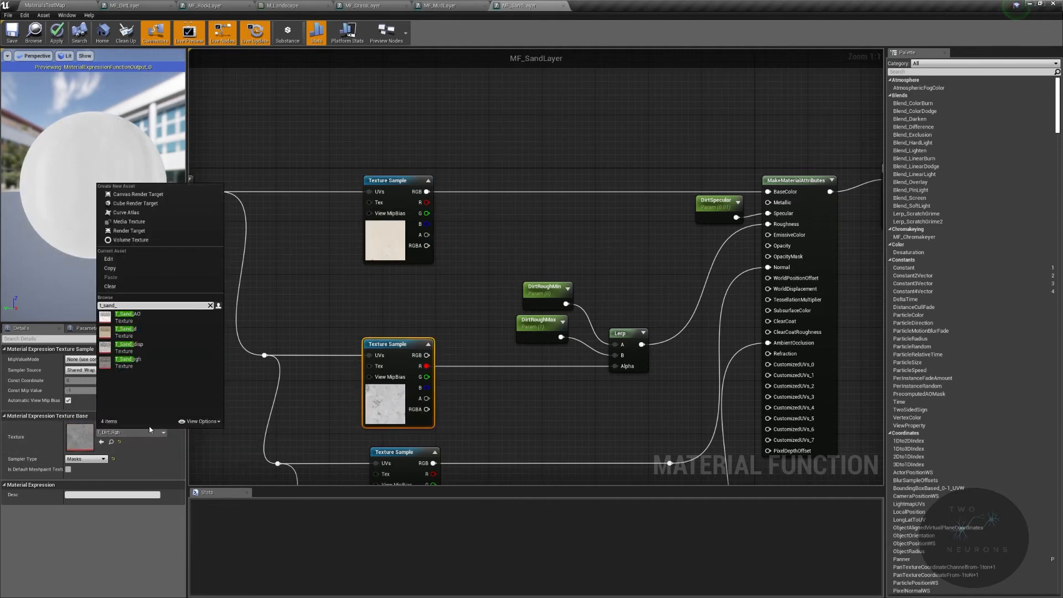
click(143, 323)
right_drag(417, 431, 415, 209)
click(383, 280)
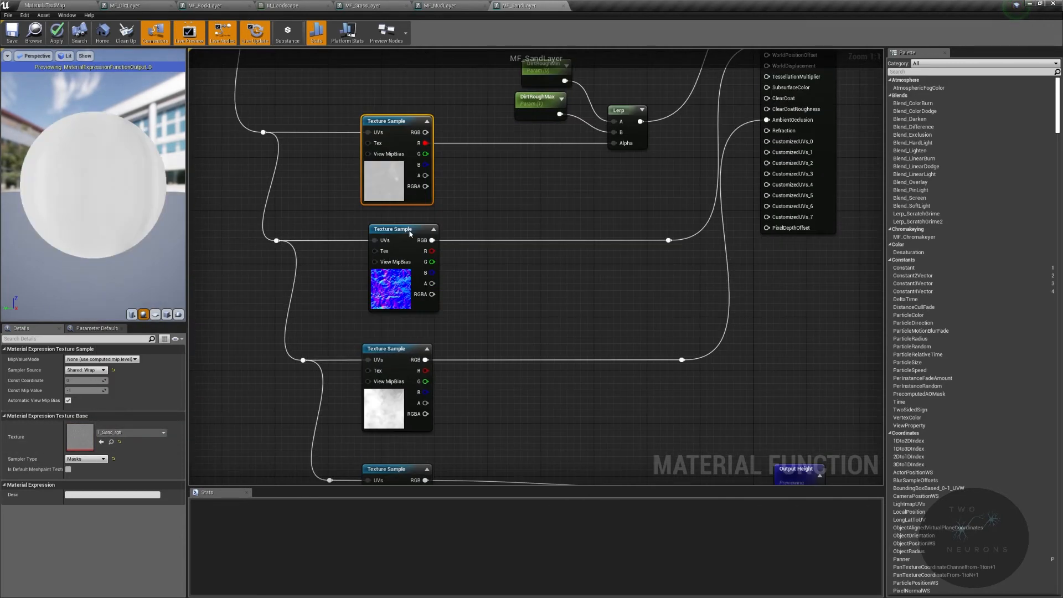
click(124, 433)
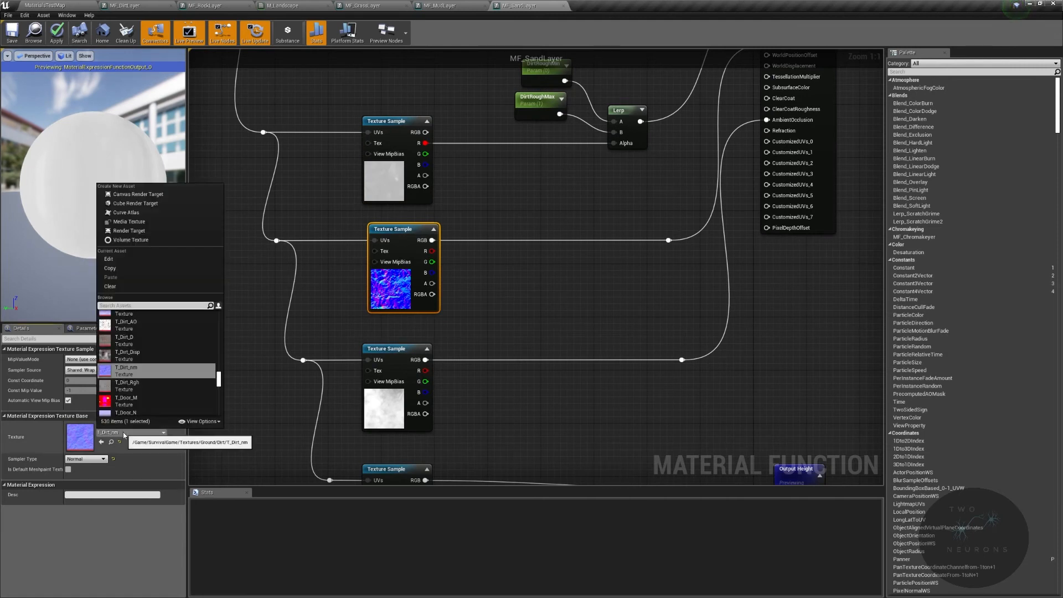
text(nd_n)
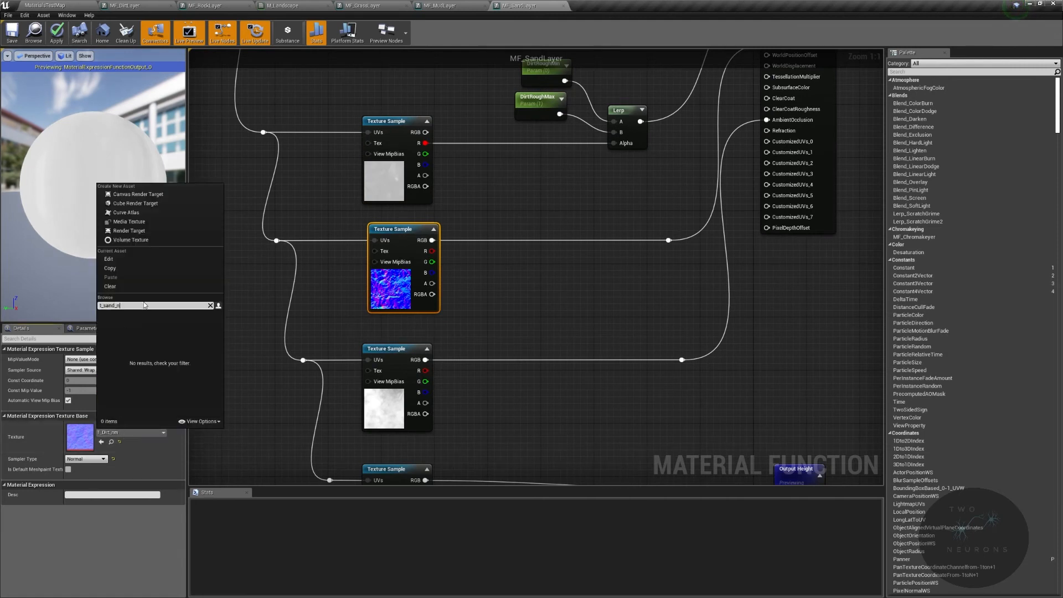
key(Escape)
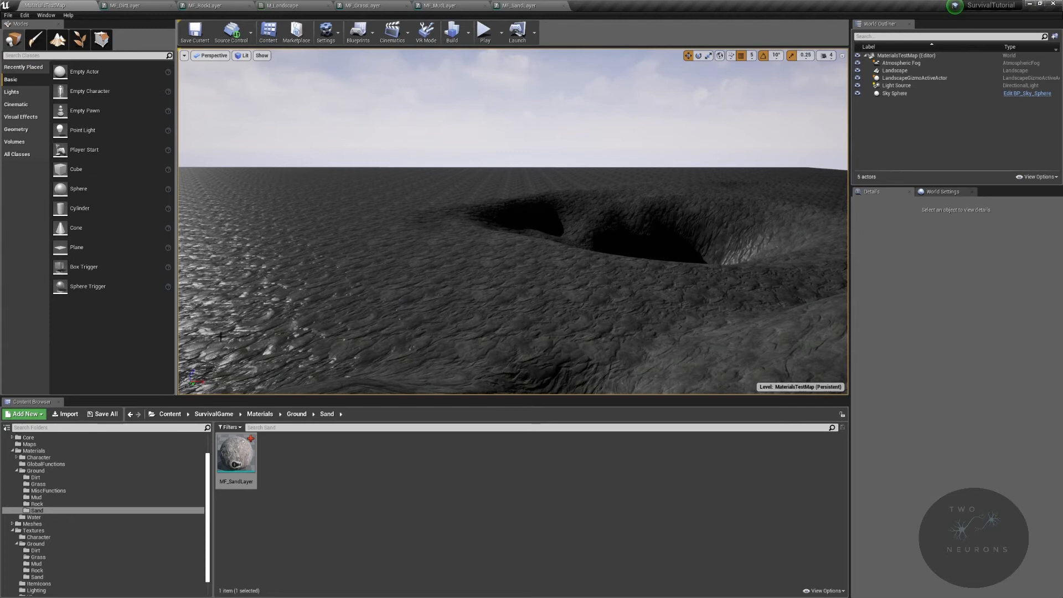
Rename the misspelled normal map in the level editor's Textures/Ground/Sand folder as T_Sand_NM and save the current level
click(72, 574)
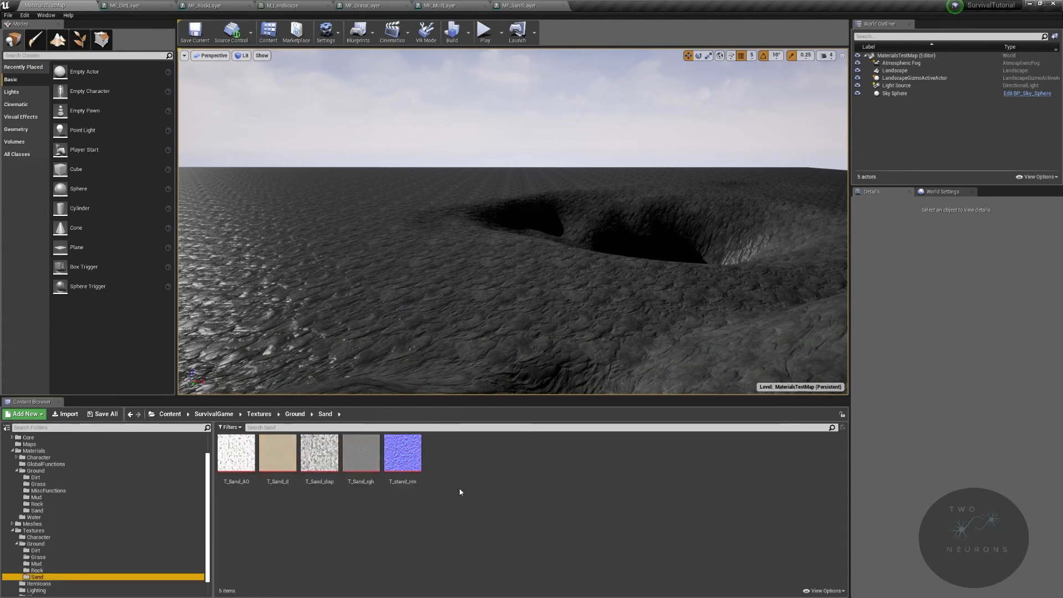
click(416, 464)
key(F2)
text(t_sand_NM)
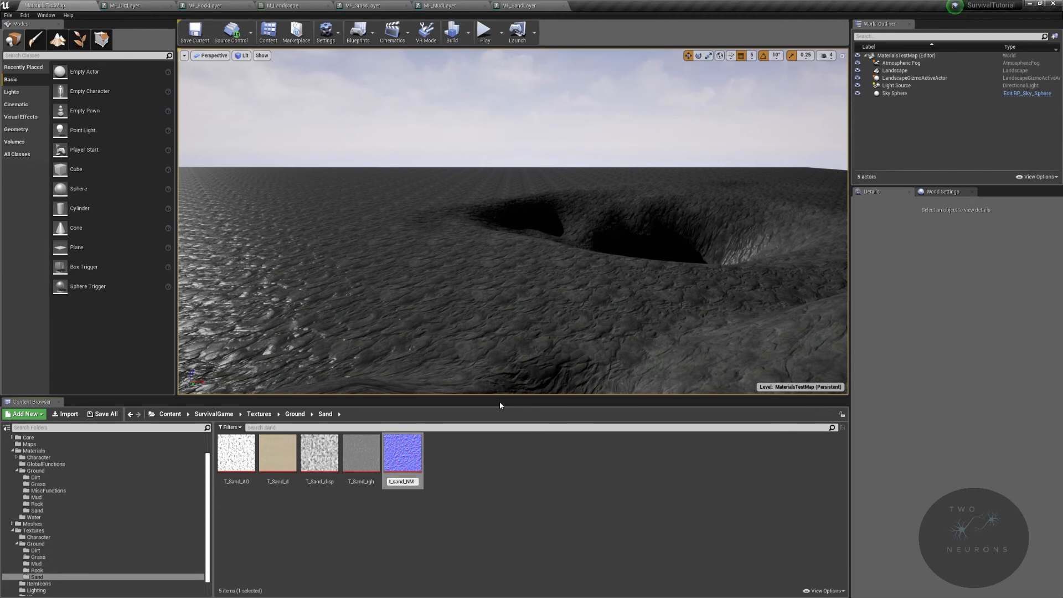
key(Left)
key(Left)
key(Left)
key(Left)
key(BackSpace)
text(S)
key(Return)
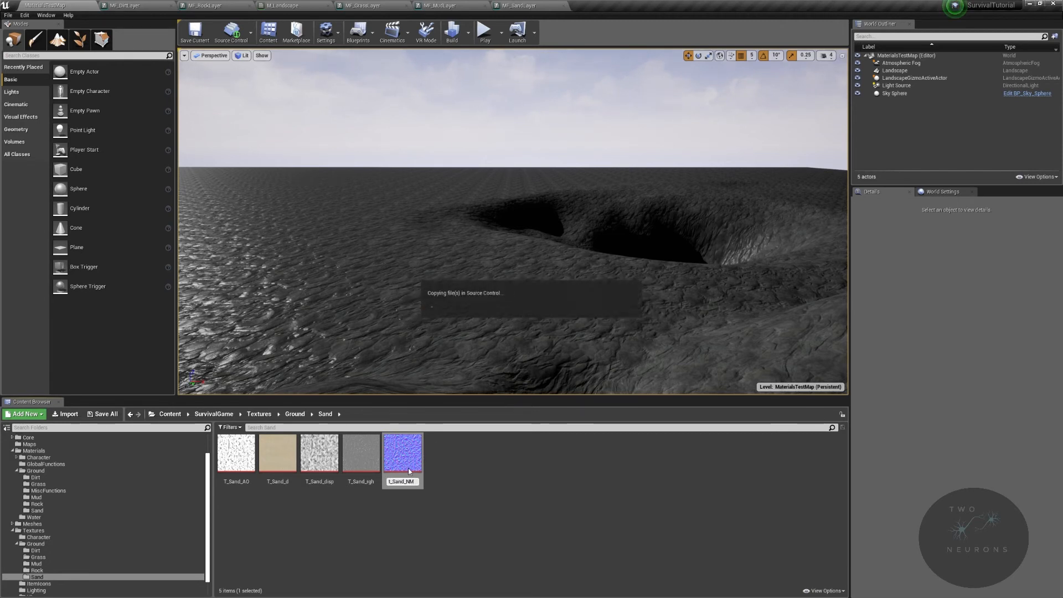
key(F2)
text(T)
key(Return)
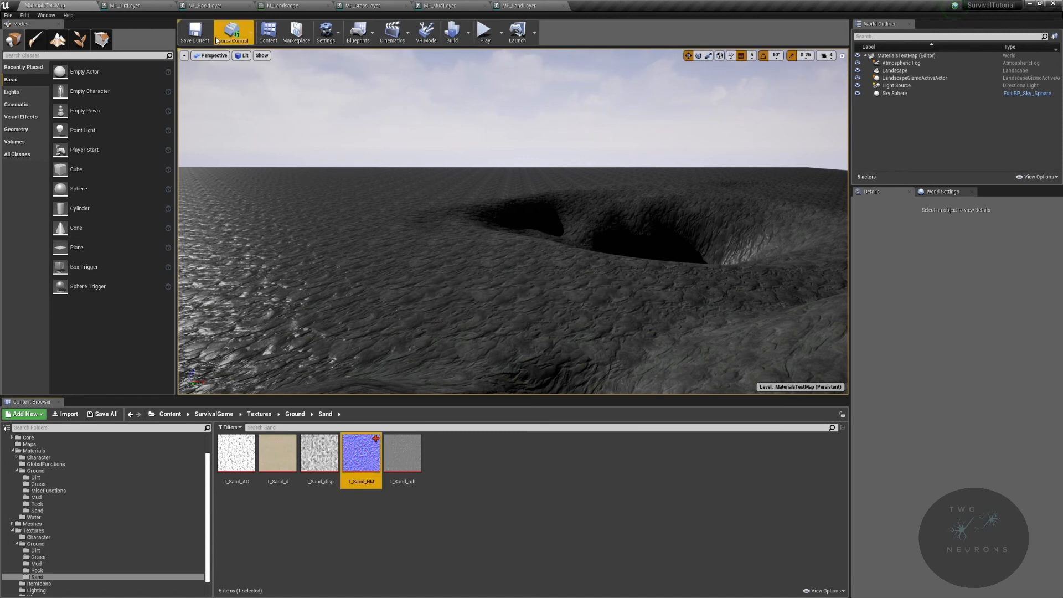
click(194, 31)
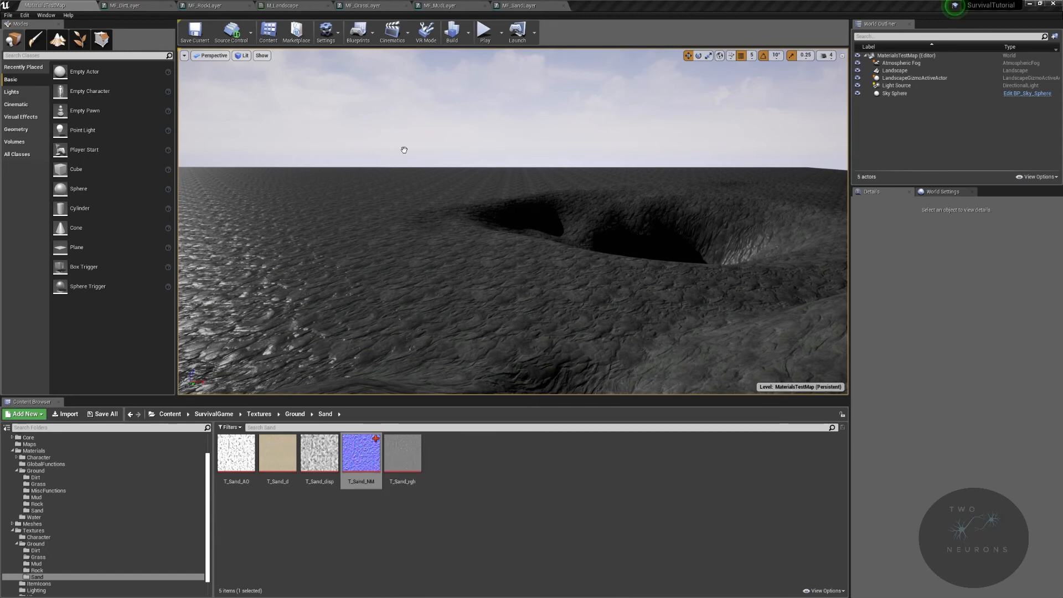
Return to MF_SandLayer and assign T_Sand_NM to the normal texture sample
click(533, 8)
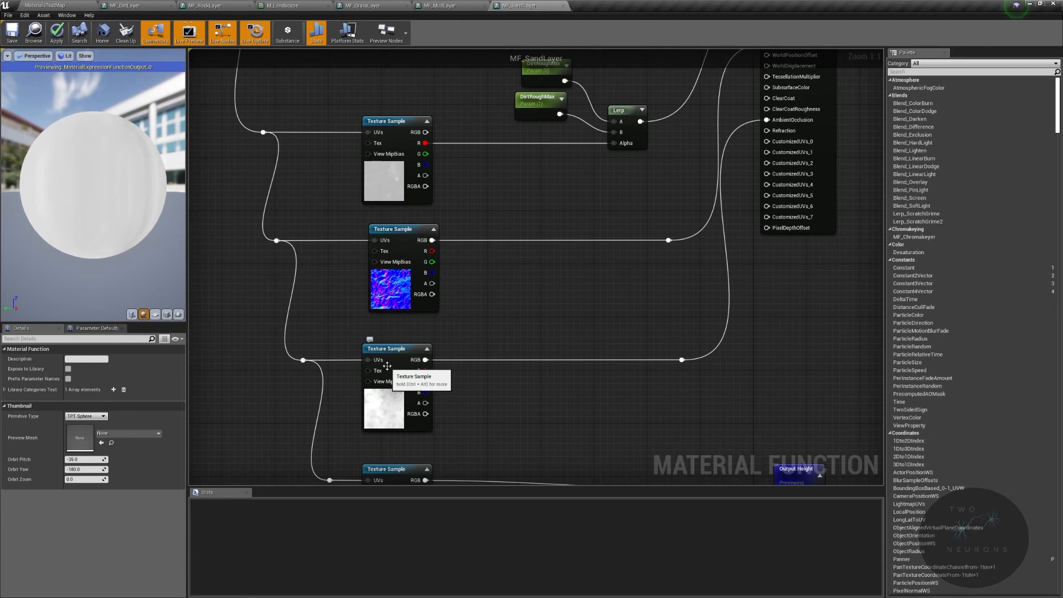
click(380, 292)
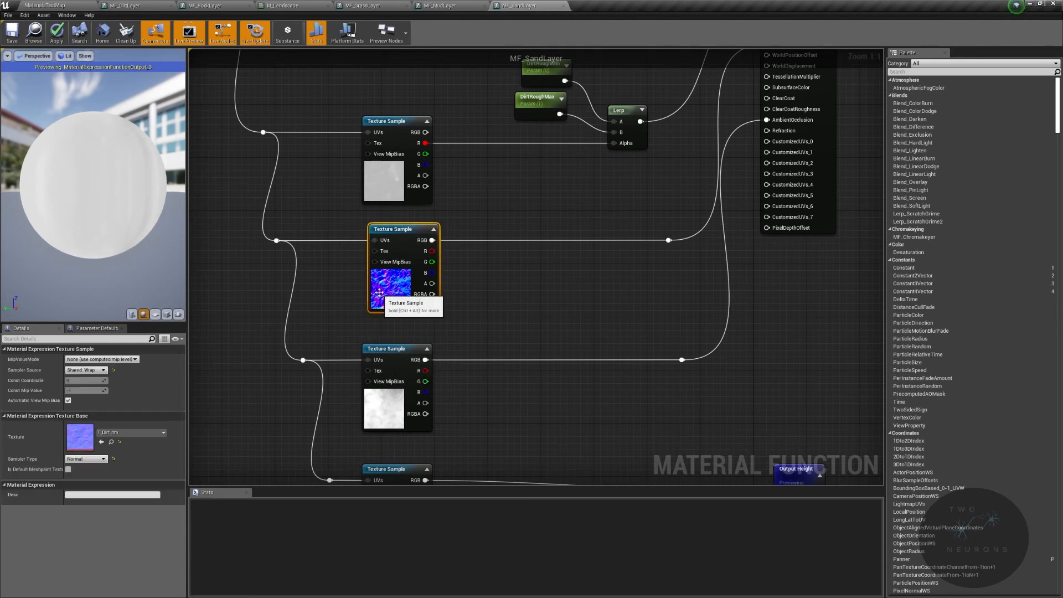
click(131, 433)
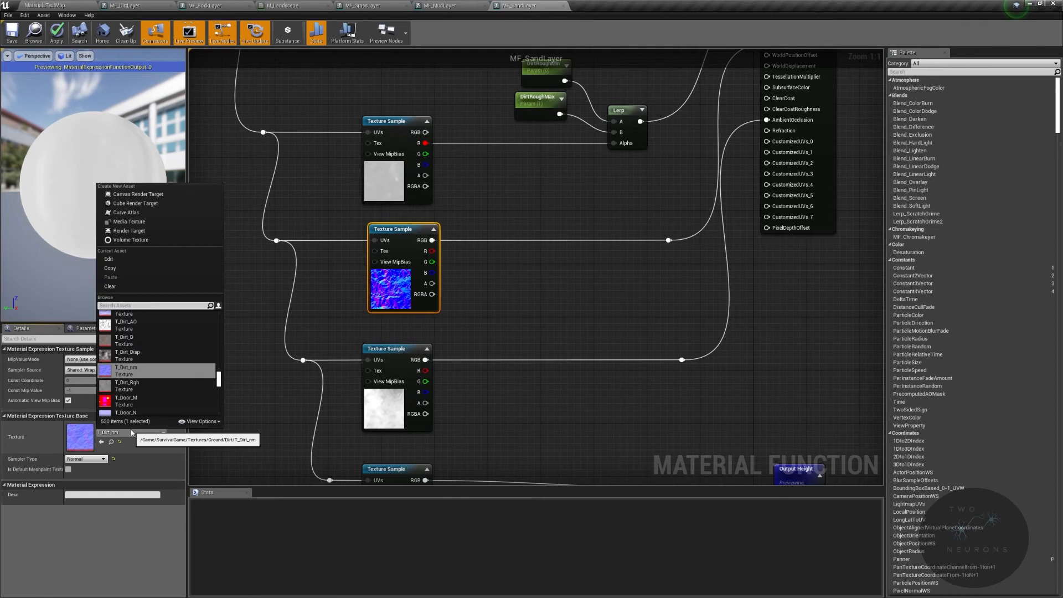
click(148, 363)
Assign T_Sand_AO to the ambient occlusion texture sample and T_Sand_disp to the texture sample feeding Output Height
right_drag(371, 371, 385, 205)
click(398, 183)
click(157, 432)
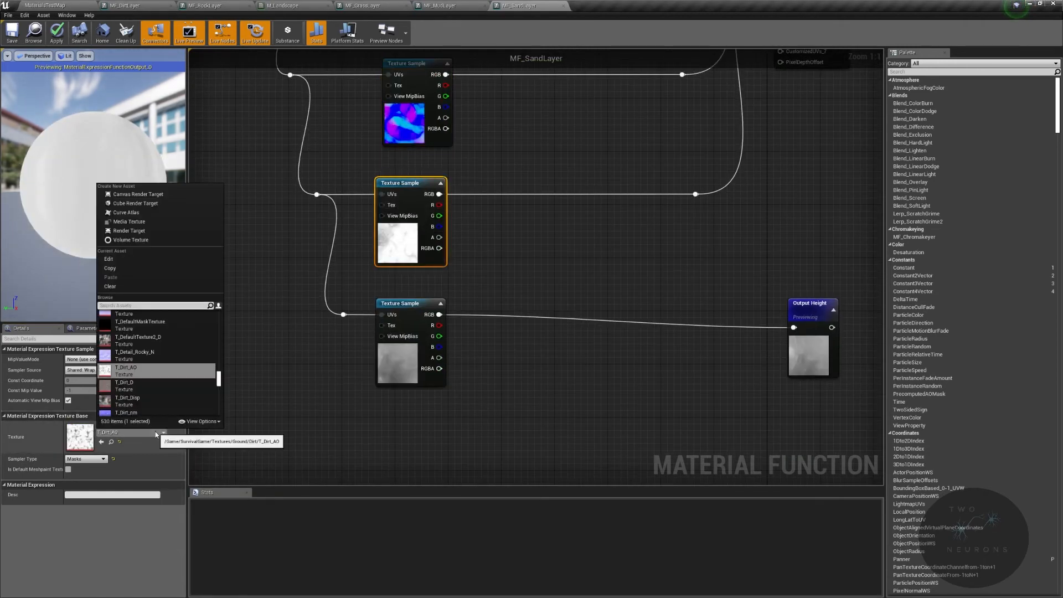
click(127, 316)
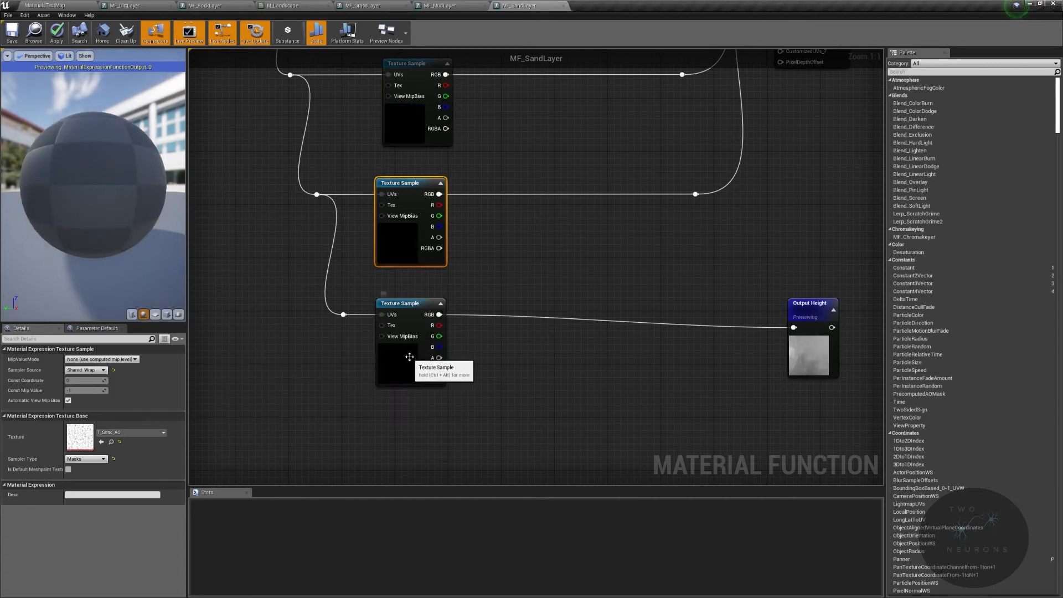
click(407, 354)
click(115, 435)
text(d_d)
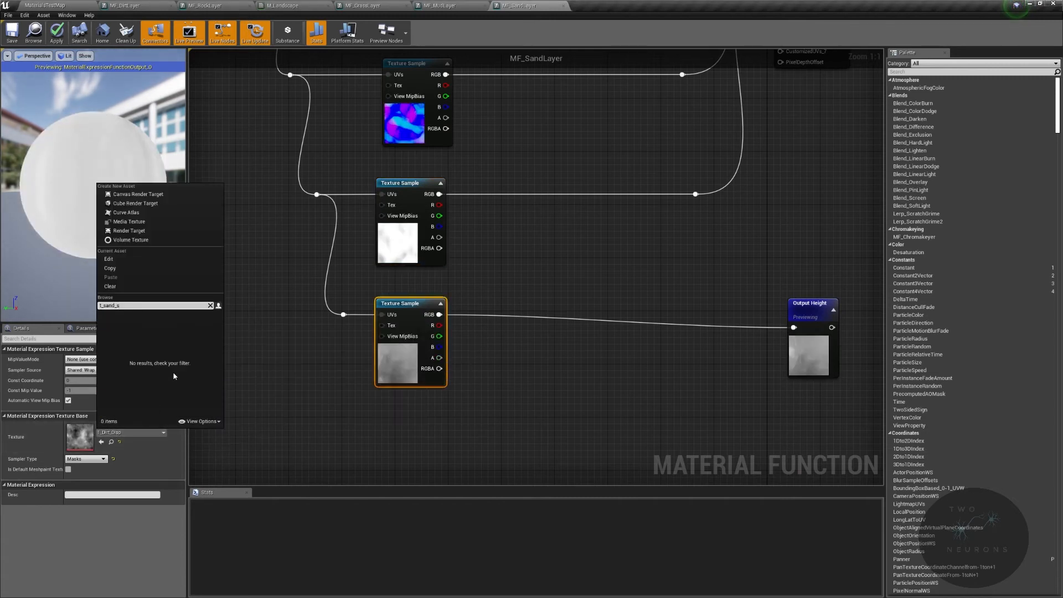
click(157, 332)
Assign T_Sand_disp to the unconnected texture sample beside the DirtUVTexCoord_NON input
right_drag(374, 430, 540, 216)
right_drag(380, 321, 501, 245)
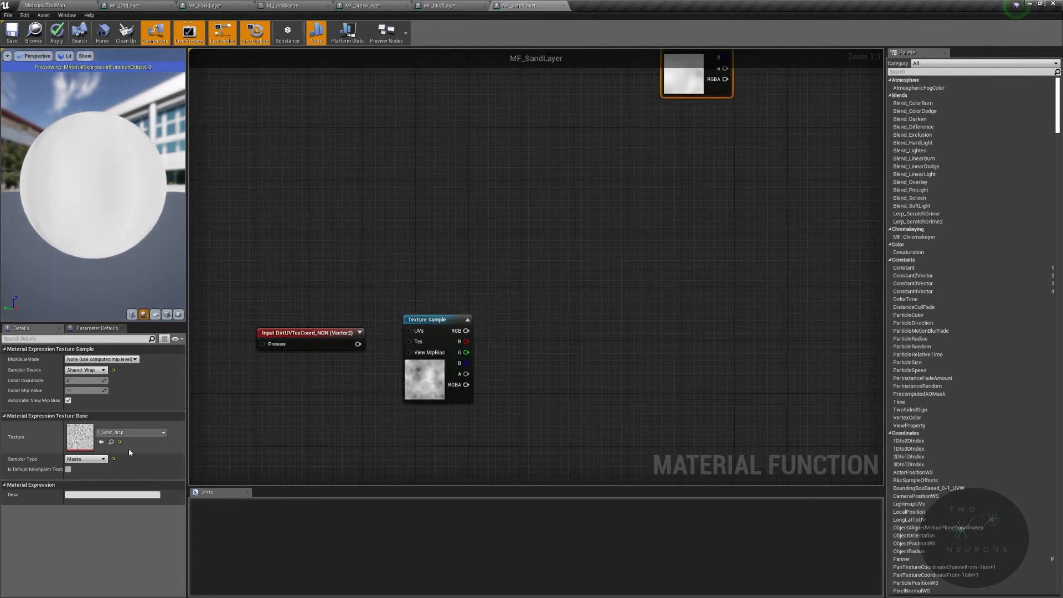
click(415, 382)
click(155, 434)
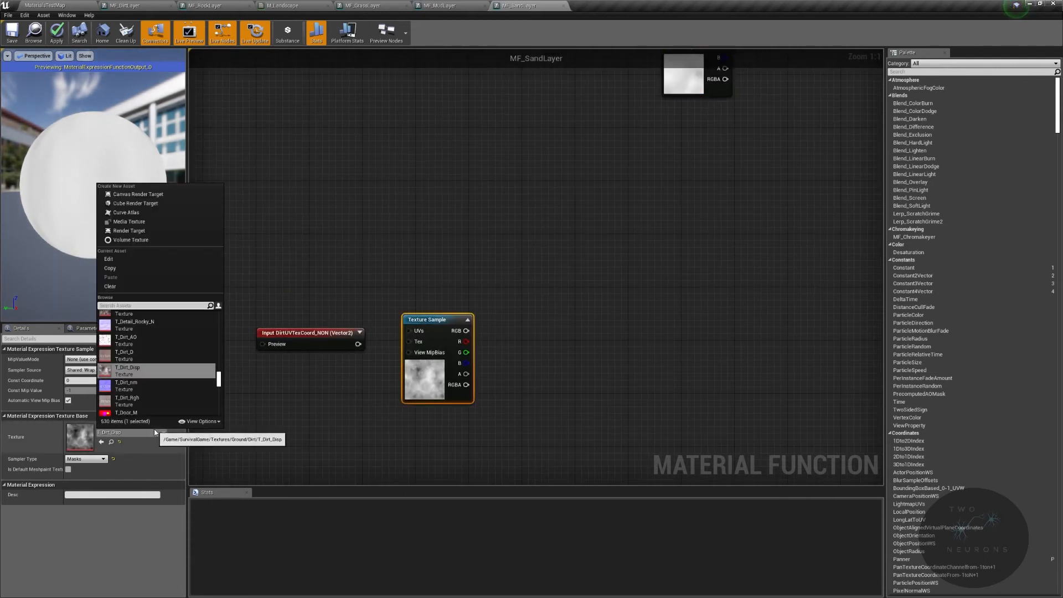
click(151, 343)
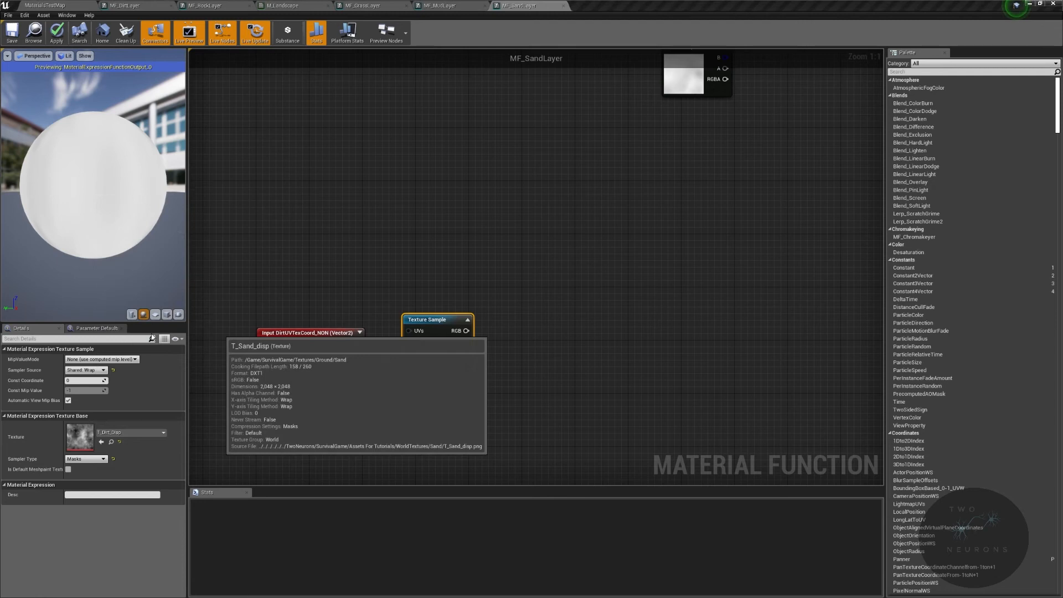
Rename the DirtUVTexCoord function input as SandUVTexCoord
right_drag(380, 275, 315, 488)
right_drag(290, 144, 336, 484)
right_drag(373, 310, 475, 297)
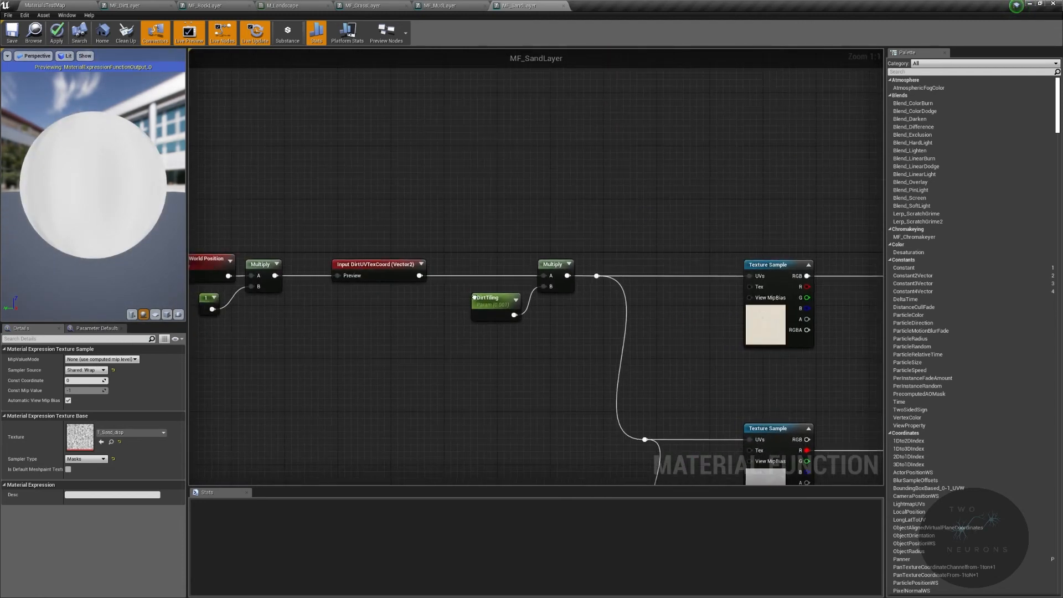
click(353, 271)
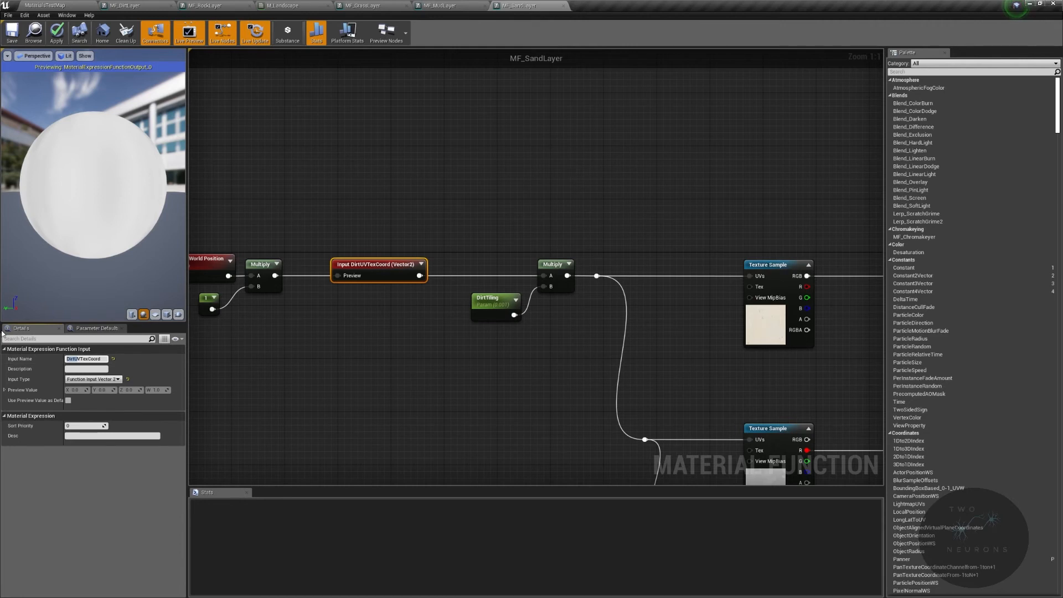
key(Return)
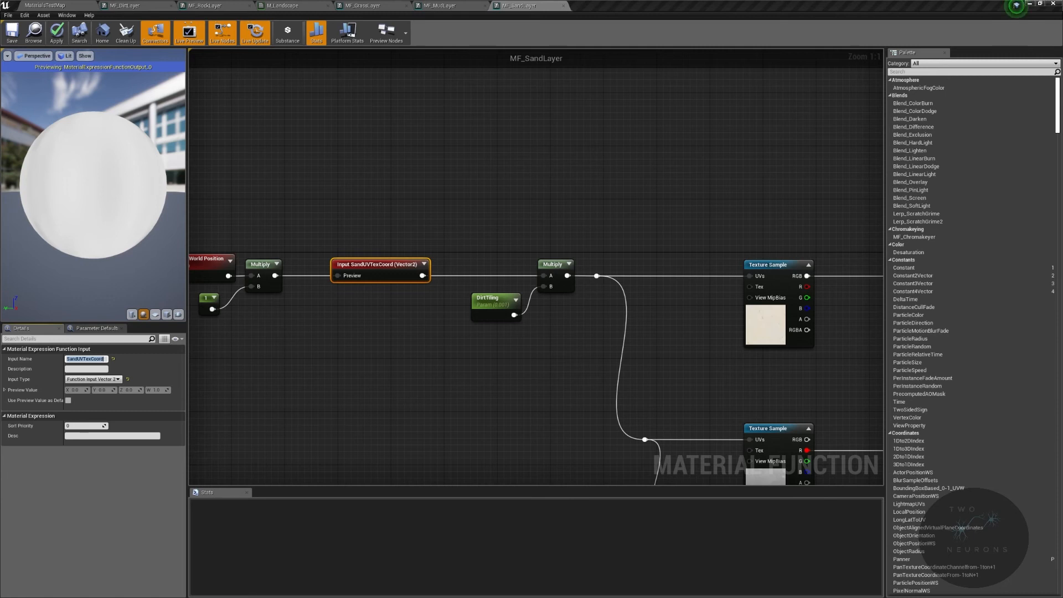
Rename the DirtTiling parameter as SandTiling and assign it to the Sand group
click(494, 306)
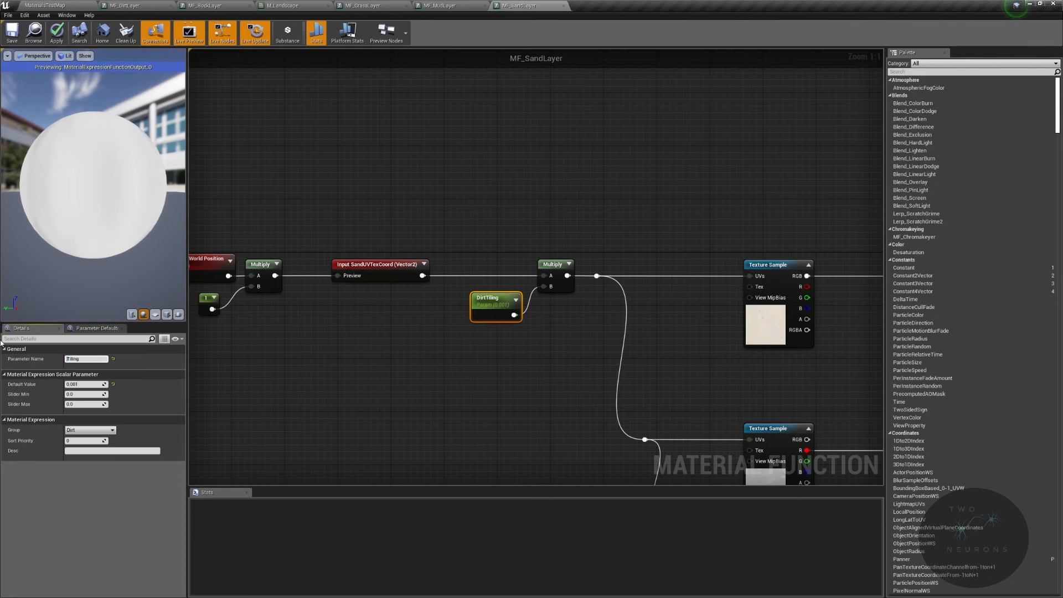
key(Return)
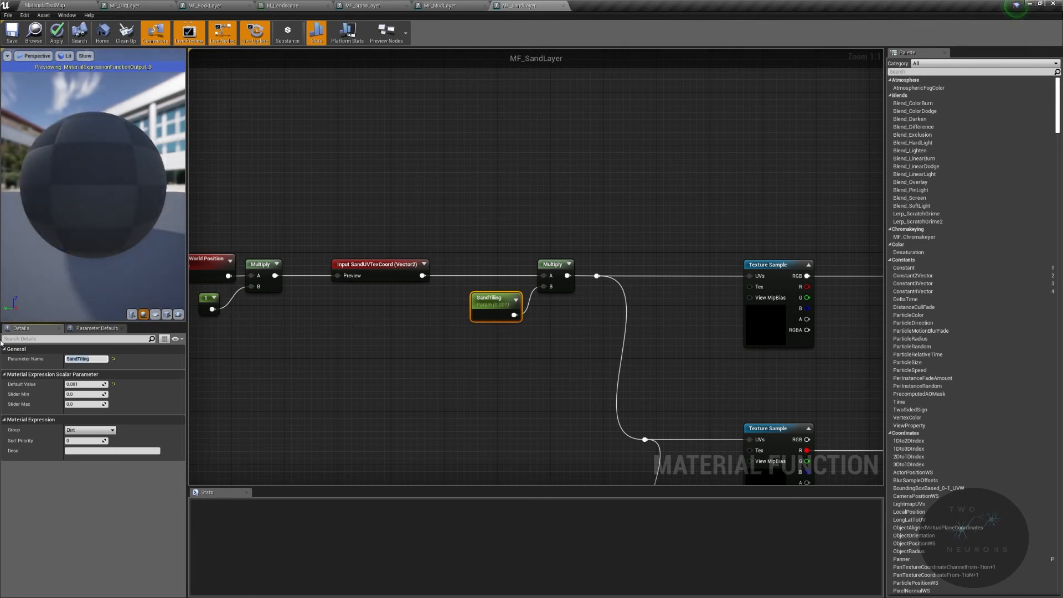
click(95, 430)
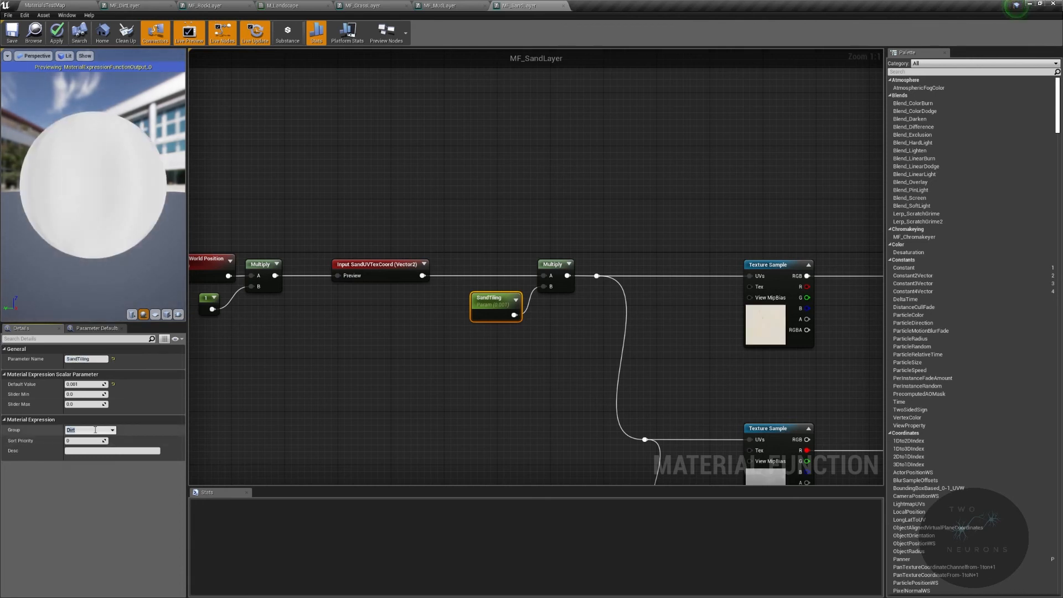
text(Sand)
key(Return)
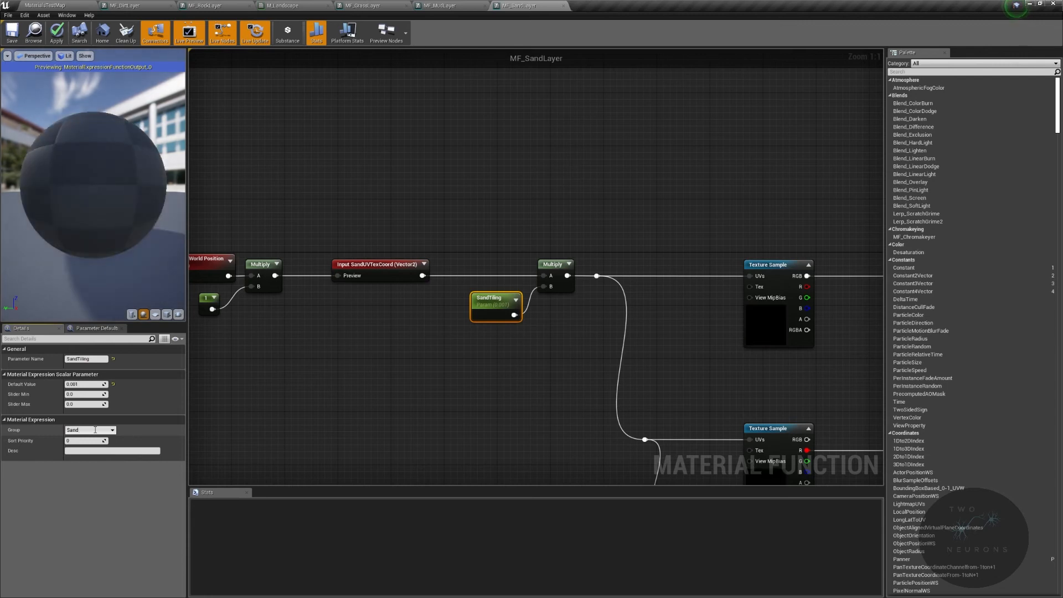
Rename the DirtSpecular parameter as SandSpecular, assign it to the Sand group and set its default value to 0.35
right_drag(634, 362, 276, 300)
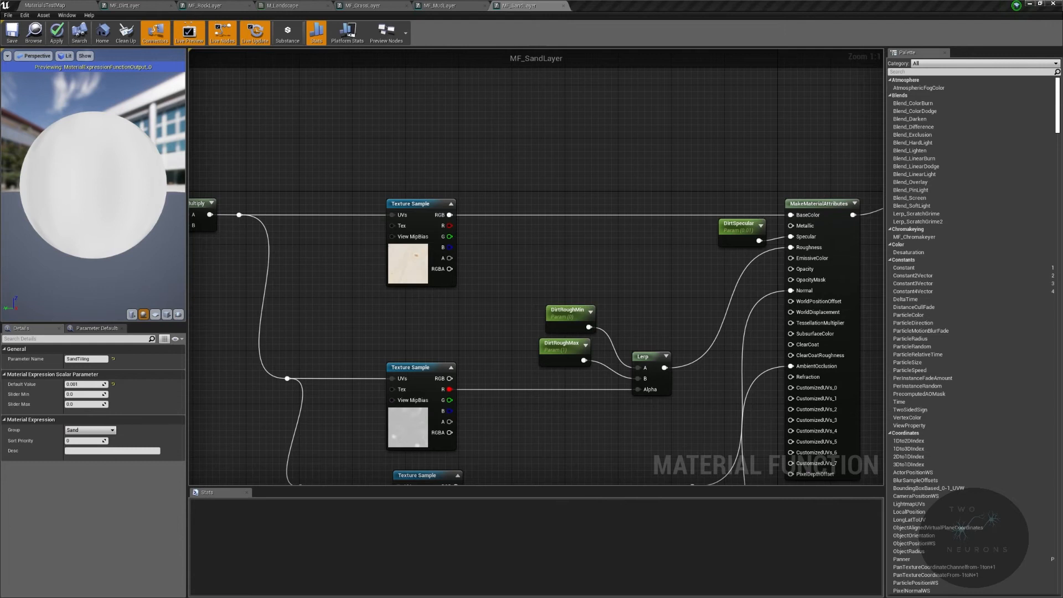
click(739, 224)
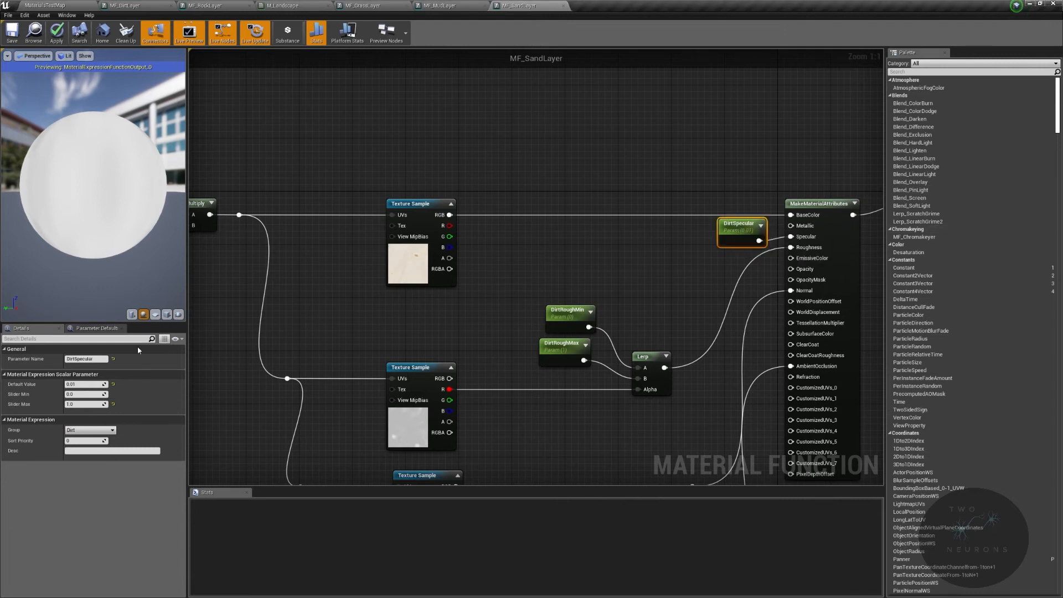
click(72, 360)
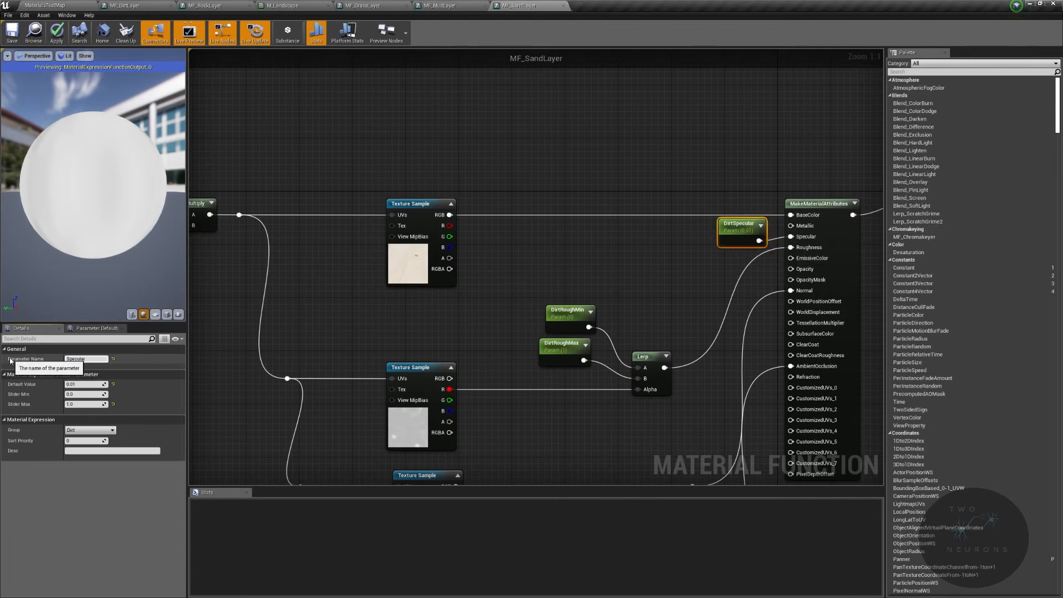
key(Return)
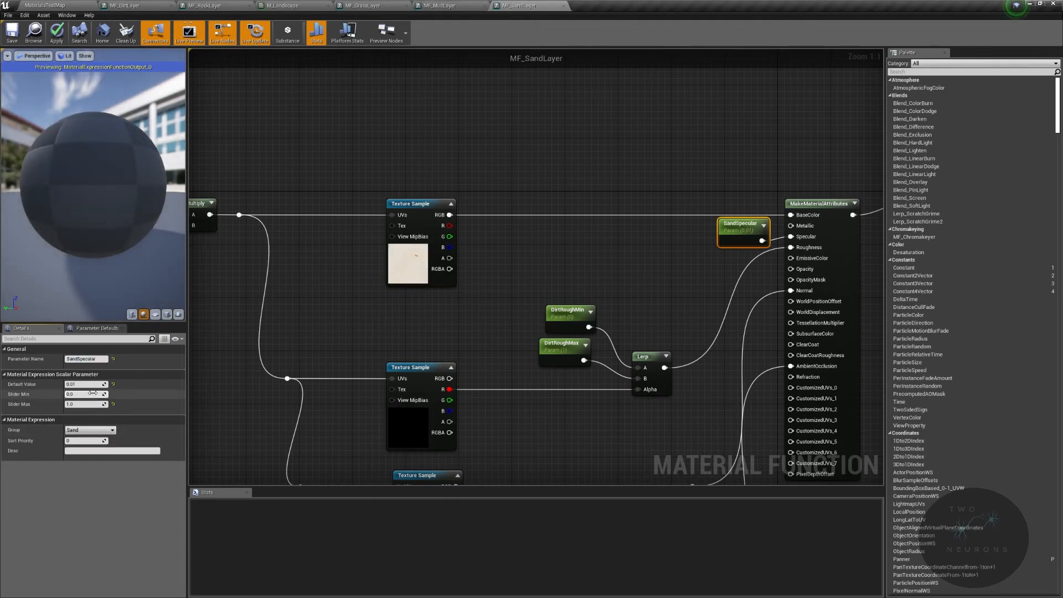
click(91, 384)
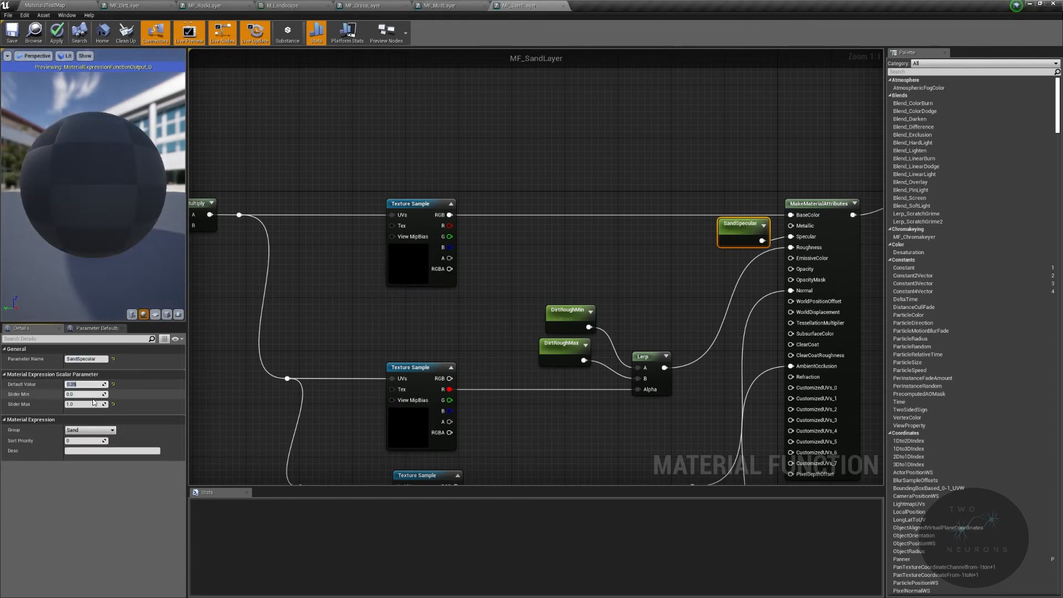
key(Return)
Rename the DirtRoughMin parameter as SandRoughMin and assign it to the Sand group
click(570, 320)
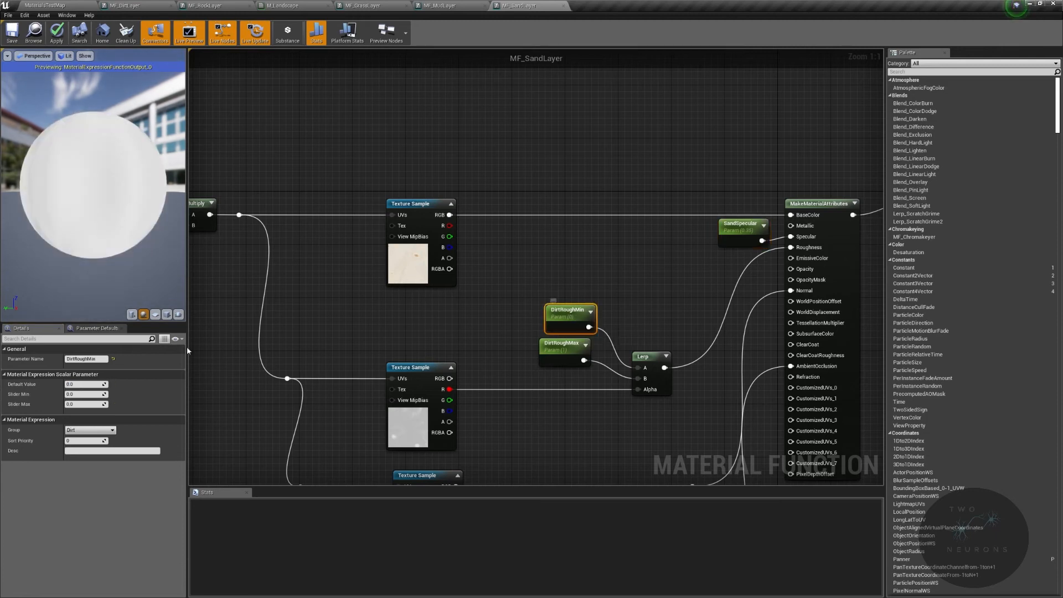
click(78, 358)
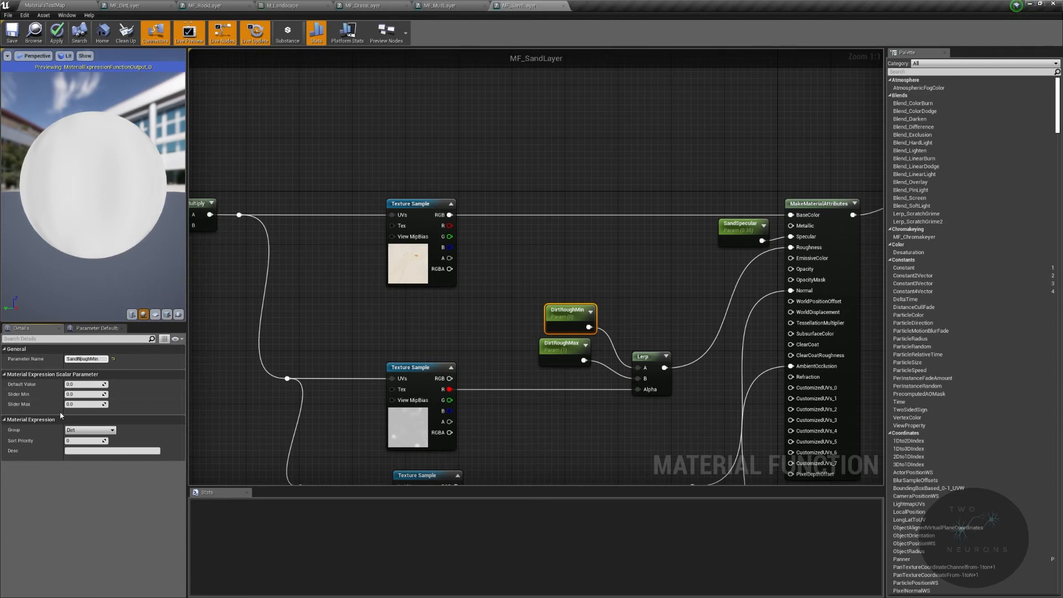
click(113, 431)
click(96, 445)
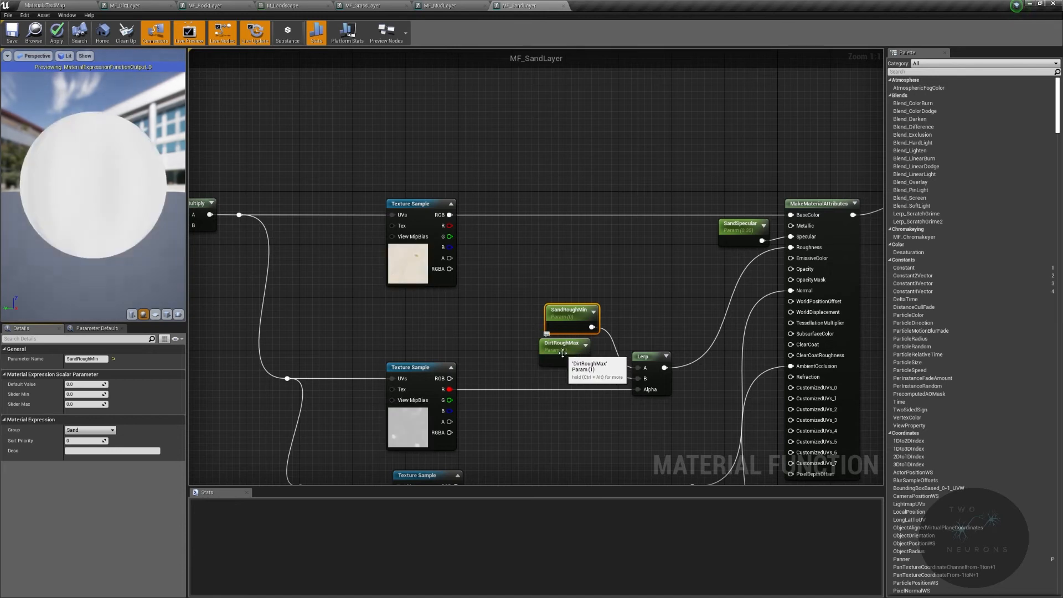
Rename the DirtRoughMax parameter as SandRoughMax and assign it to the Sand group
click(572, 341)
click(77, 359)
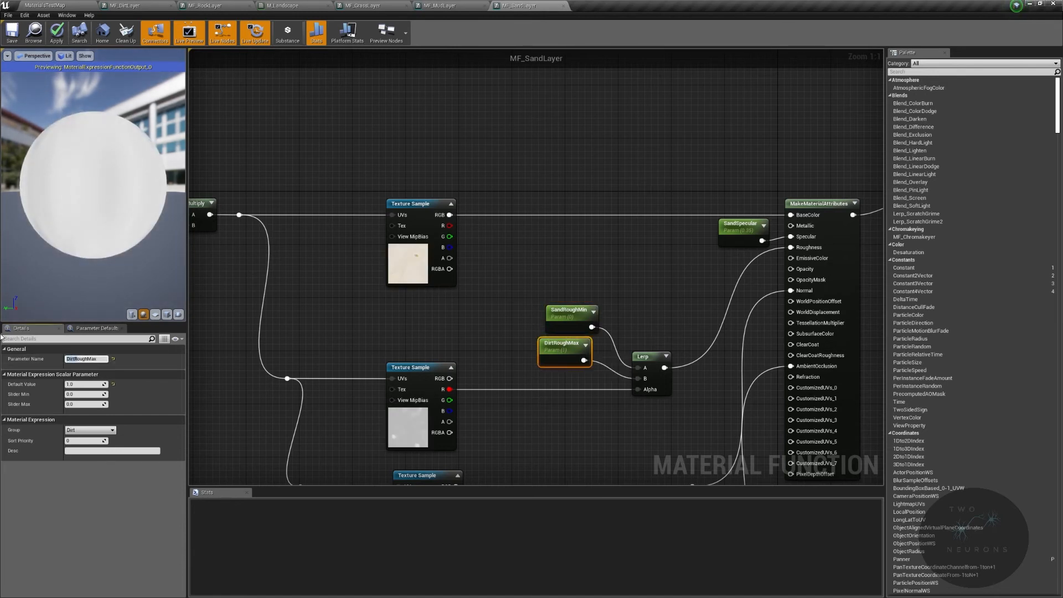
click(90, 430)
click(94, 443)
Rename the DirtUVTexCoord_NON function input as SandUVTexCoord_NON, and apply and save MF_SandLayer
right_drag(401, 475, 561, 56)
scroll(570, 241, down, 3)
right_drag(581, 249, 765, 71)
scroll(531, 320, up, 3)
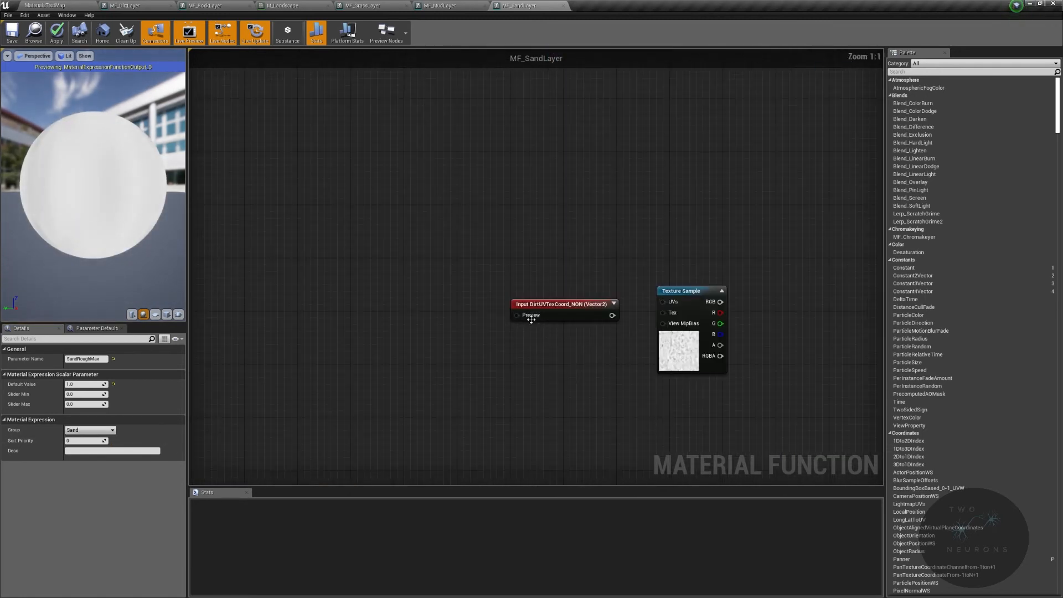
click(552, 307)
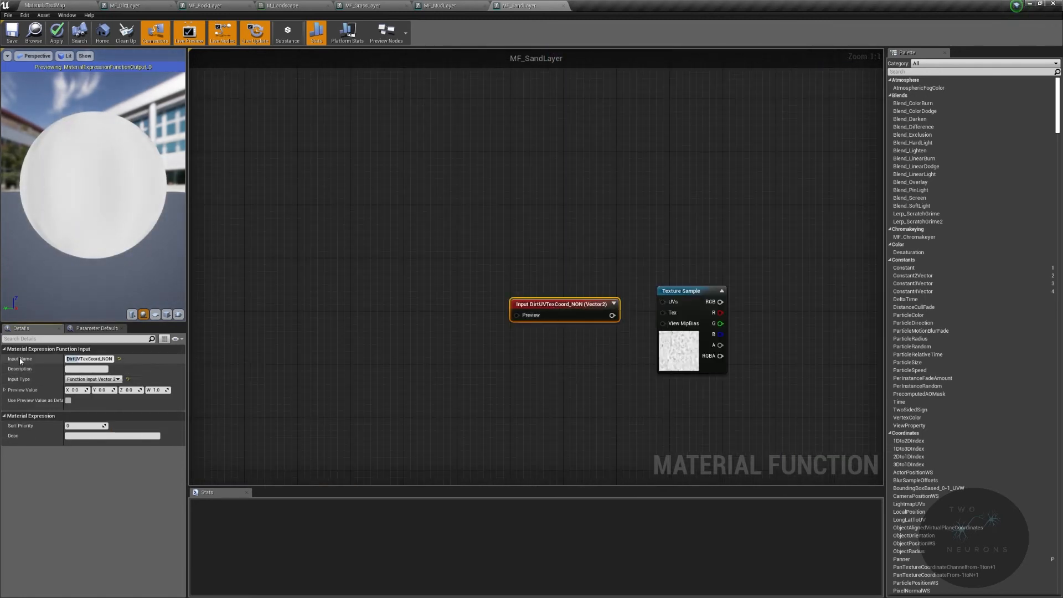
key(Return)
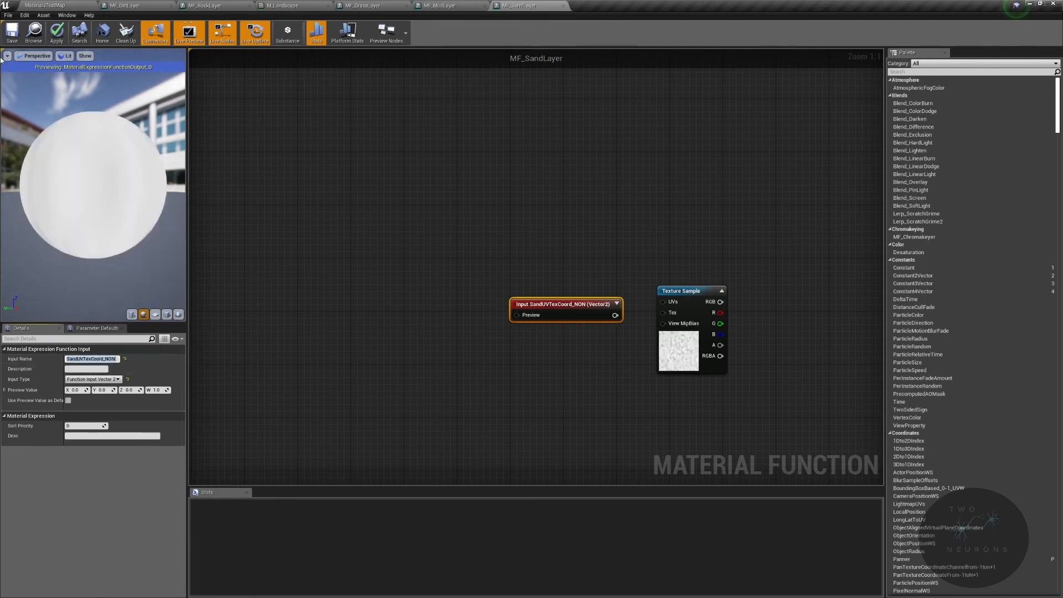
click(97, 328)
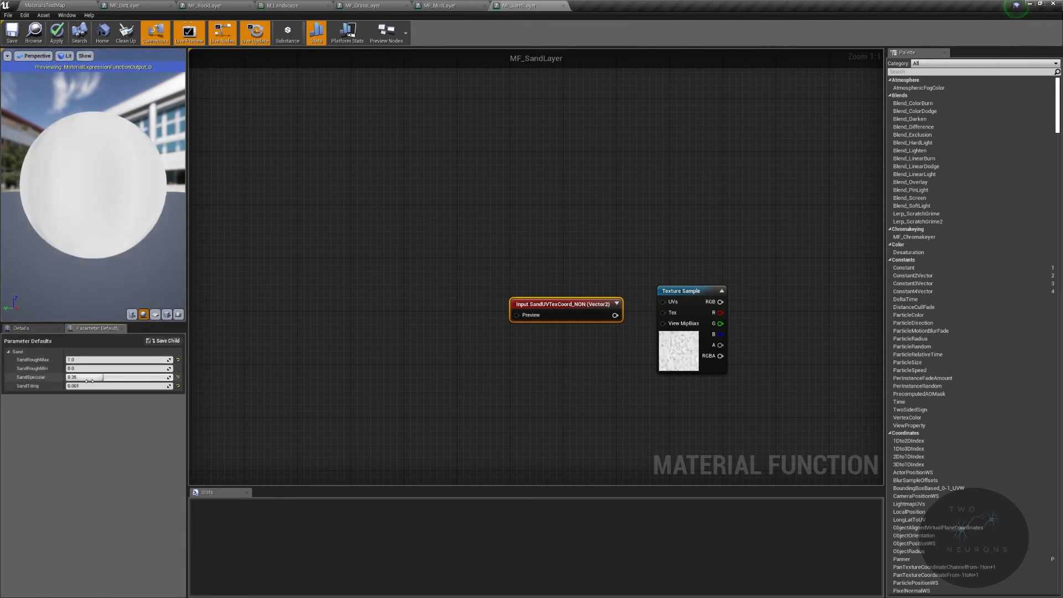
click(54, 37)
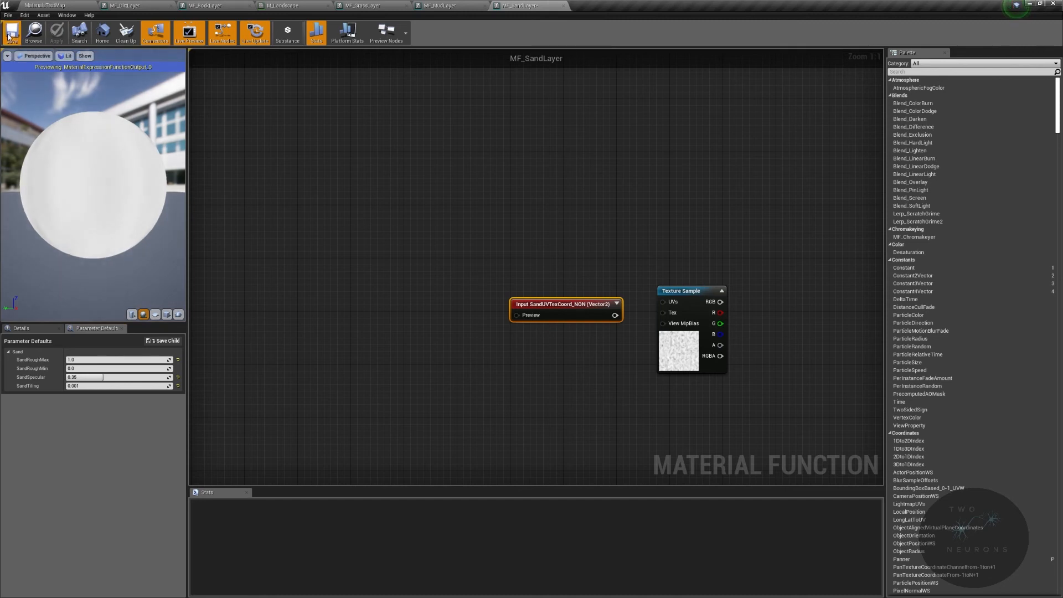
Add a material function call below MF_MudLayer in M_Landscape and assign MF_SandLayer to it
click(285, 6)
right_drag(451, 409, 423, 356)
right_click(441, 352)
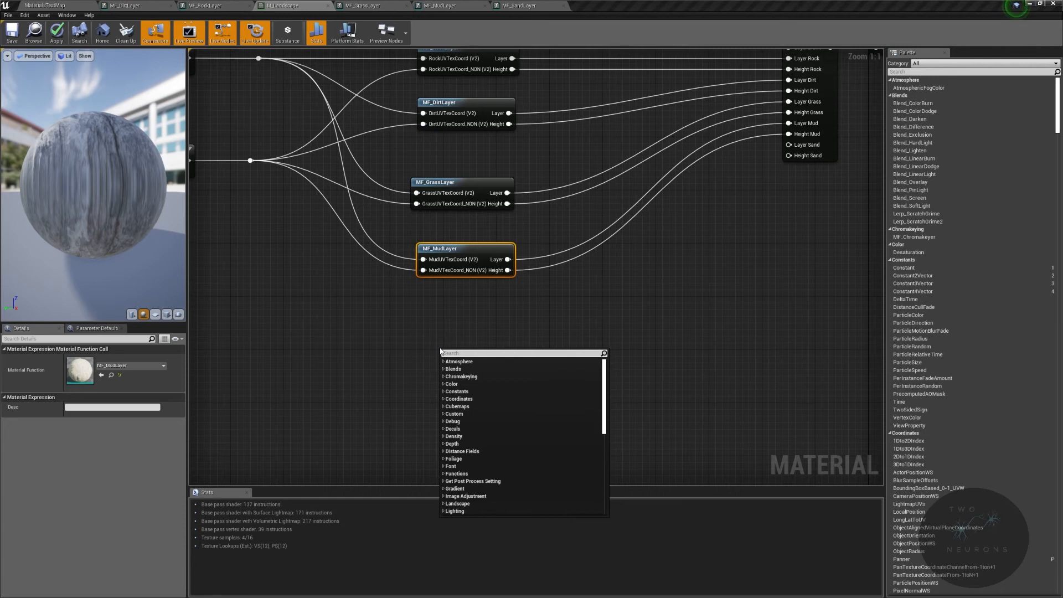
text(material fun)
key(Return)
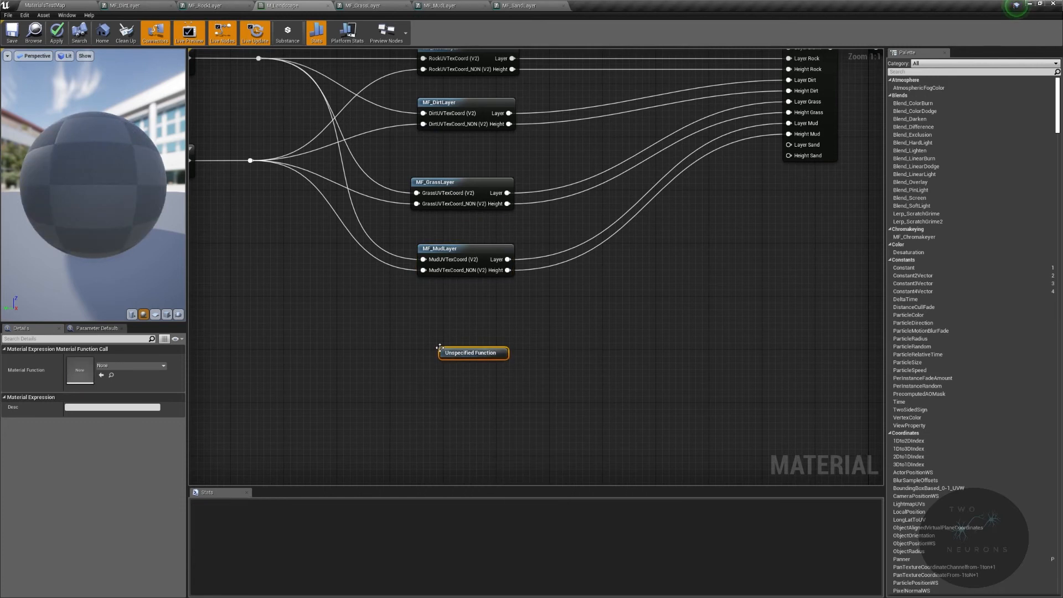
click(158, 365)
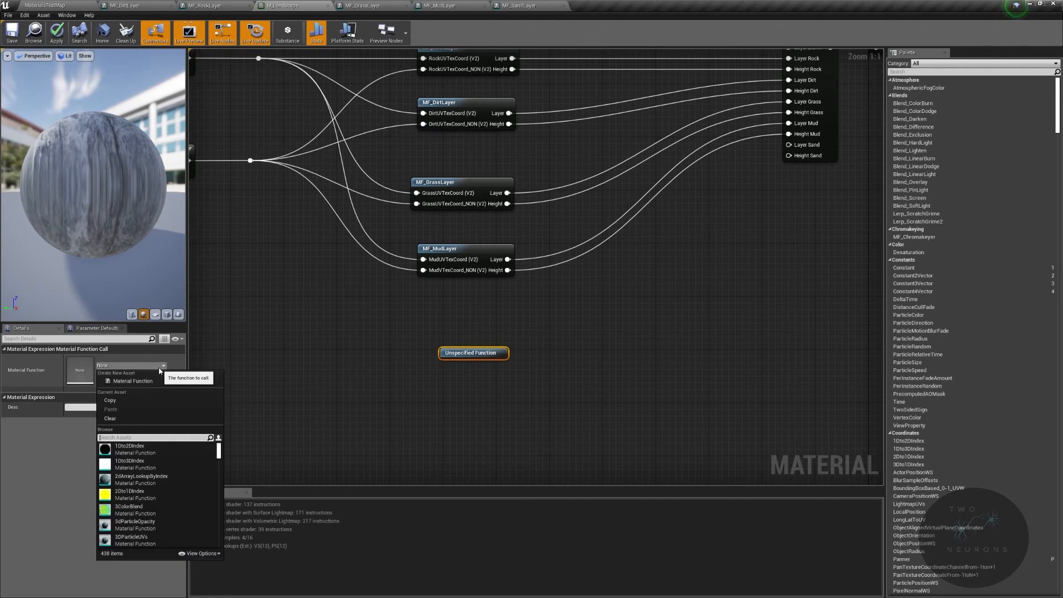
text(s)
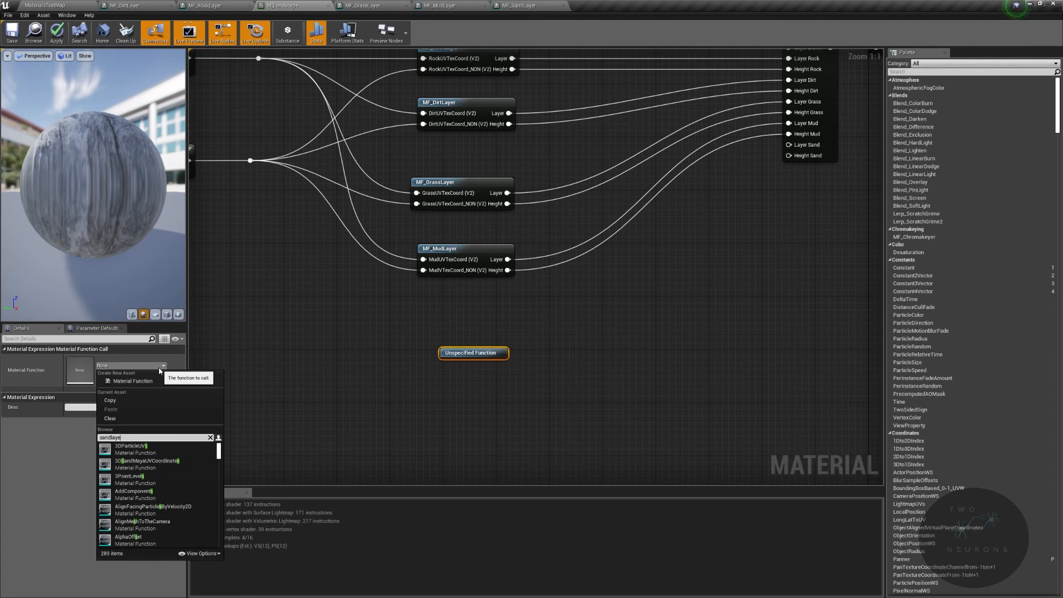
text(andlaye)
click(132, 448)
Connect MF_SandLayer's Layer and Height outputs to Layer Sand and Height Sand, and feed its two UV inputs from the shared reroute nodes
drag(513, 358, 800, 148)
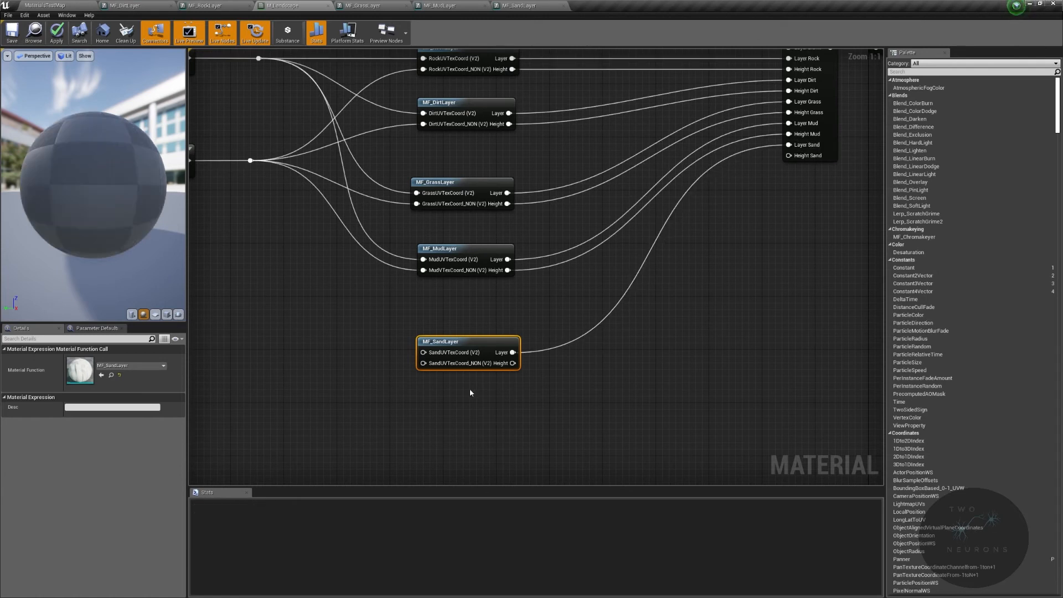
drag(513, 363, 816, 161)
right_drag(432, 295, 711, 440)
drag(539, 203, 702, 262)
drag(529, 71, 736, 220)
right_drag(736, 220, 597, 425)
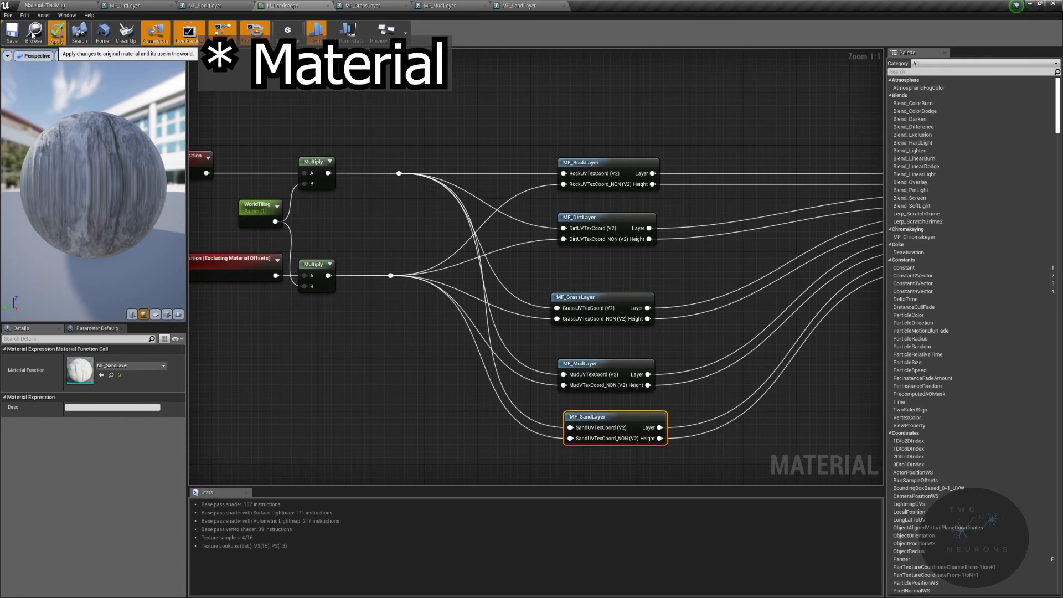
Apply and save M_Landscape, and switch to the landscape painting mode in the MaterialsTestMap level
click(56, 32)
click(13, 33)
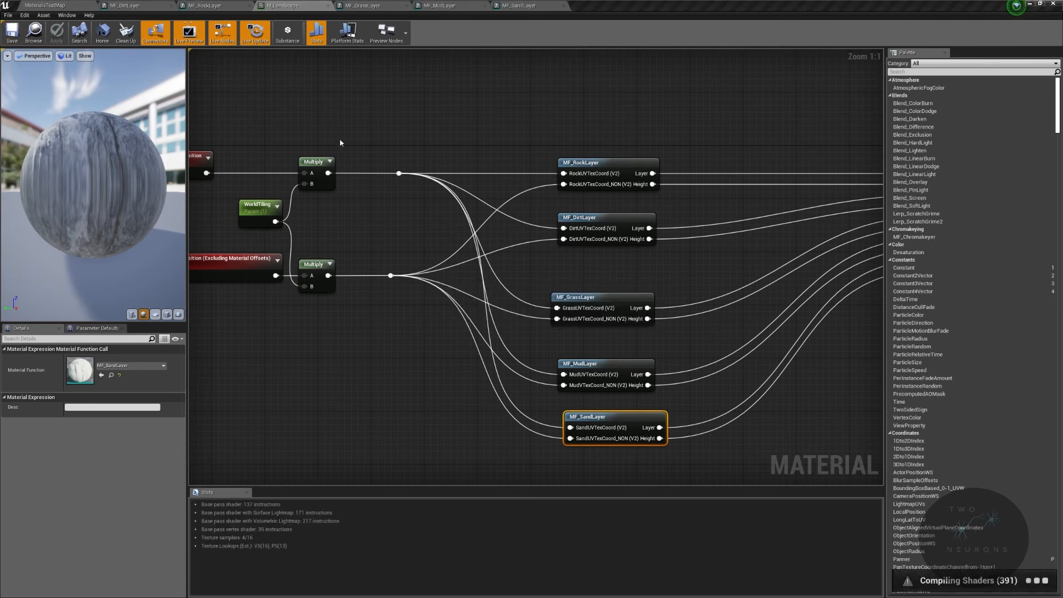
click(45, 5)
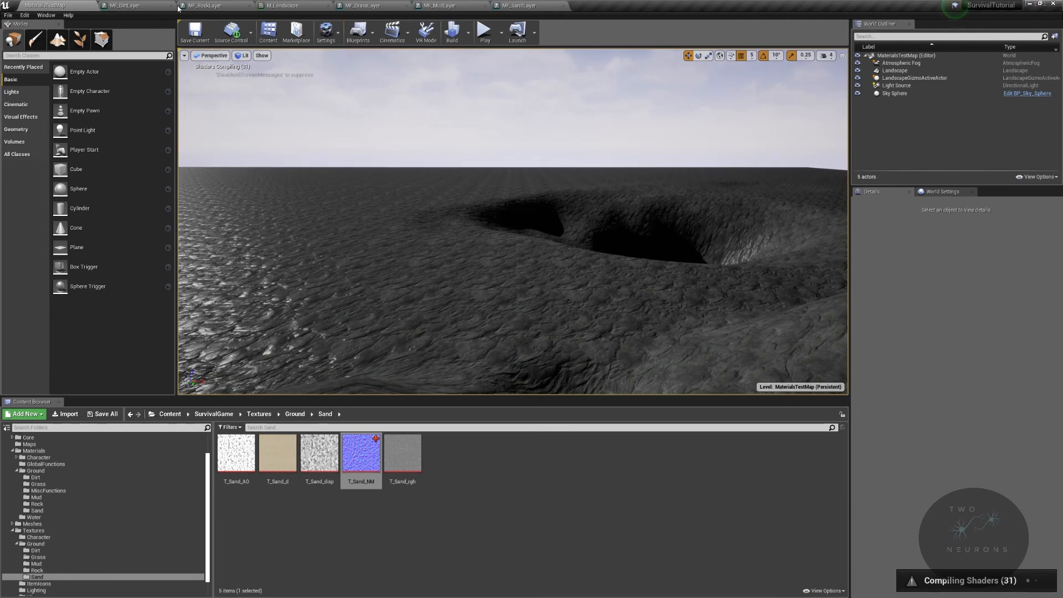
click(64, 40)
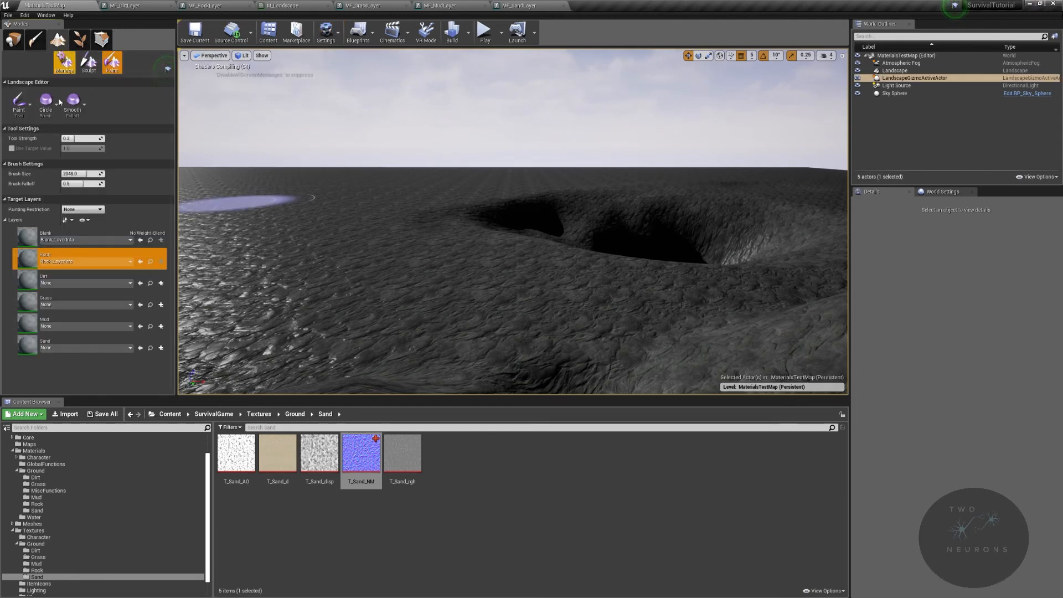
Create a weight-blended layer info named Dirt_LayerInfo for the Dirt layer in the Materials/Ground/Dirt folder
click(162, 284)
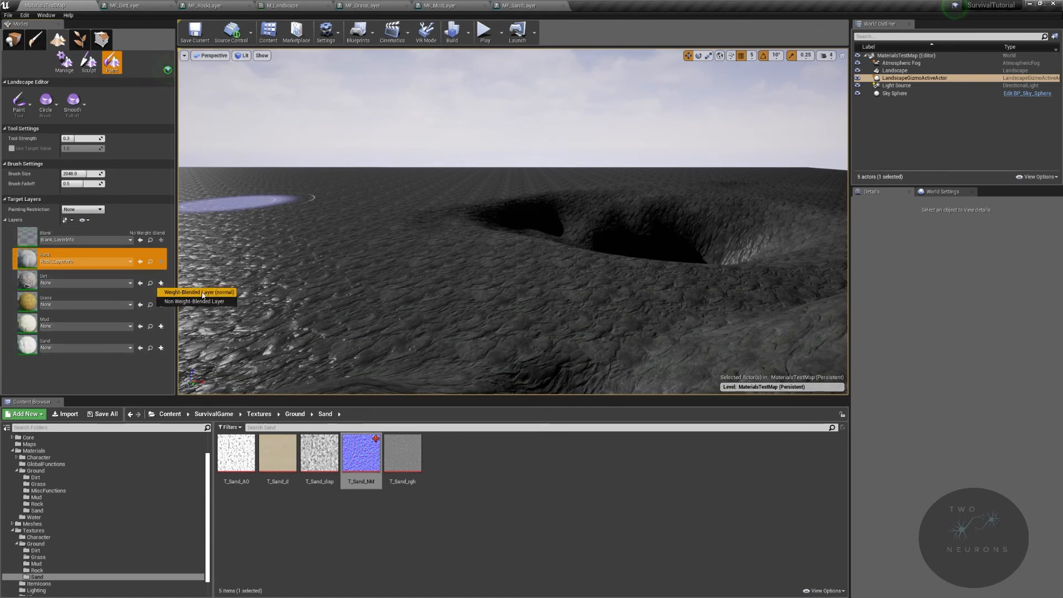
click(203, 293)
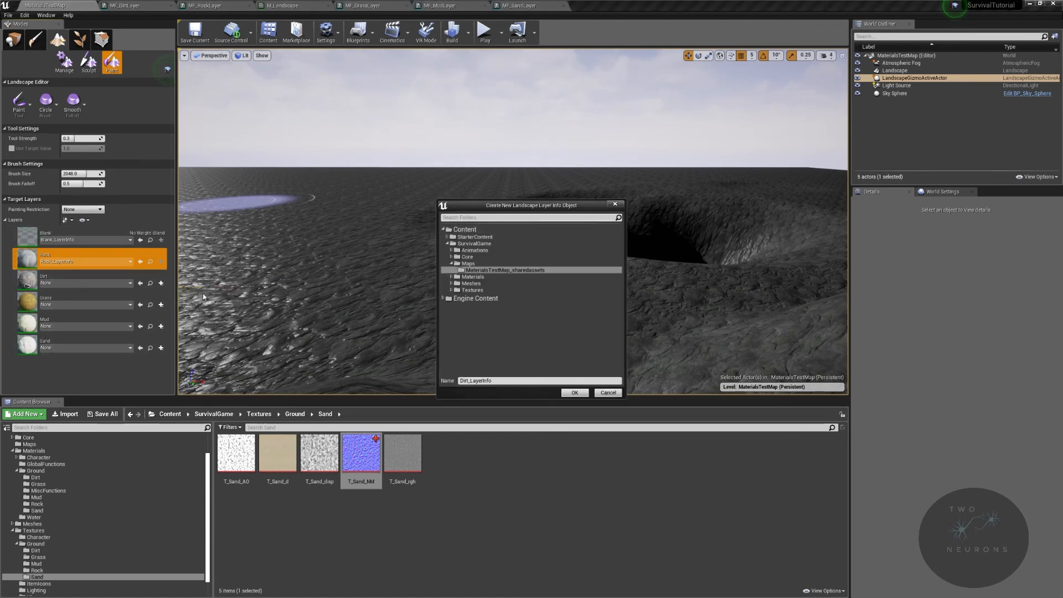
click(453, 277)
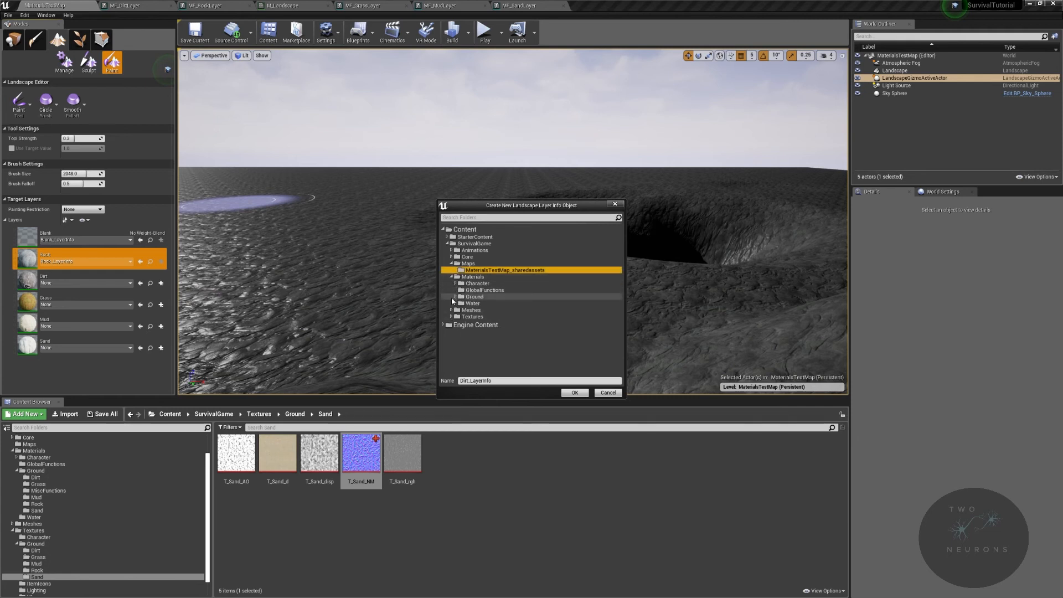
click(455, 297)
click(471, 303)
click(576, 393)
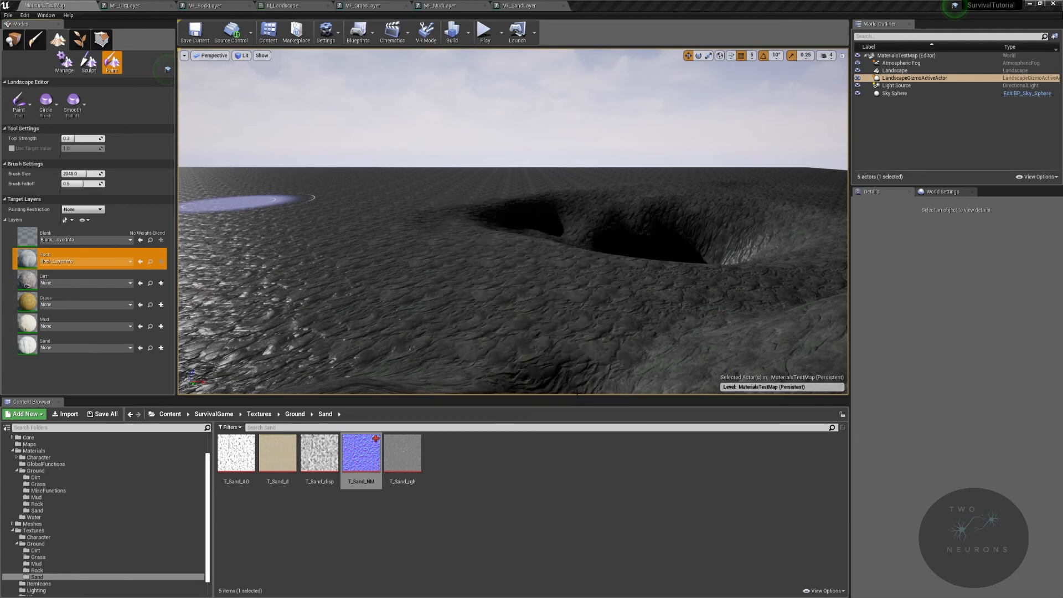
Create a weight-blended layer info named Grass_LayerInfo for the Grass layer in the Materials/Ground/Grass folder
click(160, 306)
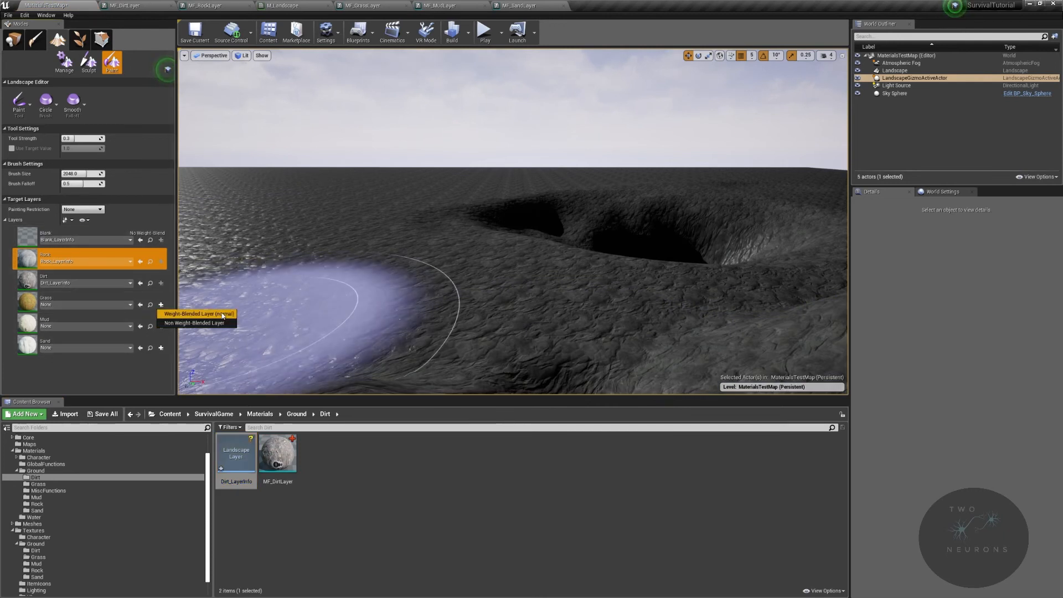
click(203, 314)
click(452, 278)
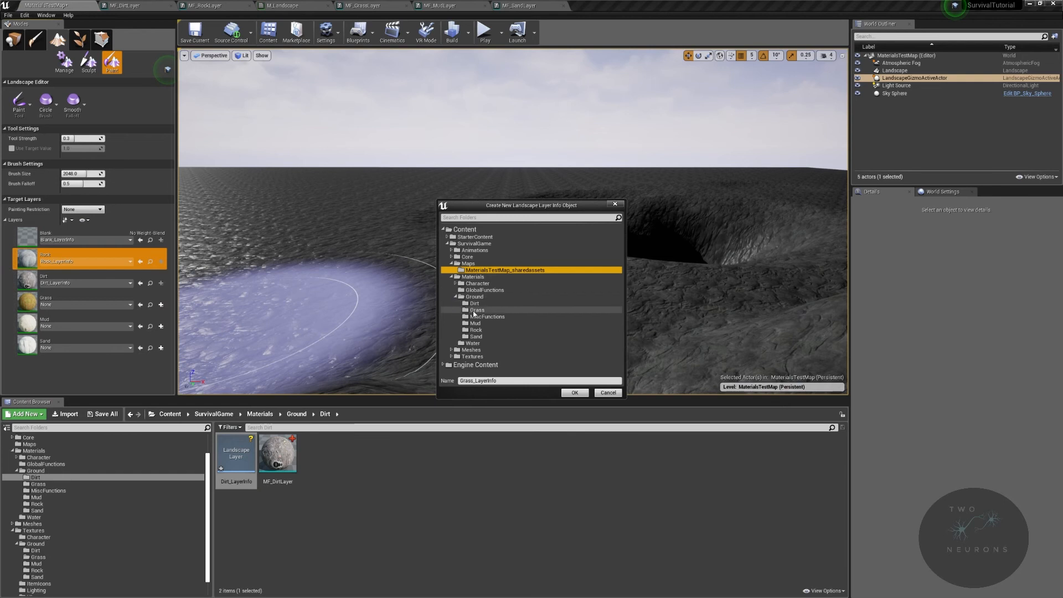
click(475, 310)
click(575, 393)
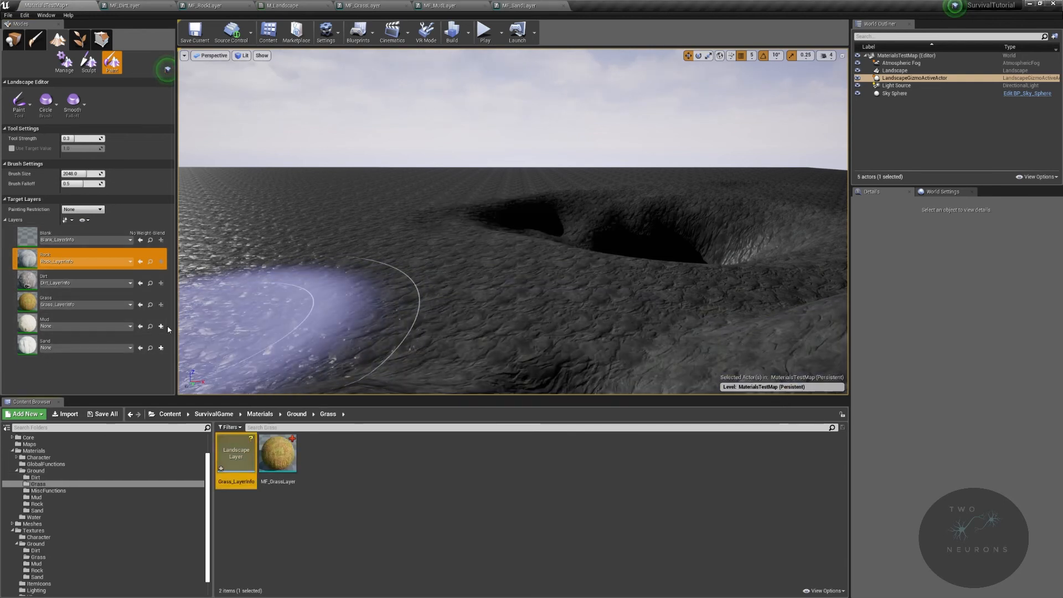
Create a weight-blended layer info named Mud_LayerInfo for the Mud layer in the Materials/Ground/Mud folder
click(160, 326)
click(198, 335)
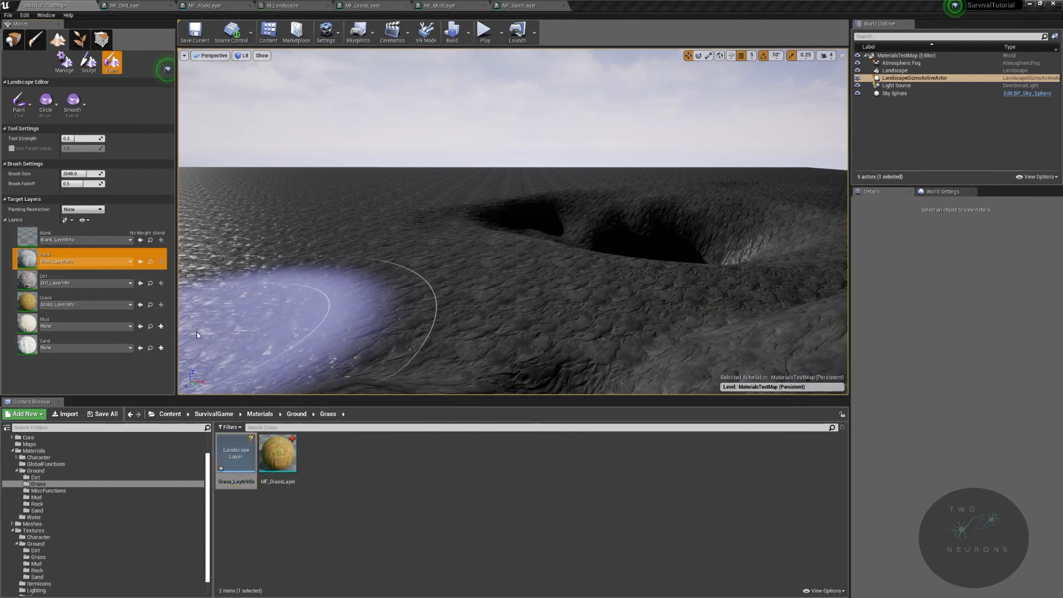
click(451, 278)
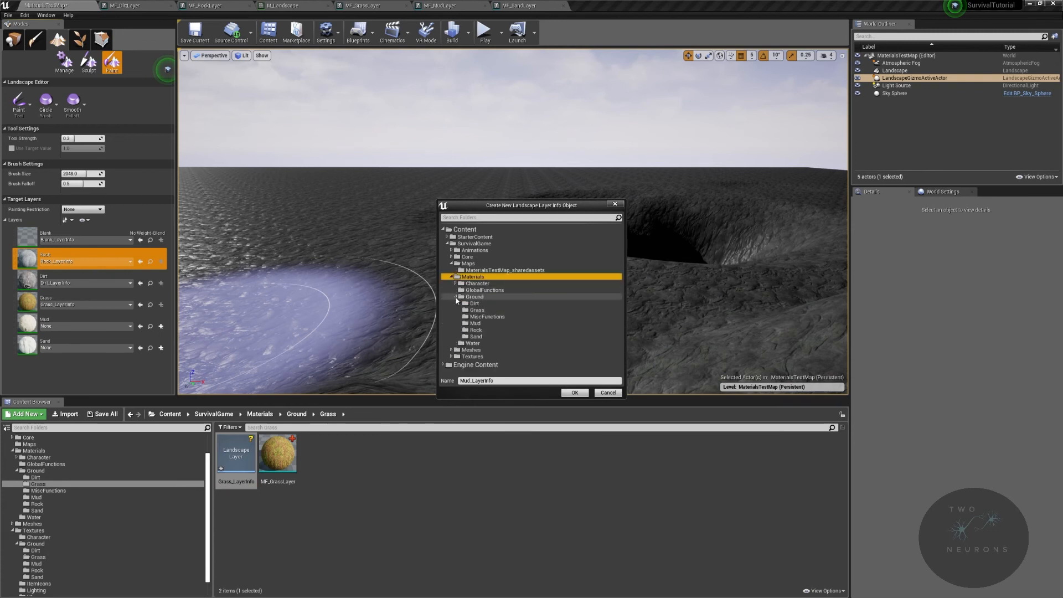
click(483, 324)
click(579, 395)
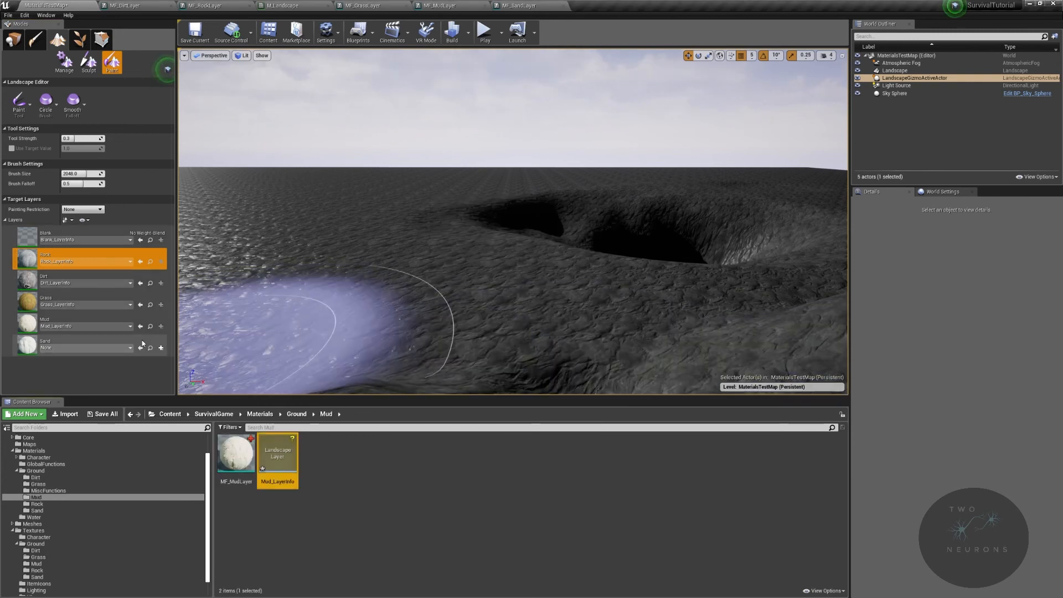
Create a weight-blended layer info named Sand_LayerInfo for the Sand layer in the Materials/Ground/Sand folder
click(161, 347)
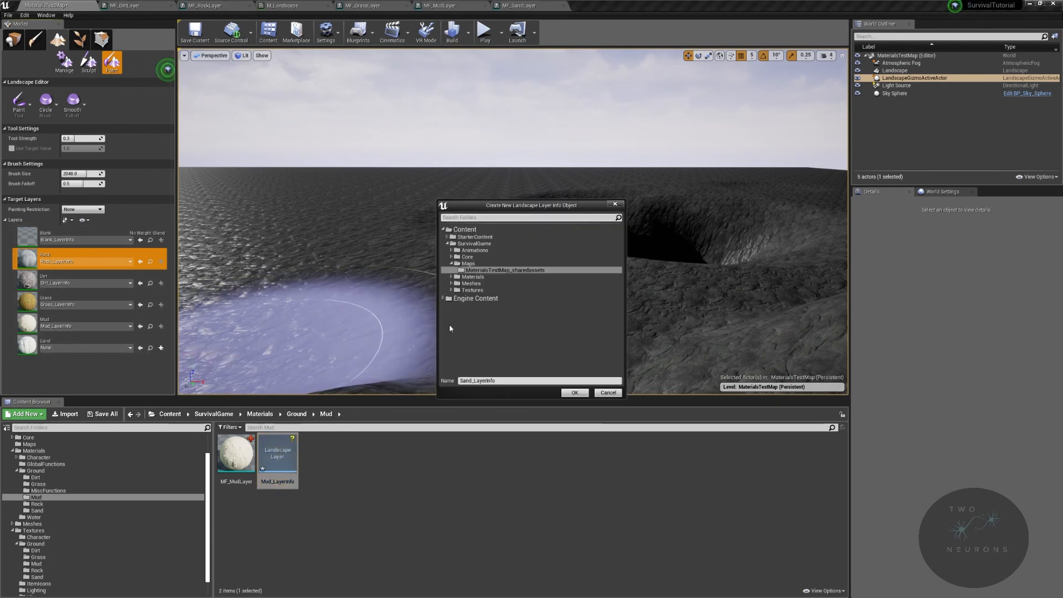
click(471, 277)
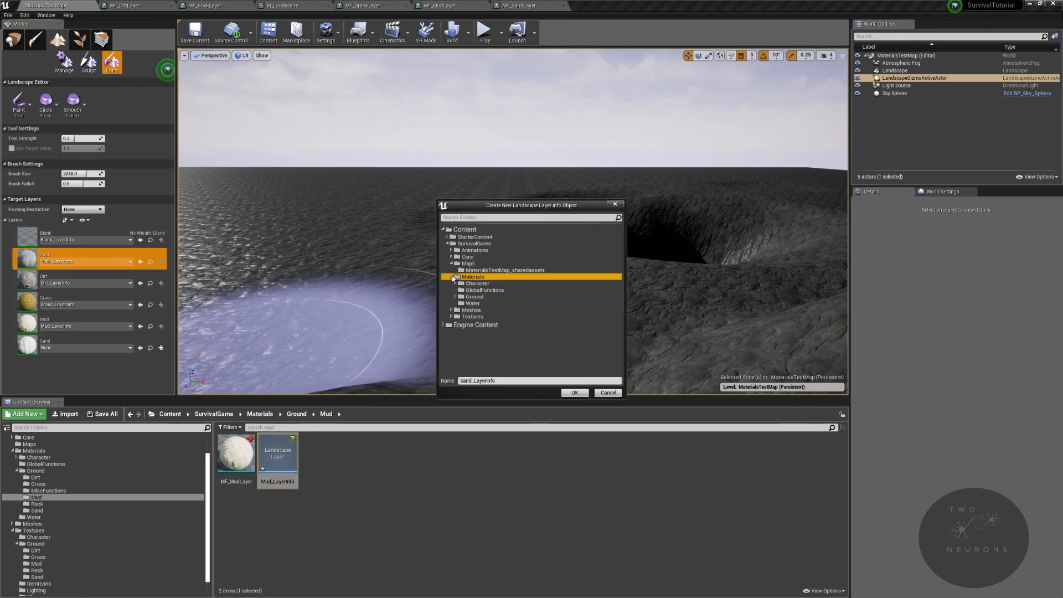
click(455, 297)
click(477, 336)
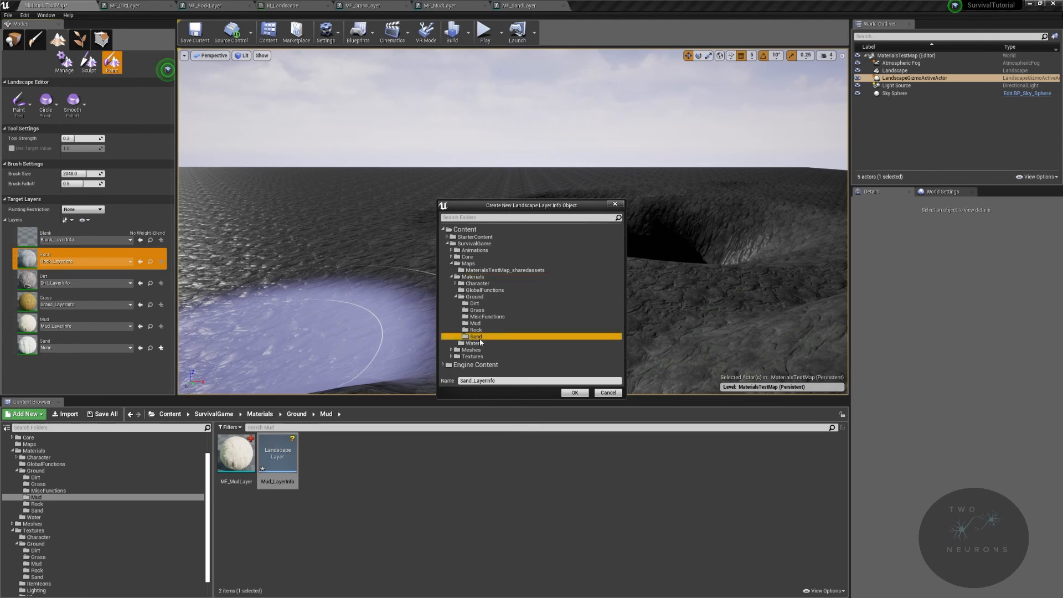
click(575, 393)
mouse_move(421, 243)
right_down()
mouse_move(321, 246)
mouse_move(279, 270)
mouse_move(418, 294)
mouse_move(355, 279)
mouse_move(344, 290)
mouse_move(371, 291)
right_up()
key(d)
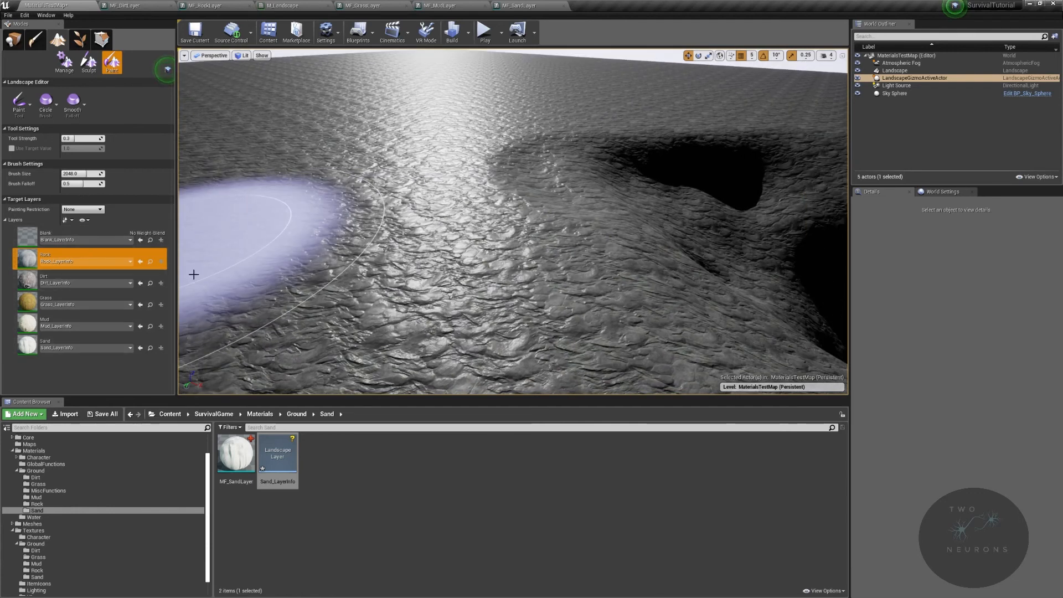
mouse_move(506, 257)
right_down()
mouse_move(413, 246)
mouse_move(396, 251)
mouse_move(392, 271)
mouse_move(391, 246)
mouse_move(354, 252)
right_up()
key(w)
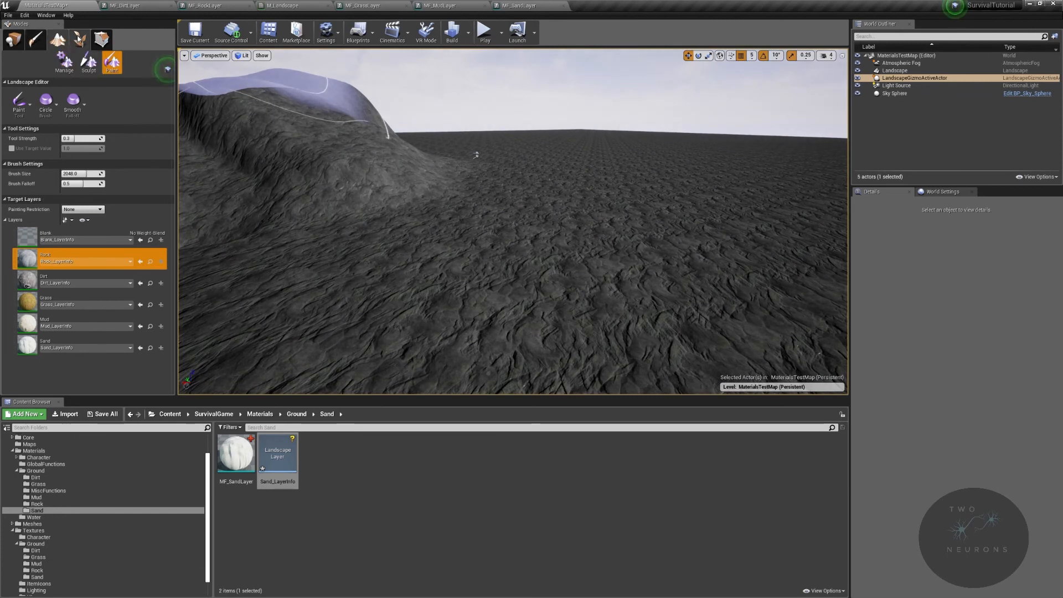
click(89, 61)
click(23, 101)
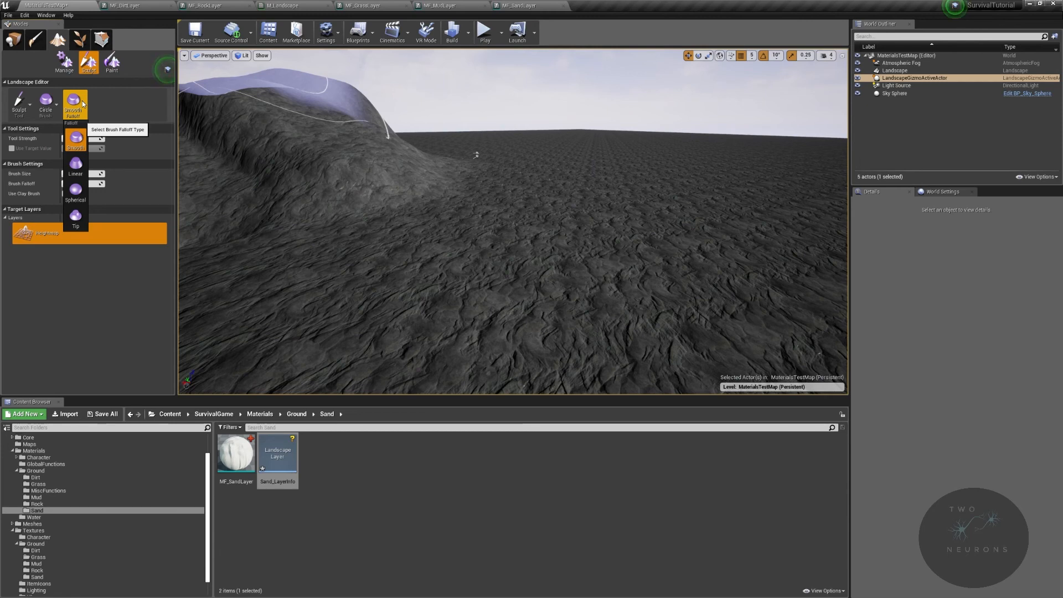
click(47, 102)
click(52, 217)
right_drag(628, 276, 628, 382)
scroll(628, 276, down, 4)
mouse_move(622, 282)
right_down()
mouse_move(648, 221)
mouse_move(622, 277)
right_up()
right_drag(550, 195, 681, 161)
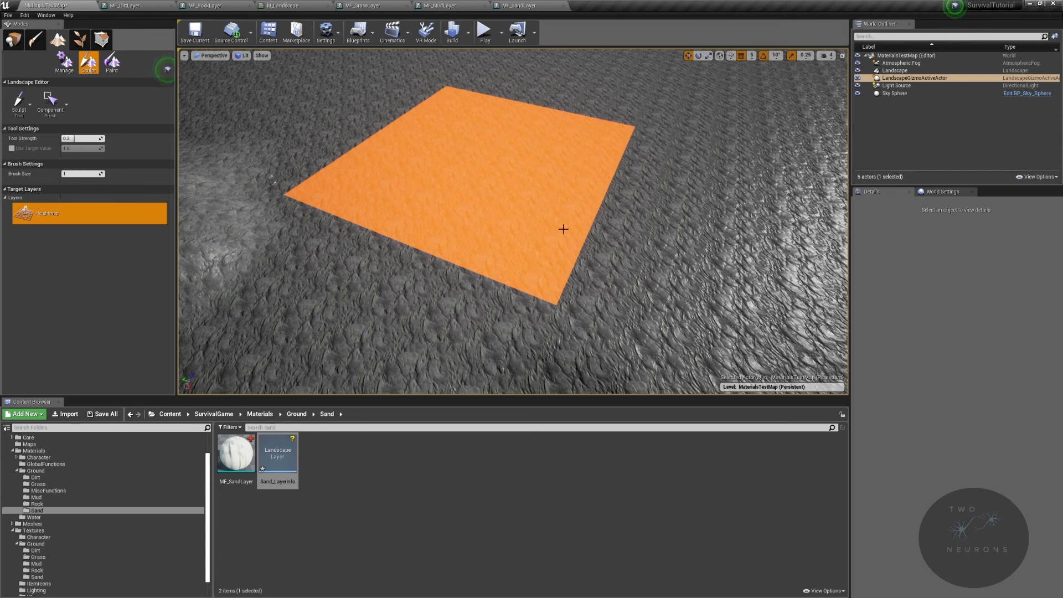
click(46, 100)
click(112, 62)
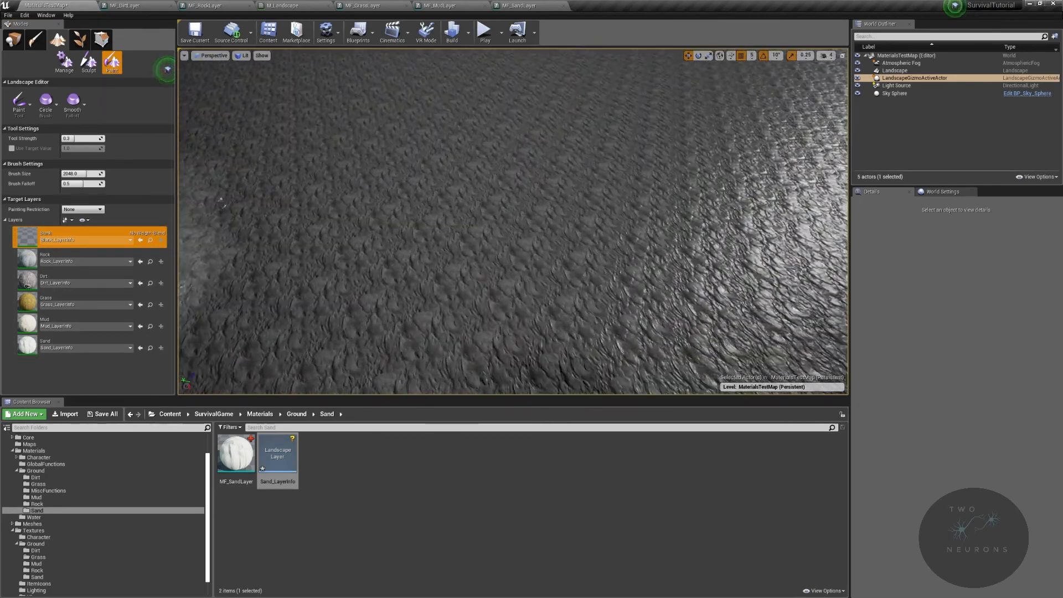
Paint a patch of the Dirt layer on the flat ground near the hill with a brush size of 1000
right_drag(354, 232, 349, 167)
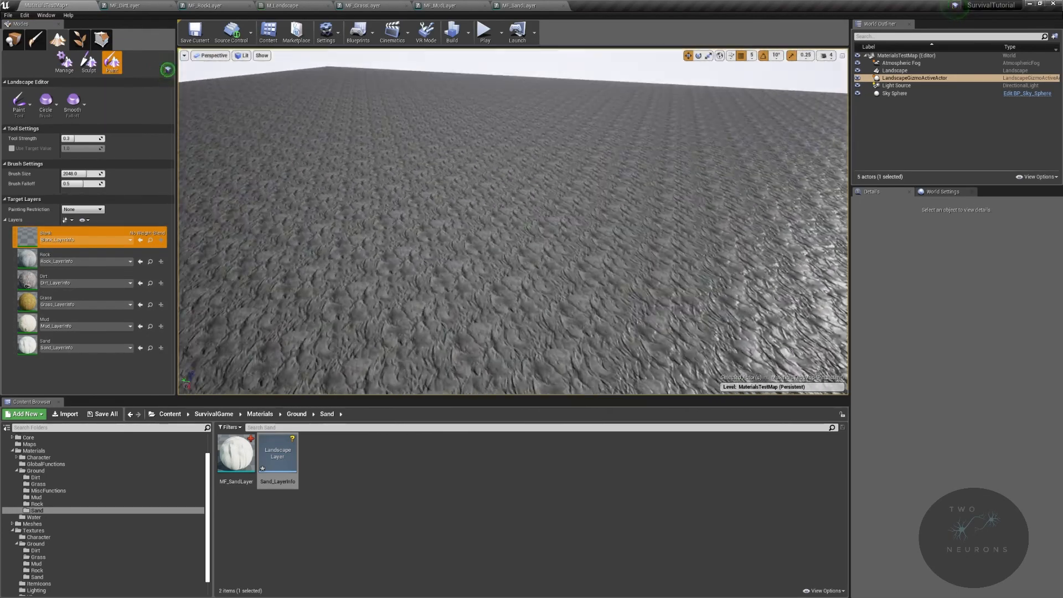
click(52, 274)
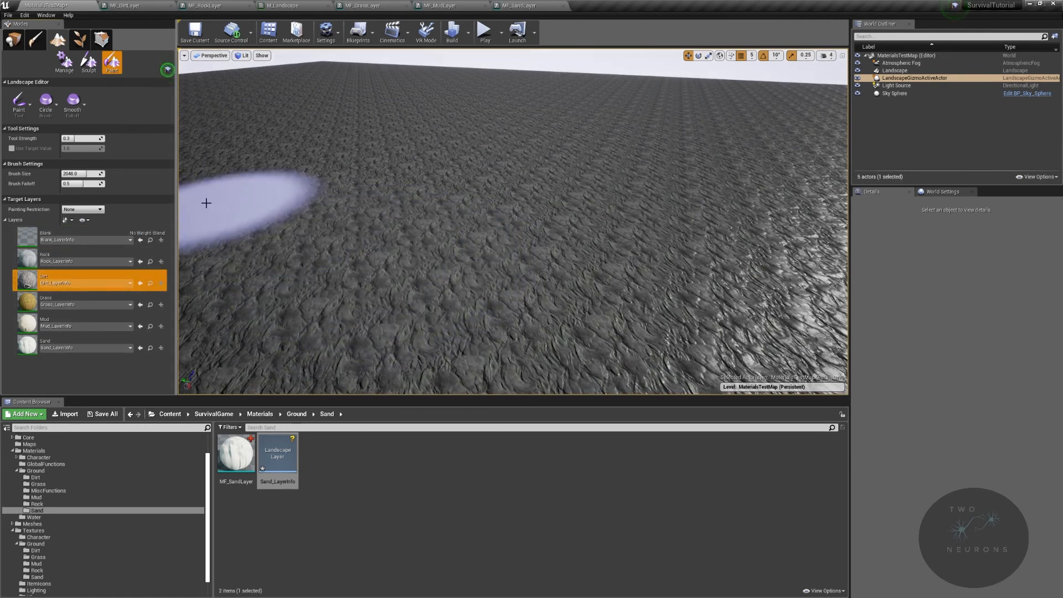
drag(83, 174, 73, 173)
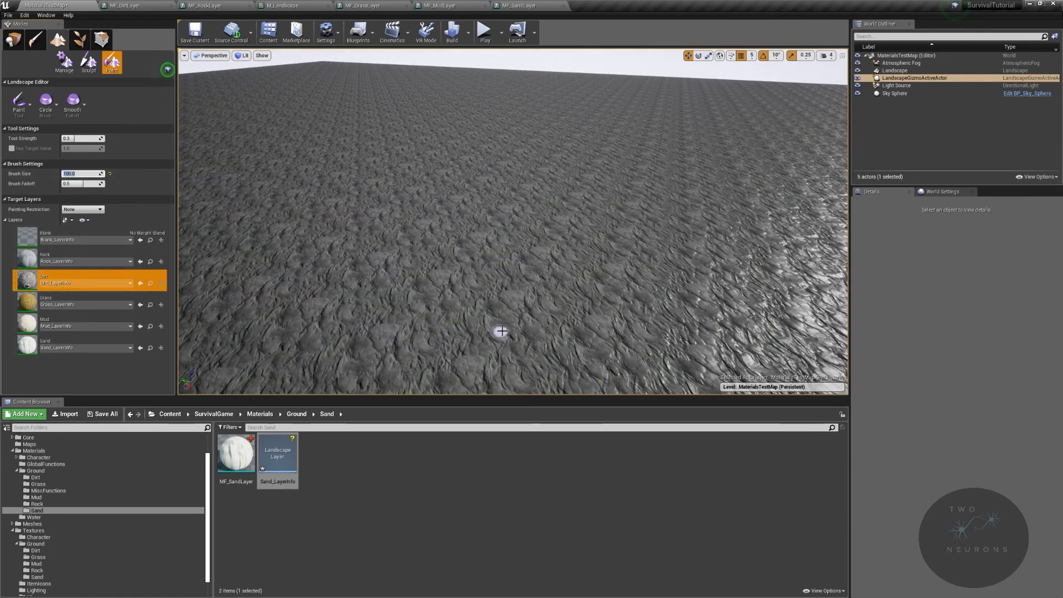
text(0)
key(Return)
mouse_move(213, 212)
right_down()
mouse_move(249, 221)
mouse_move(183, 191)
right_up()
mouse_move(529, 277)
right_down()
mouse_move(559, 333)
mouse_move(606, 352)
right_up()
mouse_move(522, 189)
mouse_down()
mouse_move(677, 200)
mouse_move(734, 187)
mouse_move(584, 145)
mouse_move(458, 171)
mouse_move(570, 234)
mouse_move(750, 176)
mouse_move(708, 130)
mouse_move(520, 190)
mouse_move(477, 218)
mouse_move(614, 171)
mouse_move(602, 182)
mouse_move(431, 189)
mouse_move(657, 123)
mouse_move(660, 138)
mouse_up()
mouse_move(694, 97)
mouse_down()
mouse_move(736, 135)
mouse_move(527, 124)
mouse_move(446, 190)
mouse_move(634, 197)
mouse_move(781, 161)
mouse_move(751, 129)
mouse_up()
mouse_move(560, 101)
mouse_down()
mouse_move(491, 164)
mouse_move(583, 214)
mouse_move(731, 236)
mouse_up()
Paint a patch of the Grass layer on the landscape next to the dirt patch
mouse_move(731, 235)
right_down()
mouse_move(747, 224)
mouse_move(830, 230)
mouse_move(797, 255)
mouse_move(842, 243)
mouse_move(791, 238)
mouse_move(233, 339)
right_up()
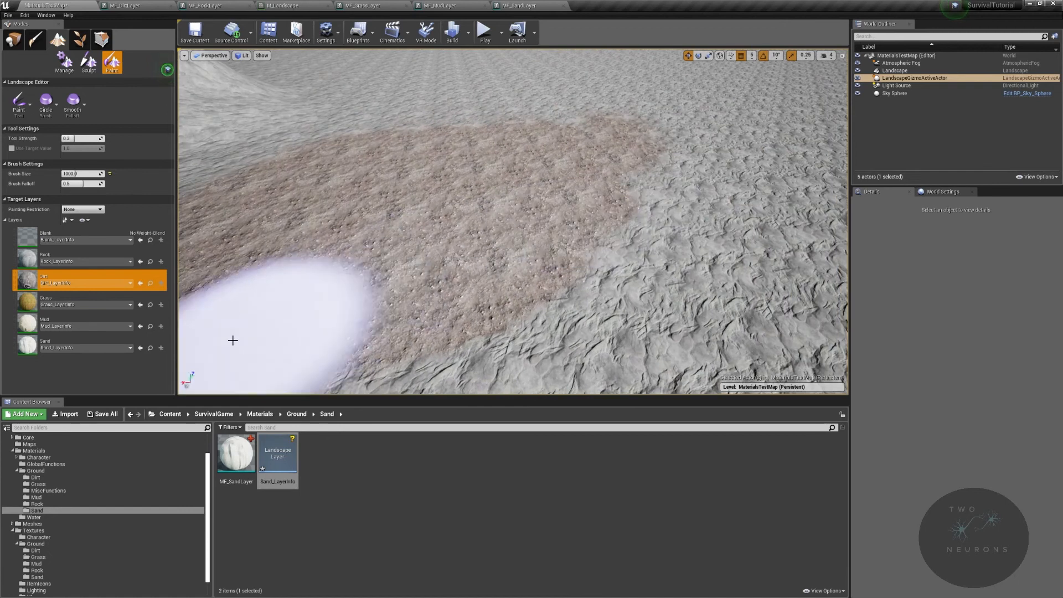
click(130, 305)
click(46, 305)
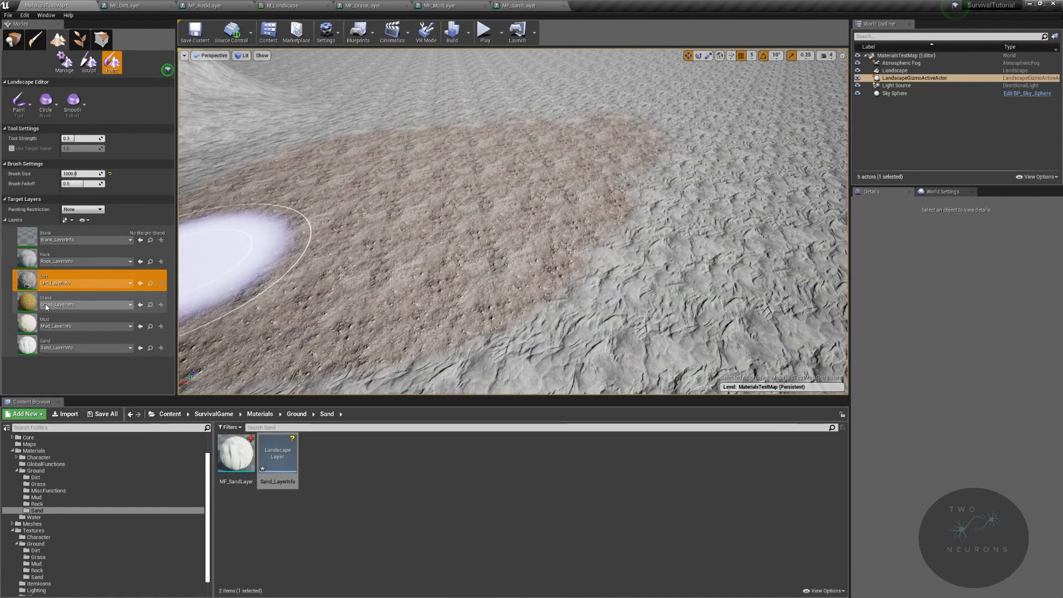
click(21, 304)
mouse_move(556, 283)
mouse_down()
mouse_move(631, 220)
mouse_move(734, 314)
mouse_up()
right_drag(723, 344, 669, 297)
mouse_move(623, 308)
mouse_down()
mouse_move(647, 254)
mouse_move(657, 292)
mouse_move(508, 234)
mouse_up()
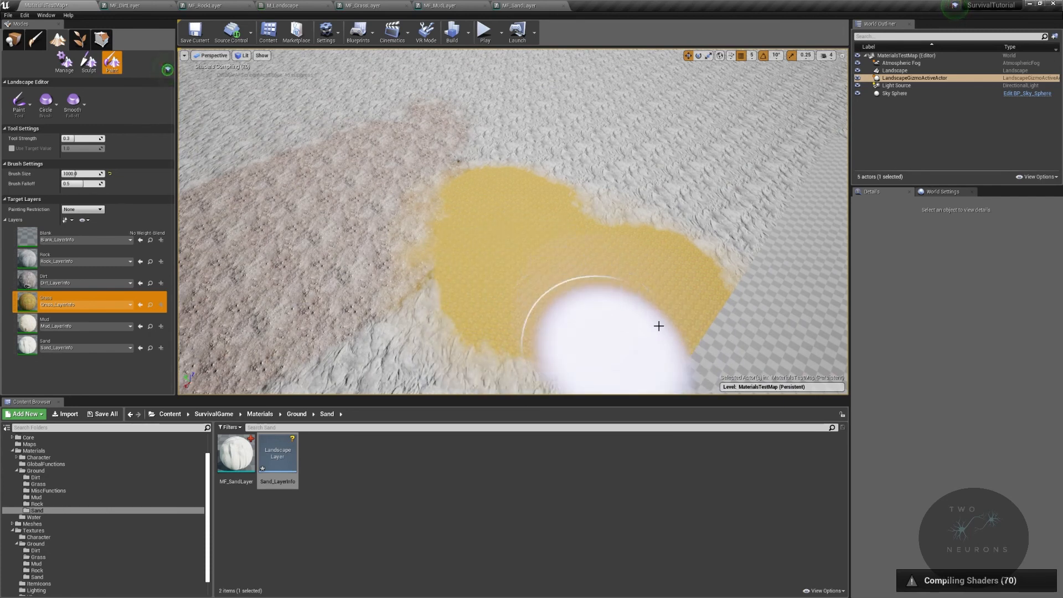
Paint a patch of the Mud layer between the dirt and grass patches and inspect how it blends up close
mouse_move(577, 363)
right_down()
mouse_move(589, 308)
mouse_move(581, 338)
mouse_move(554, 277)
mouse_move(526, 288)
right_up()
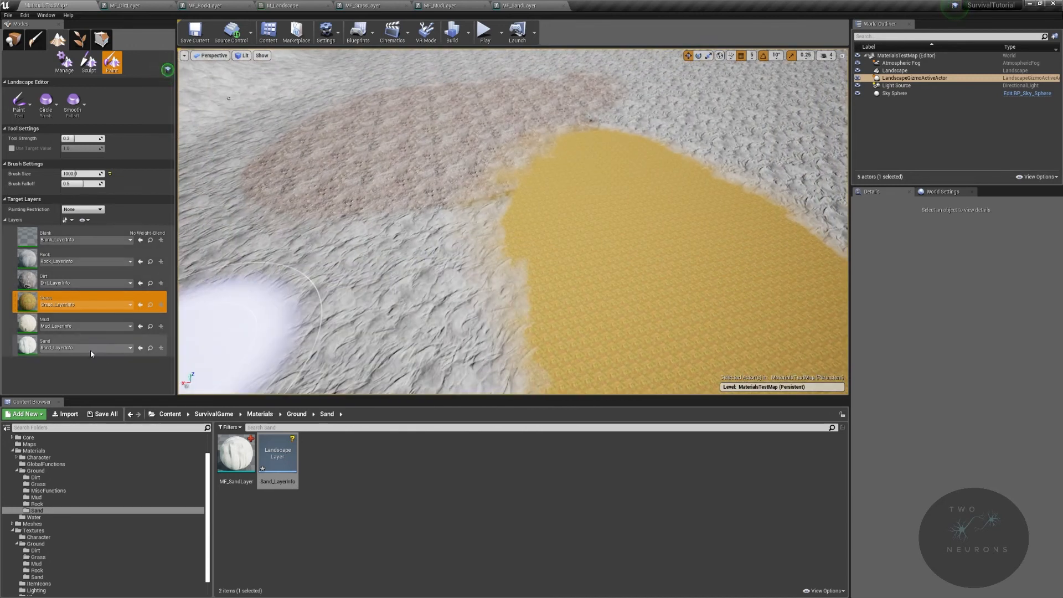
click(22, 324)
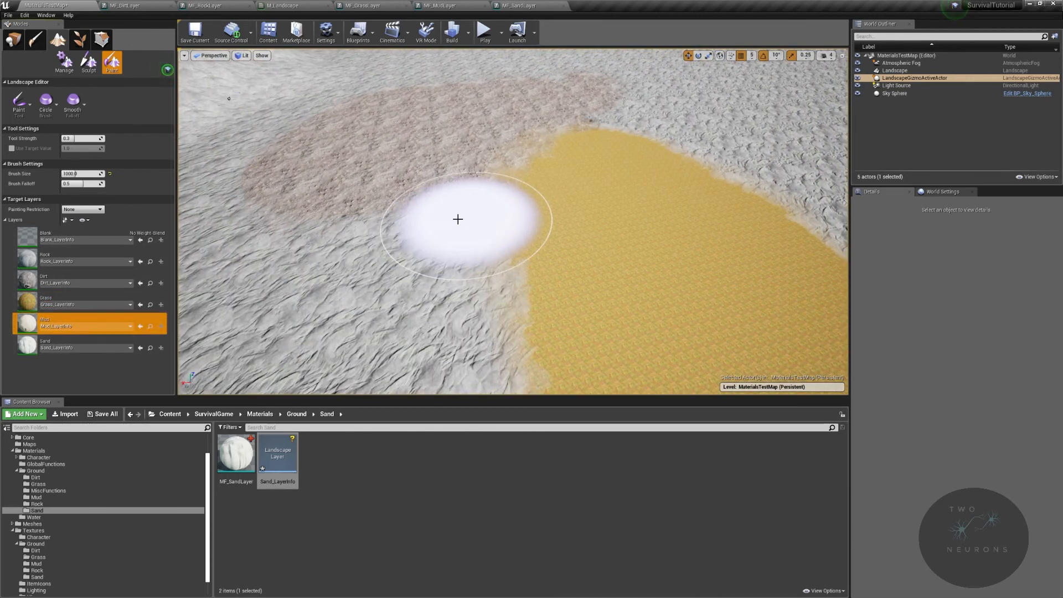
drag(468, 216, 445, 270)
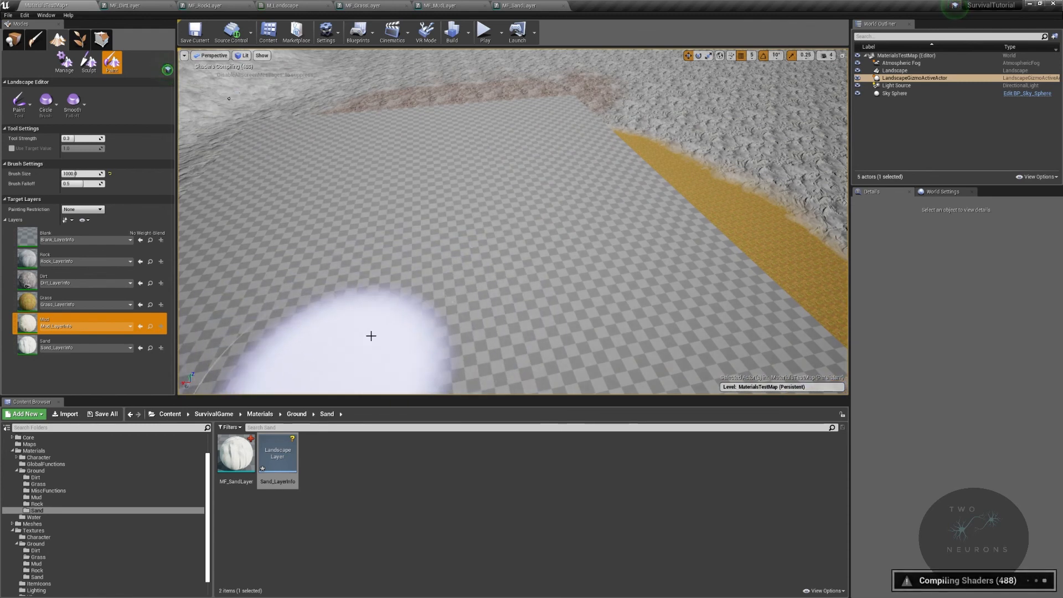
mouse_move(343, 347)
right_down()
mouse_move(332, 354)
mouse_move(277, 285)
mouse_move(332, 354)
mouse_move(343, 347)
right_up()
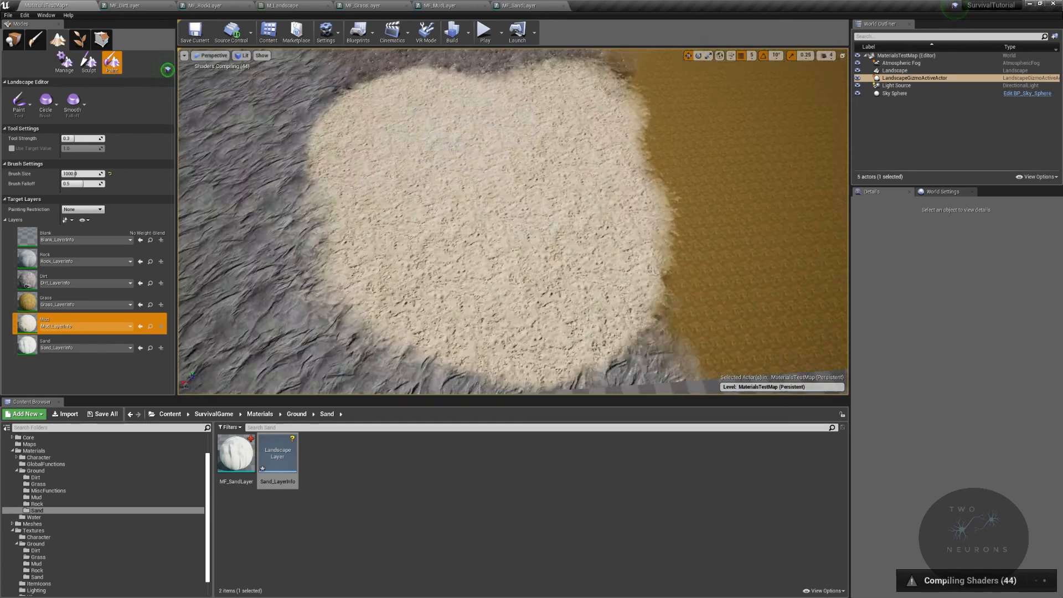
right_drag(321, 233, 376, 234)
mouse_move(536, 190)
right_down()
mouse_move(398, 150)
mouse_move(390, 122)
right_up()
key(w)
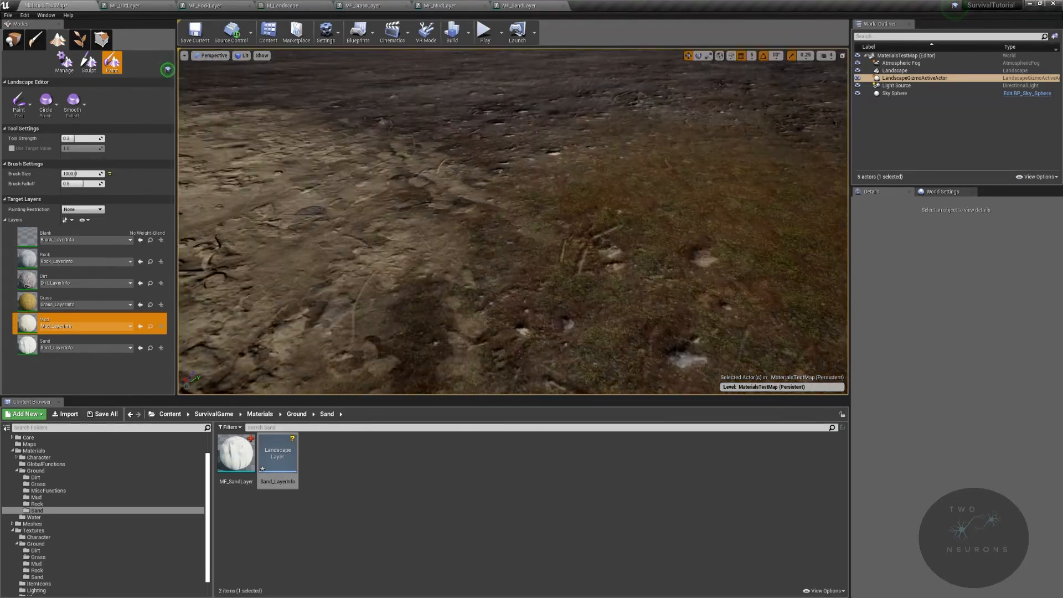
Paint a patch of the Sand layer along the outer edge of the grass and dirt patches
click(72, 345)
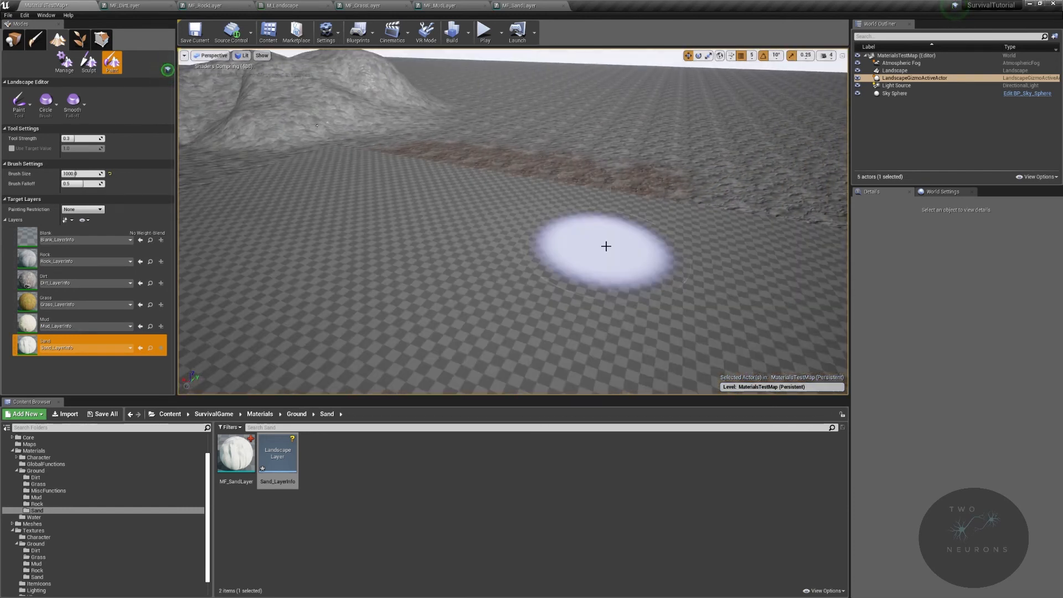
drag(705, 209, 706, 336)
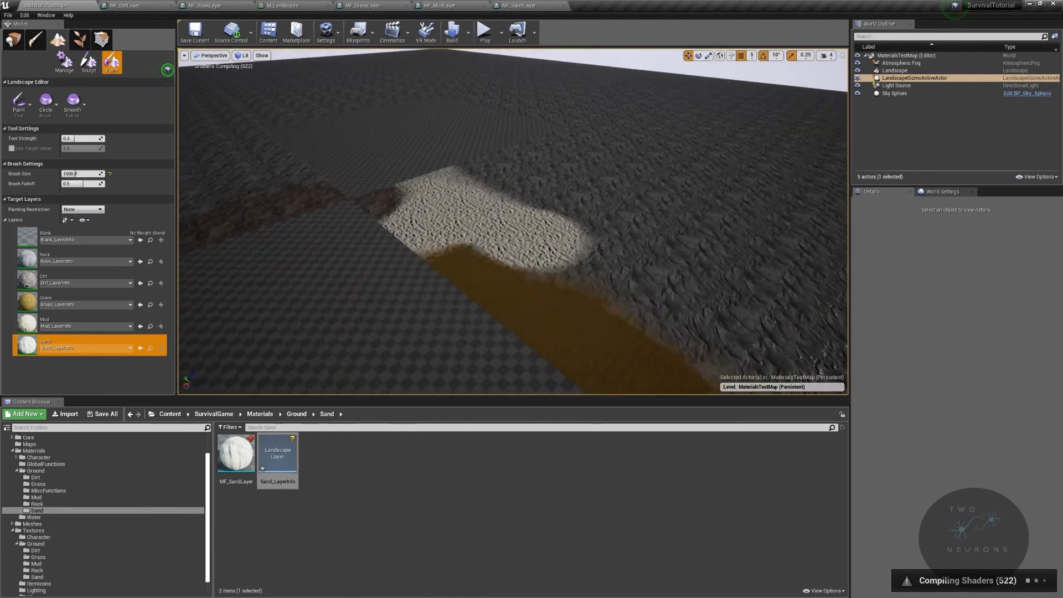
right_drag(513, 222, 514, 241)
drag(485, 217, 553, 244)
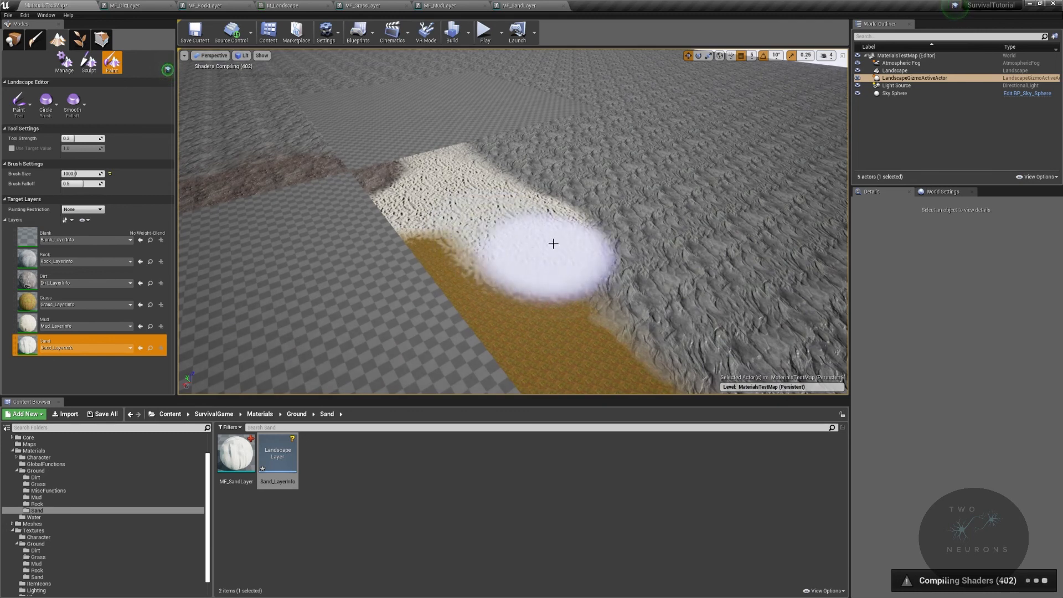
drag(460, 149, 349, 130)
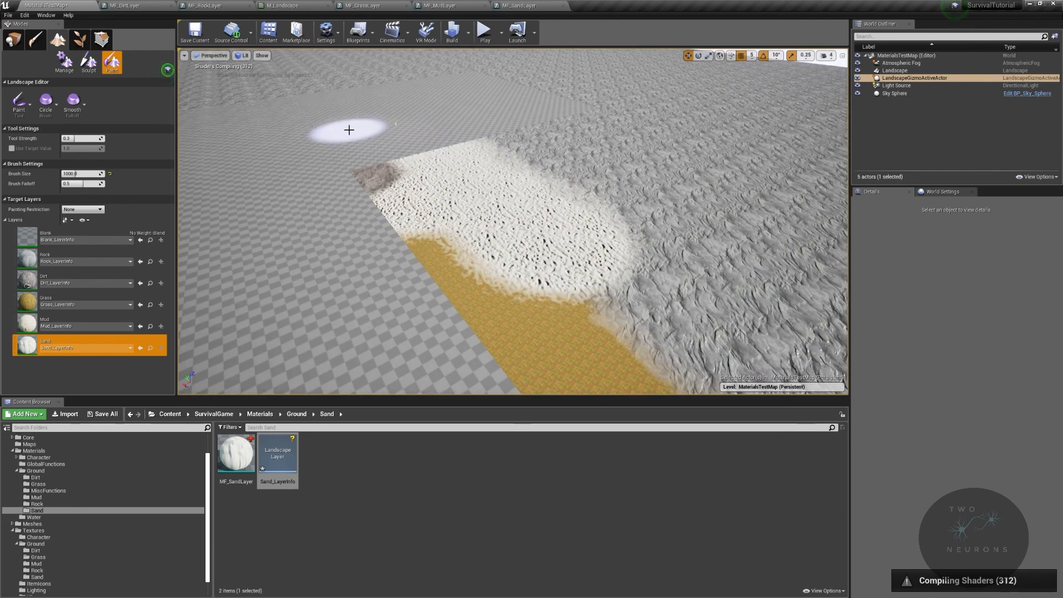
mouse_move(435, 134)
mouse_down()
mouse_move(613, 238)
mouse_move(614, 270)
mouse_up()
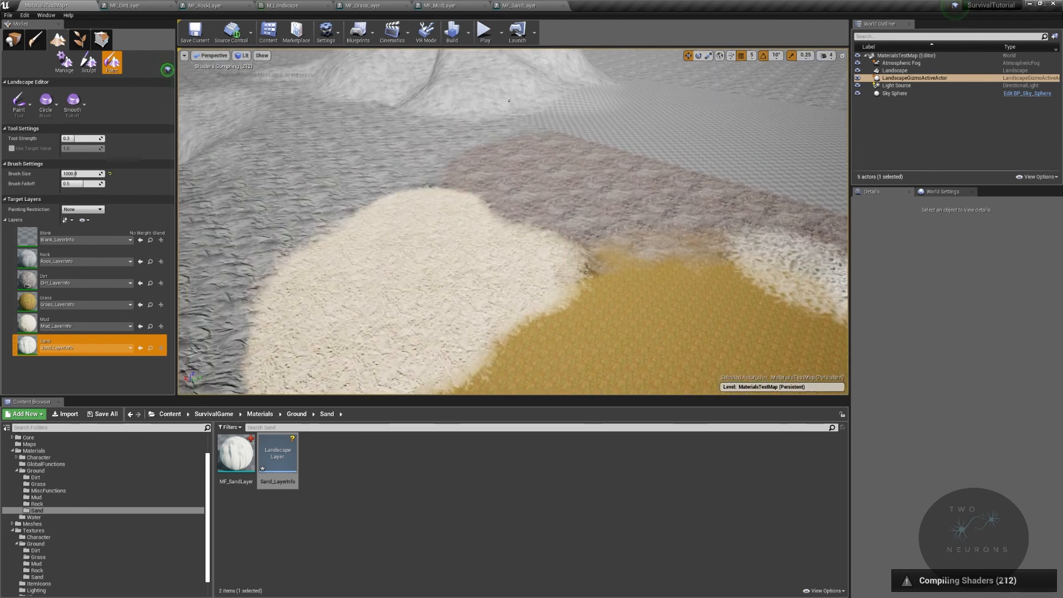
Paint a spot of the Mud layer on the hill's slope with a brush size of 500
right_drag(509, 100, 603, 77)
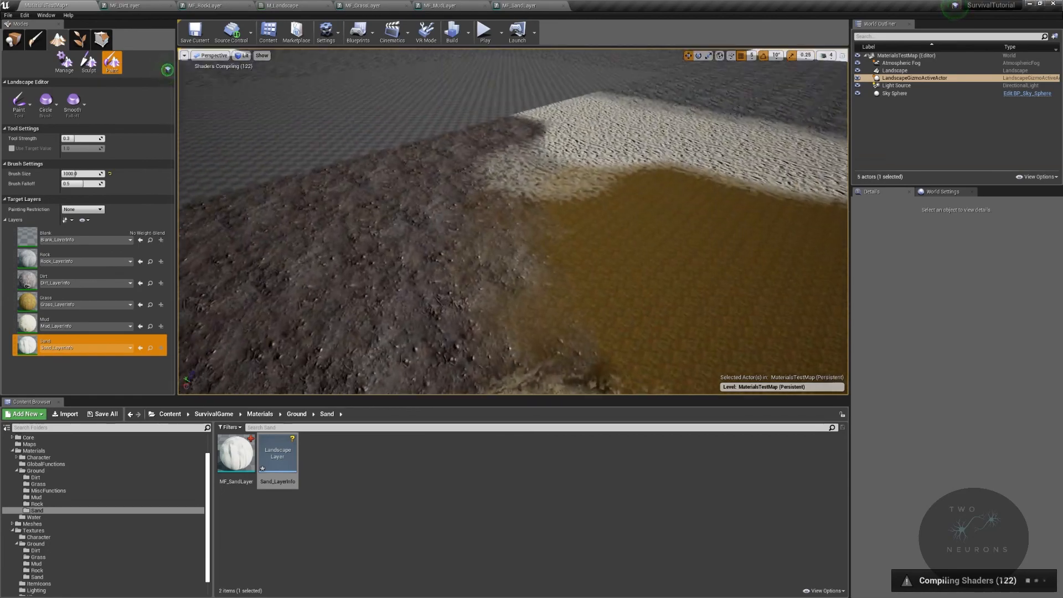
right_drag(512, 221, 540, 189)
right_drag(513, 222, 499, 243)
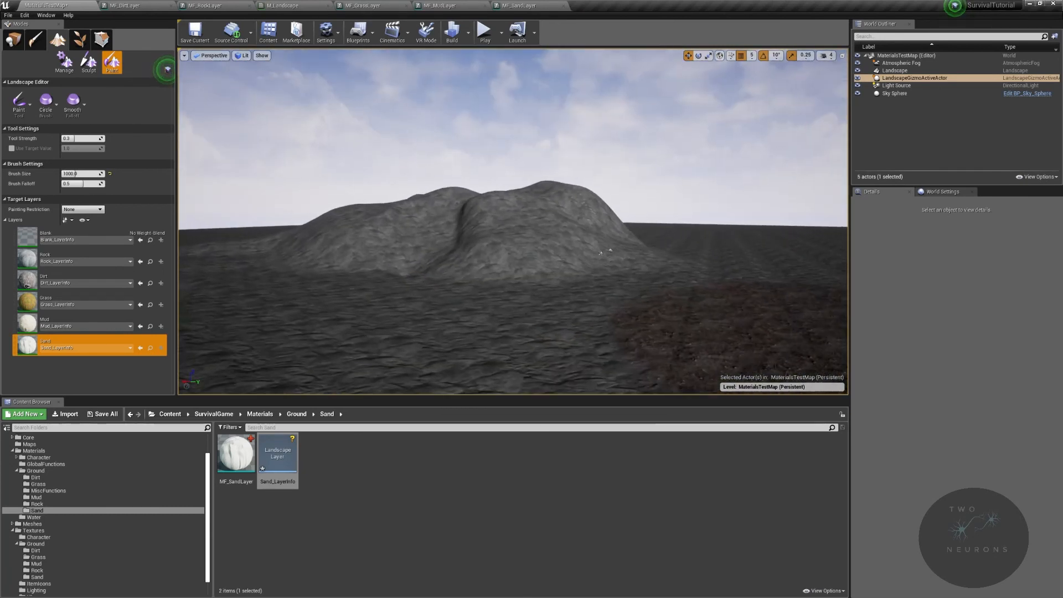
click(83, 320)
right_drag(354, 265, 310, 244)
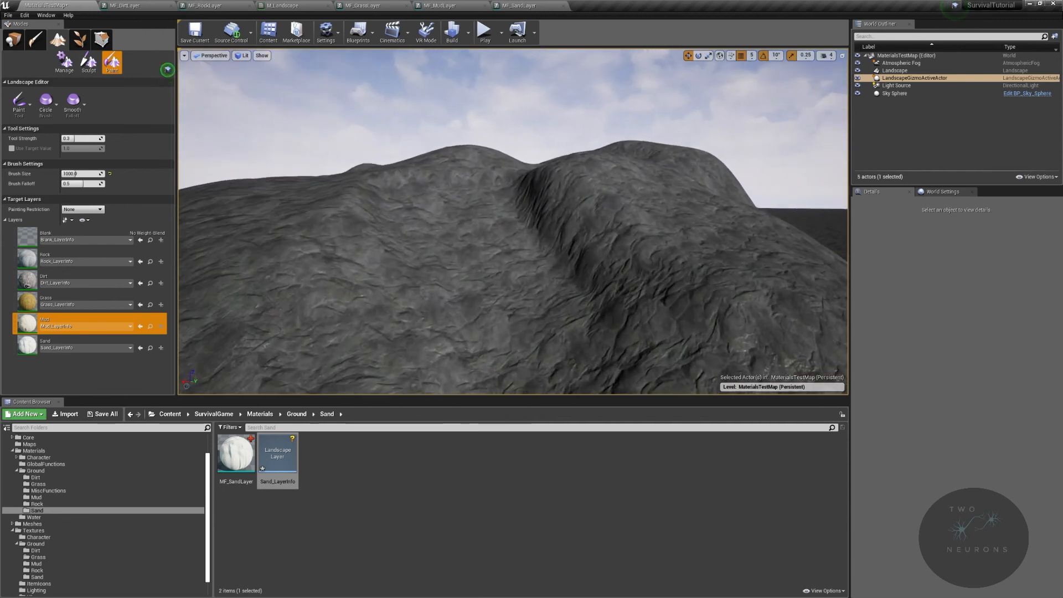
click(78, 173)
text(50)
key(Return)
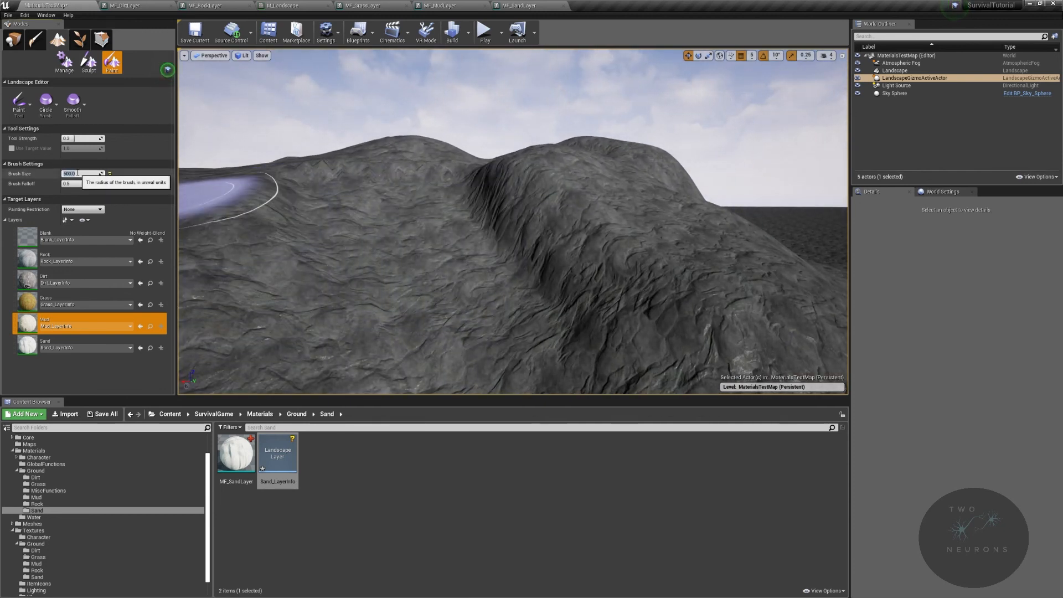
click(459, 318)
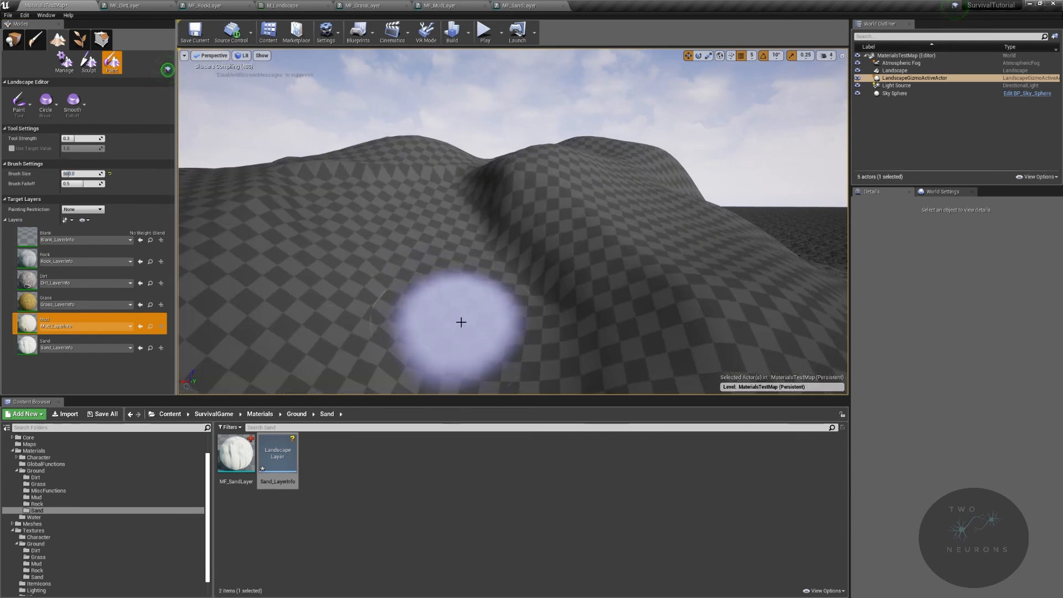
Review the mud spot on the hill, and switch the editor from landscape painting to Place mode
right_drag(481, 374, 484, 465)
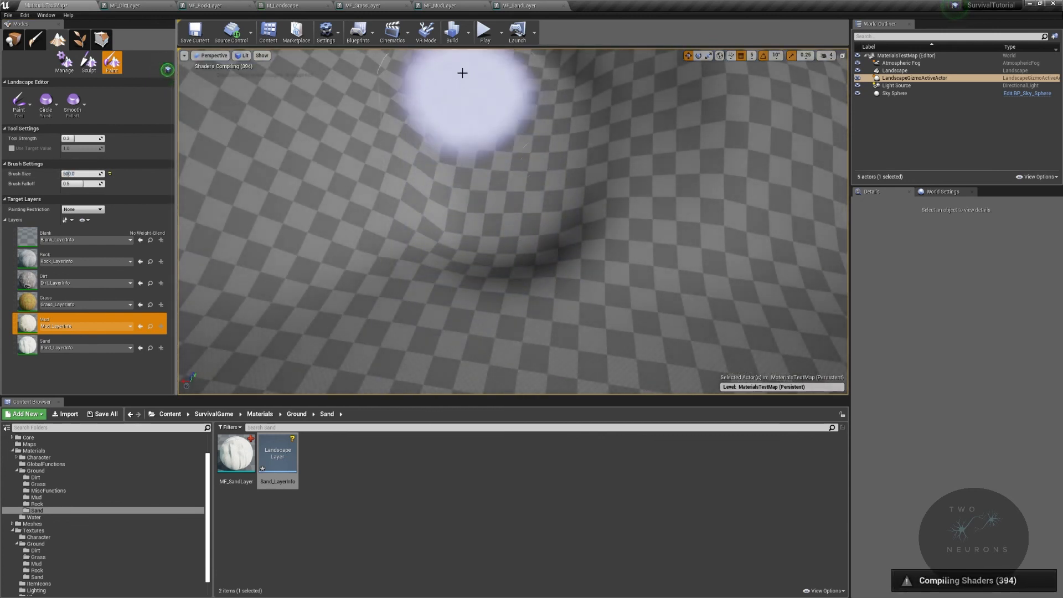
right_drag(467, 83, 457, 51)
right_drag(492, 96, 486, 58)
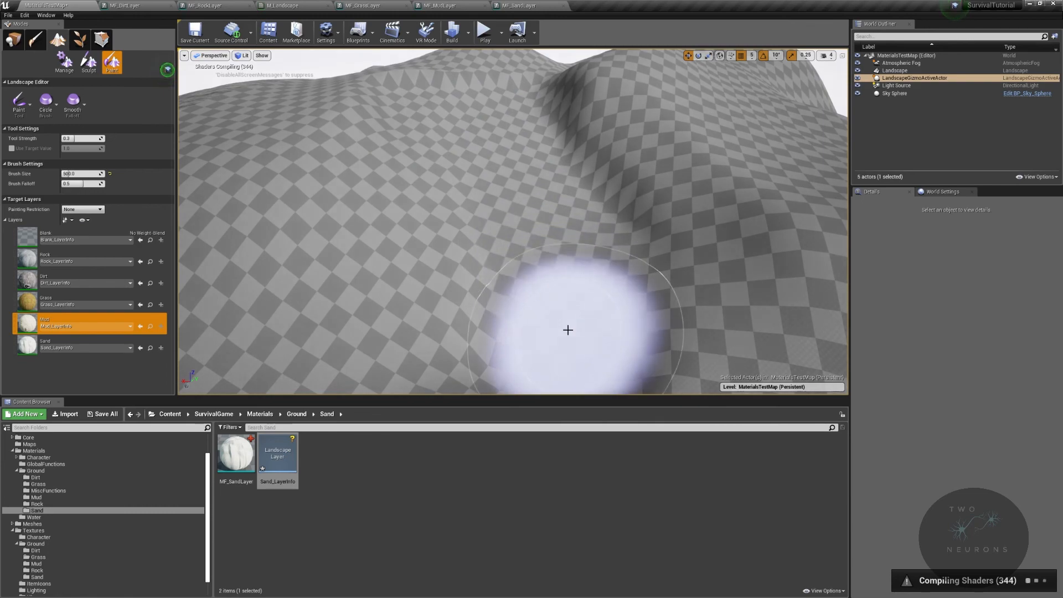
mouse_move(510, 158)
right_down()
mouse_move(512, 205)
mouse_move(592, 206)
mouse_move(592, 277)
mouse_move(581, 205)
mouse_move(565, 222)
mouse_move(556, 208)
mouse_move(529, 207)
right_up()
mouse_move(507, 275)
right_down()
mouse_move(524, 316)
mouse_move(604, 255)
mouse_move(512, 268)
mouse_move(587, 269)
mouse_move(465, 247)
mouse_move(634, 263)
mouse_move(576, 247)
mouse_move(418, 243)
mouse_move(587, 256)
right_up()
right_drag(360, 178, 569, 320)
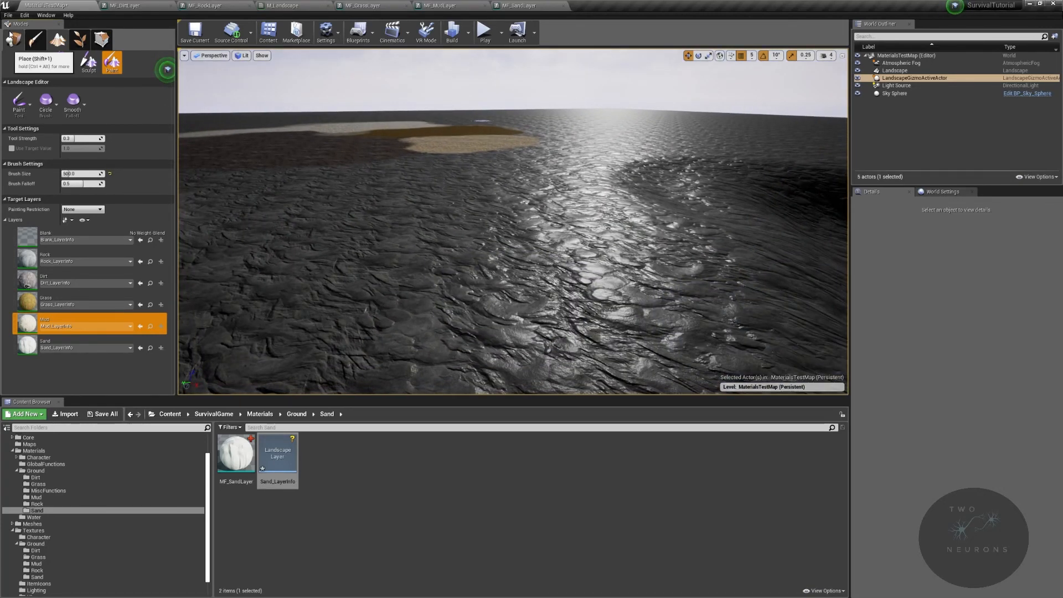
click(13, 38)
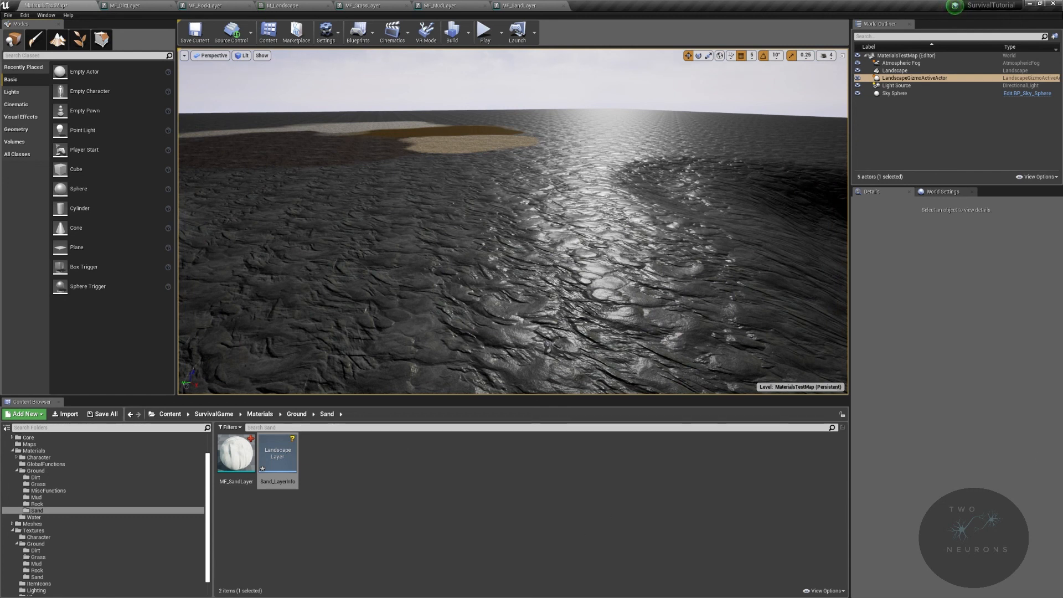
Examine the painted dirt, sand, grass and mud patches and their transitions from close up and from a distance
mouse_move(702, 257)
right_down()
mouse_move(498, 233)
mouse_move(719, 161)
mouse_move(323, 223)
mouse_move(840, 344)
mouse_move(840, 327)
mouse_move(833, 382)
mouse_move(719, 371)
mouse_move(798, 387)
mouse_move(575, 255)
right_up()
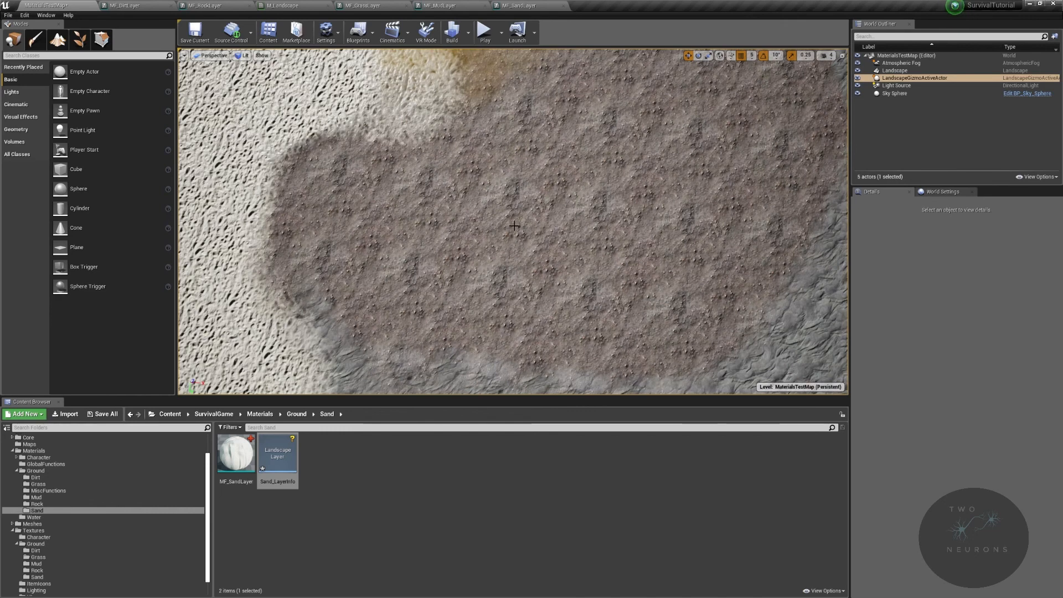
right_drag(302, 252, 189, 194)
right_drag(441, 185, 504, 205)
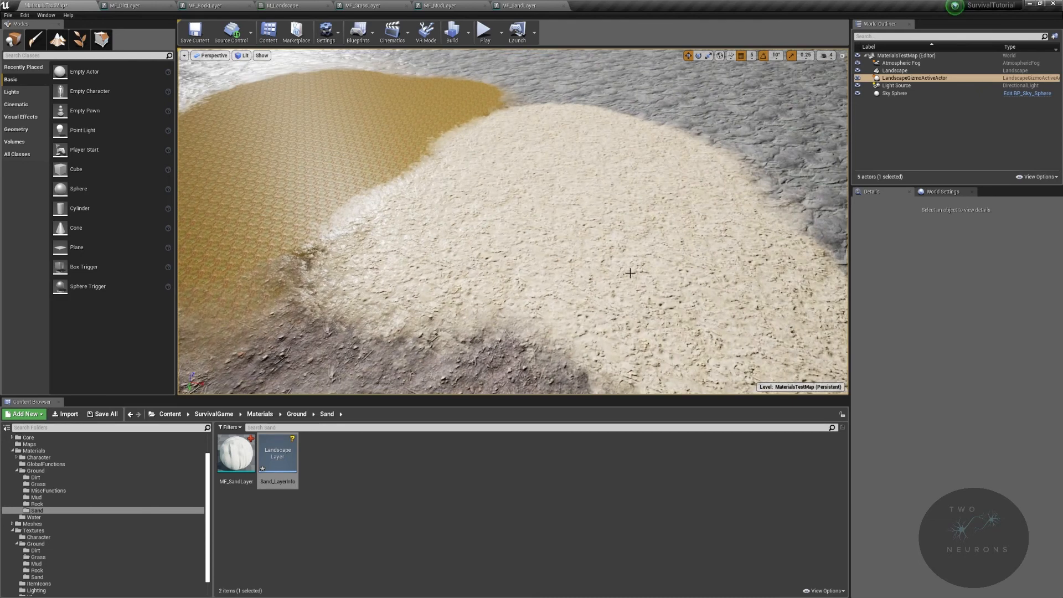
right_drag(714, 277, 554, 304)
right_drag(621, 215, 498, 188)
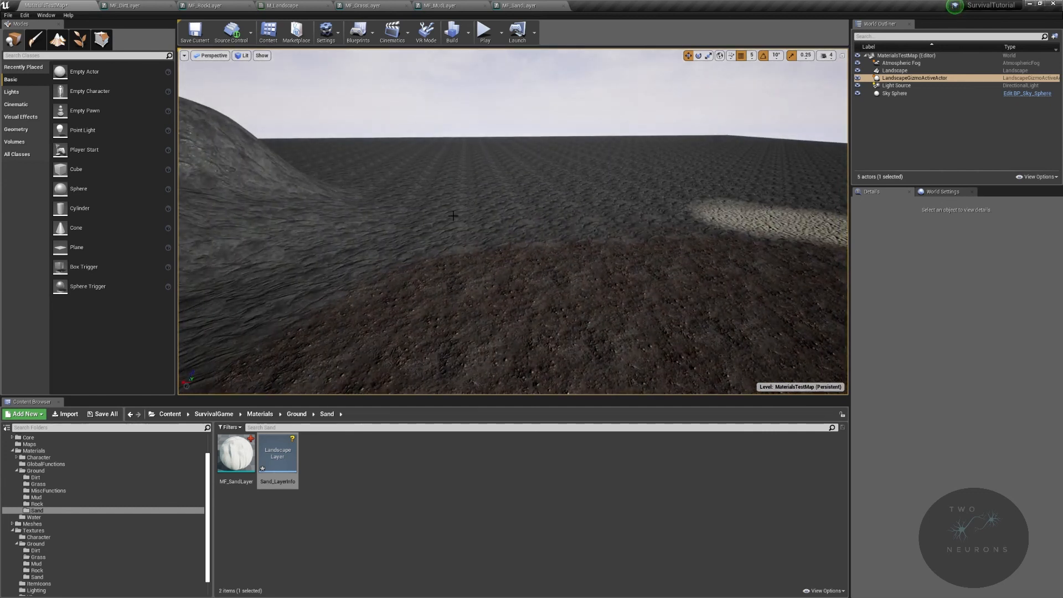
right_drag(704, 152, 864, 146)
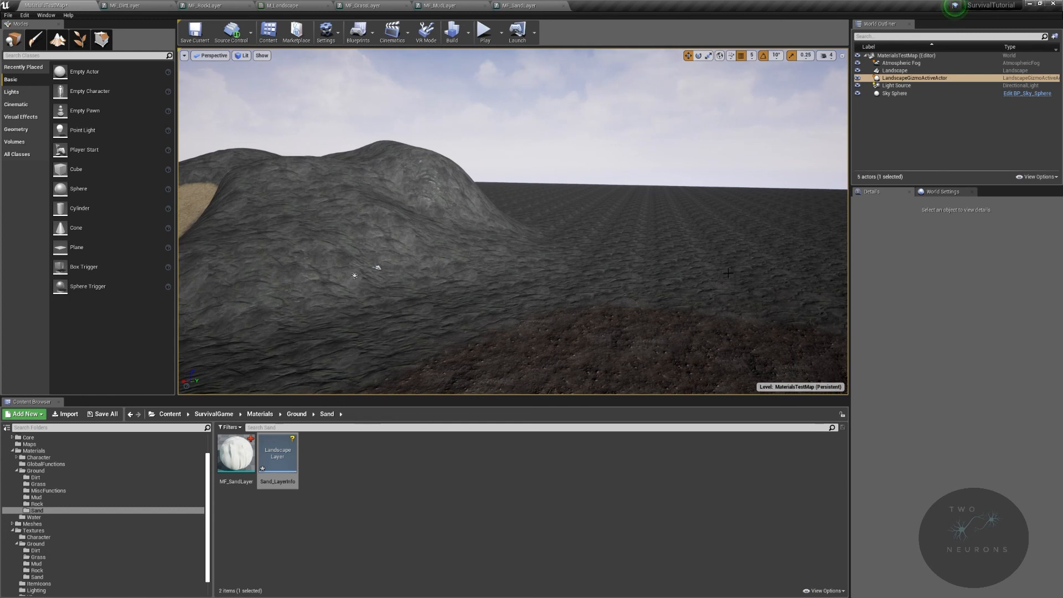
key(w)
right_drag(728, 273, 803, 280)
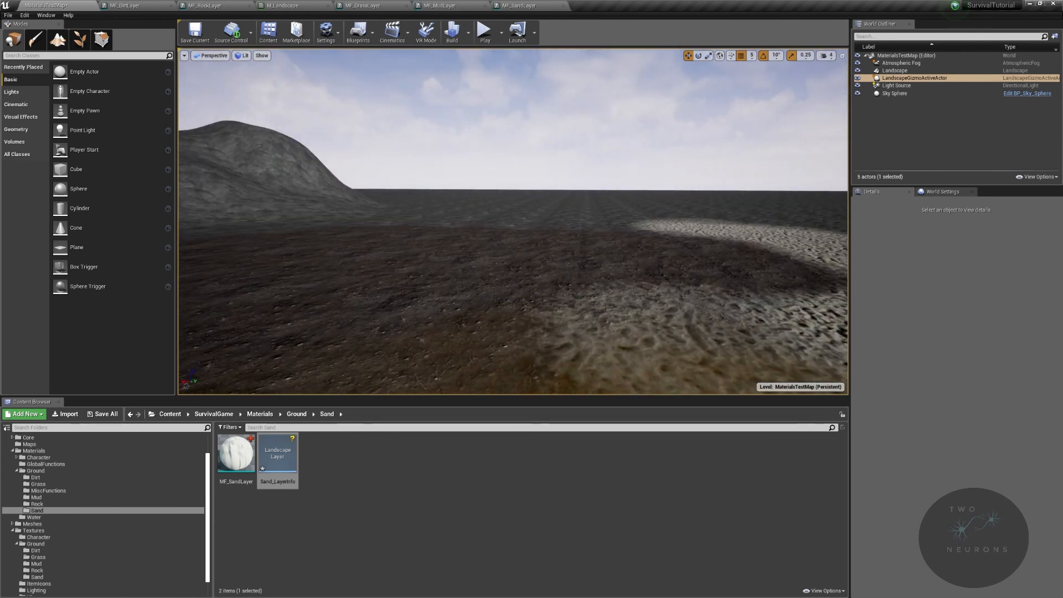
Play the MaterialsTestMap level in the viewport and show it full screen
click(485, 31)
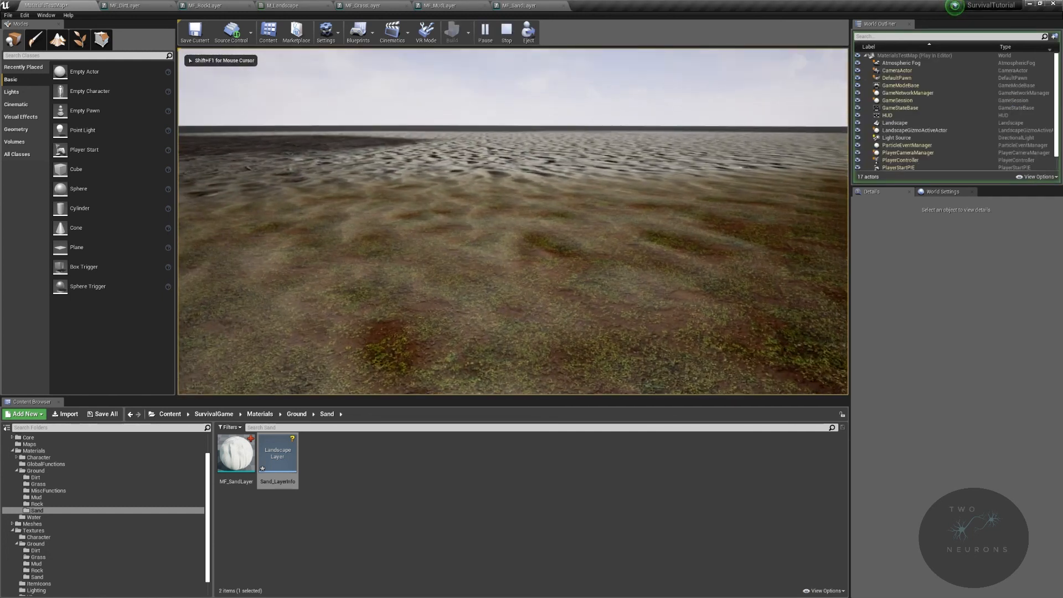
key(F11)
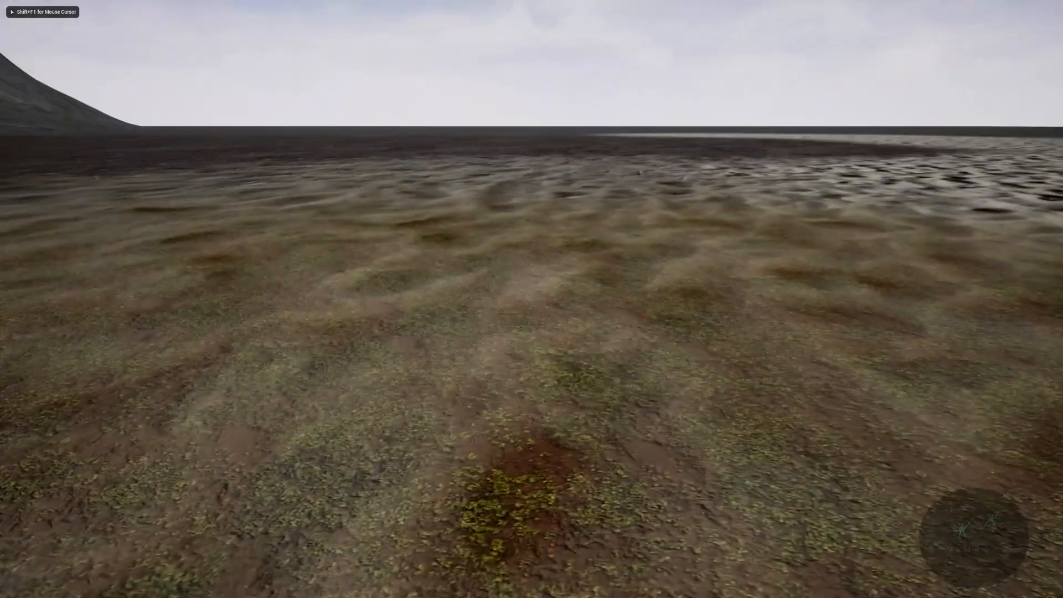